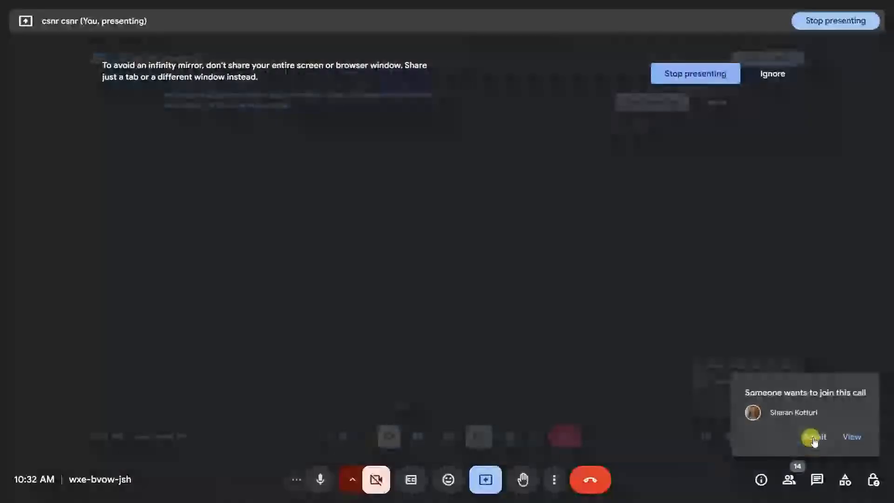
Step: Switch to the Tracker 5 workbook in Excel and mark cell AH8 green in the 05-03-25 attendance column
key(super+d)
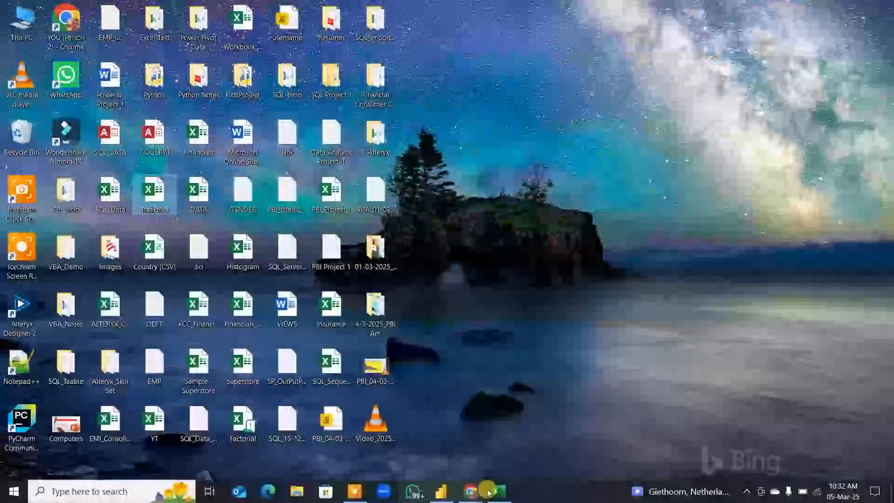
click(499, 492)
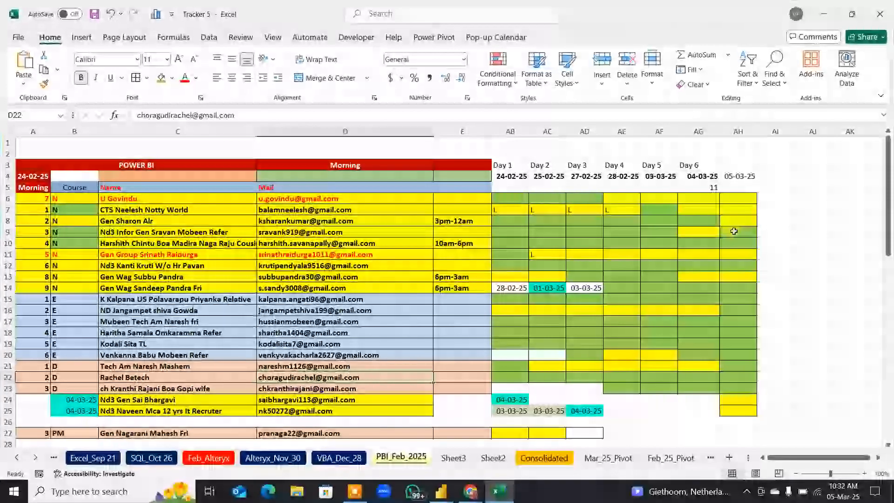
click(734, 223)
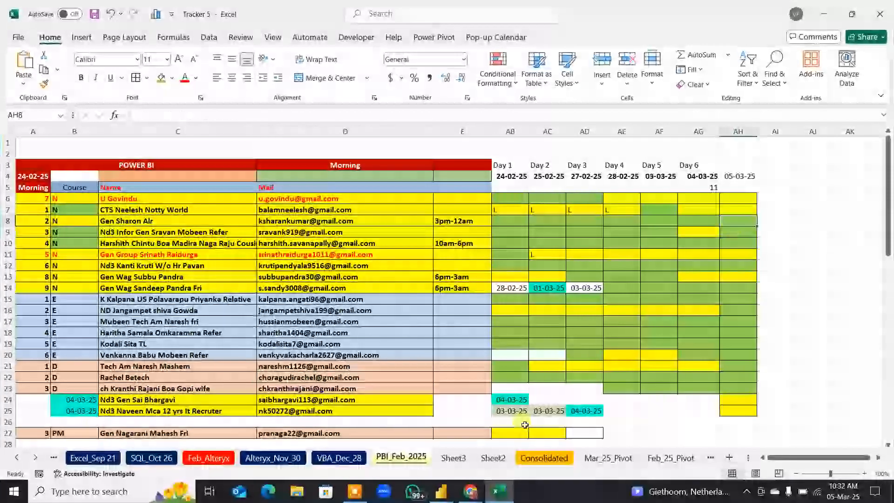
Step: Switch to Power BI Desktop and create a blank report
click(499, 492)
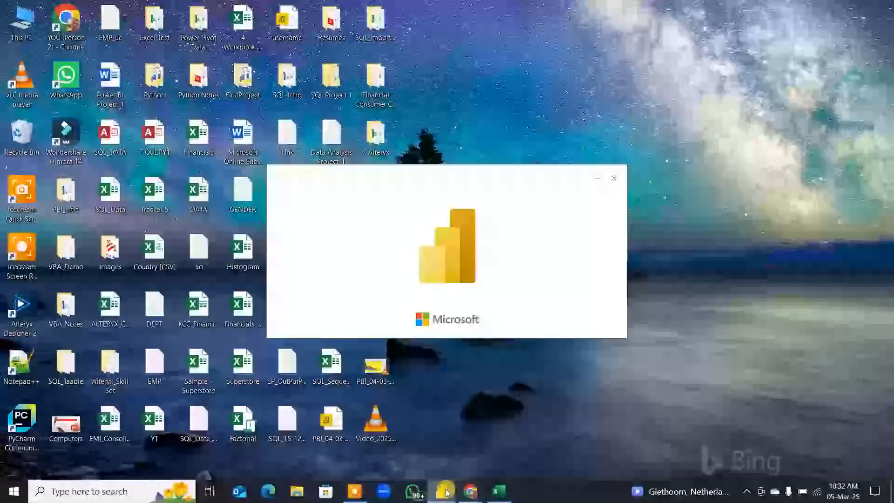
mouse_move(440, 494)
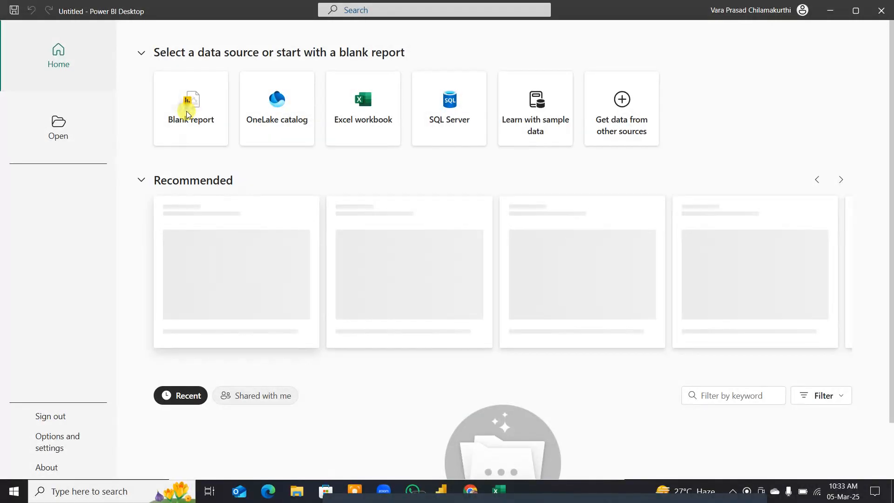
click(187, 114)
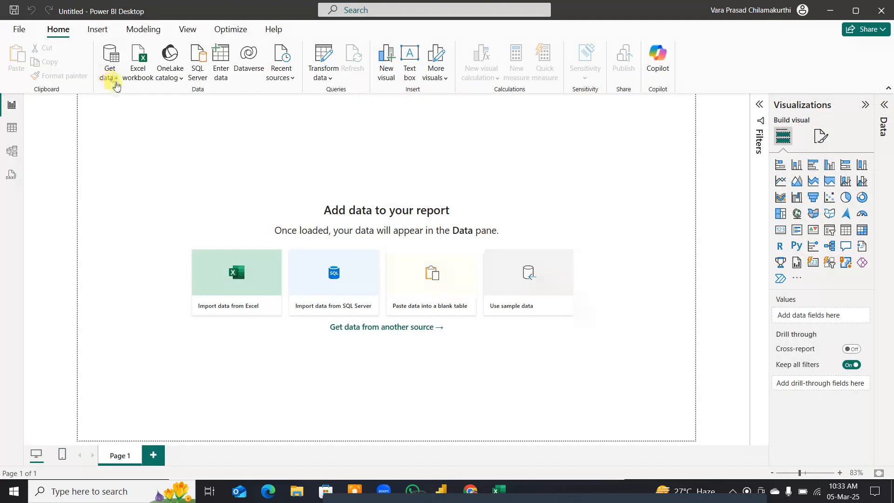
Step: Open the Superstore workbook from the Desktop folder as the report's Excel data source
click(246, 281)
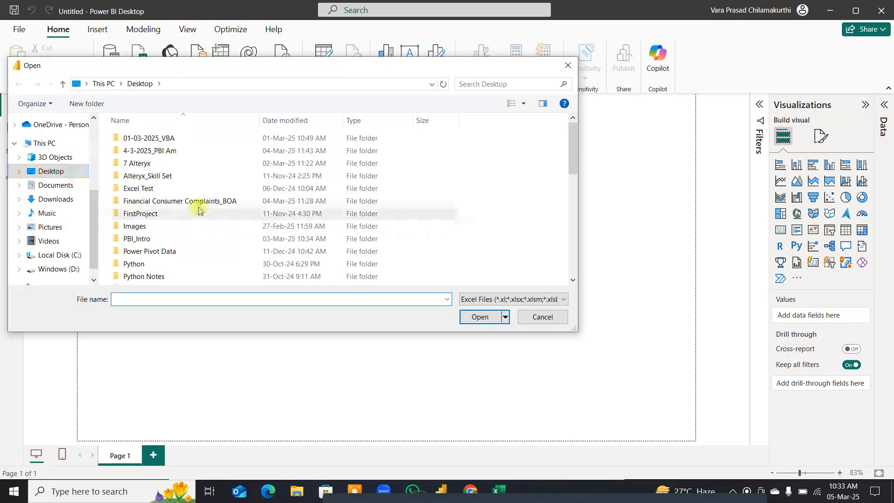
scroll(199, 210, down, 5)
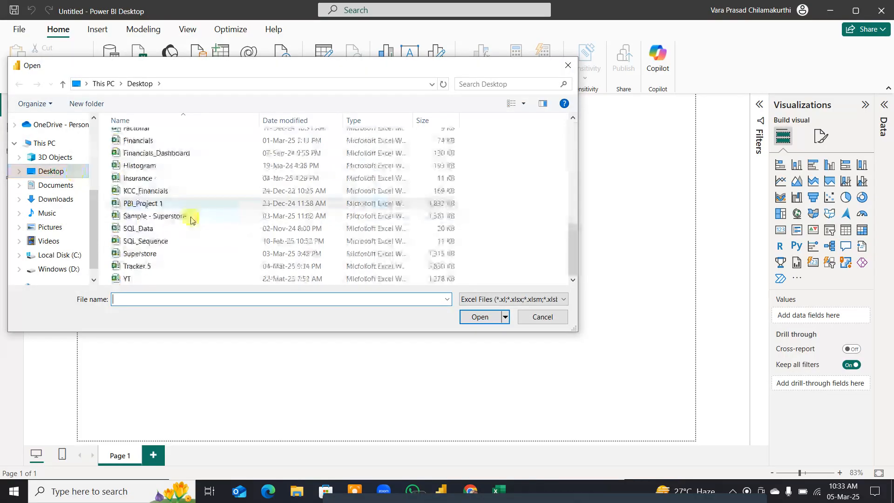
click(156, 253)
click(480, 317)
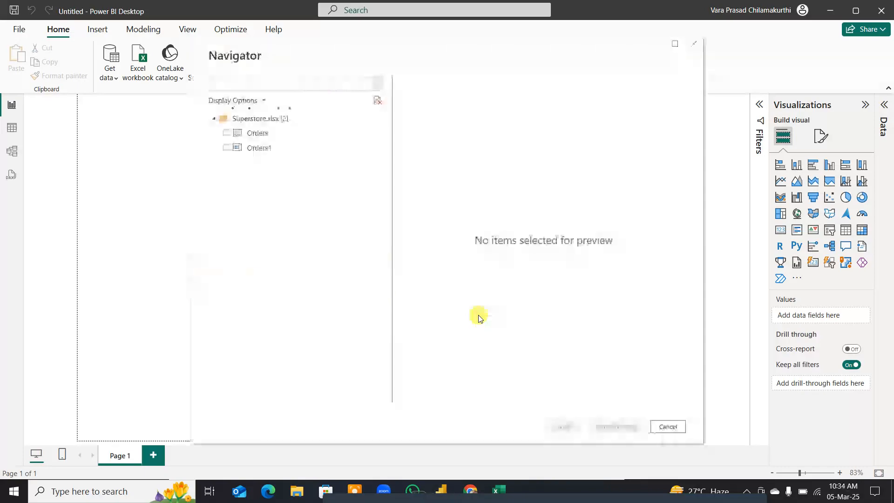
Step: Load the Orders sheet from the Superstore workbook into the report and expand its field list
click(227, 132)
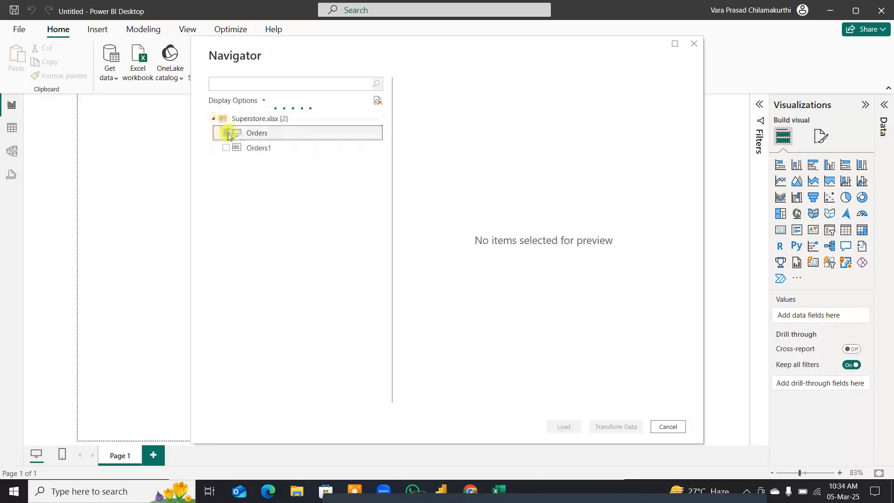
click(564, 427)
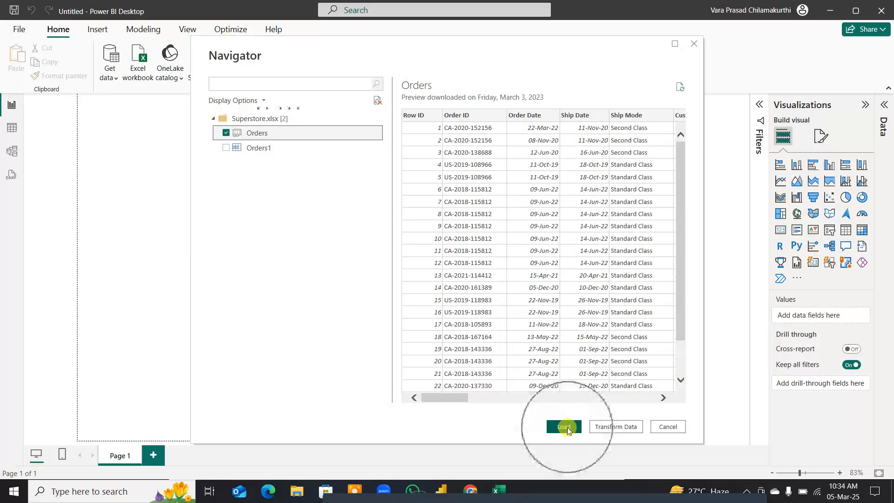
click(621, 427)
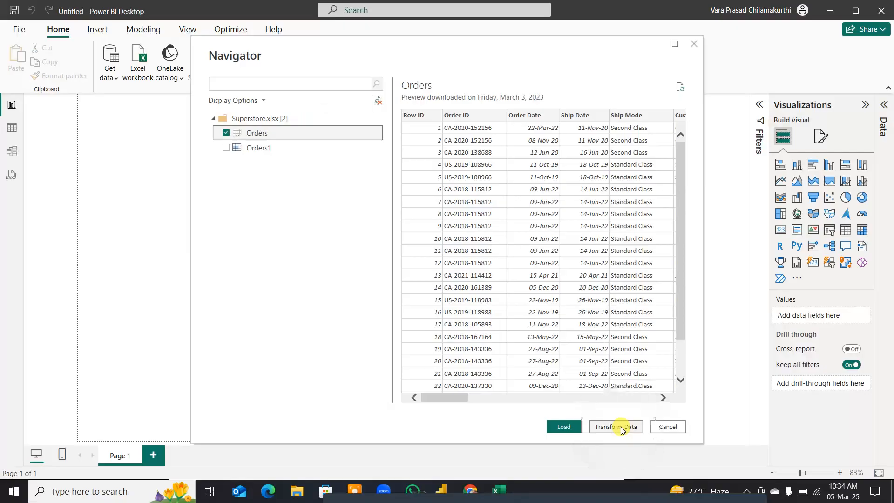
click(621, 428)
click(515, 260)
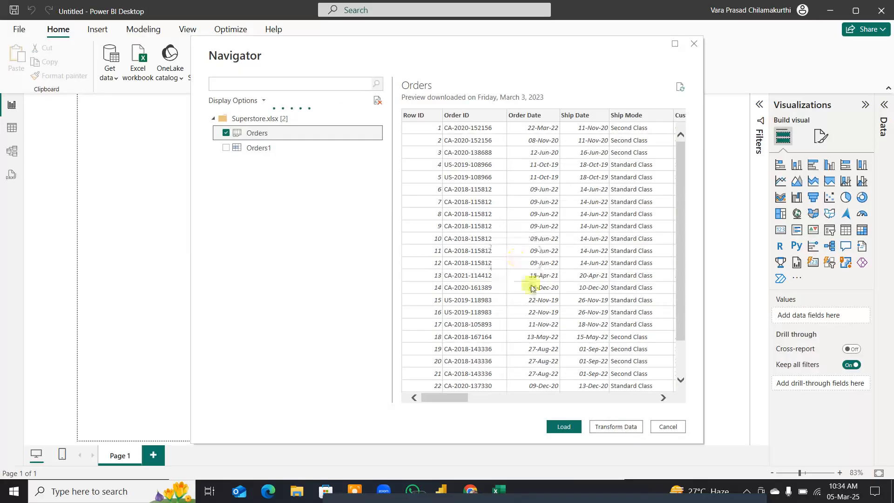
click(563, 426)
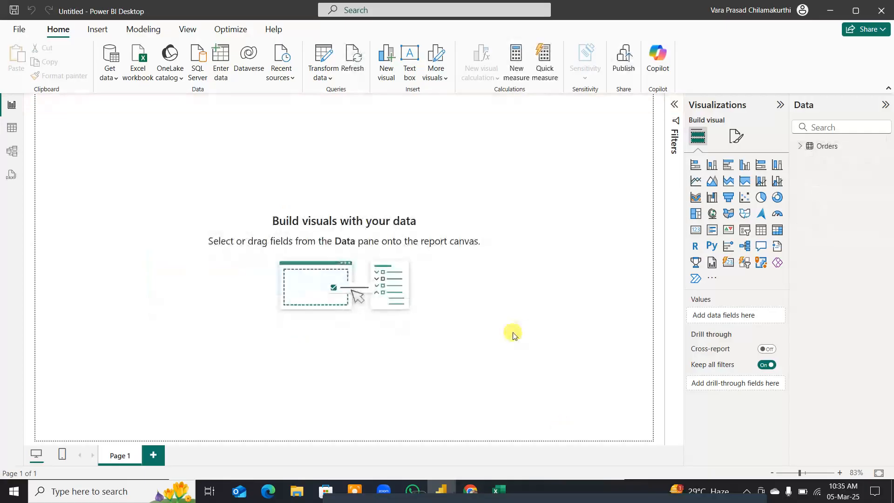
click(799, 145)
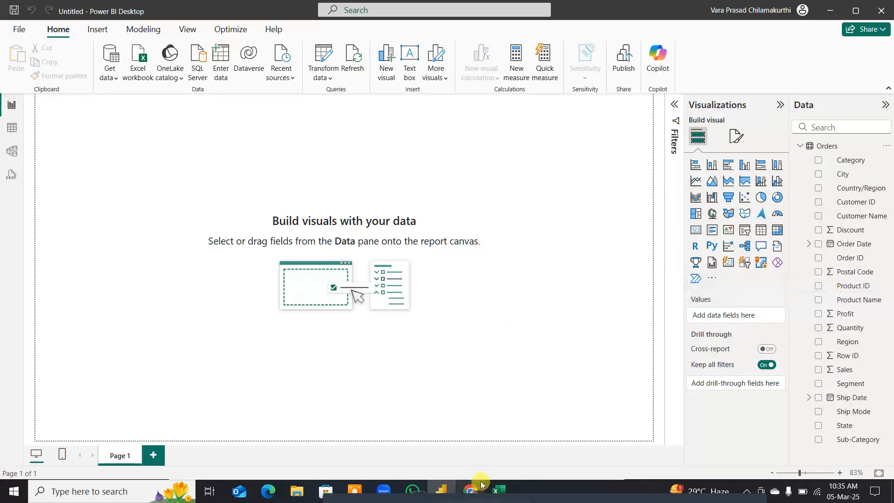
Step: Switch to the Google Meet call and admit the waiting participant
mouse_move(470, 489)
click(435, 442)
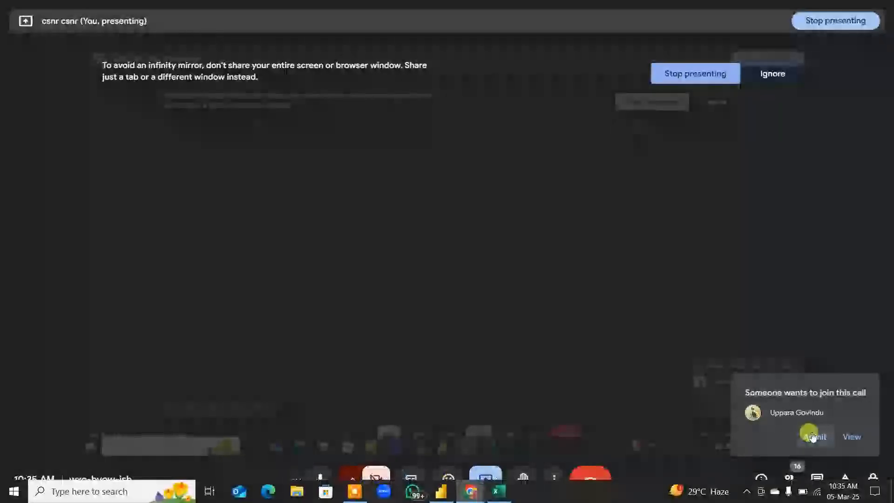
click(810, 437)
key(super+d)
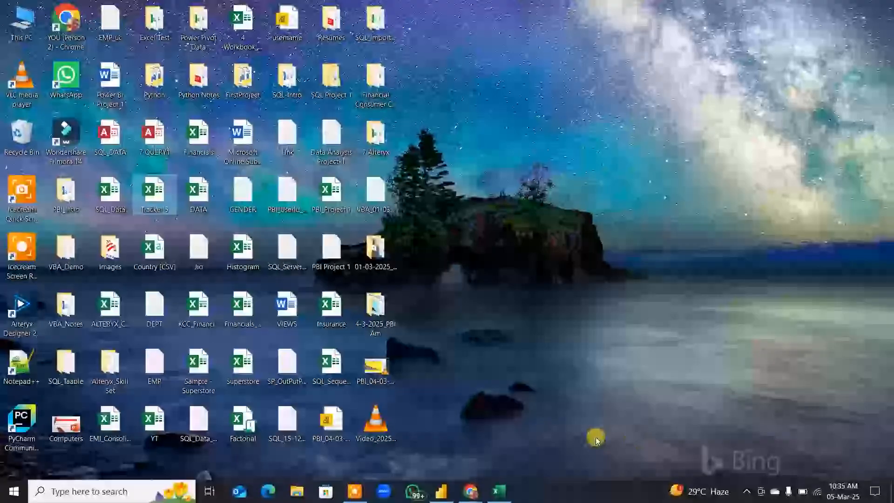
Step: Switch to Excel, fill attendance cell AH6 of the 05-03-25 column green, and return to Power BI
click(443, 490)
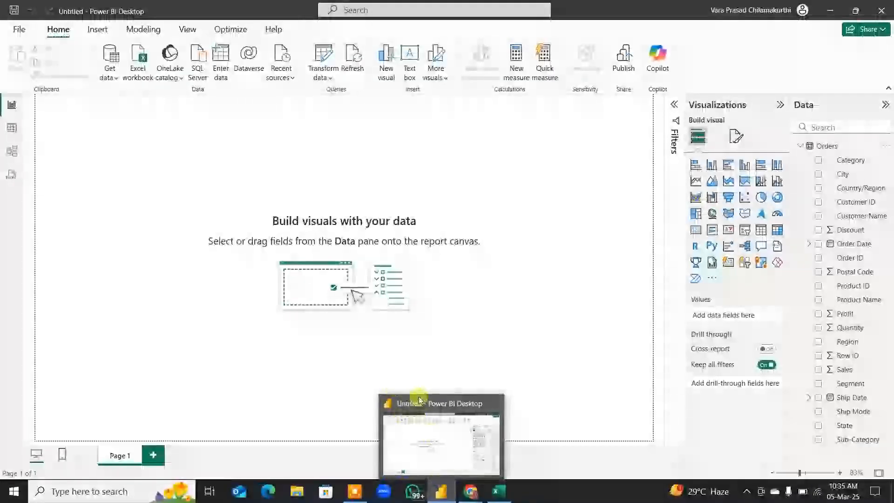
click(497, 492)
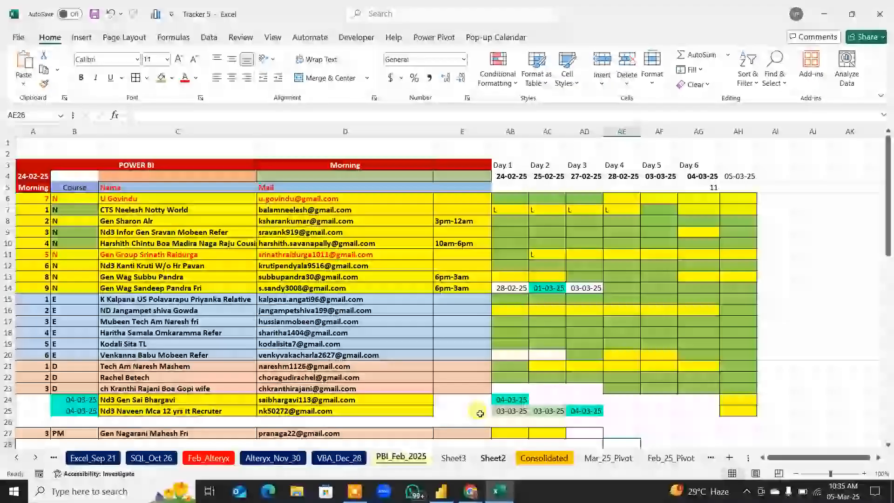
click(740, 197)
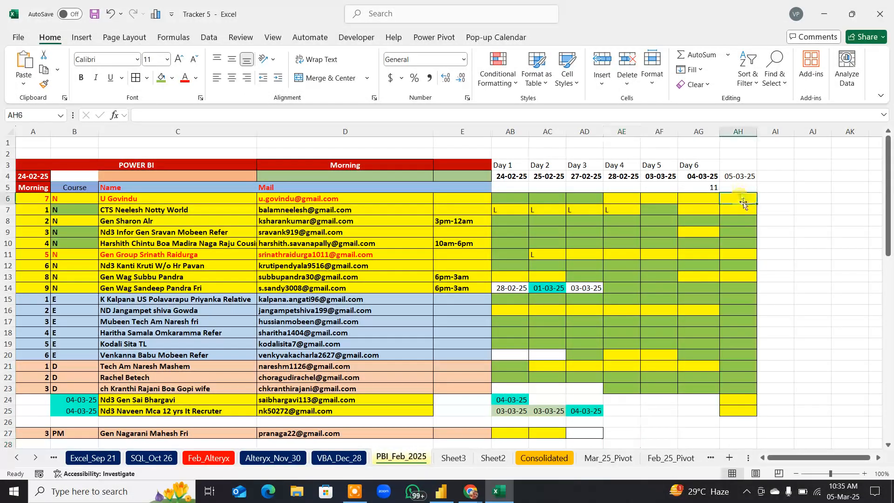
click(162, 80)
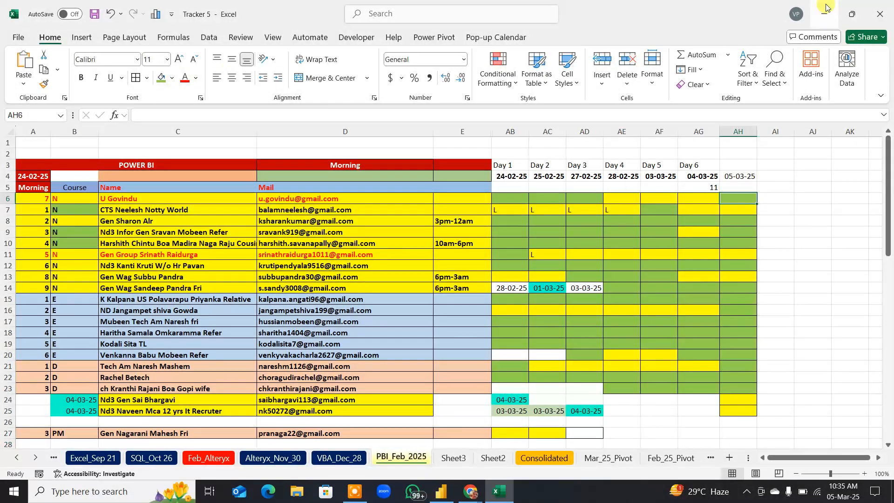
click(824, 14)
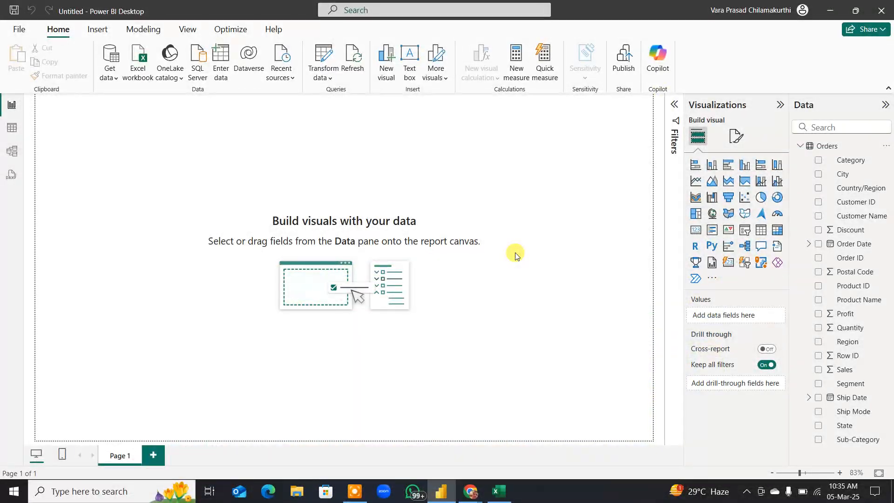
Step: With the screen pen, sketch a column split into stacked segments, adding an arrow, a brace and a check mark beside it
key(ctrl+alt+d)
mouse_move(471, 280)
mouse_down()
mouse_move(482, 161)
mouse_move(517, 293)
mouse_up()
mouse_move(503, 126)
mouse_down()
mouse_move(486, 228)
mouse_move(495, 216)
mouse_up()
drag(475, 257, 517, 257)
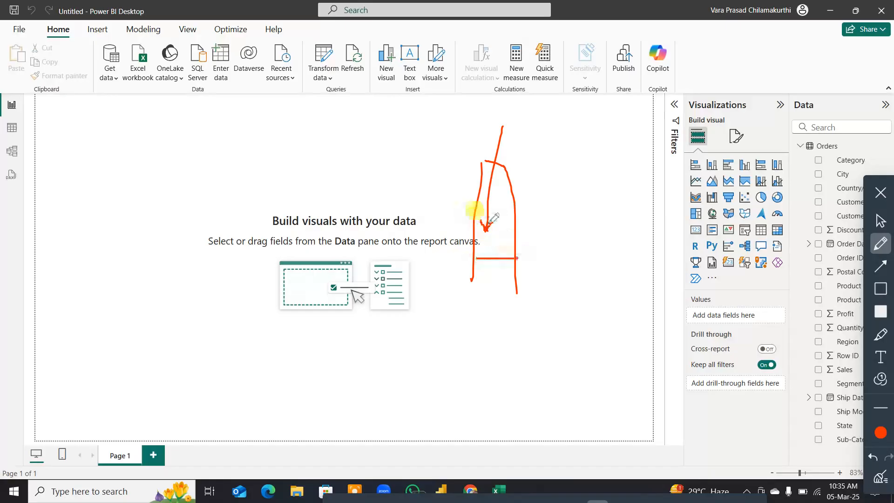
drag(477, 223, 517, 224)
drag(483, 192, 506, 192)
mouse_move(517, 252)
mouse_down()
mouse_move(526, 221)
mouse_move(518, 174)
mouse_up()
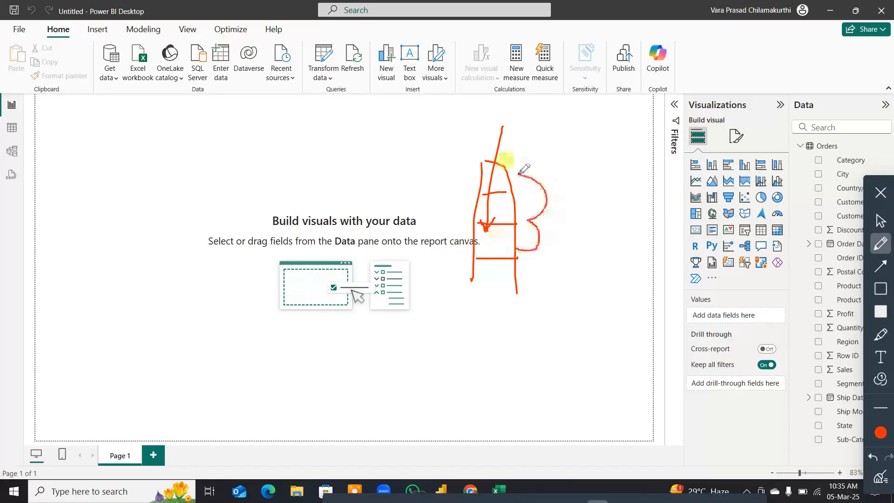
drag(574, 229, 619, 181)
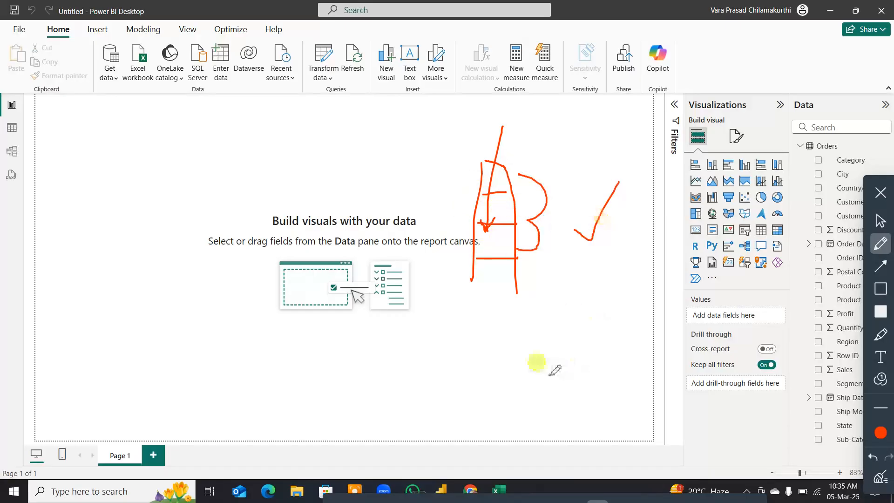
Step: Sketch three descending clustered columns below the stacked column, and label the clustered sketch C and the stacked sketch S
mouse_move(473, 315)
mouse_down()
mouse_move(474, 397)
mouse_move(511, 315)
mouse_move(518, 391)
mouse_up()
mouse_move(516, 345)
mouse_down()
mouse_move(542, 344)
mouse_move(541, 386)
mouse_move(579, 393)
mouse_up()
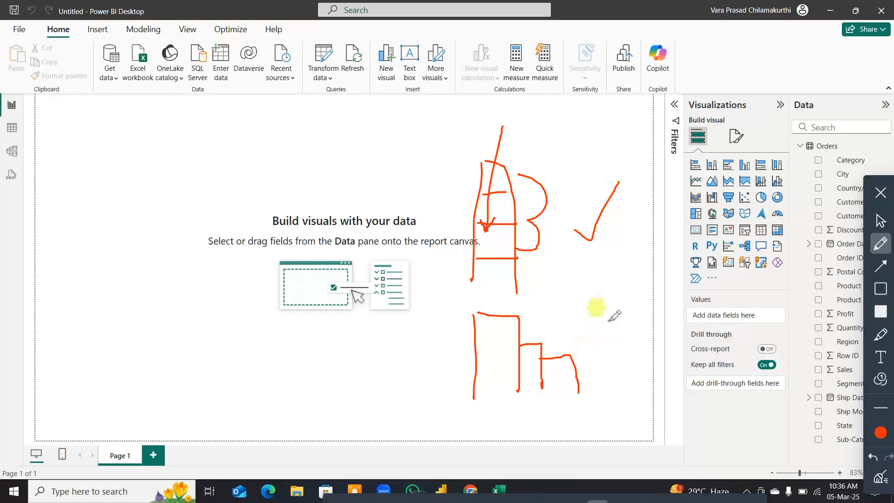
drag(611, 319, 623, 339)
drag(583, 241, 575, 262)
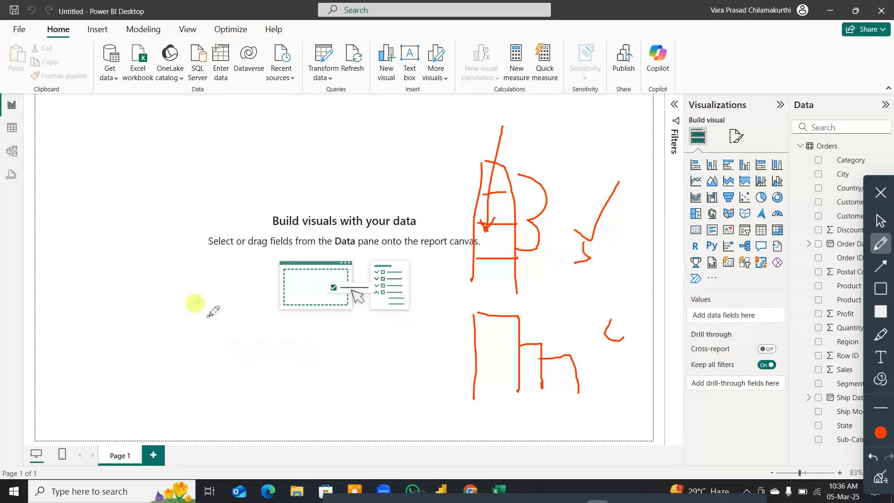
Step: Sketch four adjacent columns of equal height on the canvas, apart from the stacked and clustered sketches
mouse_move(185, 358)
mouse_down()
mouse_move(186, 252)
mouse_move(215, 278)
mouse_move(217, 356)
mouse_up()
mouse_move(218, 256)
mouse_down()
mouse_move(242, 259)
mouse_move(242, 355)
mouse_up()
mouse_move(245, 257)
mouse_down()
mouse_move(272, 257)
mouse_move(266, 356)
mouse_up()
mouse_move(275, 258)
mouse_down()
mouse_move(298, 257)
mouse_move(303, 347)
mouse_up()
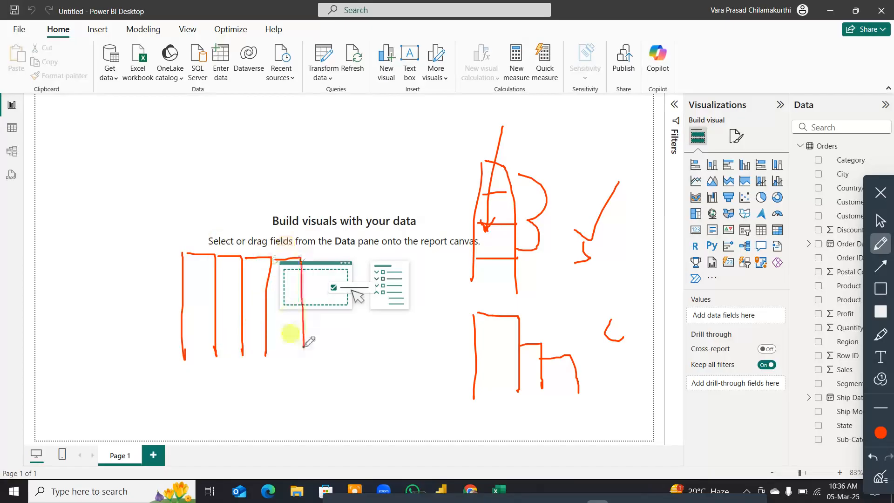
Step: Add check marks to the stacked and clustered sketches and write a circled 100% on the four-column sketch
drag(524, 204, 550, 176)
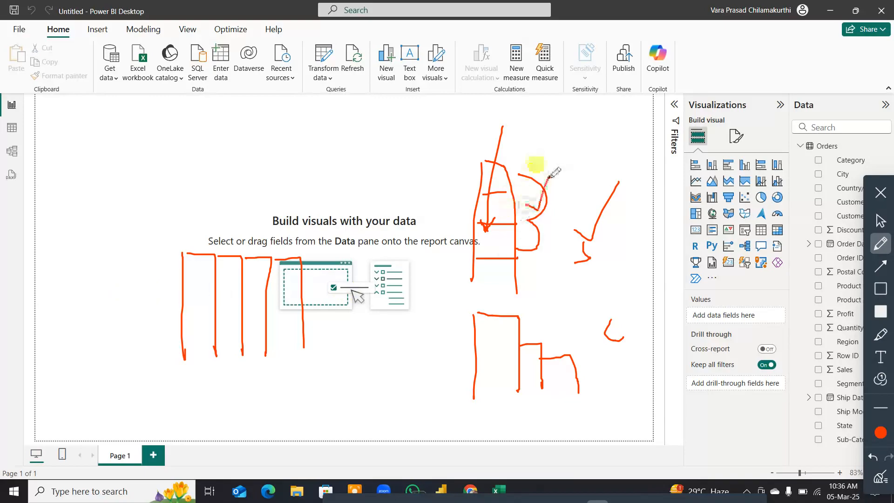
drag(587, 370, 631, 333)
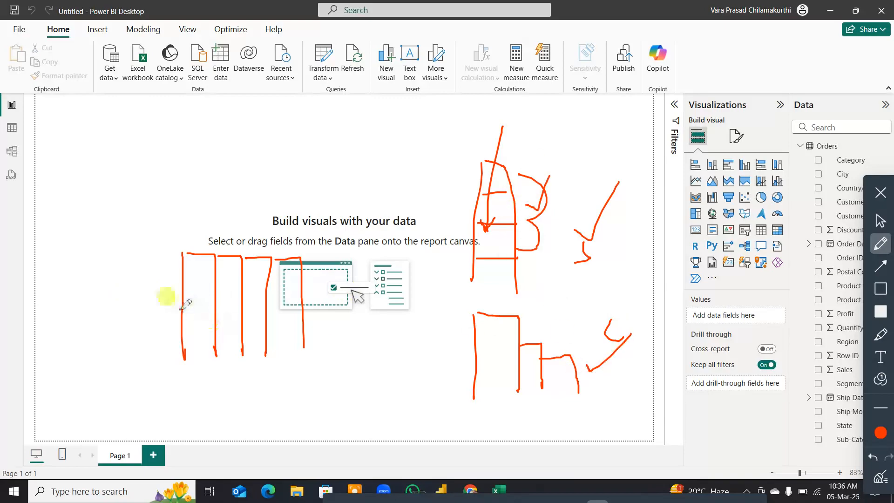
mouse_move(132, 293)
mouse_down()
mouse_move(144, 308)
mouse_move(171, 266)
mouse_move(185, 283)
mouse_move(187, 270)
mouse_up()
mouse_move(150, 243)
mouse_down()
mouse_move(210, 320)
mouse_move(148, 225)
mouse_up()
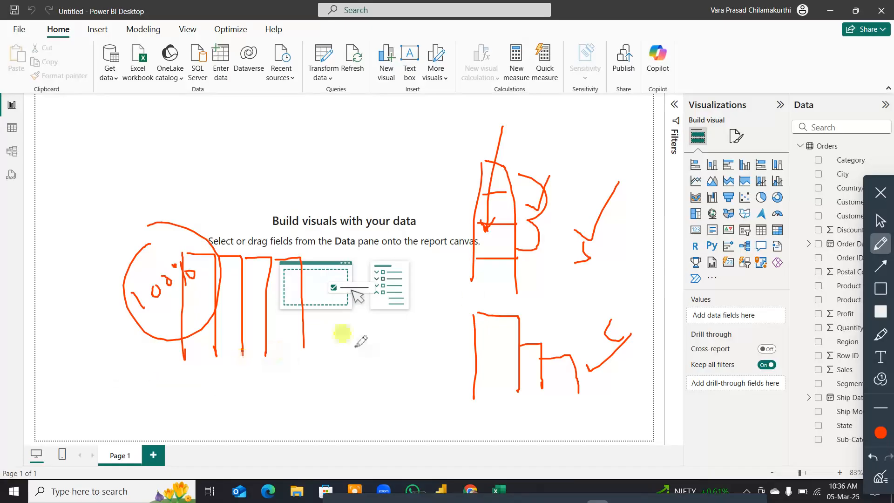
Step: Link the four-column sketch to the stacked and clustered sketches with curves, add another check mark to both, and outline the four columns
mouse_move(276, 258)
mouse_down()
mouse_move(326, 160)
mouse_move(446, 166)
mouse_up()
mouse_move(285, 318)
mouse_down()
mouse_move(463, 413)
mouse_move(501, 415)
mouse_up()
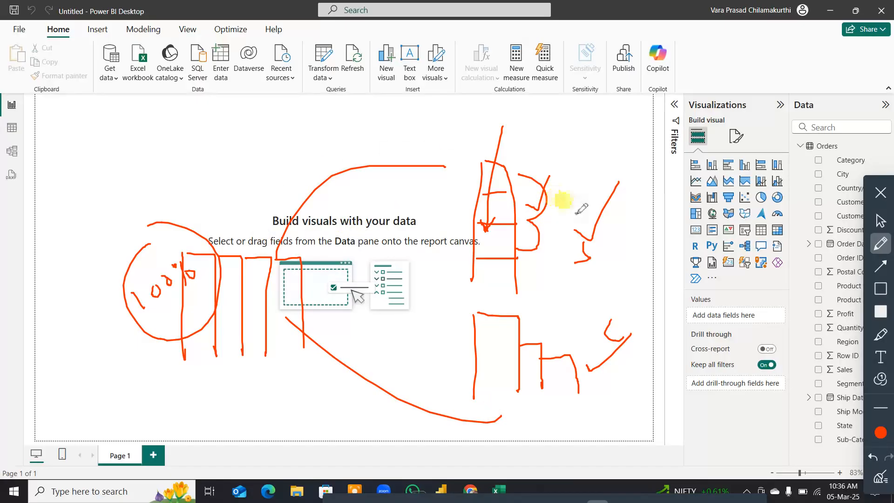
drag(565, 207, 648, 129)
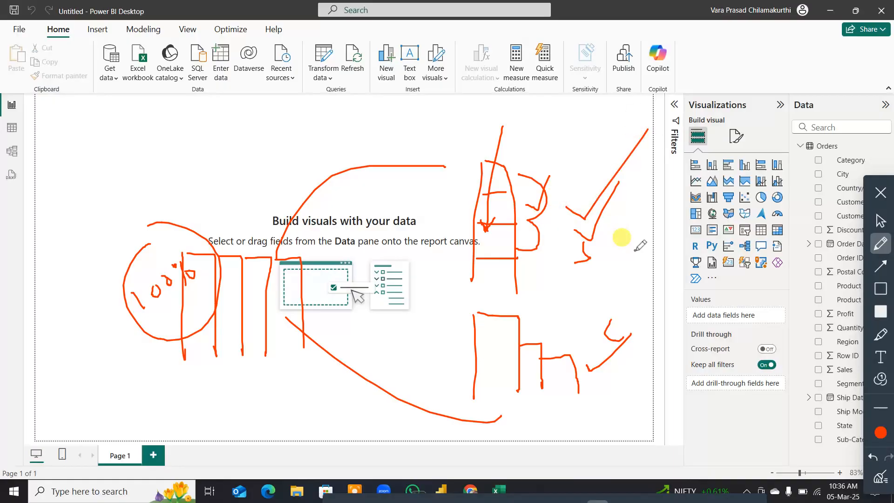
drag(605, 384, 677, 315)
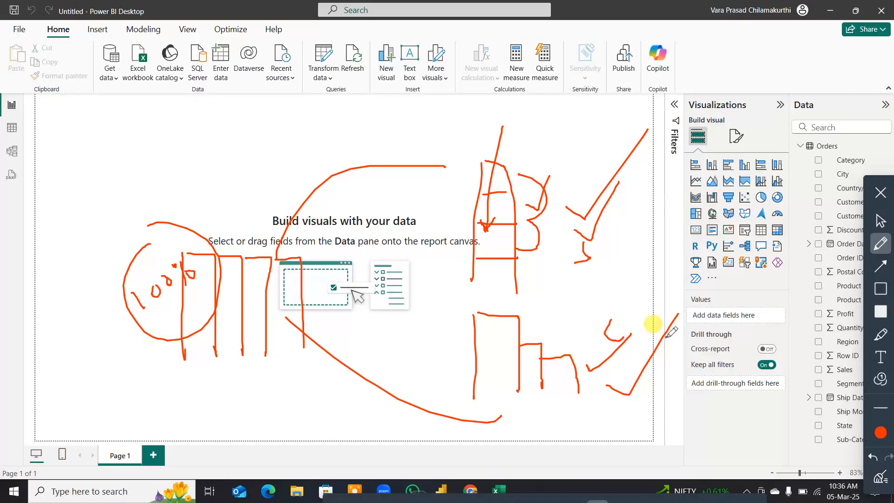
mouse_move(179, 256)
mouse_down()
mouse_move(336, 250)
mouse_move(373, 335)
mouse_move(333, 349)
mouse_move(183, 351)
mouse_up()
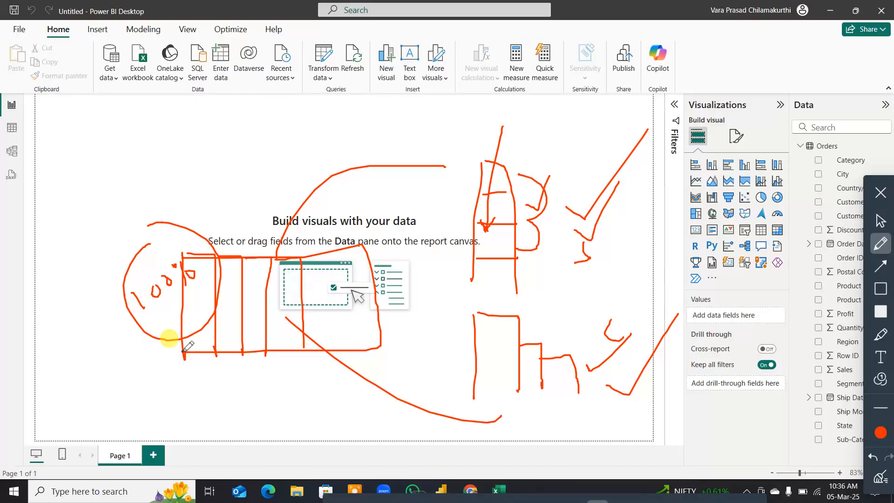
Step: Clear all the chart sketches from the canvas and close the annotation tool
click(880, 476)
click(882, 192)
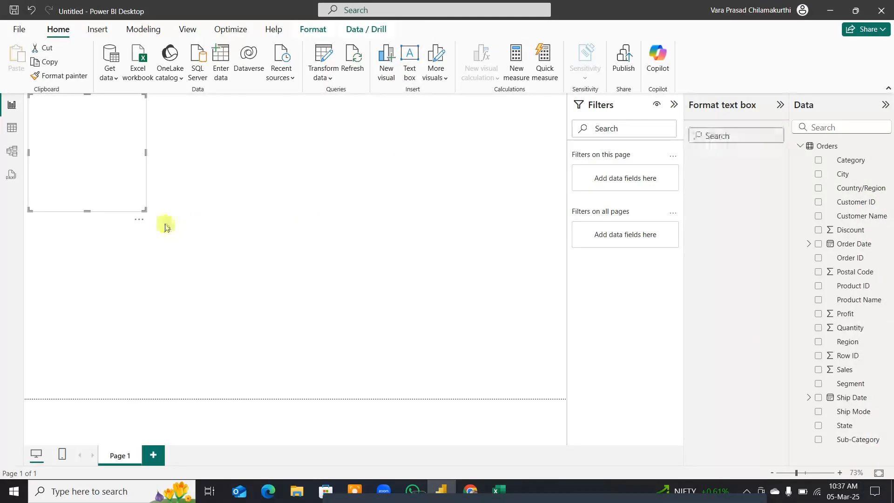
Step: Add a shallow text box across the full width of the page's upper edge and enter the title PIE CHART
drag(142, 208, 582, 123)
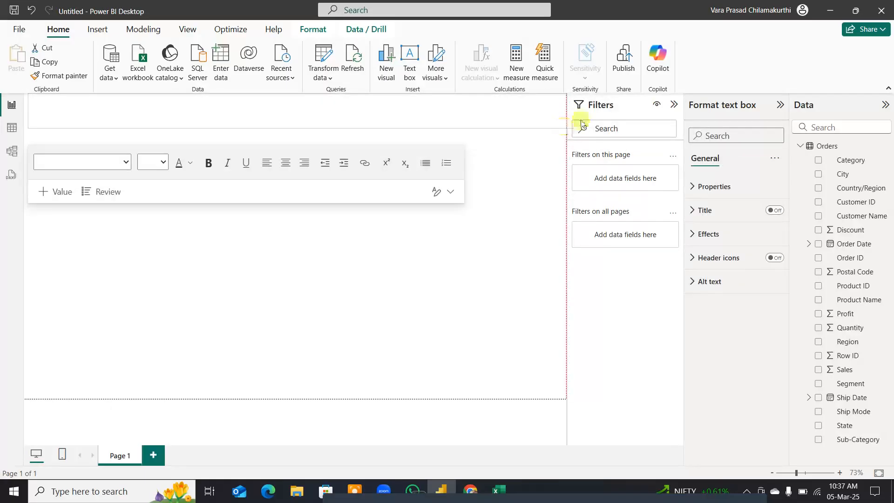
click(673, 104)
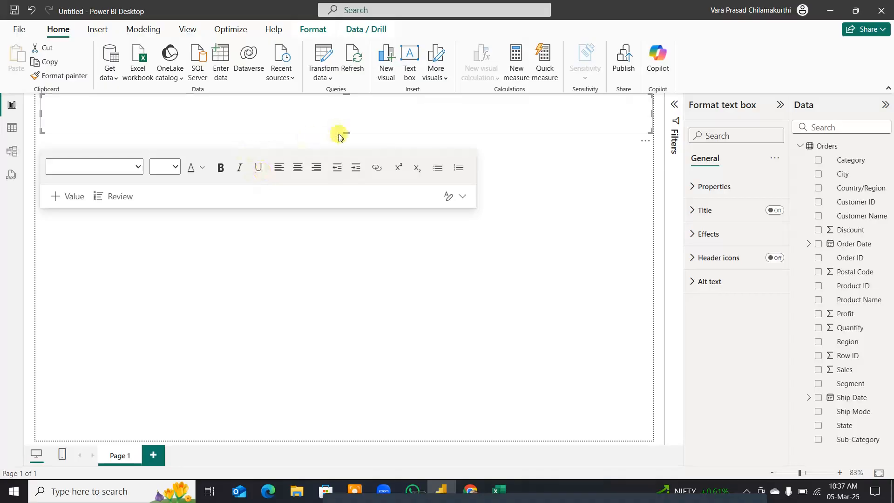
click(346, 119)
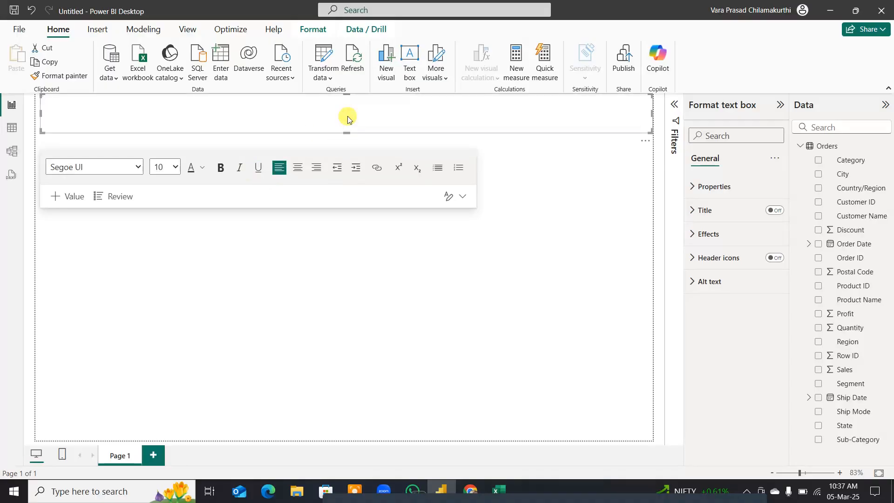
key(Caps_Lock)
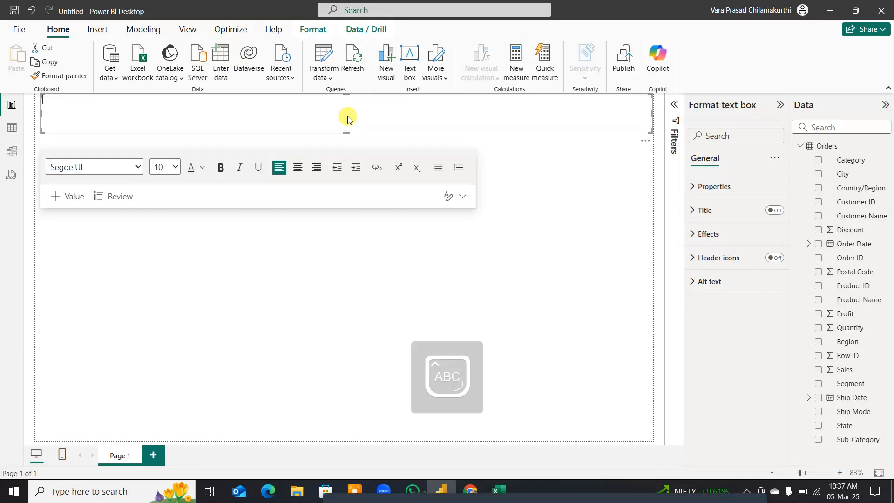
text(PI)
key(Caps_Lock)
key(Caps_Lock)
key(XF86AudioRaiseVolume)
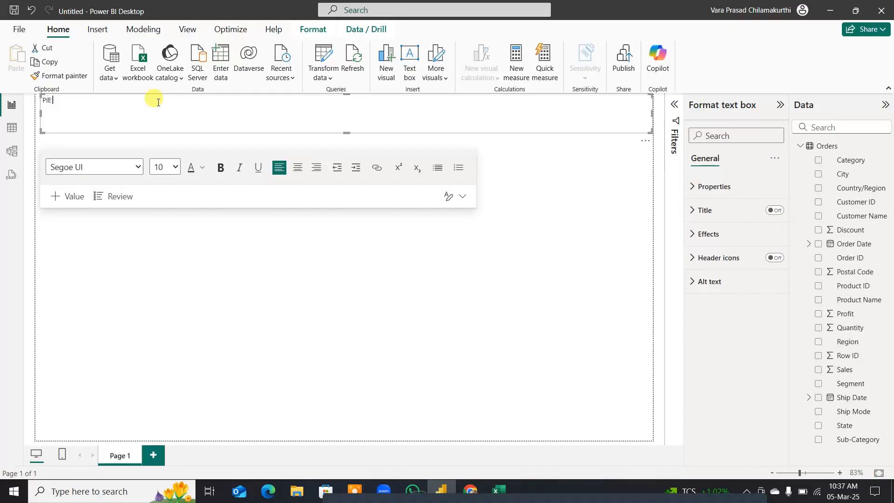
text(CHART)
Step: Format the PIE CHART title as centred, bold Cambria Math at size 28
drag(159, 102, 76, 116)
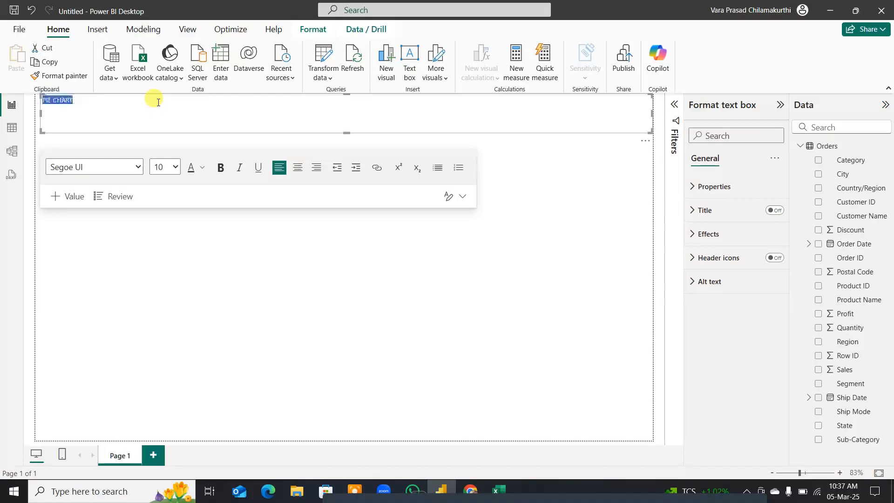
click(297, 168)
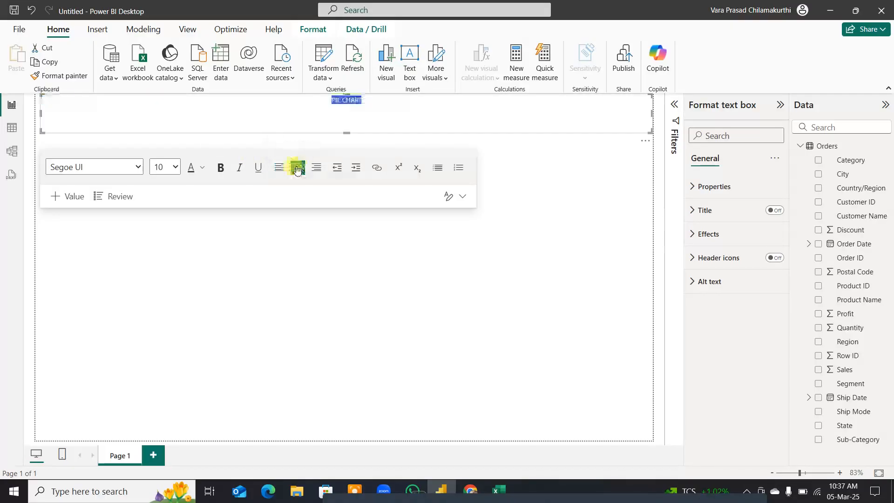
click(217, 168)
click(175, 167)
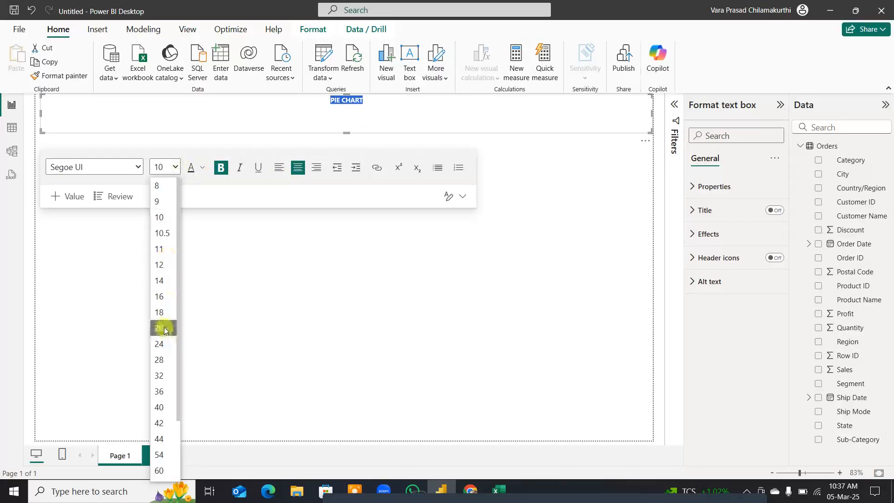
click(160, 328)
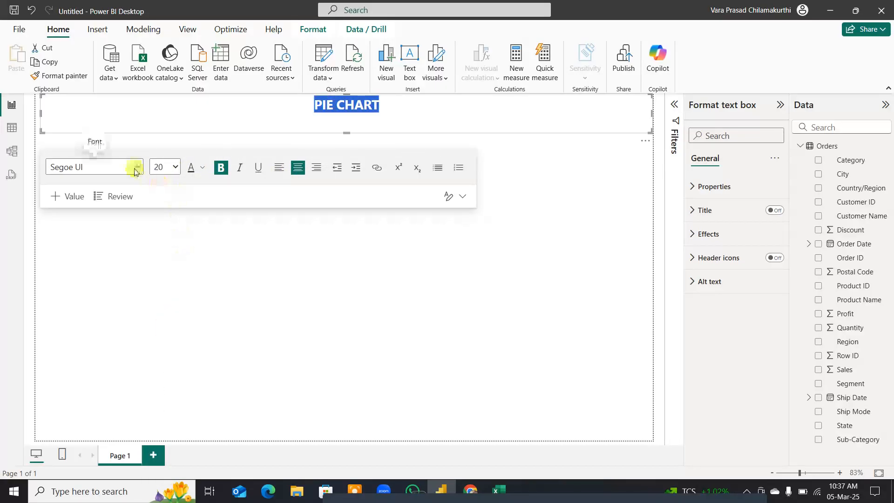
click(125, 263)
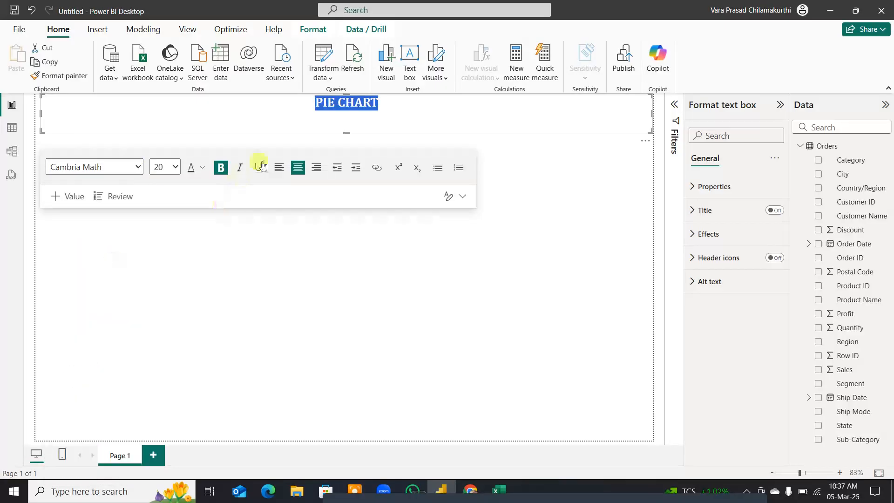
click(176, 167)
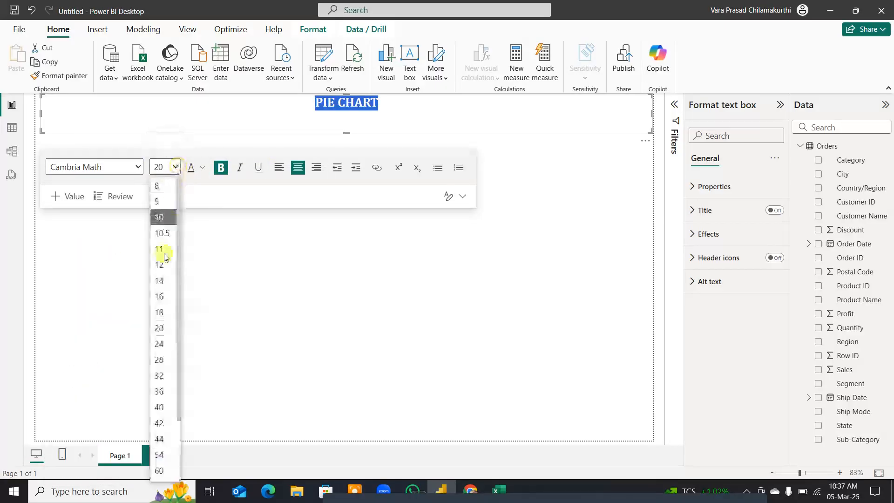
click(161, 360)
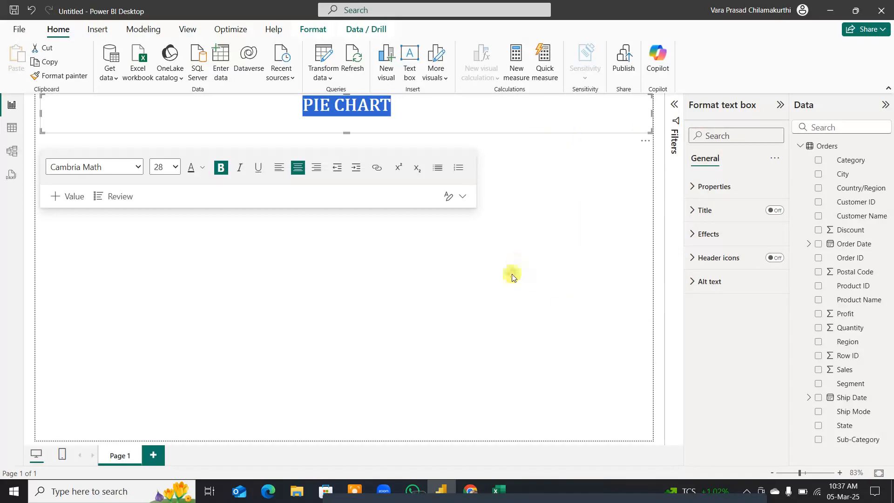
Step: Give the title text box a visual border, a shadow and a light blue background
click(498, 269)
click(528, 113)
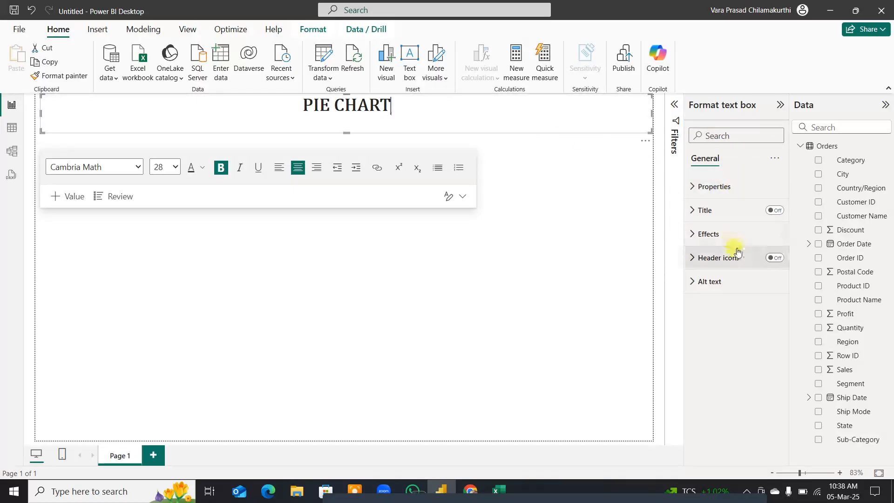
click(708, 234)
click(773, 358)
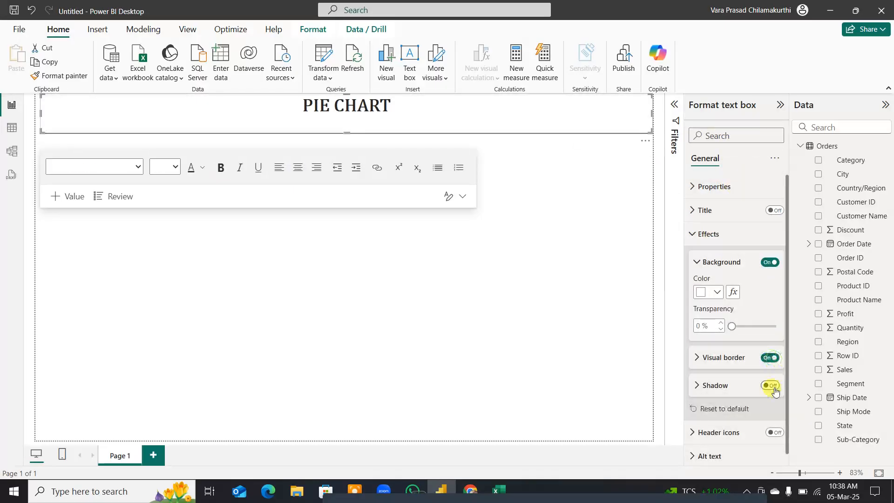
click(768, 385)
click(716, 292)
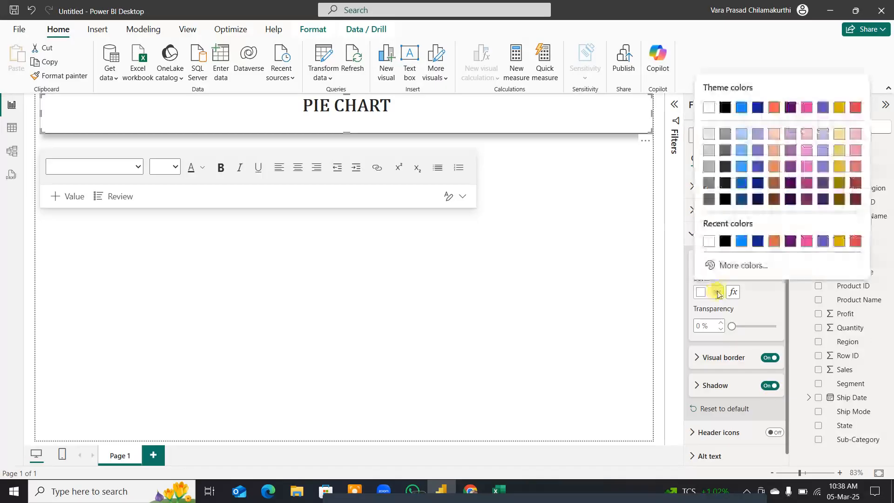
click(738, 135)
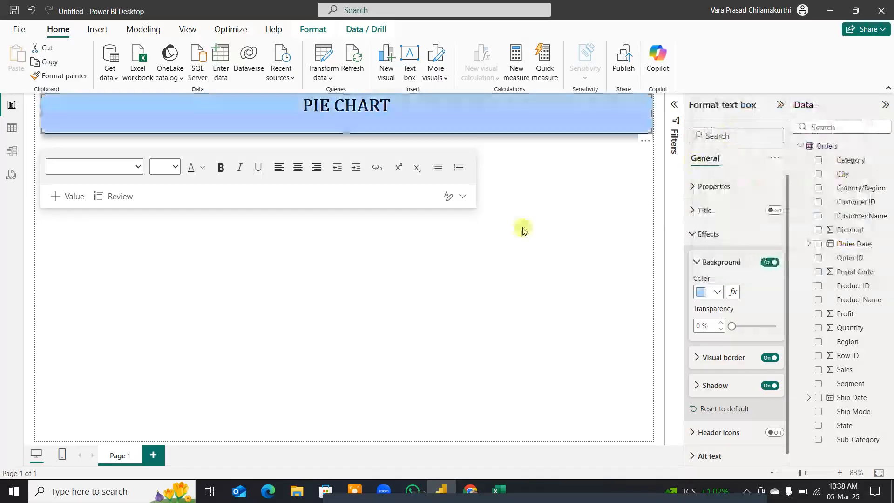
click(500, 237)
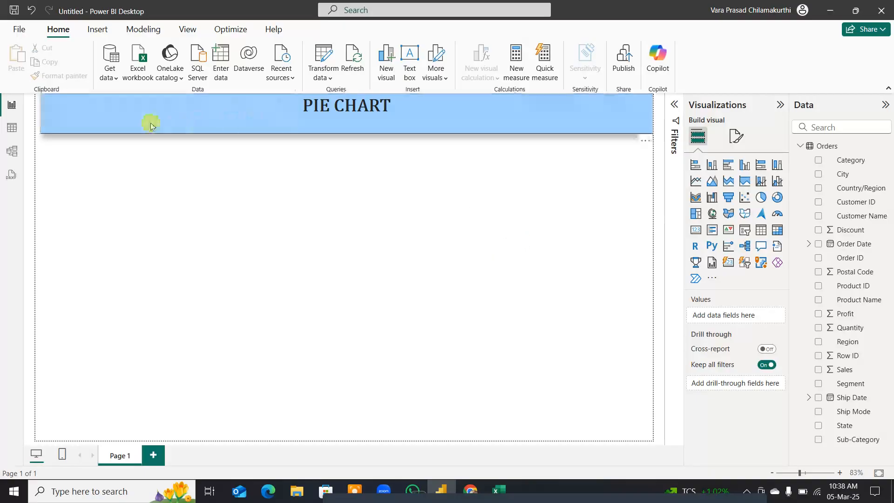
Step: Insert a wide second text box below the title banner and turn on its visual border and shadow
click(409, 59)
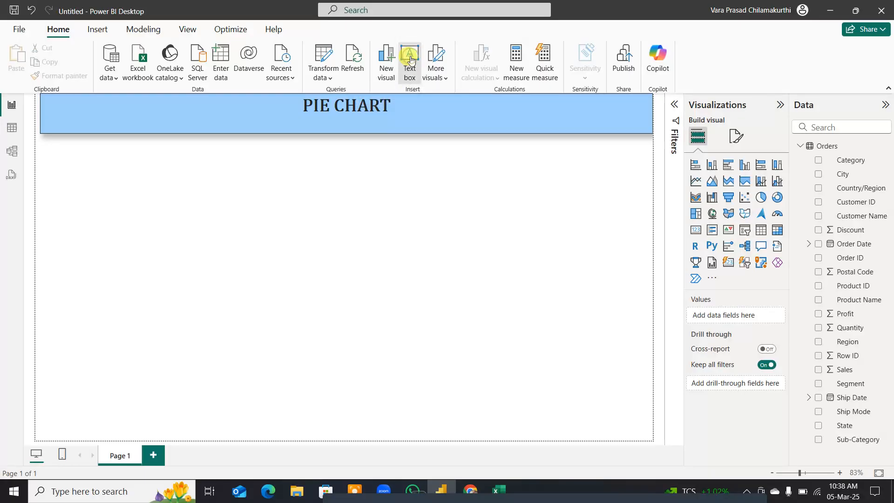
drag(649, 250, 540, 333)
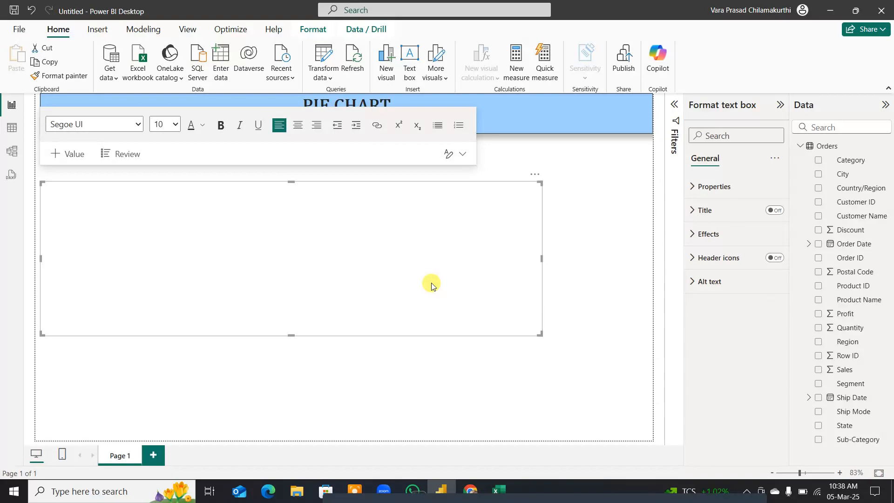
click(708, 235)
click(770, 357)
click(769, 385)
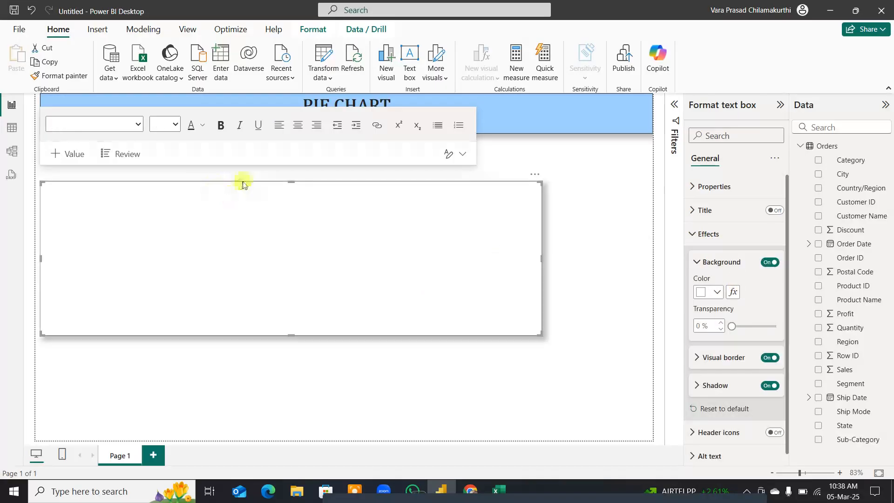
Step: Set the second text box's text to bold Cambria Math at size 16
click(175, 126)
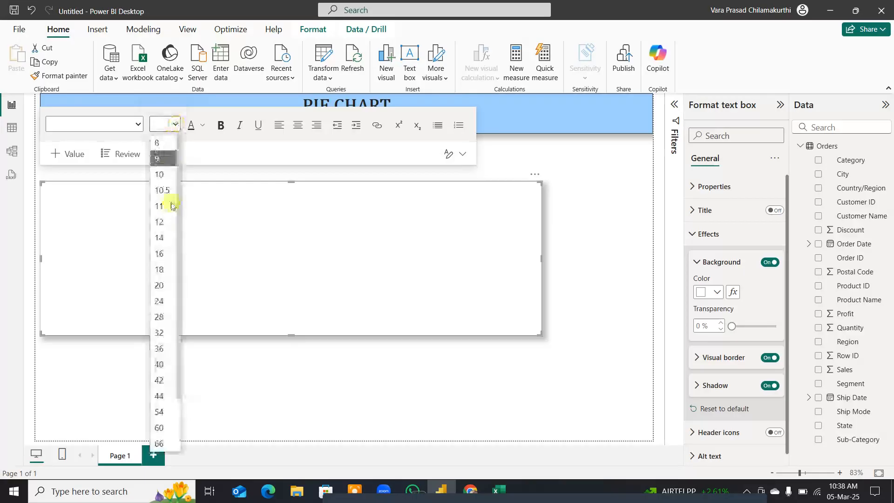
click(168, 254)
click(121, 124)
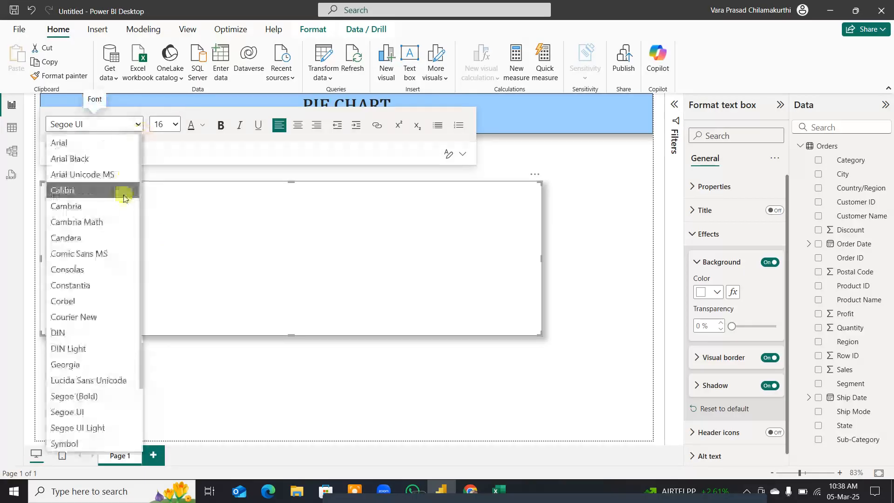
click(123, 222)
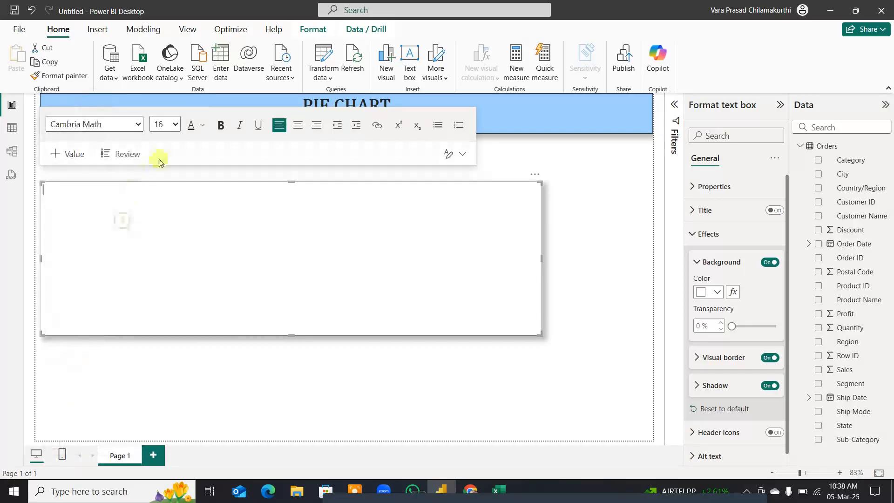
click(221, 125)
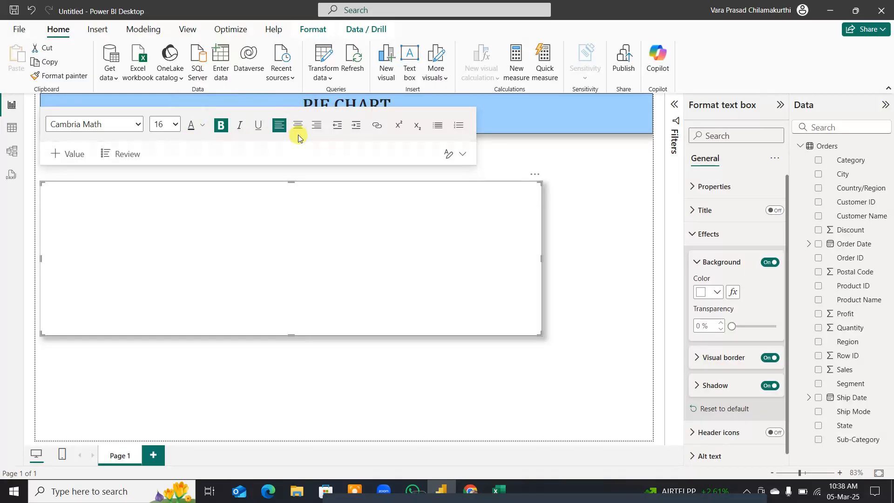
Step: Enter the lead-in "Best Practice:" in the second text box
text(bBes)
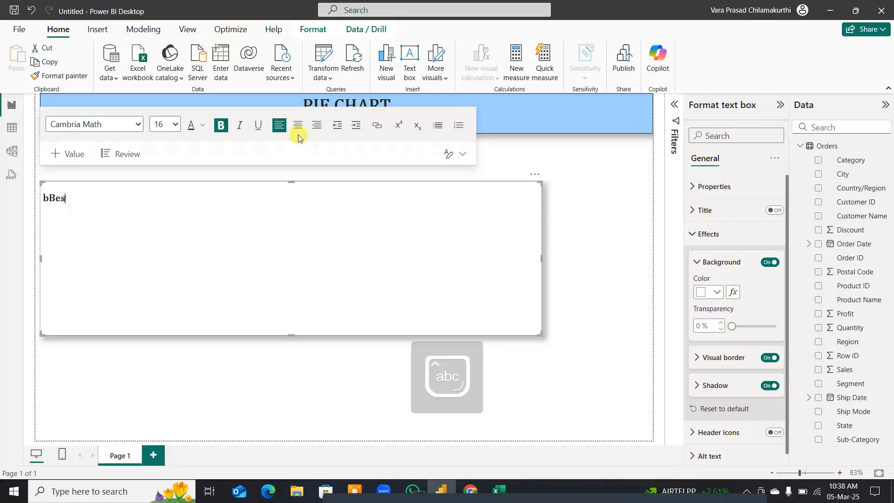
text(t Practice:)
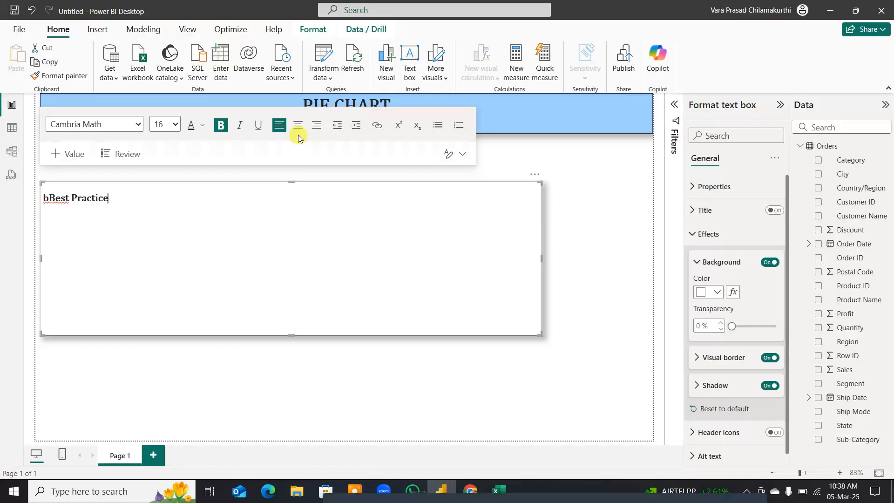
click(48, 198)
key(BackSpace)
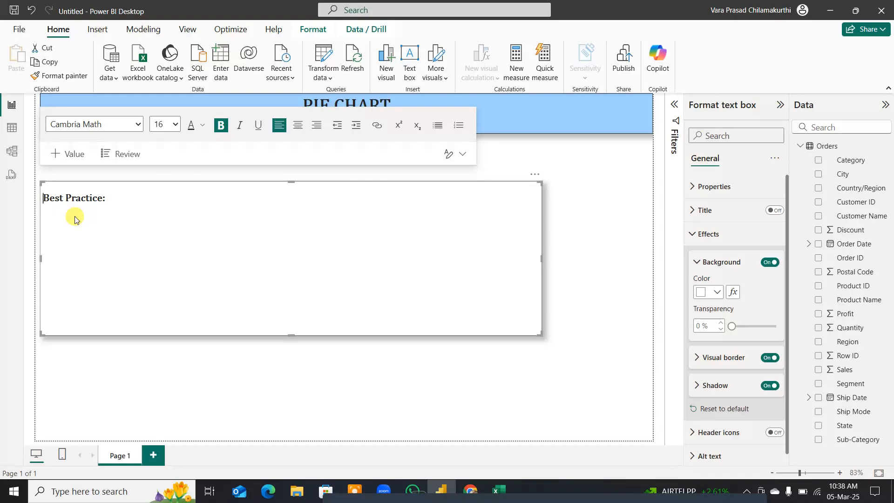
Step: Continue after "Best Practice:" with "There is a Rule for Pie chart , you should pick up the value | Elements"
click(116, 196)
text(There)
key(BackSpace)
text(e is a Rule for )
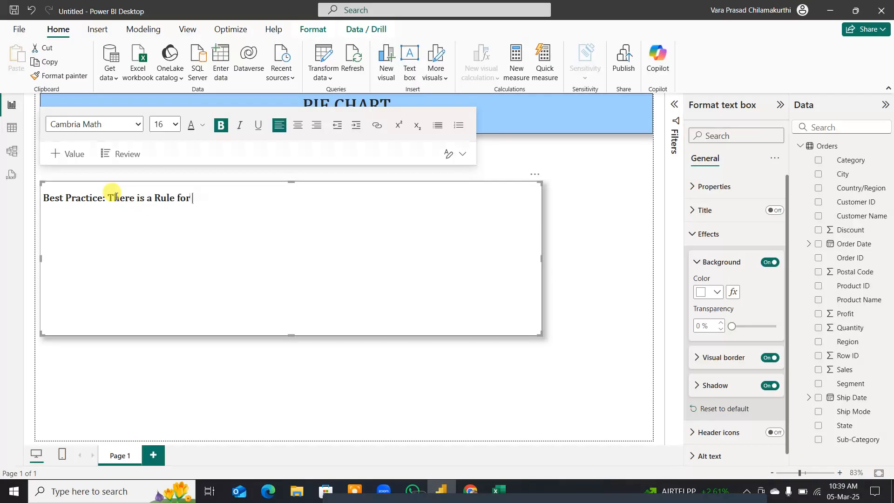
text(Pie chart , you should pick)
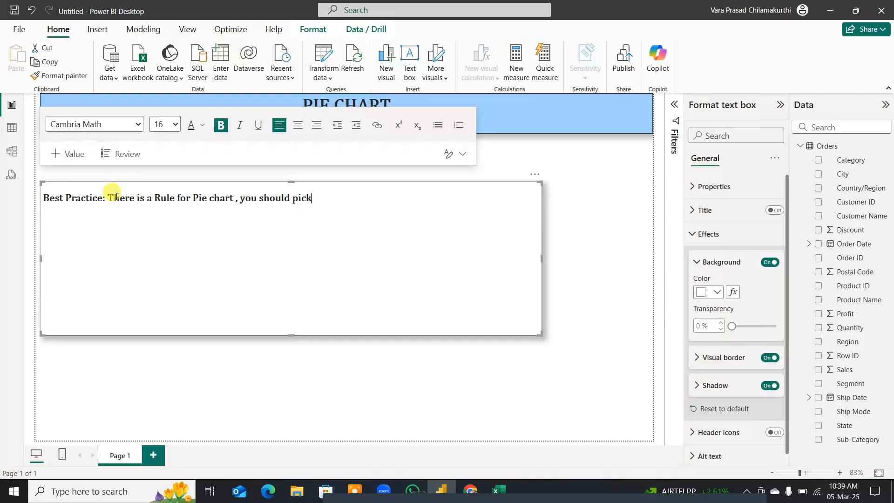
text( up the value | Elements)
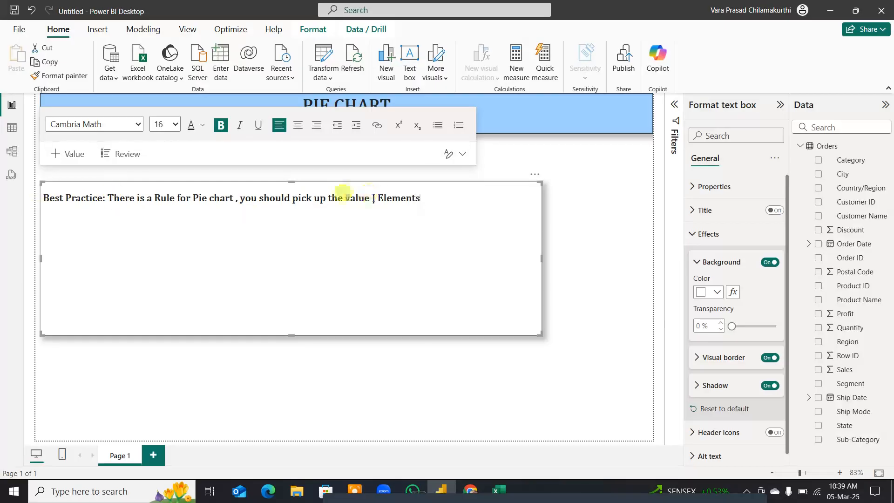
Step: Change "value" to "values" in the note and complete the sentence with "less than or equal to <=5."
click(371, 197)
text(s)
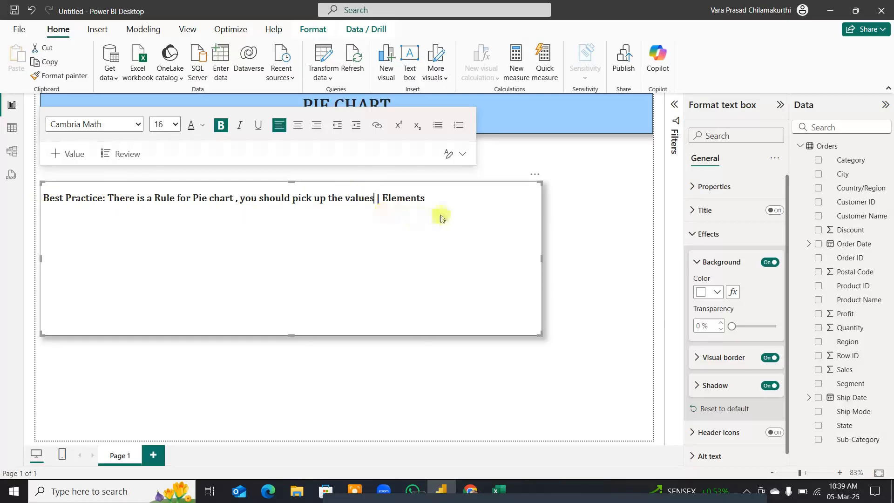
click(469, 200)
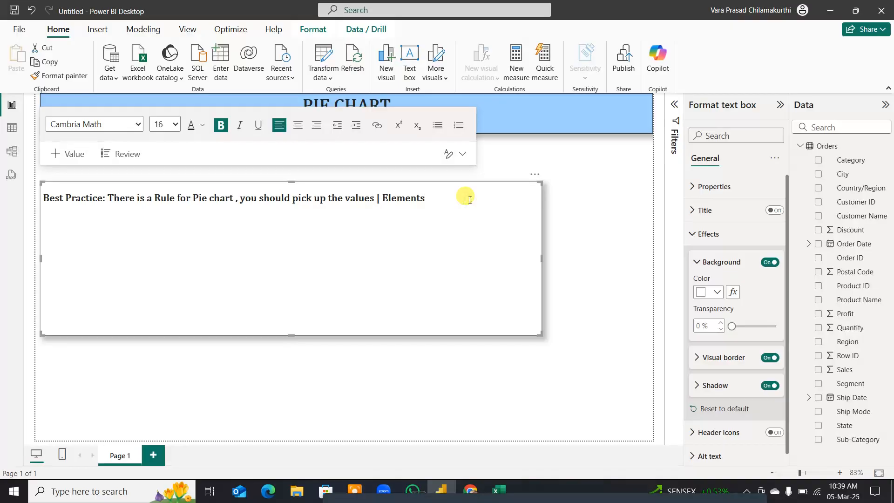
text(less than pr equal to)
key(Return)
text(<=)
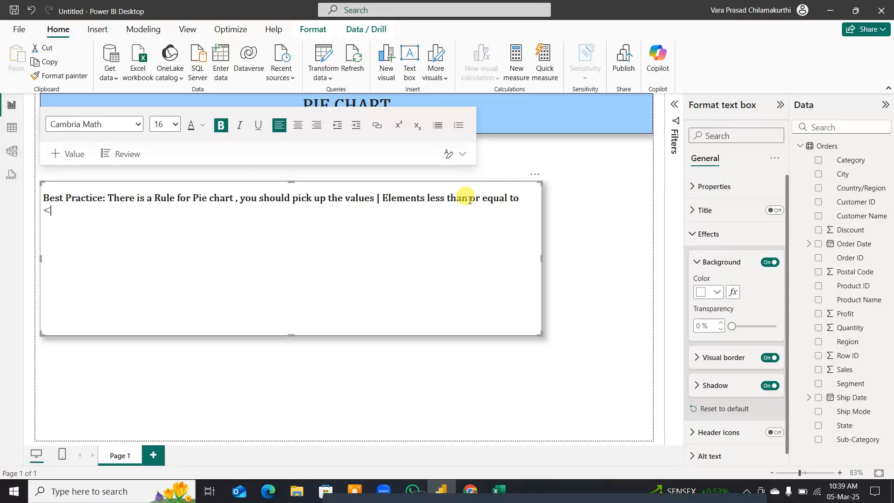
text(5.)
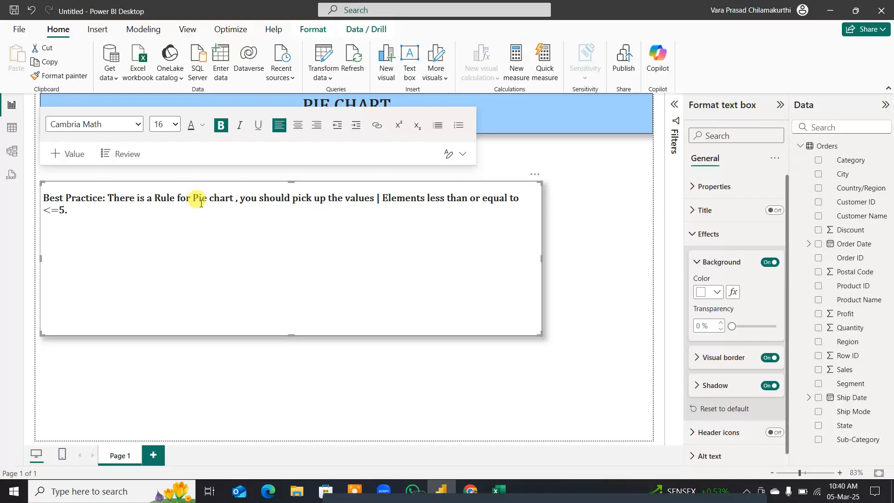
Step: Add a second line to the note reading "Pick up the columns which r less than 5 distinct values"
key(Return)
text(Pickuup)
key(BackSpace)
key(BackSpace)
key(BackSpace)
text(up the colu)
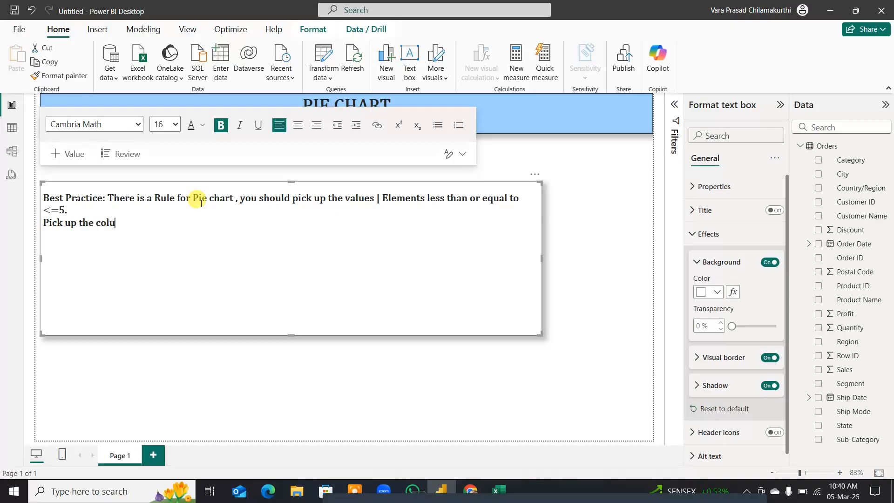
text(mns which r less tan)
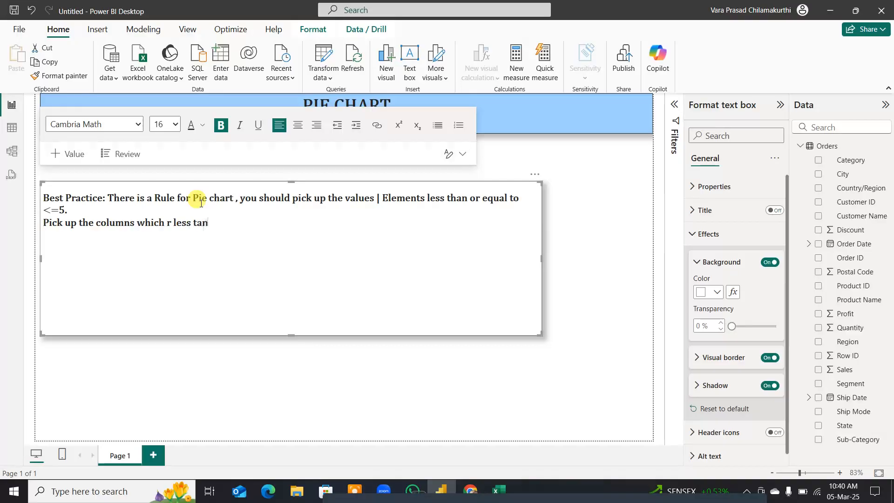
key(BackSpace)
key(BackSpace)
text(han 5 distinct values)
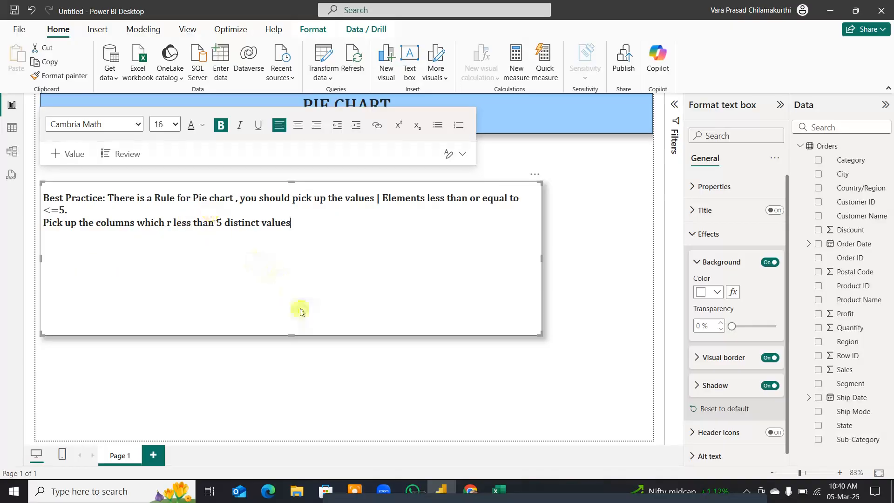
Step: Reduce the note box's height and insert "| Donut" after "Pie" in its first sentence
drag(295, 335, 292, 253)
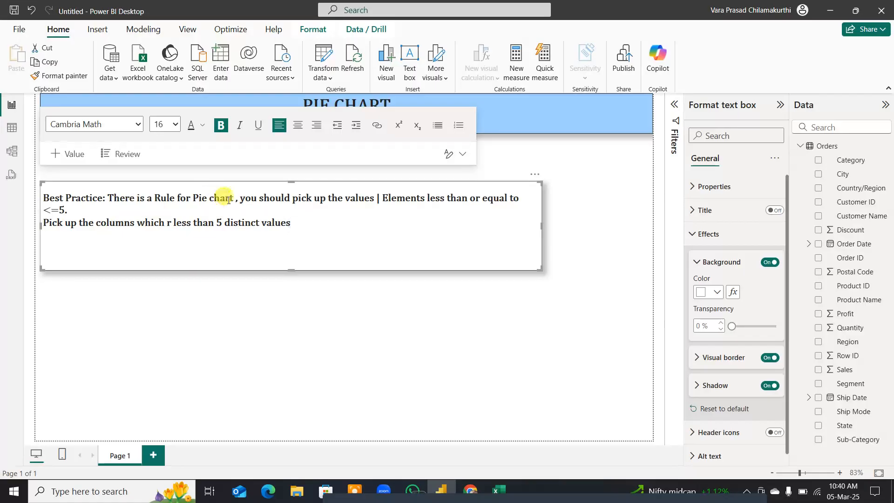
click(208, 196)
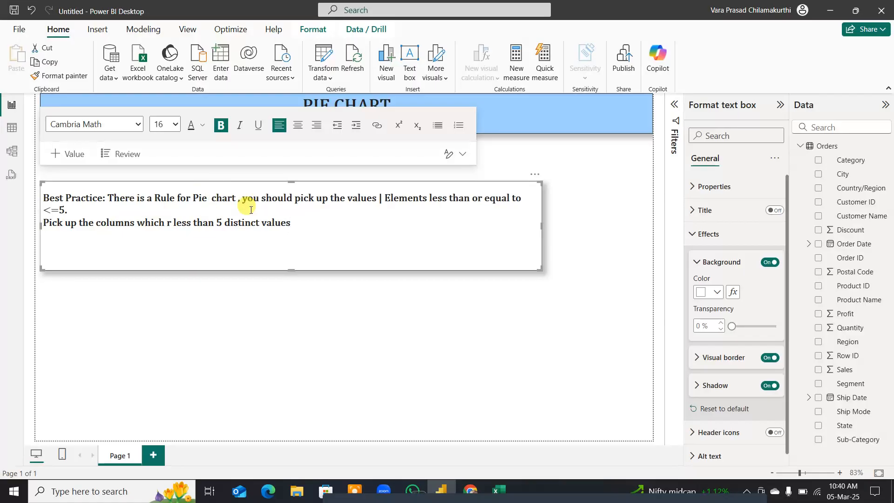
text(Donu)
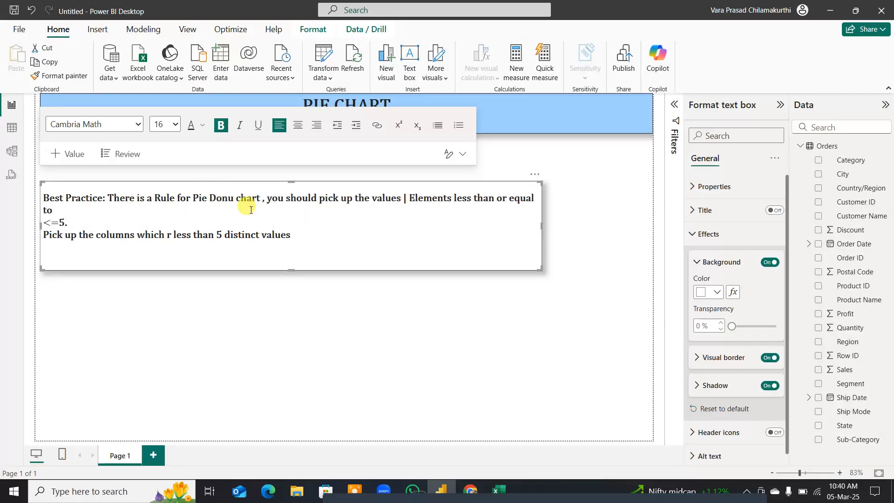
text(t)
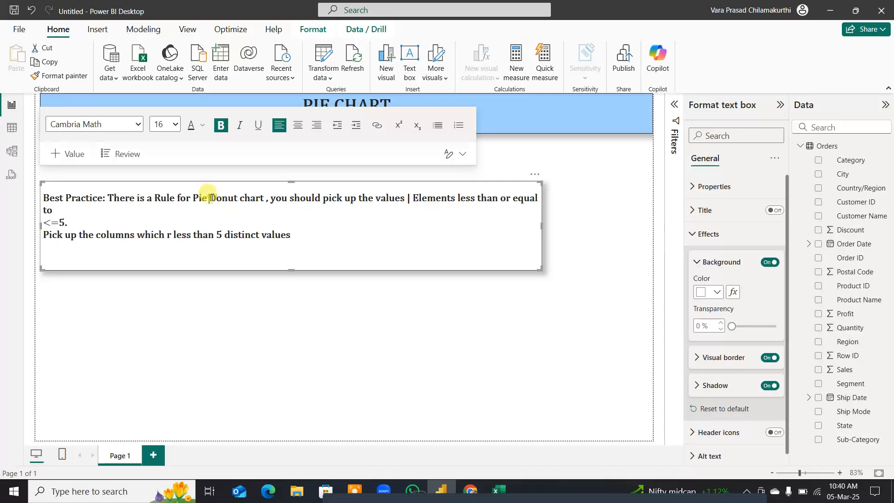
text(|)
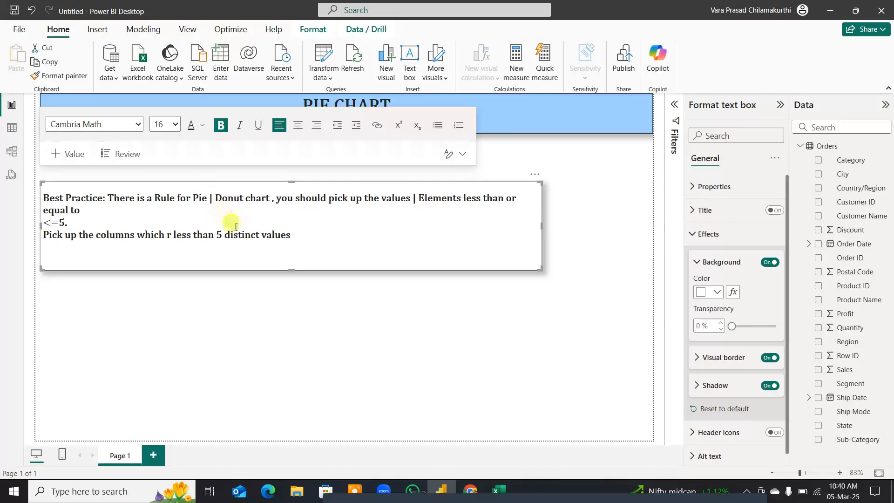
click(265, 303)
Step: Add a new report page and rename Page 1 as Notes
click(153, 455)
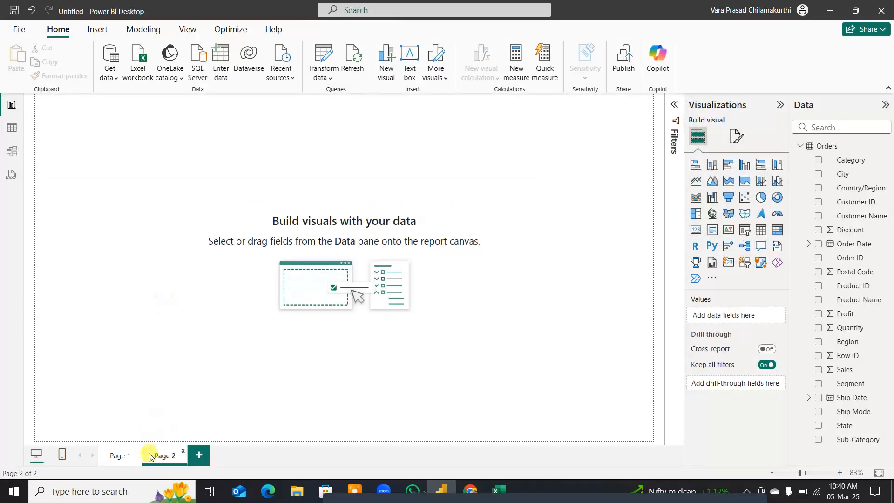
click(117, 456)
right_click(119, 455)
click(146, 428)
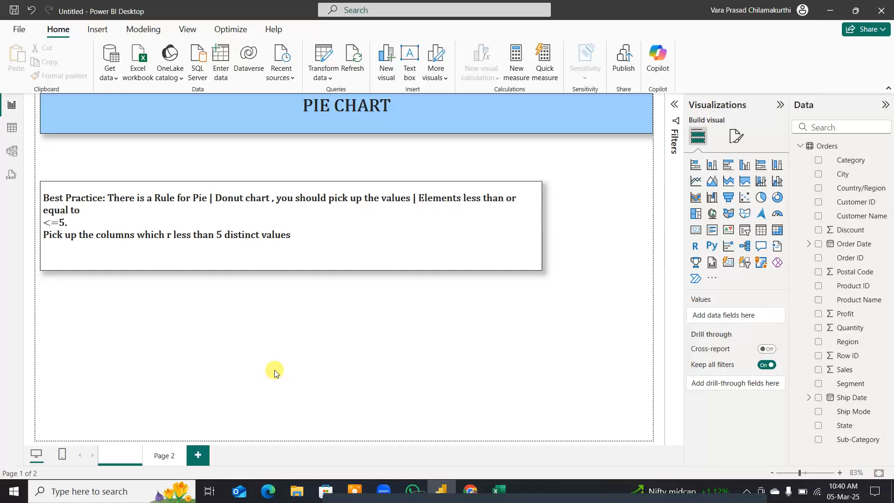
text(Notes)
key(Return)
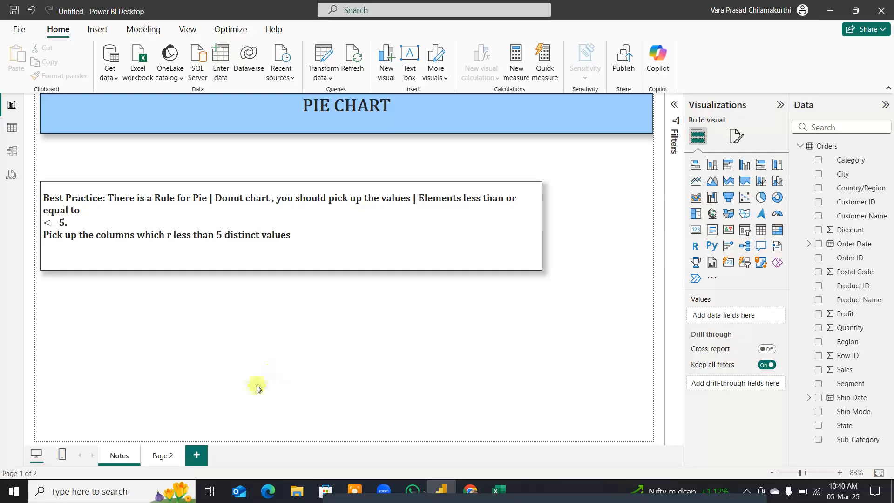
Step: Insert a pie chart visual on Page 2 and move it toward the middle of the page
click(161, 456)
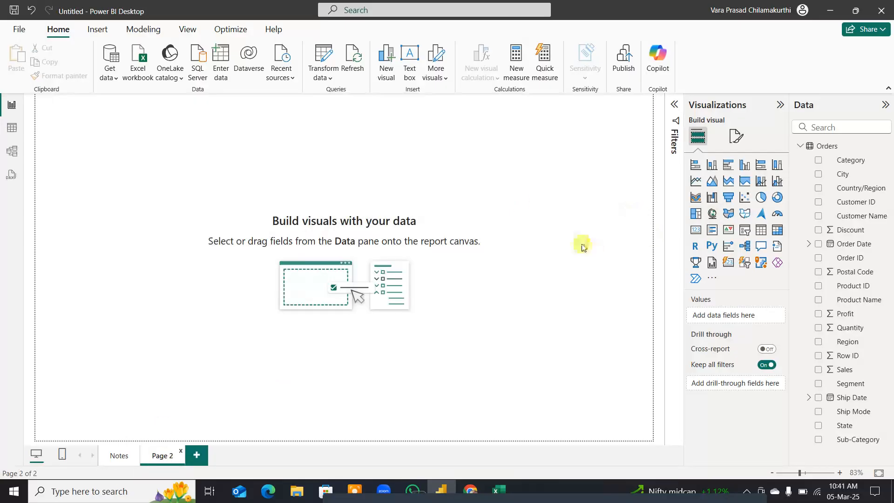
click(760, 199)
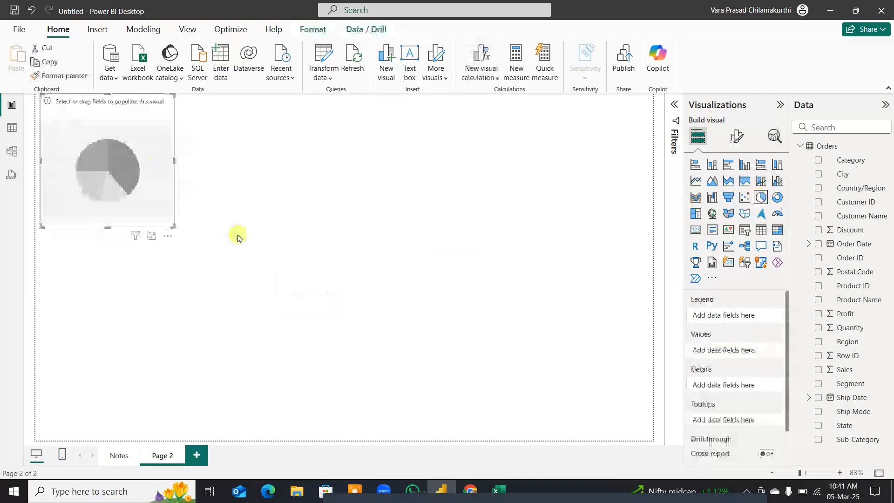
drag(149, 200, 309, 305)
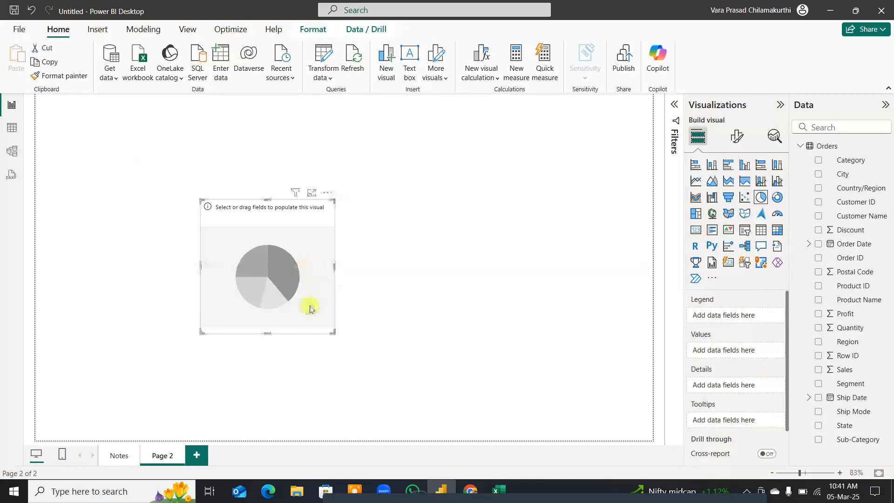
Step: Enlarge the empty pie chart in width and height so it fills most of the page's central area
click(498, 340)
click(331, 331)
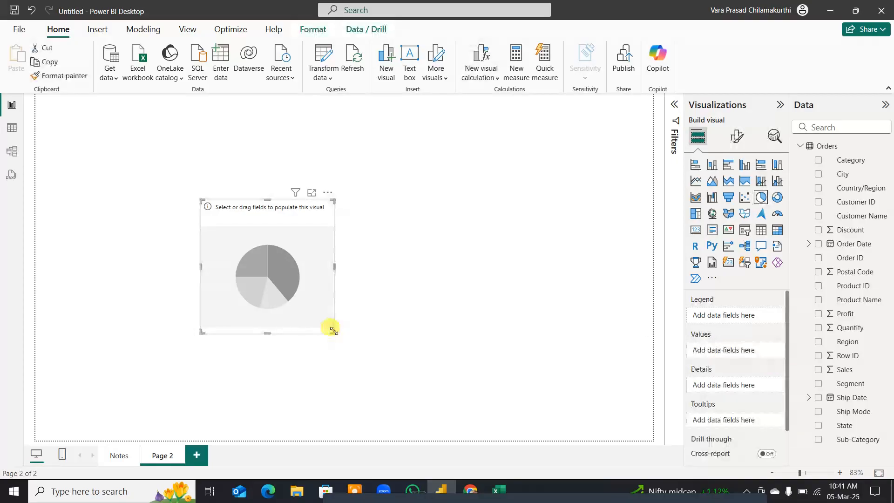
drag(334, 333, 499, 356)
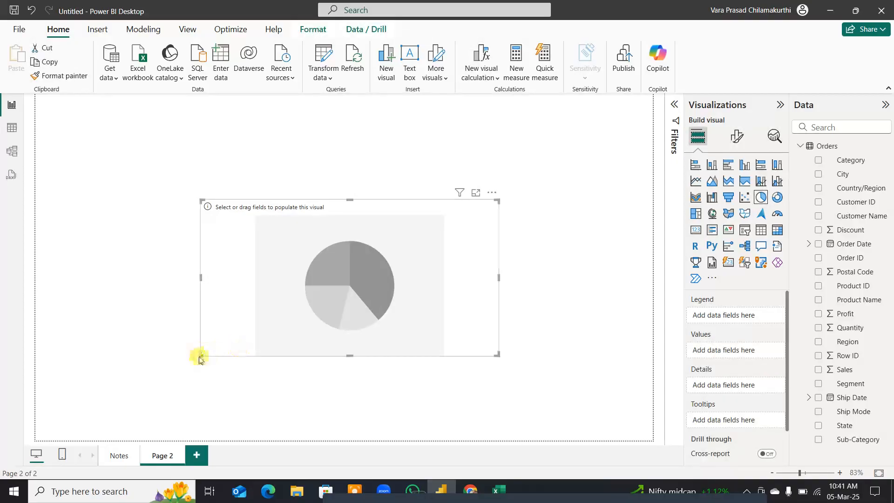
click(200, 357)
click(209, 357)
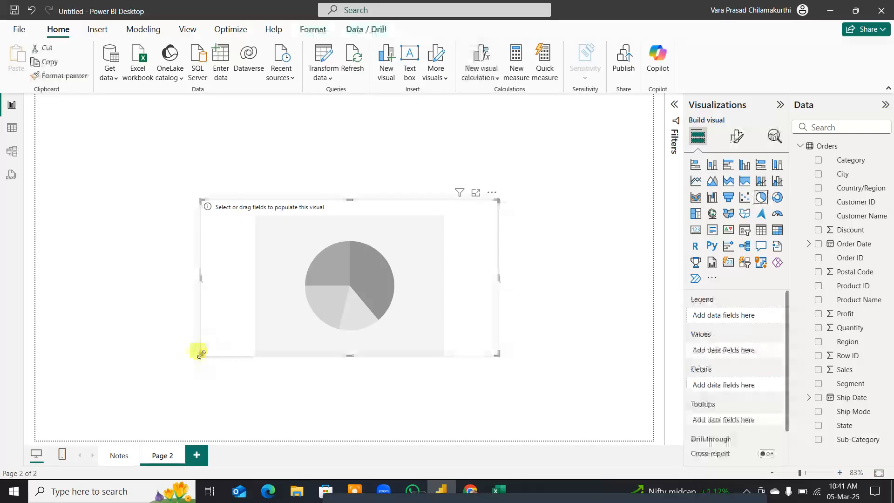
drag(200, 356, 99, 356)
drag(294, 203, 299, 148)
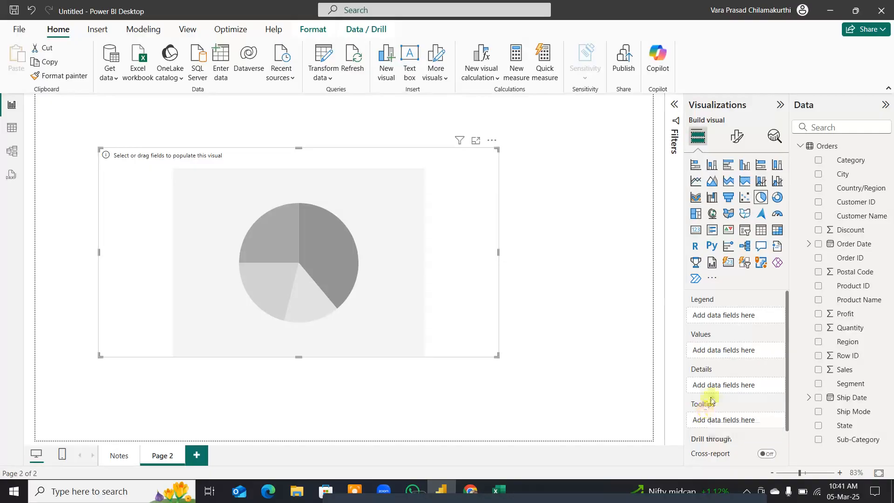
Step: Assign Region to the pie chart's legend and Sales to its values
click(707, 359)
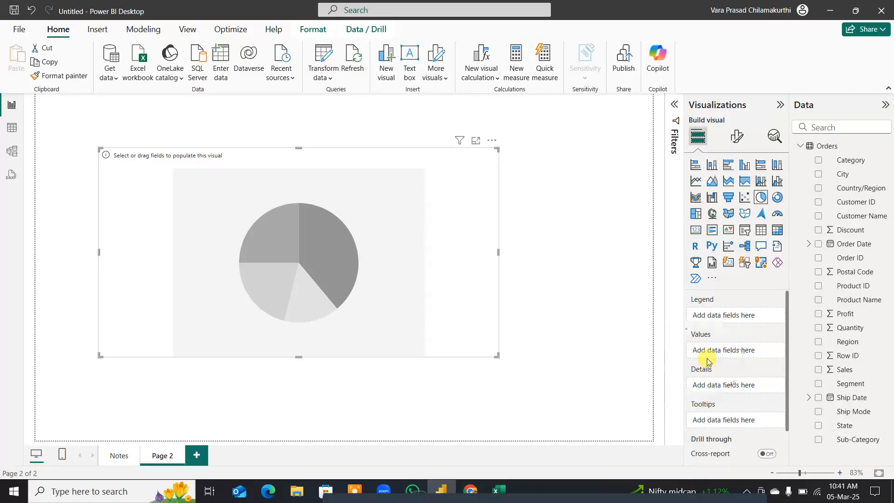
click(706, 359)
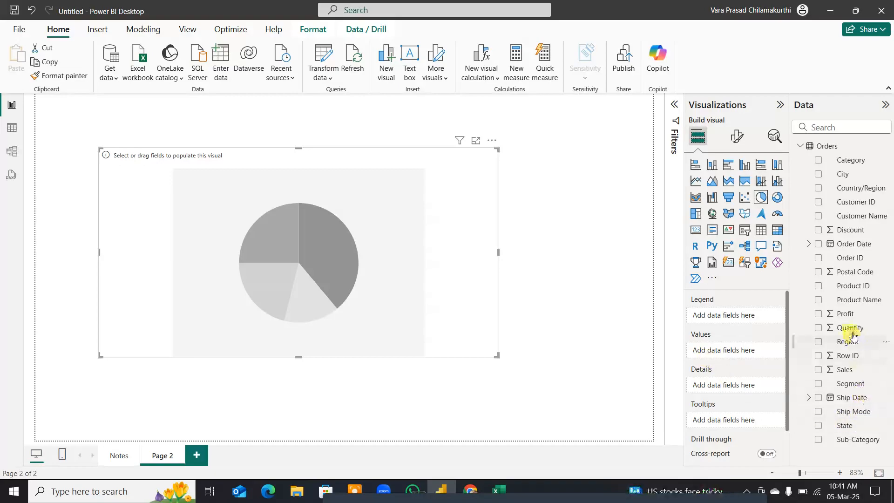
drag(845, 342, 744, 317)
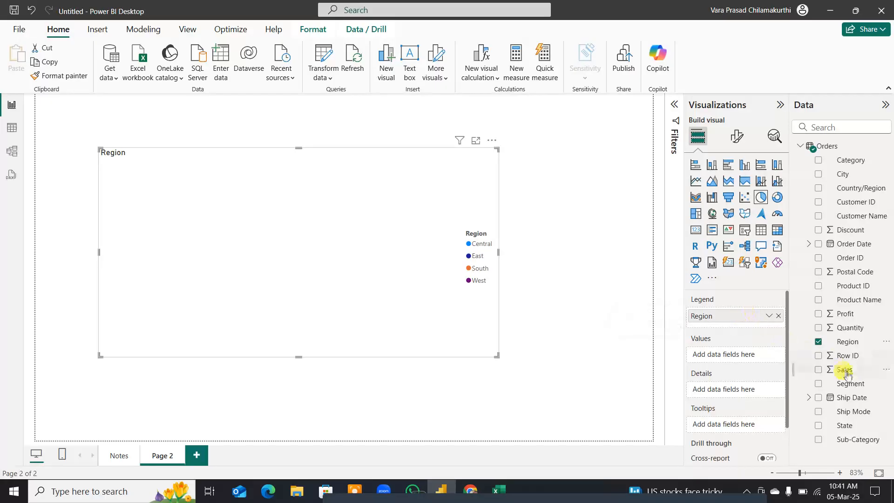
drag(844, 373, 748, 356)
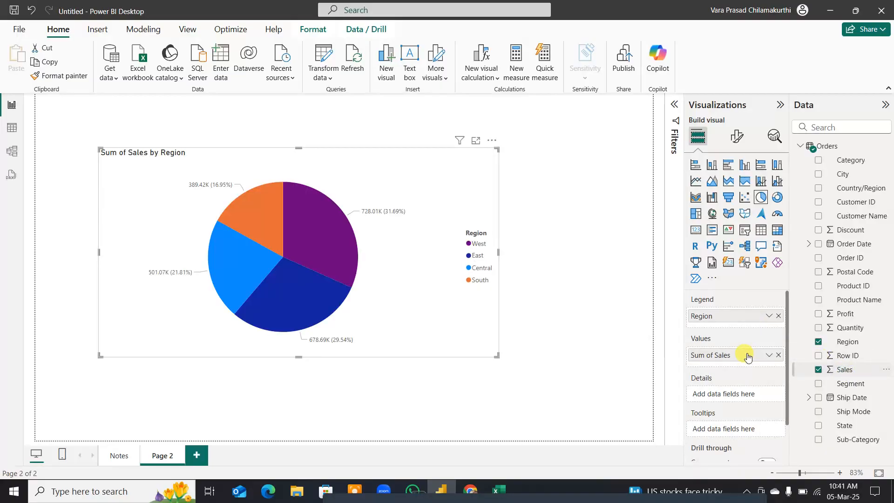
Step: Open the pie chart in focus mode and start the screen annotation pen
click(475, 141)
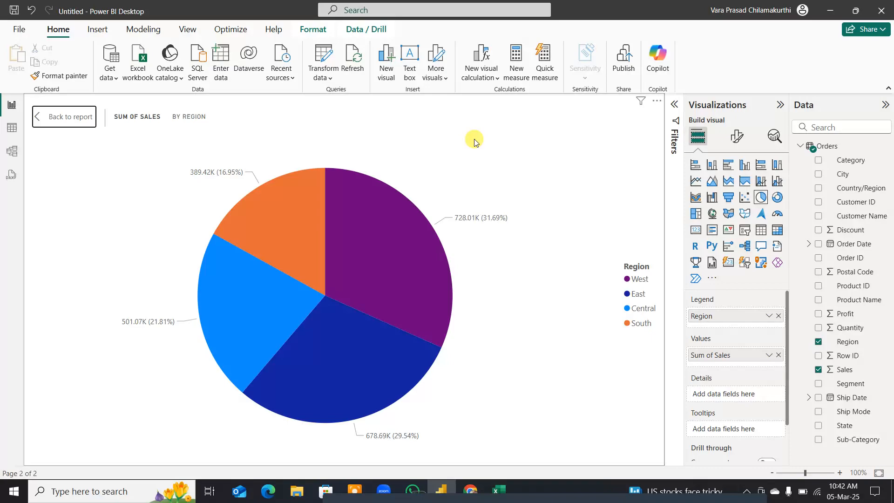
key(F9)
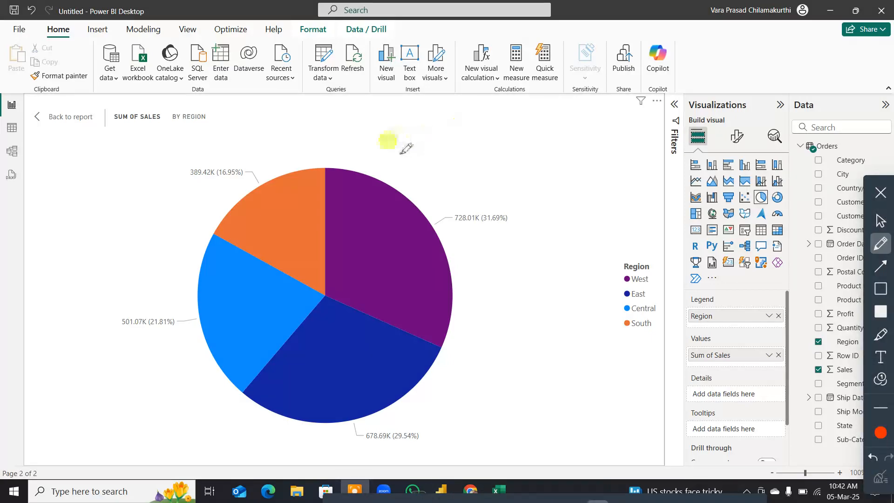
Step: Outline the whole pie and its four slices freehand in red, and clear all the marks
mouse_move(325, 163)
mouse_down()
mouse_move(190, 268)
mouse_move(196, 368)
mouse_move(310, 430)
mouse_move(447, 400)
mouse_up()
mouse_move(481, 357)
mouse_down()
mouse_move(476, 218)
mouse_move(390, 159)
mouse_move(337, 204)
mouse_move(336, 278)
mouse_move(501, 374)
mouse_up()
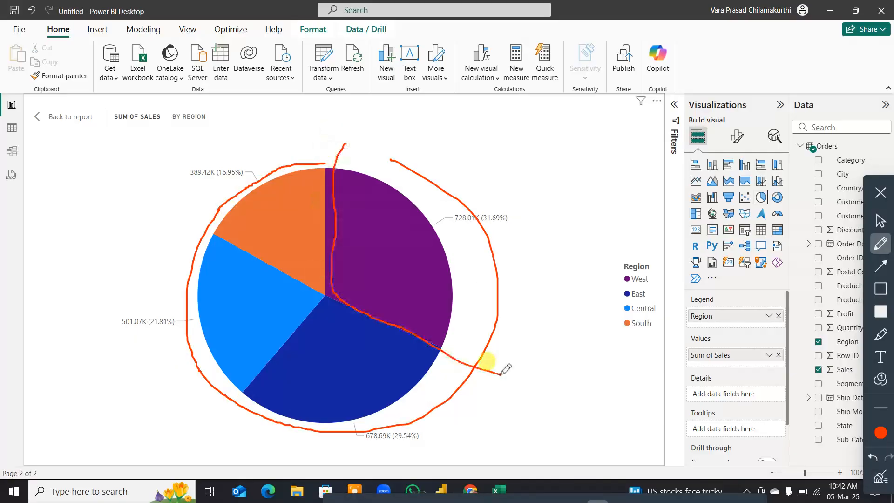
mouse_move(326, 309)
mouse_down()
mouse_move(263, 419)
mouse_move(452, 413)
mouse_up()
mouse_move(207, 243)
mouse_down()
mouse_move(309, 300)
mouse_move(187, 393)
mouse_up()
mouse_move(266, 239)
mouse_down()
mouse_move(305, 276)
mouse_move(290, 113)
mouse_up()
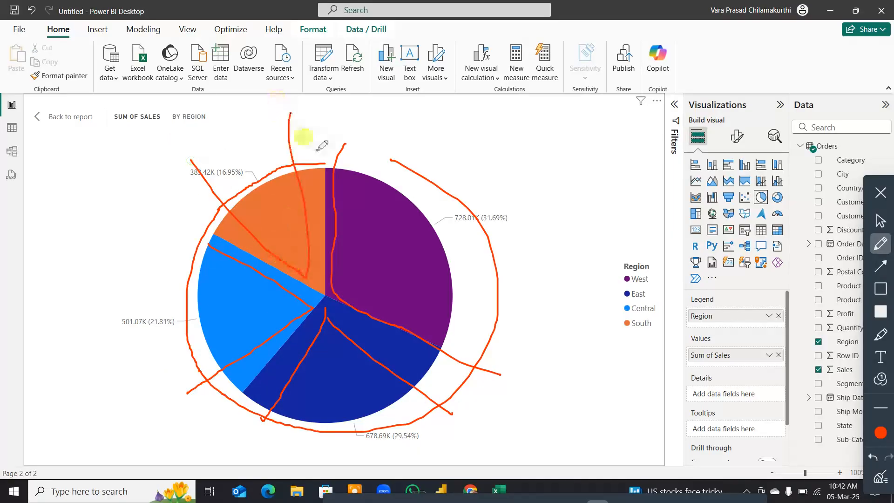
click(882, 479)
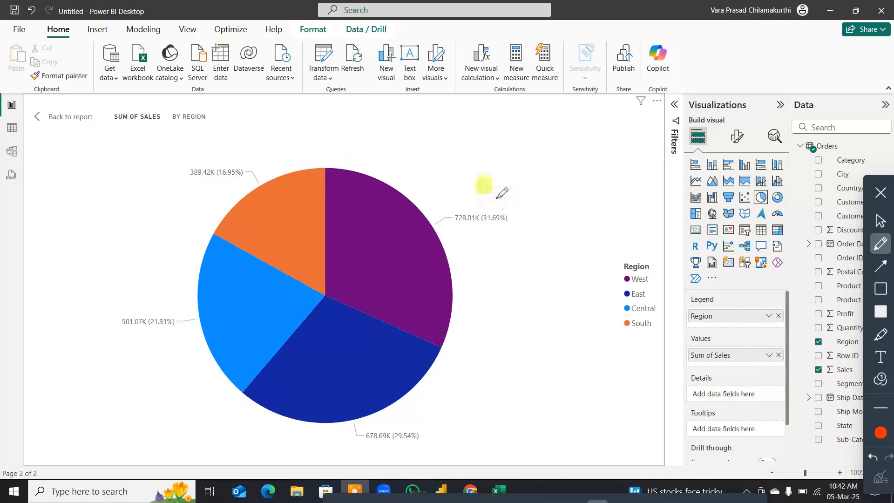
Step: Circle the West slice's percentage label, underline West in the legend and tick its slice in red
mouse_move(493, 199)
mouse_down()
mouse_move(465, 213)
mouse_move(521, 235)
mouse_move(507, 184)
mouse_move(482, 183)
mouse_up()
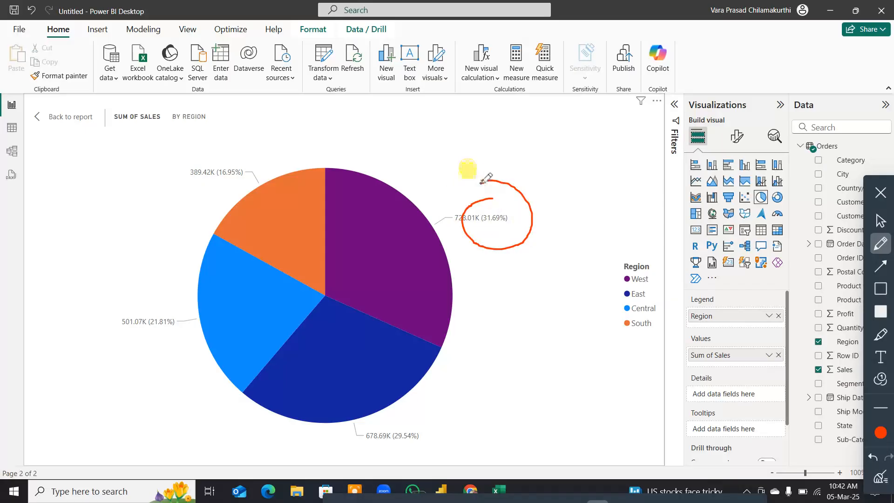
drag(625, 288, 654, 285)
drag(367, 262, 386, 245)
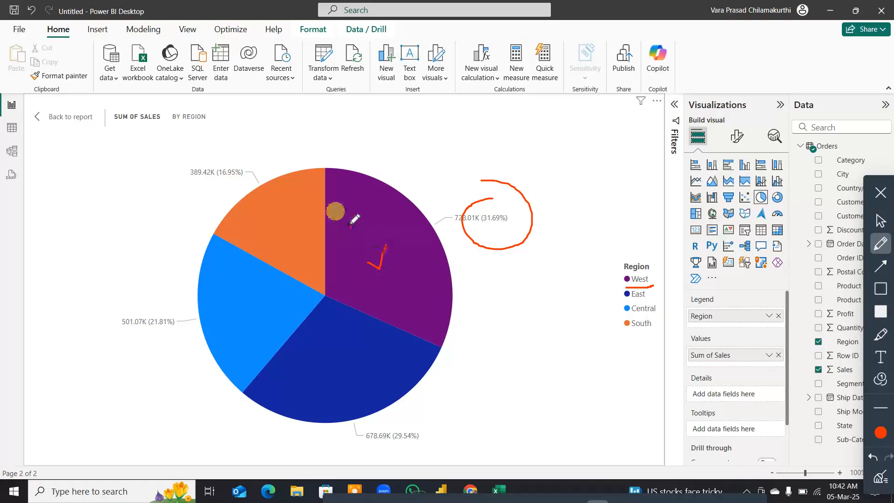
Step: Handwrite 31, 24, 21% and 16% on the West, East, Central and South slices and circle the whole pie
mouse_move(351, 216)
mouse_down()
mouse_move(360, 228)
mouse_move(368, 213)
mouse_move(371, 228)
mouse_up()
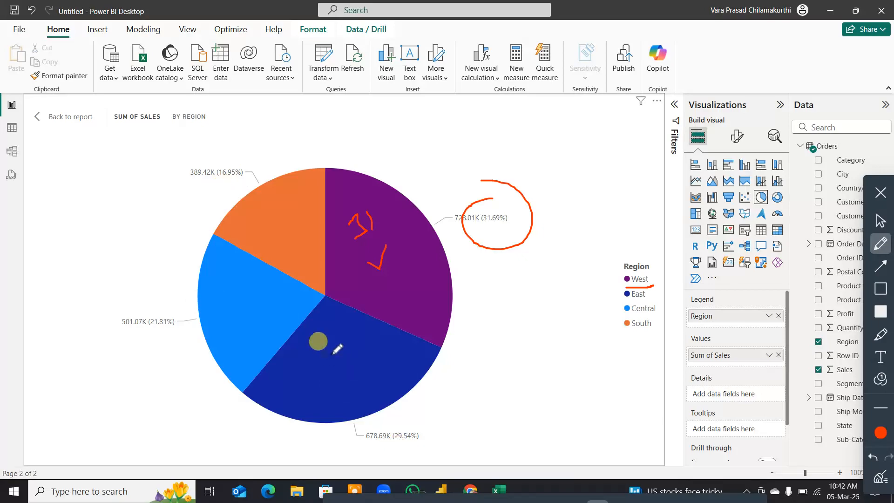
mouse_move(332, 354)
mouse_down()
mouse_move(350, 364)
mouse_move(365, 341)
mouse_move(378, 364)
mouse_up()
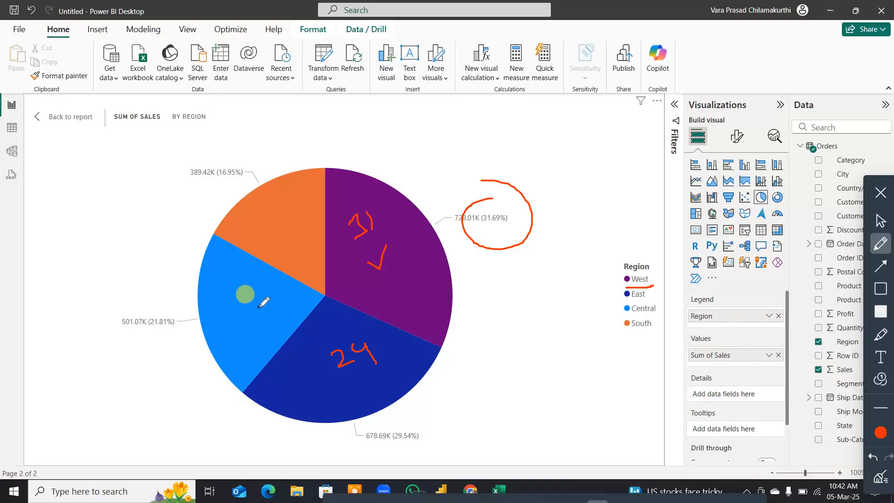
mouse_move(248, 304)
mouse_down()
mouse_move(275, 310)
mouse_move(285, 302)
mouse_move(278, 292)
mouse_move(292, 294)
mouse_up()
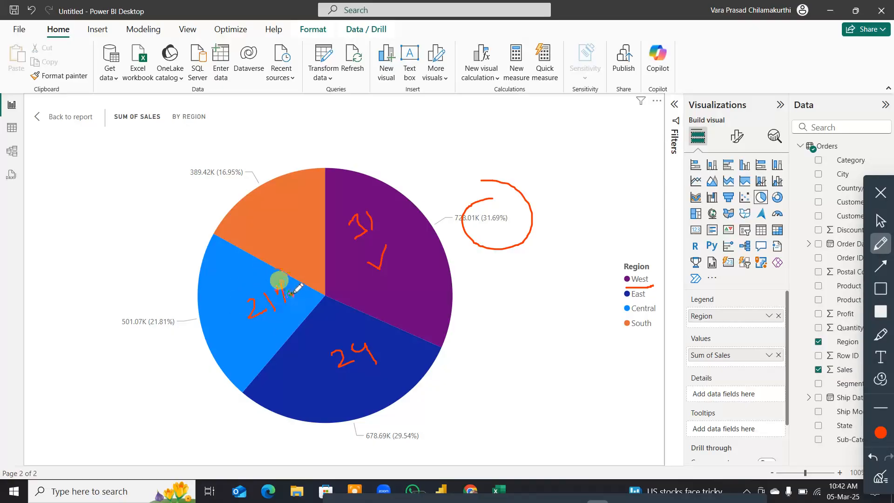
mouse_move(277, 219)
mouse_down()
mouse_move(281, 233)
mouse_move(291, 230)
mouse_move(296, 188)
mouse_move(310, 255)
mouse_up()
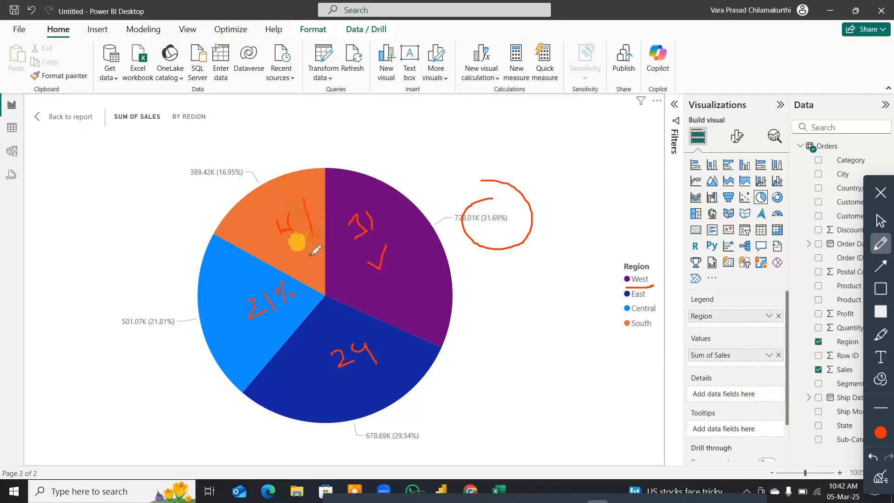
drag(299, 216, 304, 210)
click(311, 210)
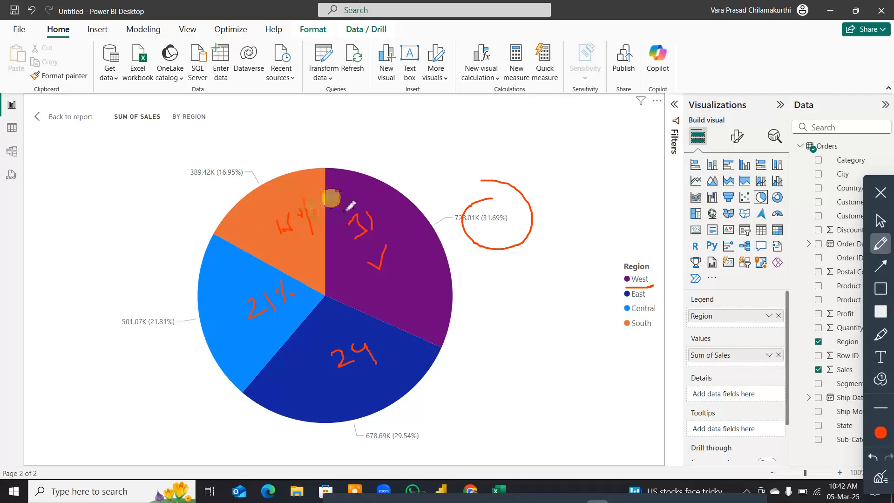
drag(235, 126, 142, 166)
mouse_move(119, 215)
mouse_down()
mouse_move(258, 447)
mouse_move(468, 146)
mouse_move(235, 125)
mouse_up()
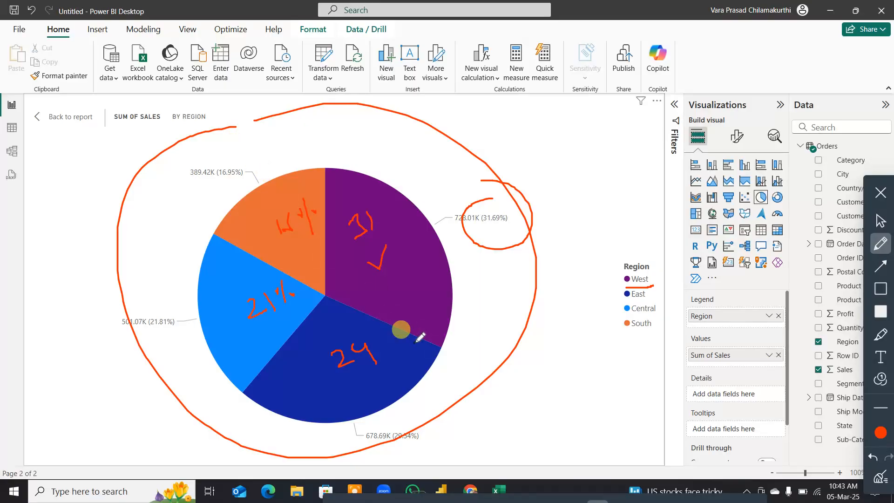
Step: Clear the existing marks and number the West, East, Central and South slices 1, 2, 3 and 4 in red
click(877, 472)
drag(364, 225, 375, 248)
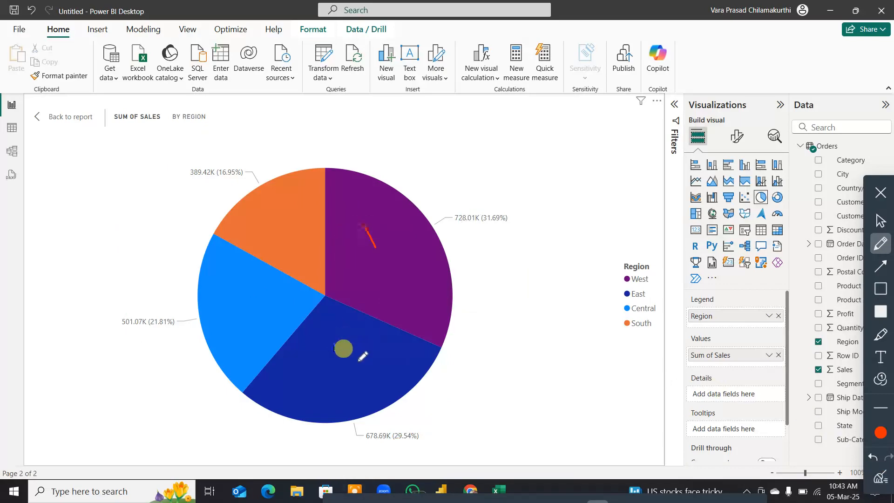
drag(351, 355, 378, 358)
drag(250, 301, 252, 321)
drag(278, 227, 304, 235)
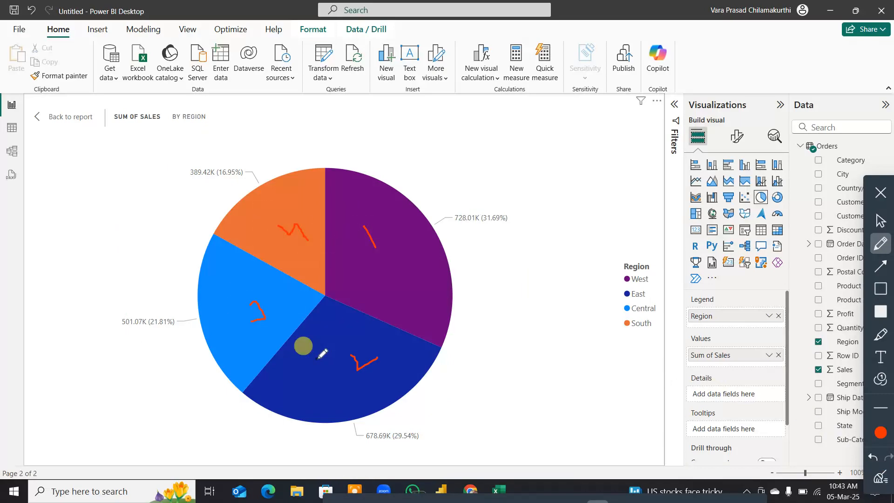
Step: Circle the sales and percentage labels of the South, West, Central and East slices in red
mouse_move(243, 159)
mouse_down()
mouse_move(230, 150)
mouse_move(172, 176)
mouse_move(255, 164)
mouse_up()
mouse_move(514, 182)
mouse_down()
mouse_move(471, 245)
mouse_move(545, 182)
mouse_up()
mouse_move(112, 296)
mouse_down()
mouse_move(181, 335)
mouse_move(172, 308)
mouse_up()
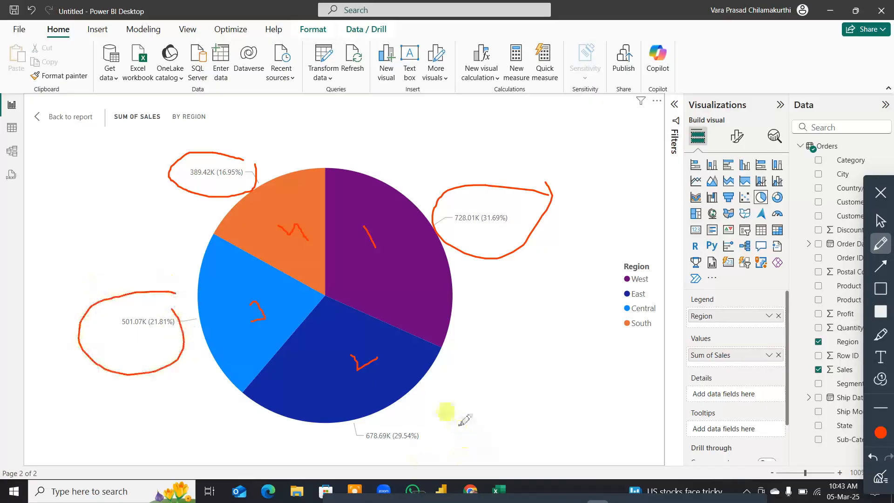
mouse_move(433, 411)
mouse_down()
mouse_move(311, 435)
mouse_move(429, 431)
mouse_up()
Step: Outline the Region legend with a red box and tick each of its four entries
mouse_move(602, 228)
mouse_down()
mouse_move(607, 321)
mouse_move(633, 362)
mouse_move(666, 279)
mouse_move(651, 228)
mouse_up()
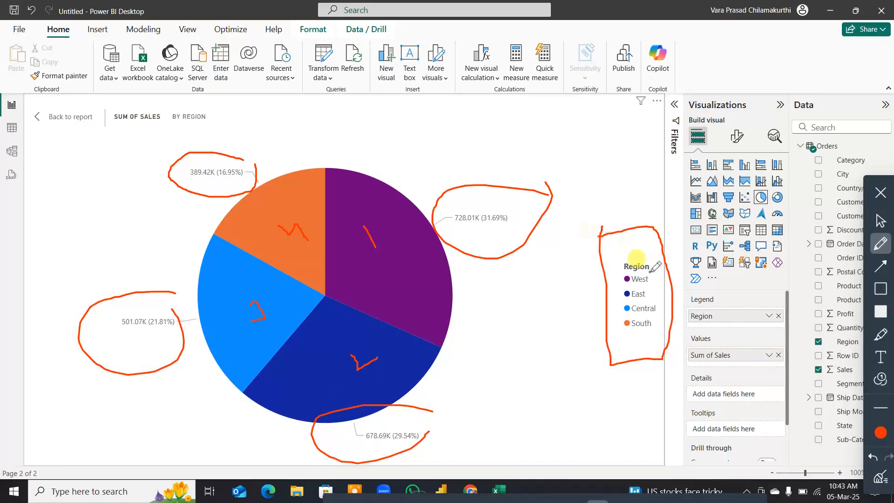
mouse_move(654, 278)
mouse_down()
mouse_move(666, 264)
mouse_move(679, 289)
mouse_up()
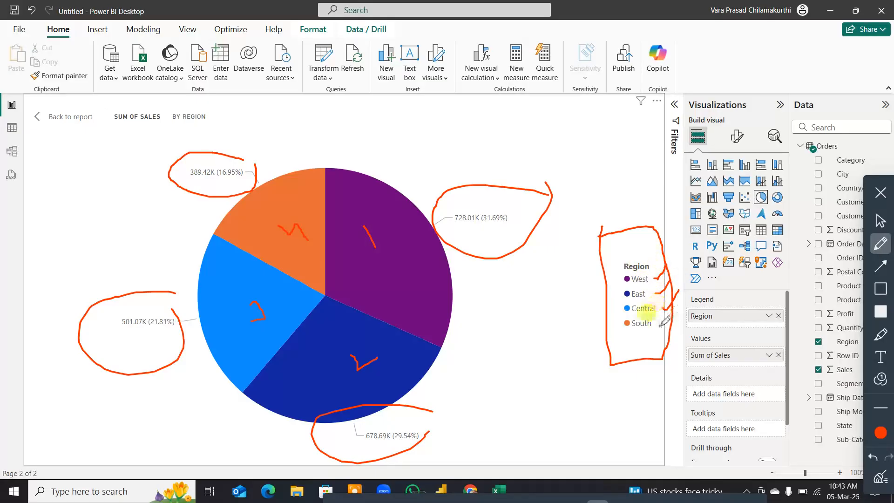
drag(658, 324, 685, 302)
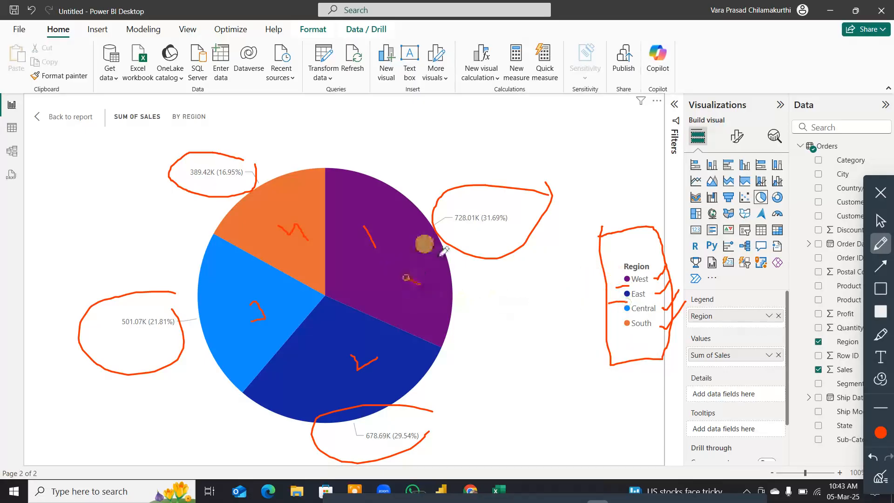
Step: Clear all the red marks, close the annotation pen and return from focus mode to the report page
click(879, 477)
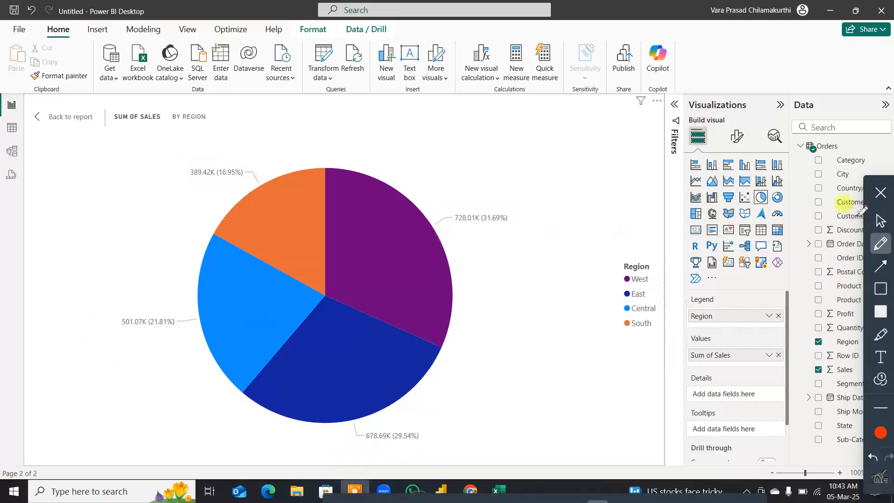
click(880, 192)
mouse_move(393, 260)
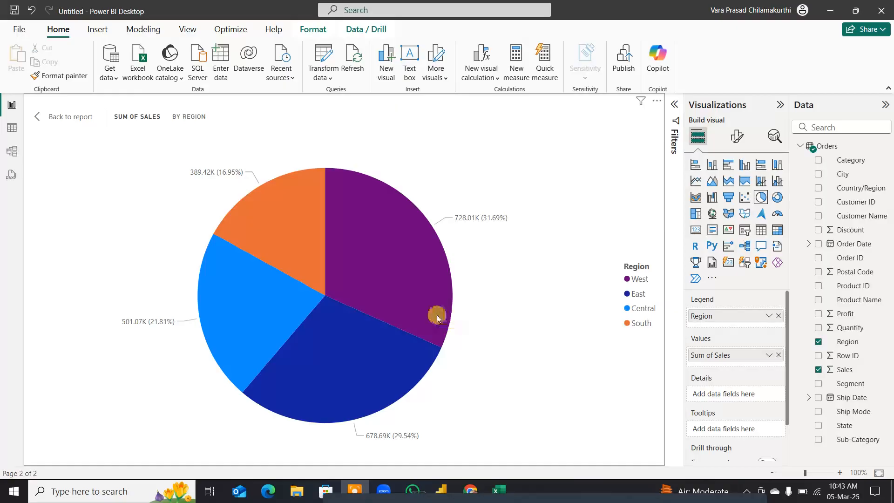
click(77, 120)
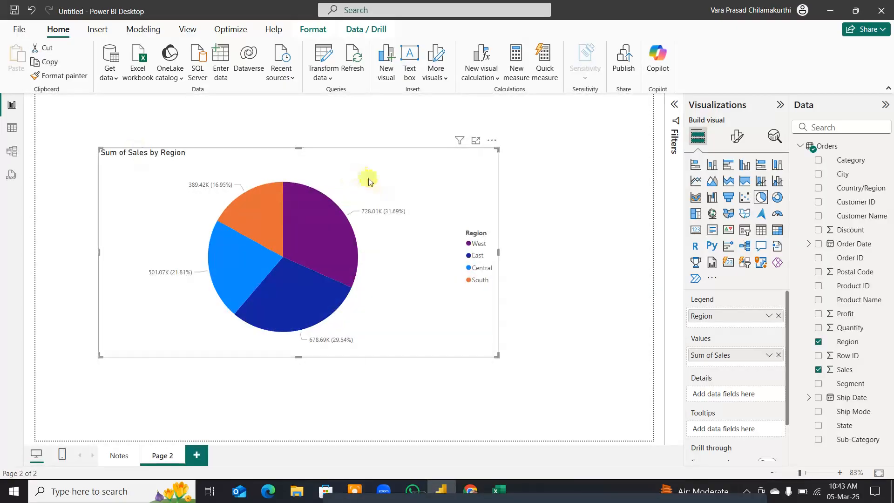
Step: Move the pie chart toward the middle of the page and shrink it slightly from its lower-right corner
drag(368, 177, 420, 202)
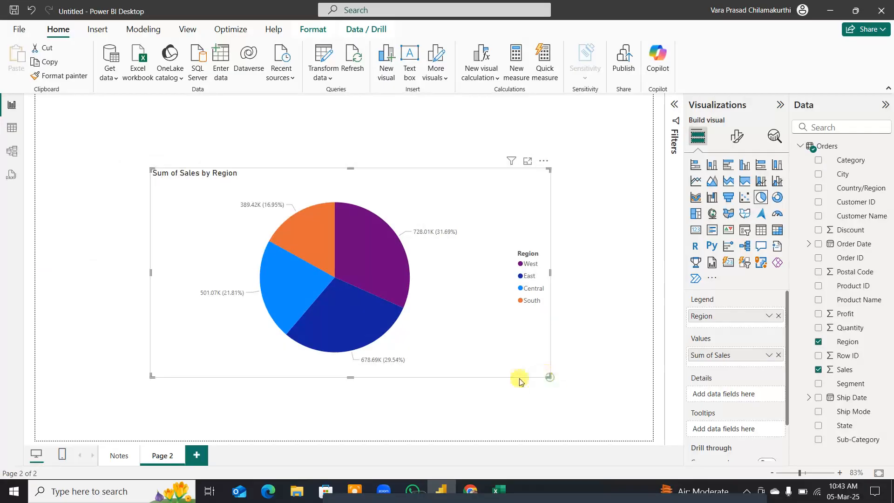
drag(549, 377, 501, 370)
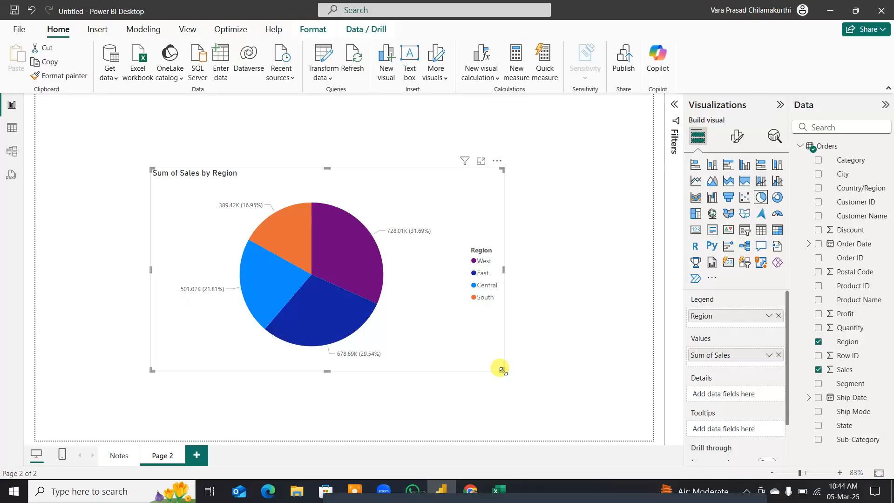
Step: Draw a vertical red line above the Page 2 tab with the annotation pen, and clear it
key(F11)
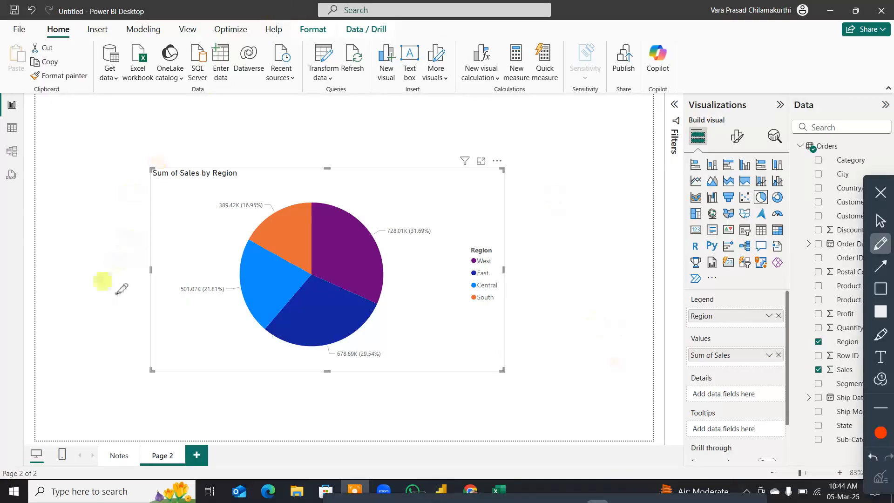
drag(168, 445, 169, 395)
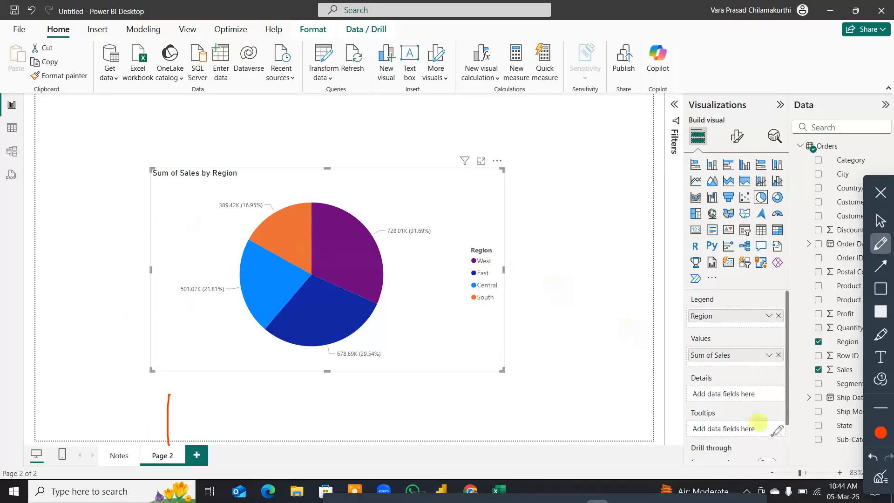
click(880, 475)
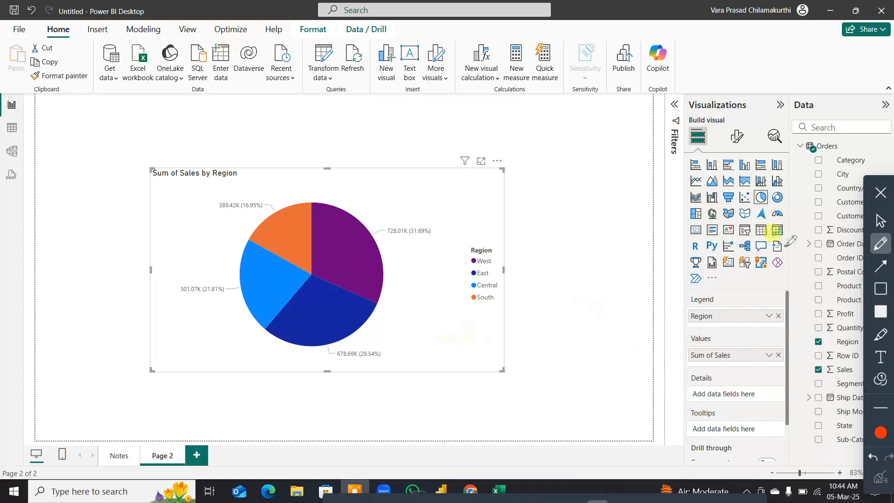
click(876, 195)
Step: Extend the pie chart to the page's right edge and narrow it from its left side into a tall visual placed slightly lower
mouse_move(502, 370)
mouse_down()
mouse_move(572, 384)
mouse_move(602, 403)
mouse_up()
drag(148, 409, 472, 417)
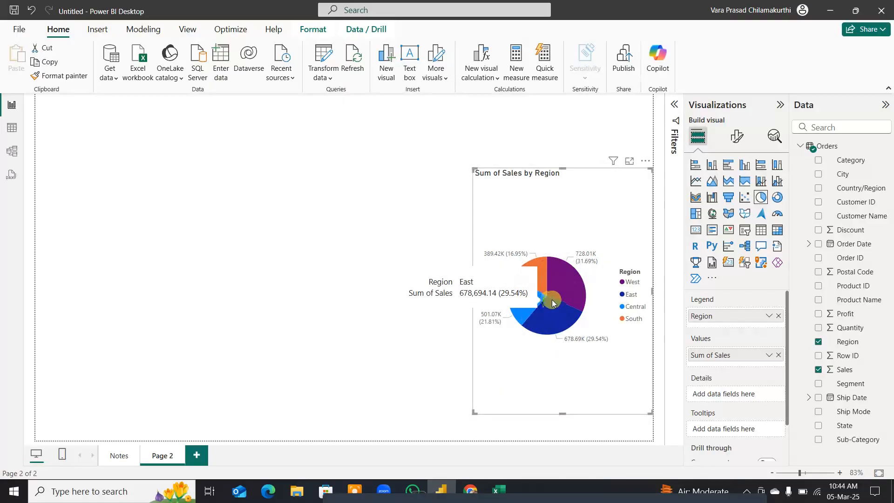
drag(484, 282, 492, 299)
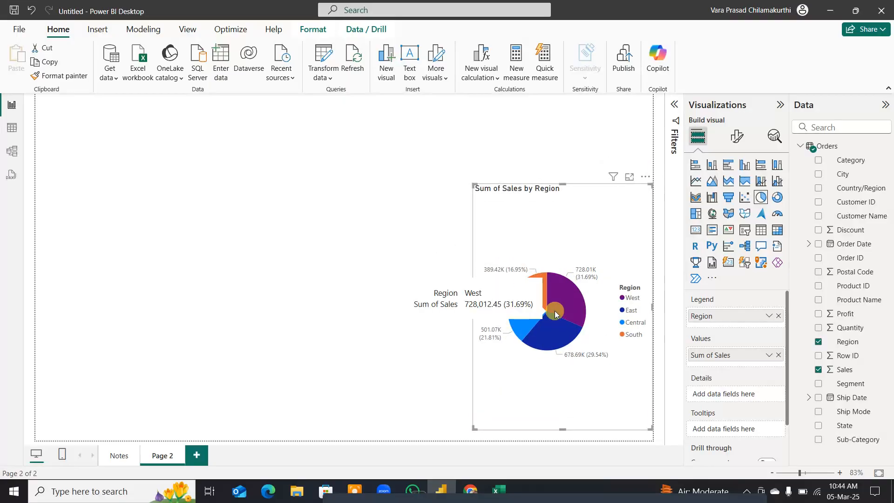
Step: Widen the pie chart by pulling its left edge outward and move it back toward the middle of the page
key(ctrl)
key(ctrl)
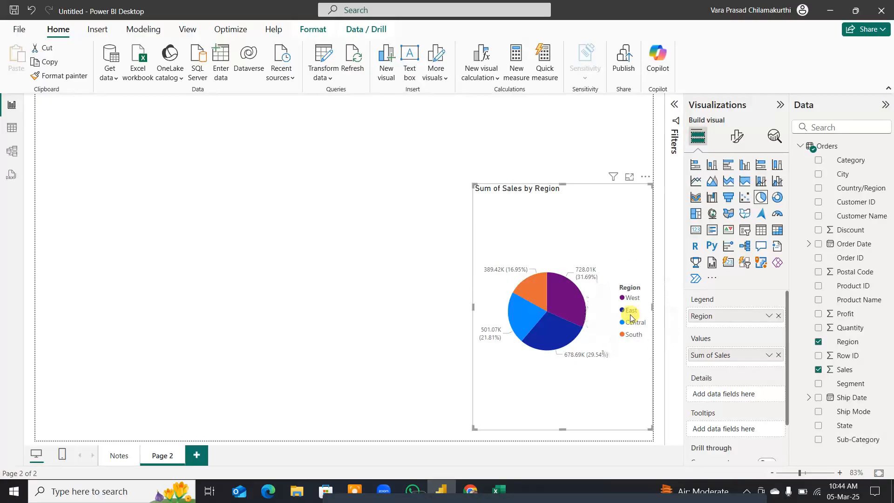
key(ctrl)
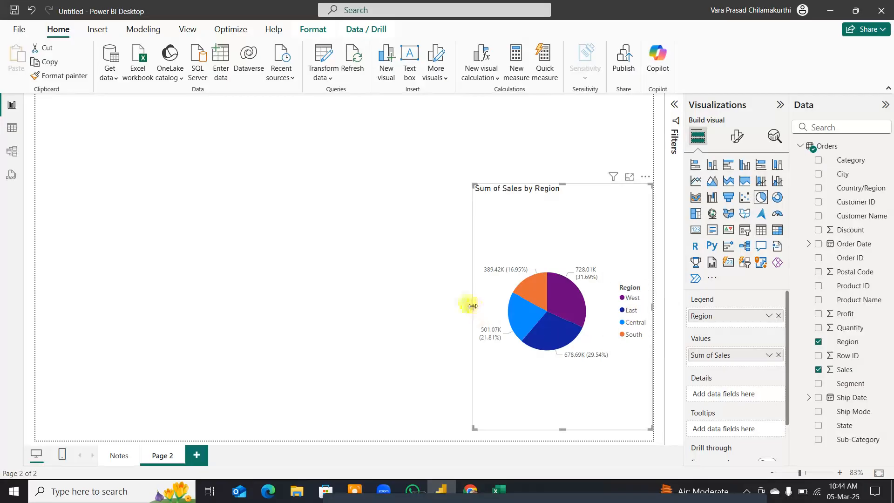
drag(473, 306, 263, 306)
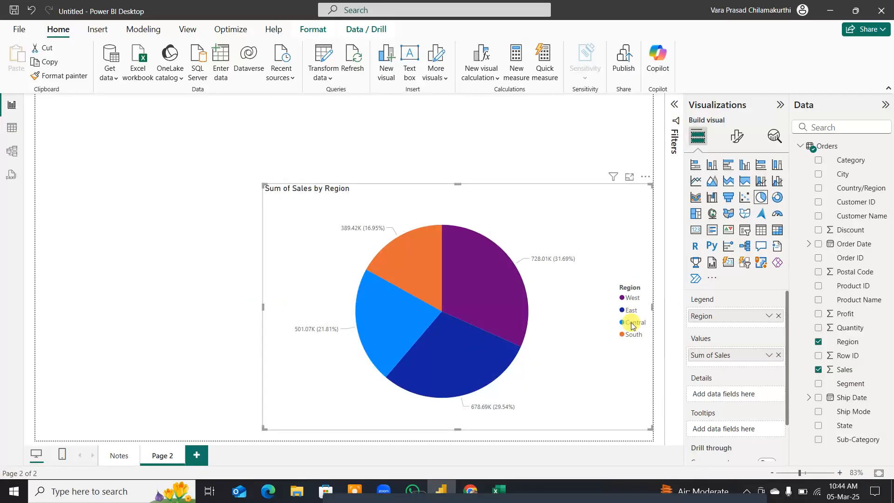
key(ctrl)
mouse_move(496, 296)
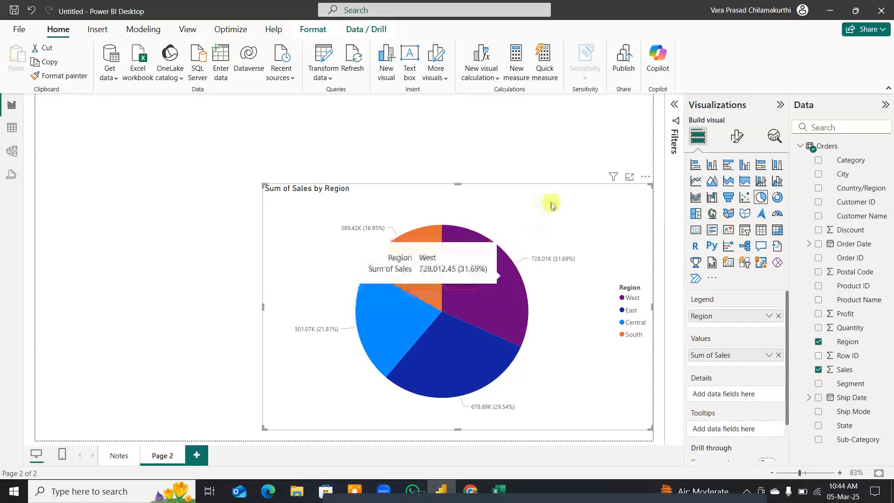
drag(551, 206, 479, 194)
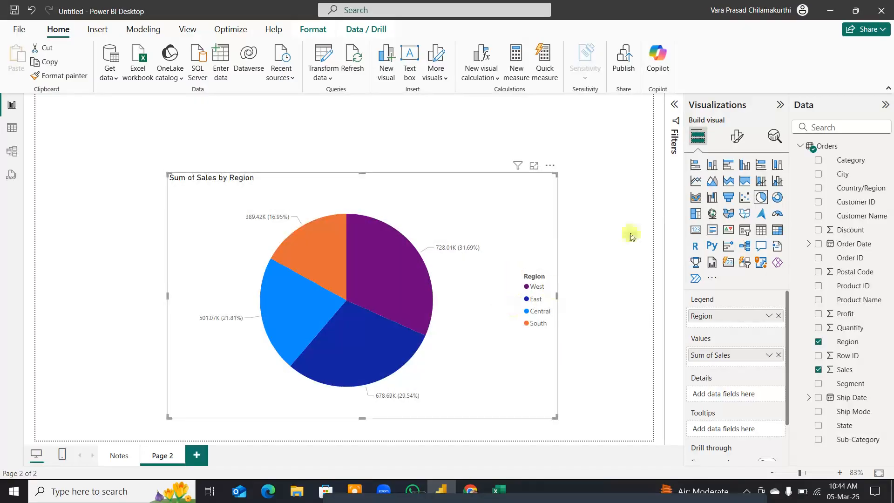
Step: Turn on the visual border and shadow effects for the pie chart
click(735, 136)
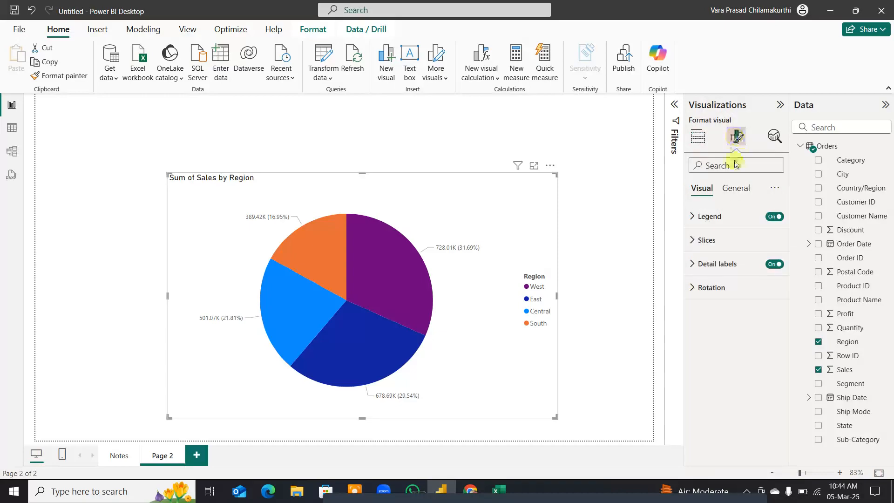
click(734, 188)
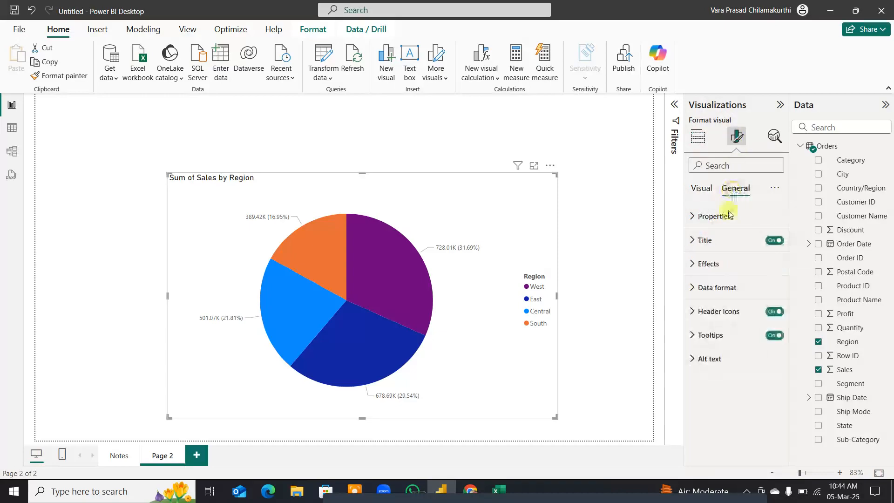
click(708, 263)
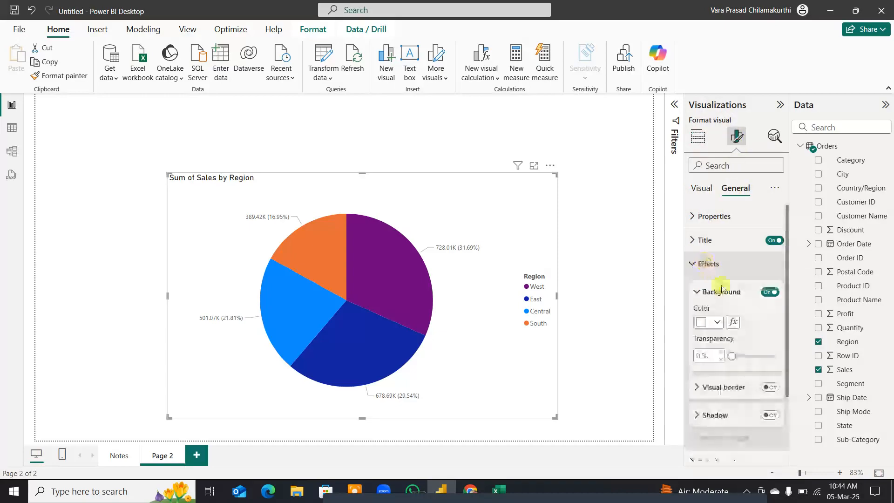
click(770, 415)
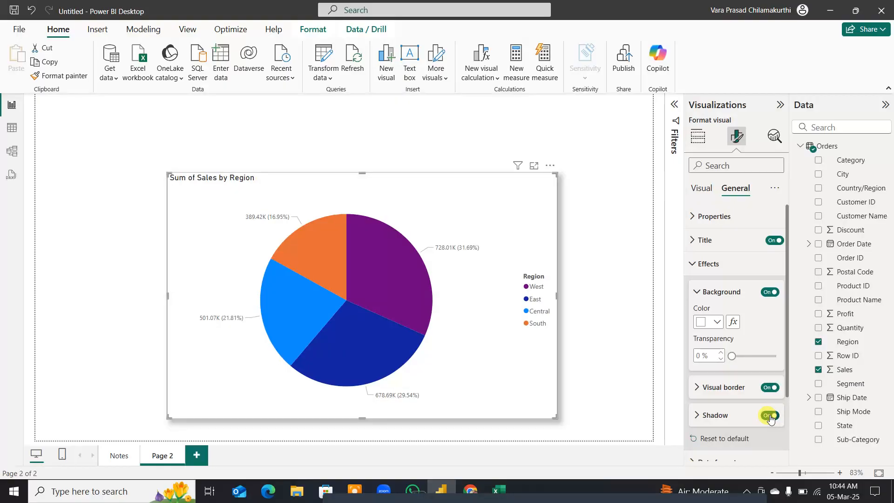
click(701, 263)
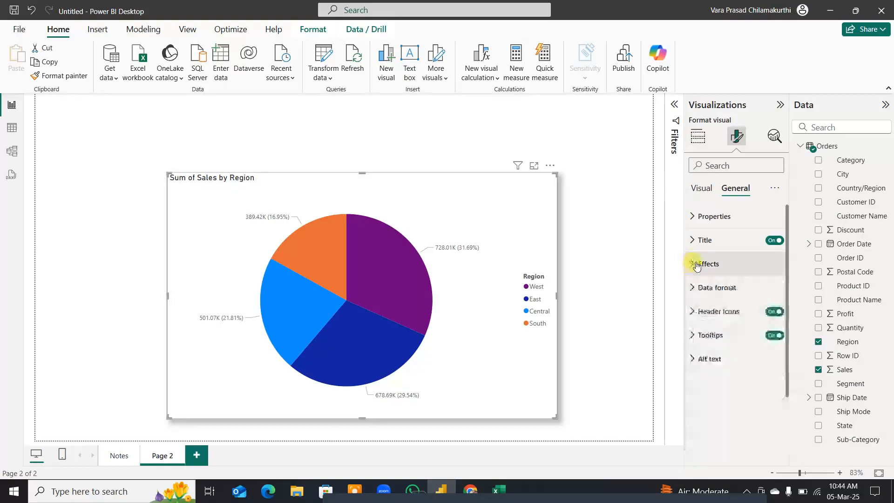
Step: Switch the pie chart's legend off and back on twice to compare the chart with and without it
click(702, 189)
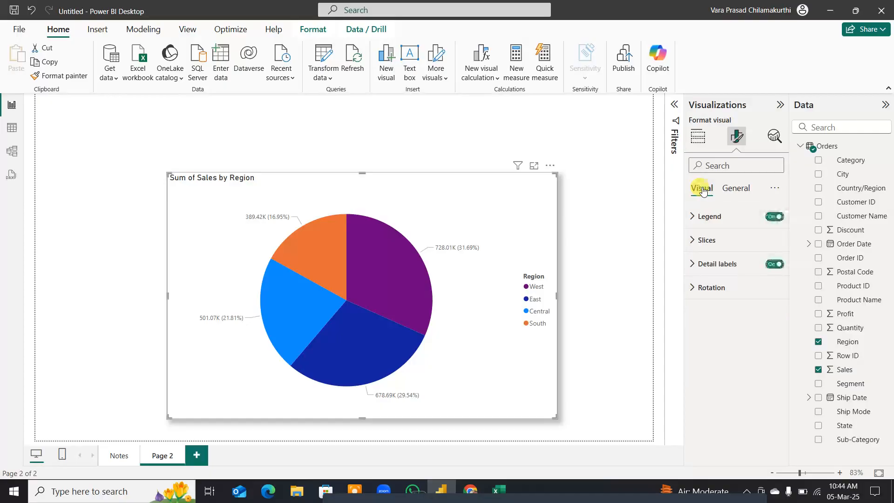
click(772, 217)
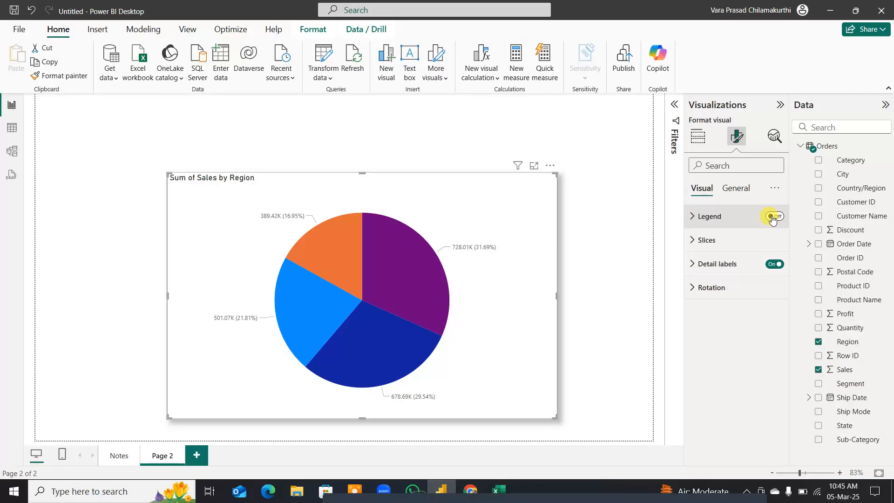
click(775, 217)
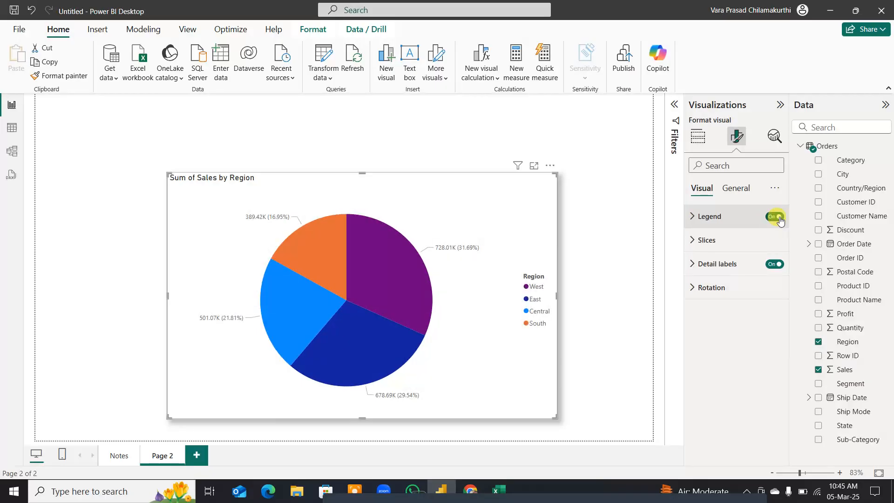
mouse_move(397, 271)
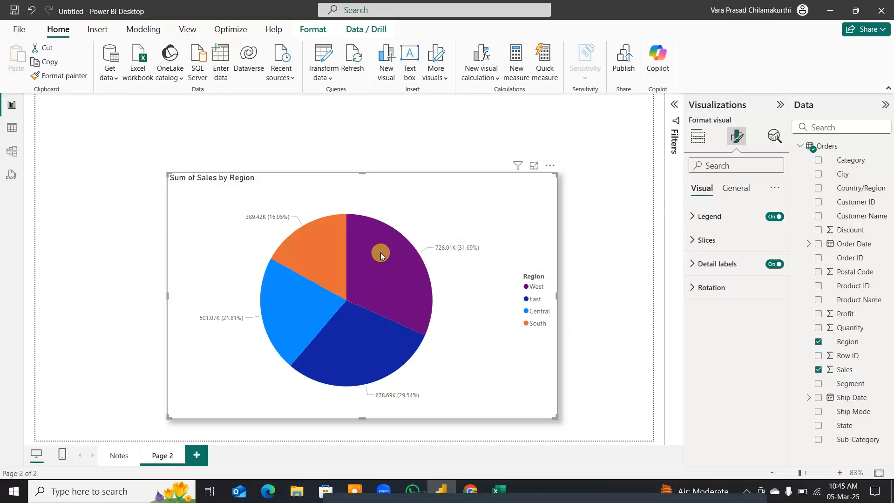
mouse_move(324, 278)
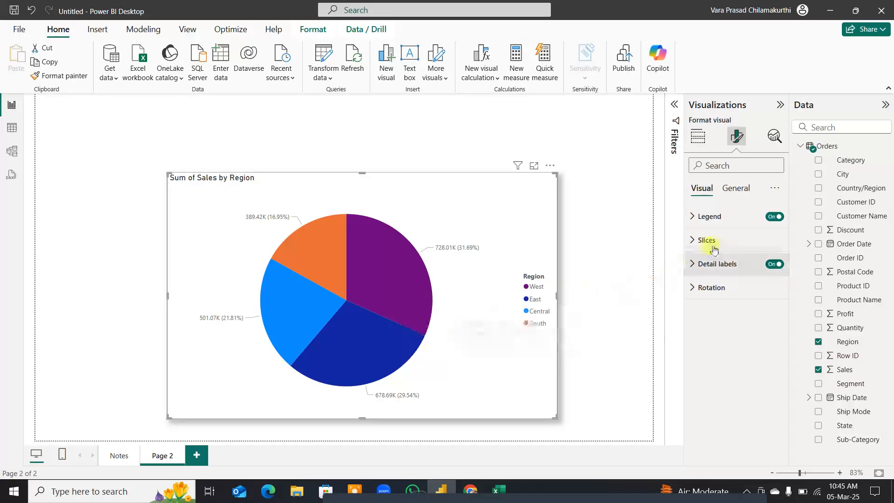
click(774, 217)
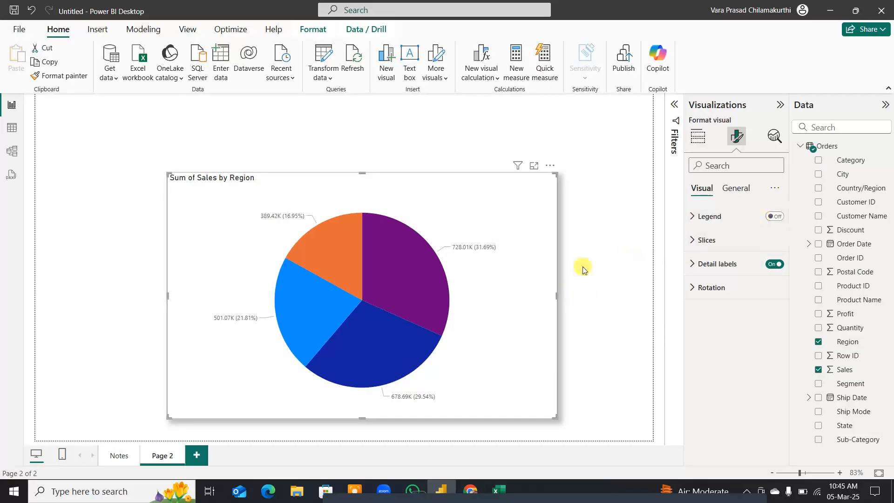
click(774, 217)
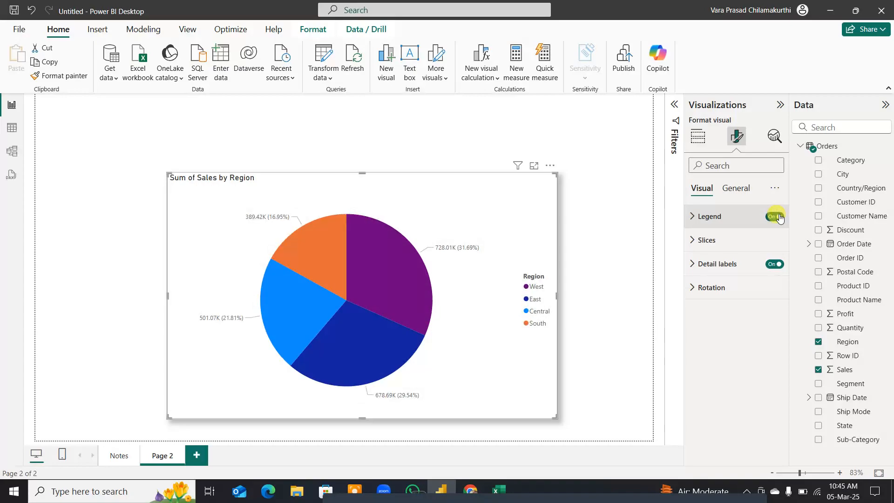
Step: Shrink the pie chart from its lower-left corner into a narrow visual and switch its legend off and back on
drag(167, 417, 401, 381)
click(772, 218)
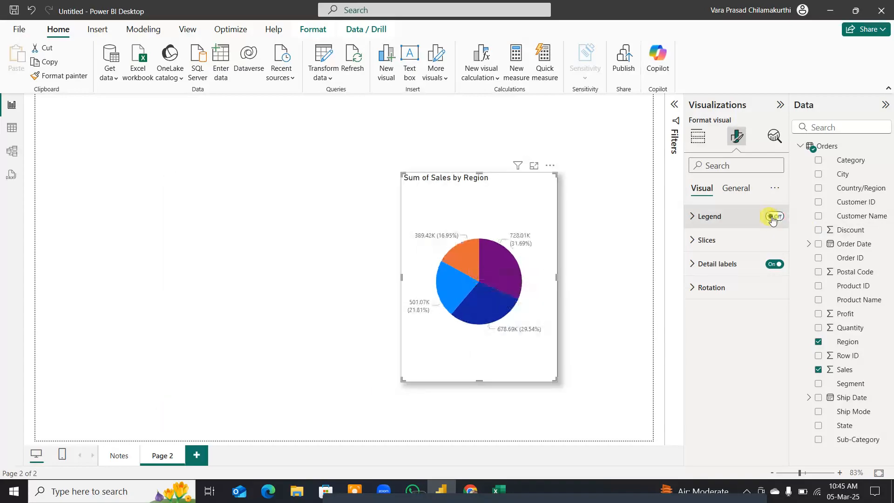
click(780, 219)
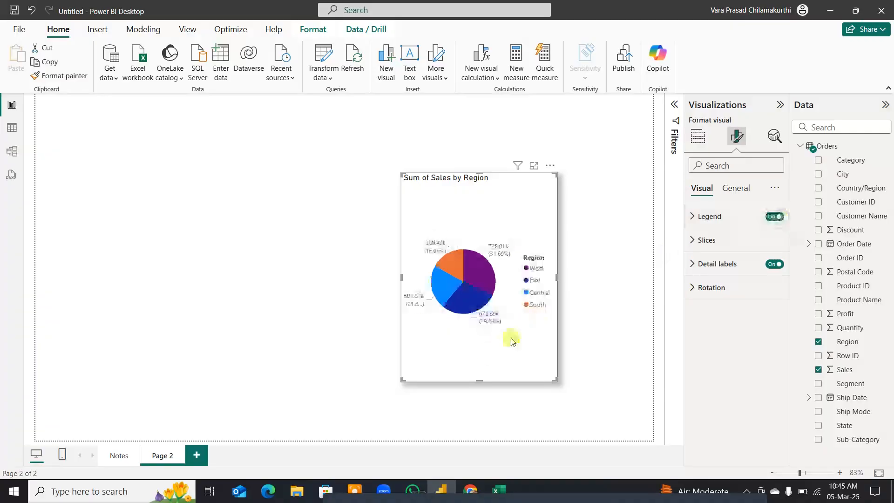
Step: Switch off the pie chart's legend and widen the visual from its lower-left corner across most of the page
click(772, 218)
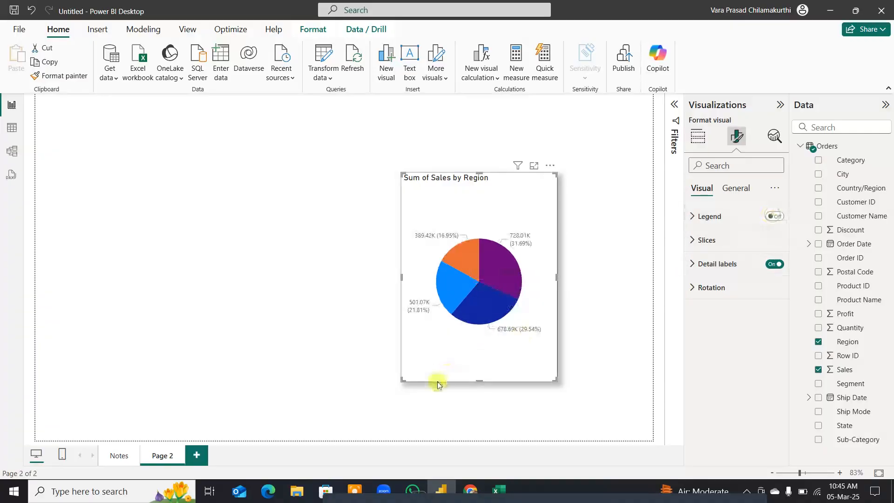
drag(401, 382, 138, 398)
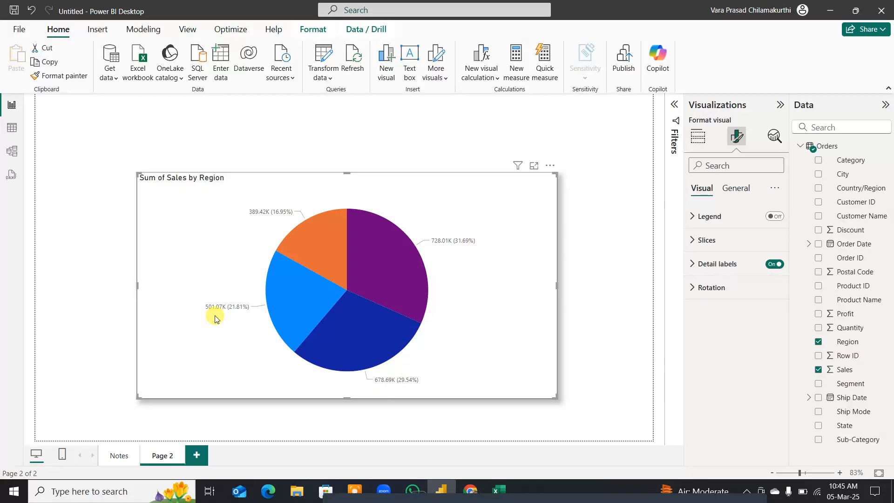
mouse_move(370, 360)
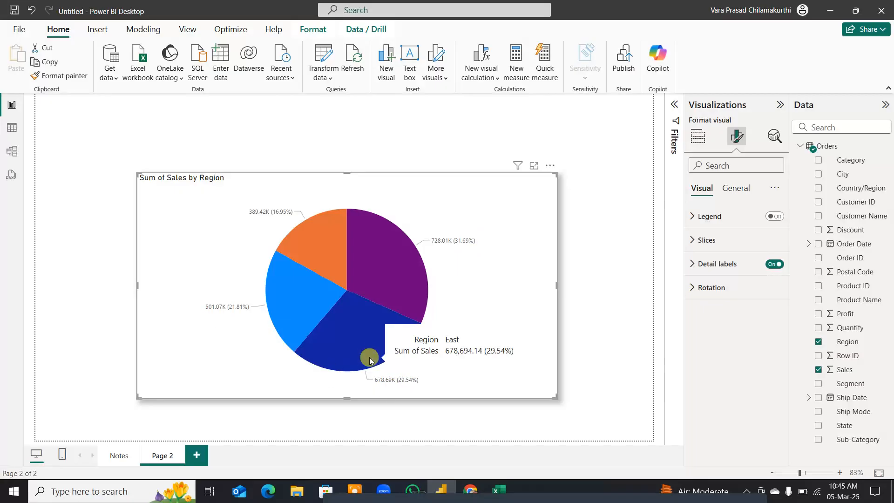
Step: Sketch a vertical and a horizontal axis line over the pie chart, erase the drawing and leave annotation mode
key(F6)
drag(231, 151, 213, 500)
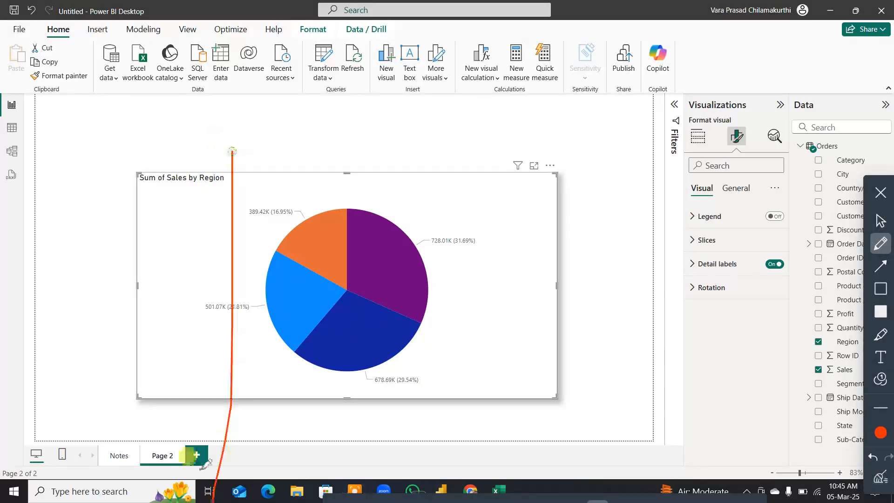
drag(172, 403, 649, 413)
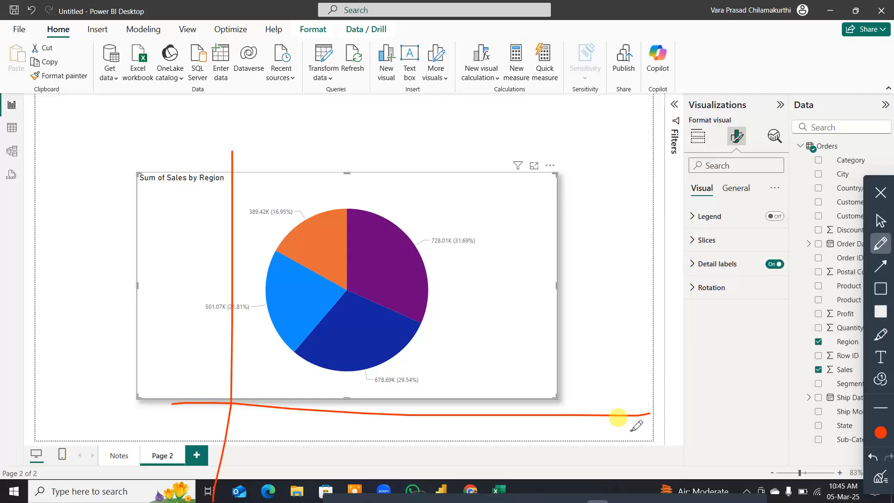
click(880, 476)
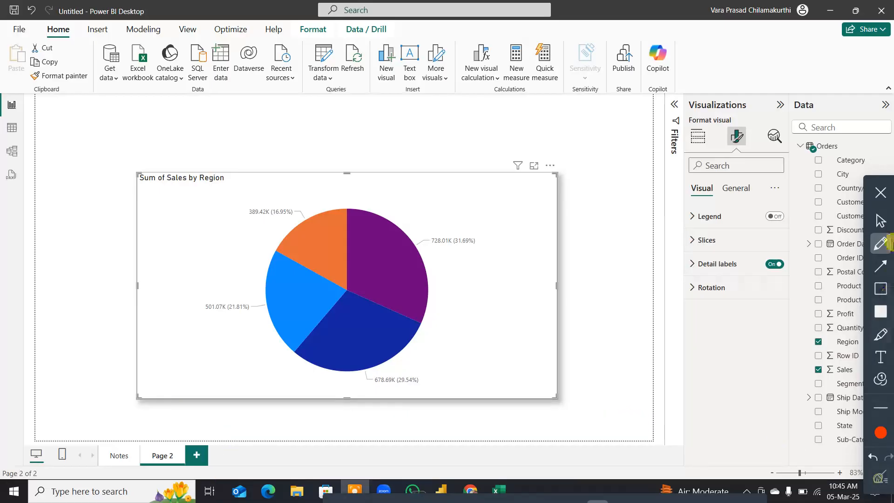
click(881, 190)
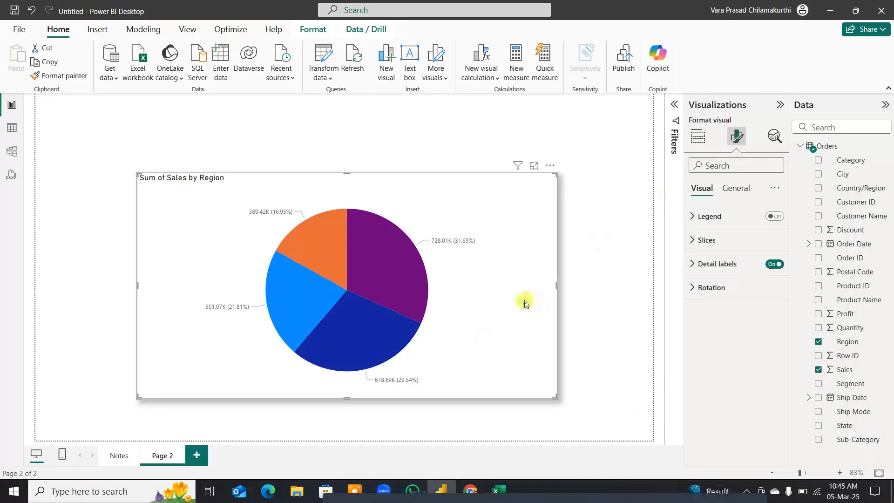
Step: Annotate how the Visual and General settings relate to the pie chart with arrows, marking its title and border, and erase the drawing
click(711, 195)
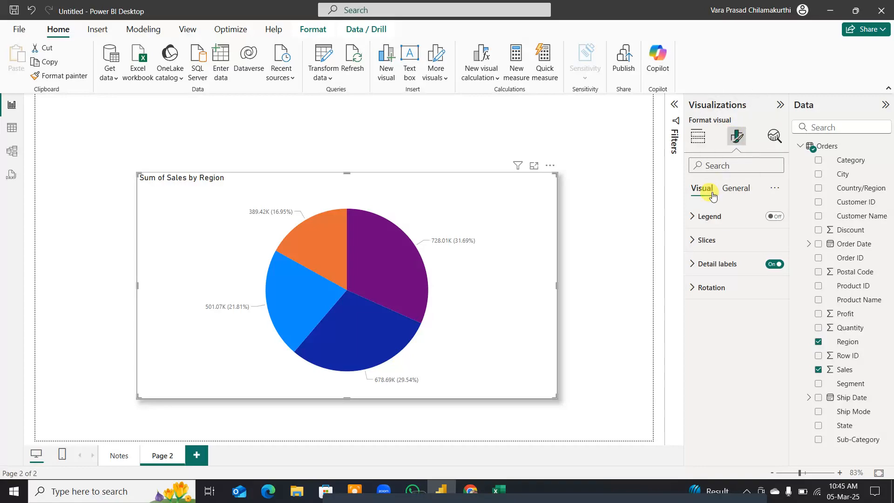
key(F6)
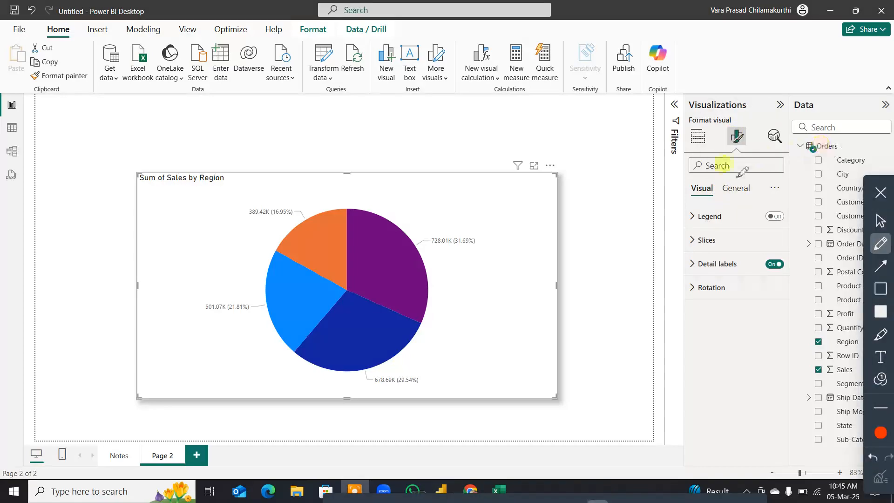
mouse_move(723, 173)
mouse_down()
mouse_move(725, 220)
mouse_move(652, 112)
mouse_move(488, 197)
mouse_move(522, 176)
mouse_up()
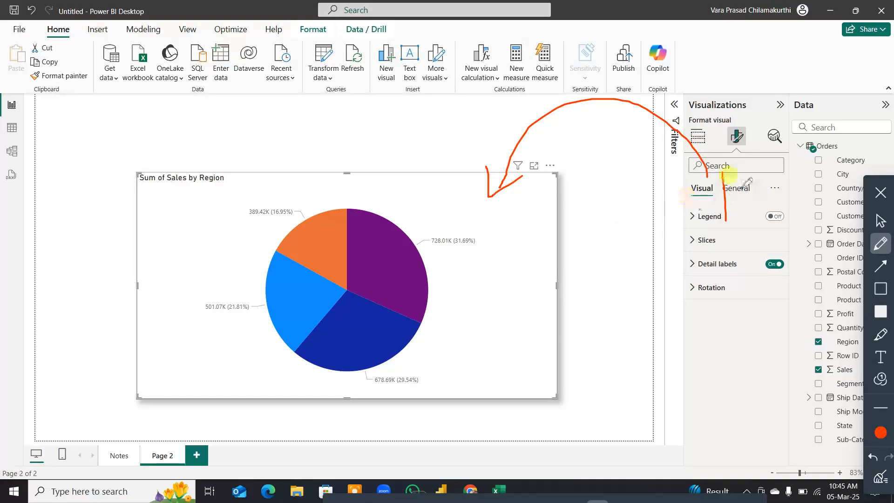
drag(744, 190, 760, 316)
mouse_move(715, 382)
mouse_down()
mouse_move(485, 336)
mouse_move(480, 368)
mouse_move(513, 343)
mouse_up()
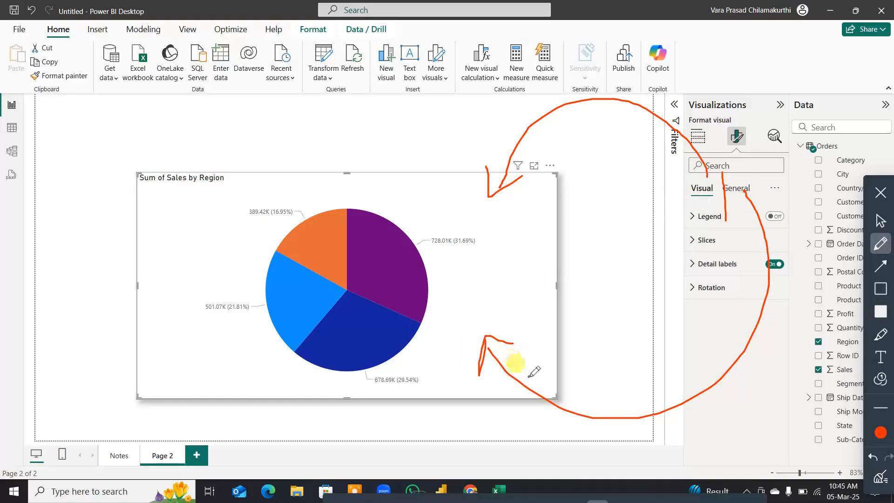
drag(259, 167, 241, 158)
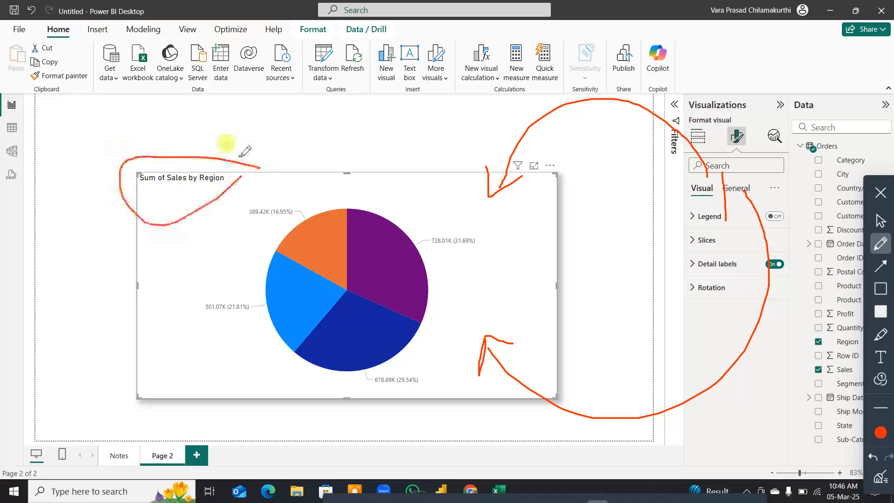
drag(550, 277, 618, 277)
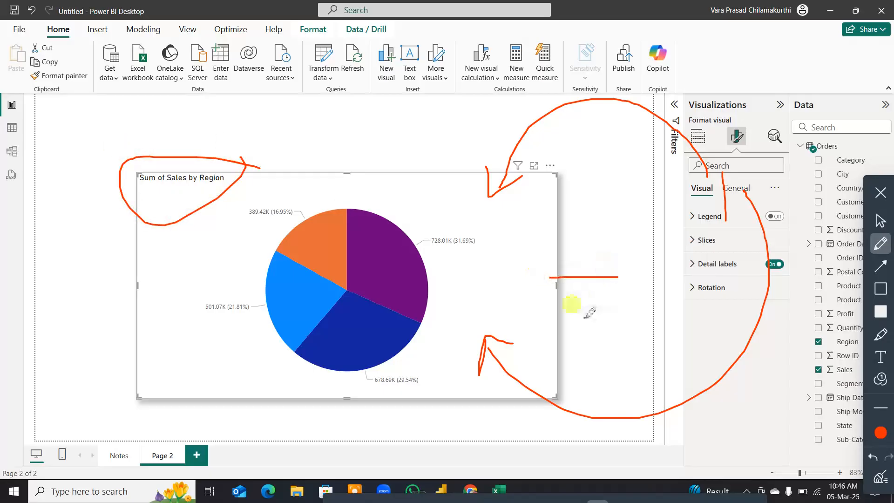
drag(620, 347, 555, 347)
mouse_move(558, 378)
mouse_down()
mouse_move(545, 402)
mouse_move(556, 377)
mouse_move(545, 186)
mouse_move(396, 163)
mouse_move(106, 162)
mouse_move(105, 399)
mouse_move(534, 395)
mouse_up()
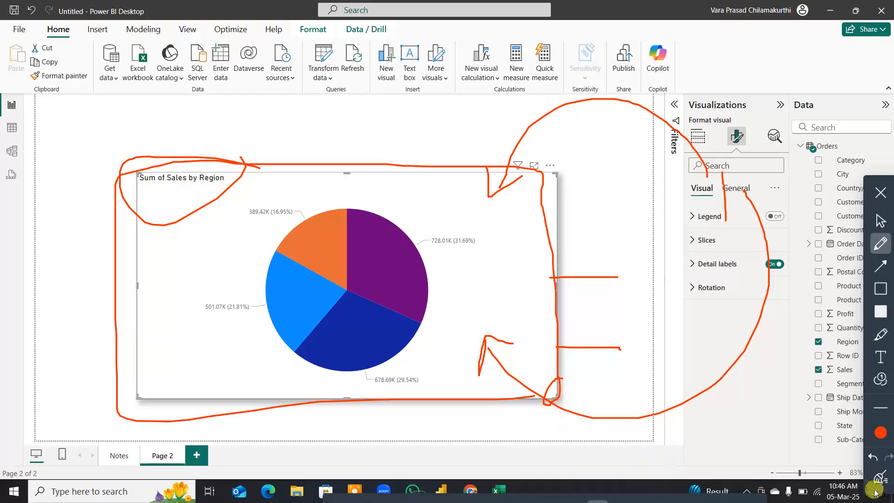
click(880, 475)
click(881, 195)
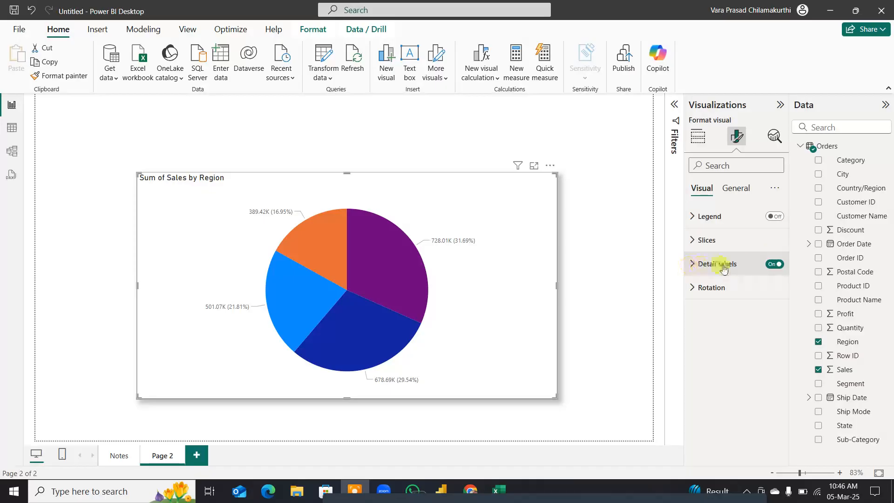
Step: Switch the pie chart's detail labels off and on, and set their label contents to Category
click(772, 264)
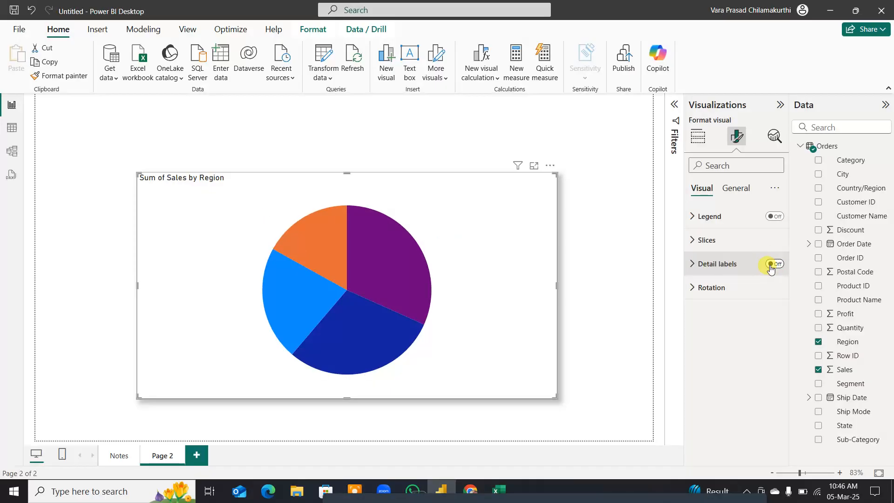
click(776, 264)
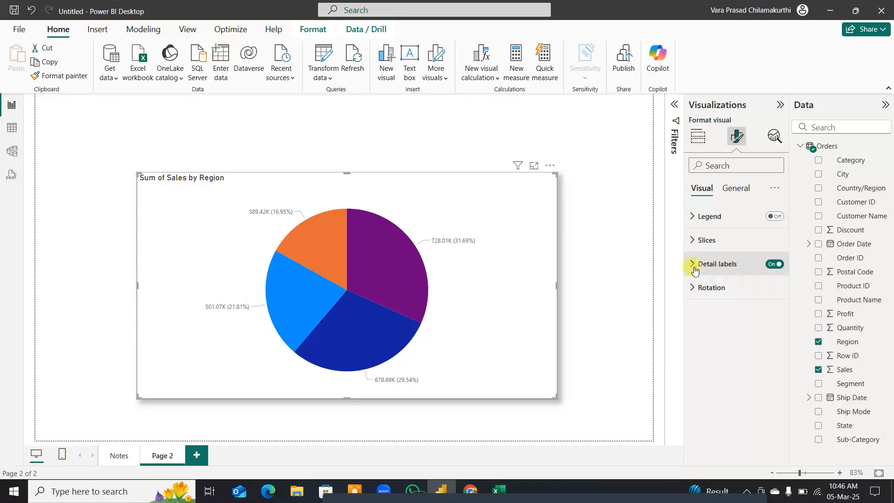
click(692, 263)
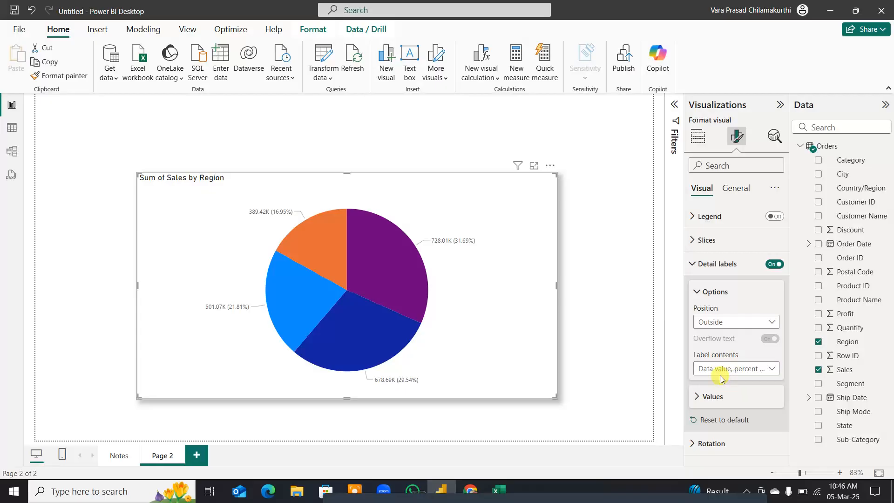
key(F4)
key(ctrl)
key(ctrl)
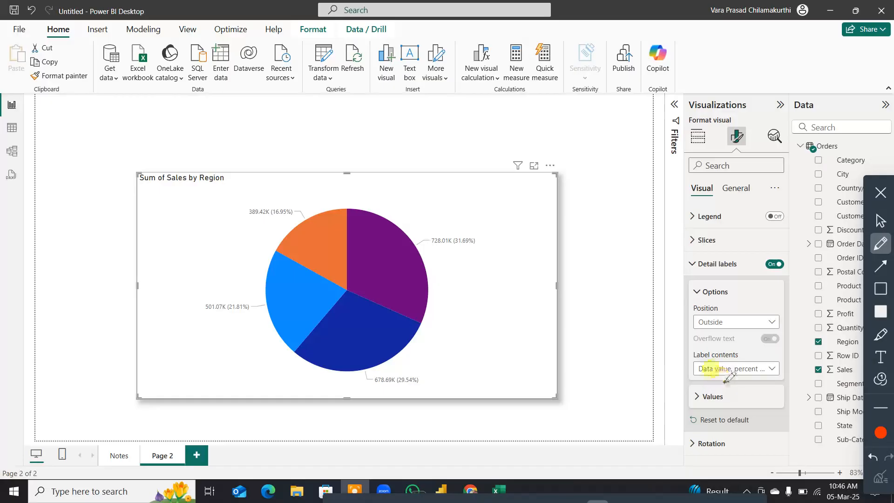
click(880, 192)
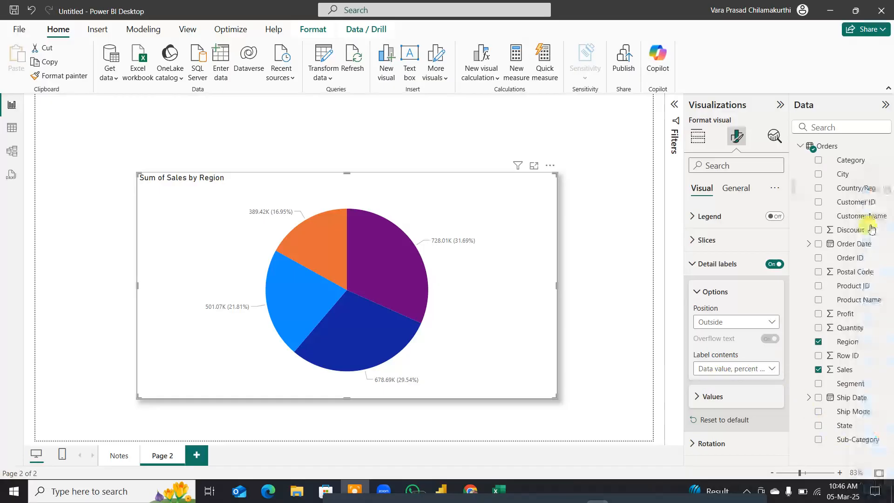
click(771, 369)
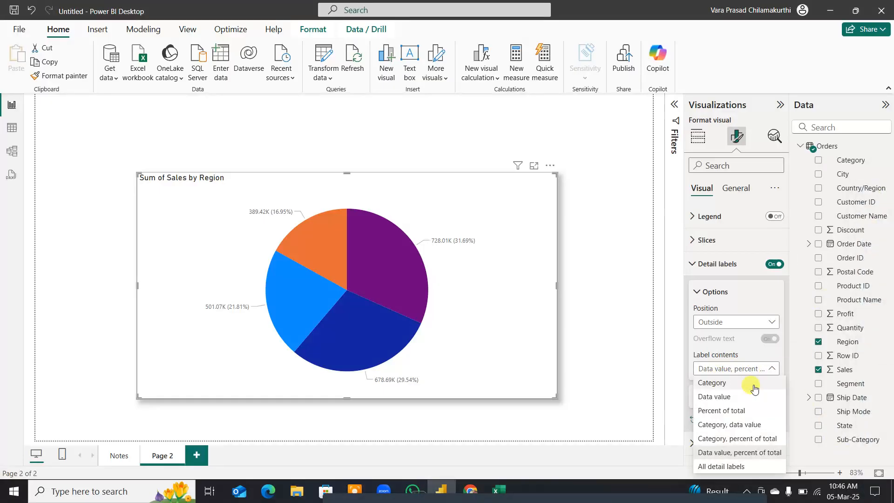
click(754, 386)
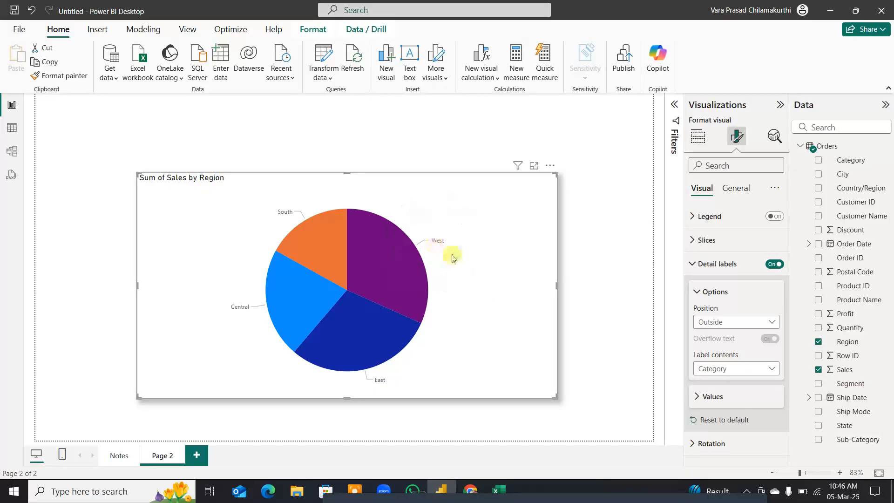
Step: Recolor the South slice of the pie chart with a custom yellow, #F3F31A
click(692, 240)
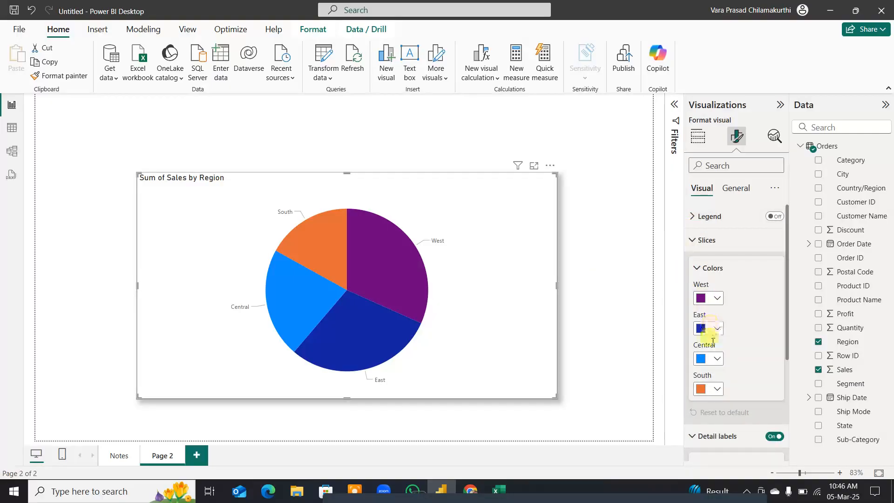
click(714, 393)
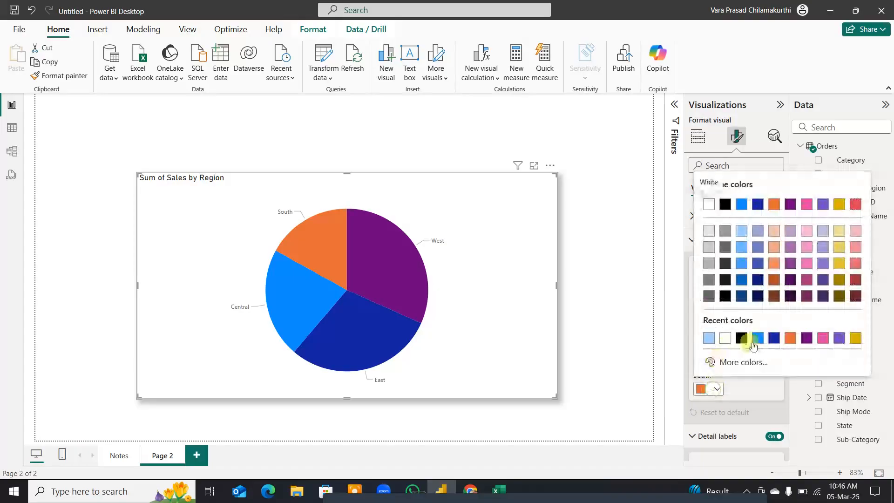
click(737, 361)
mouse_move(748, 325)
mouse_down()
mouse_move(760, 325)
mouse_move(730, 325)
mouse_up()
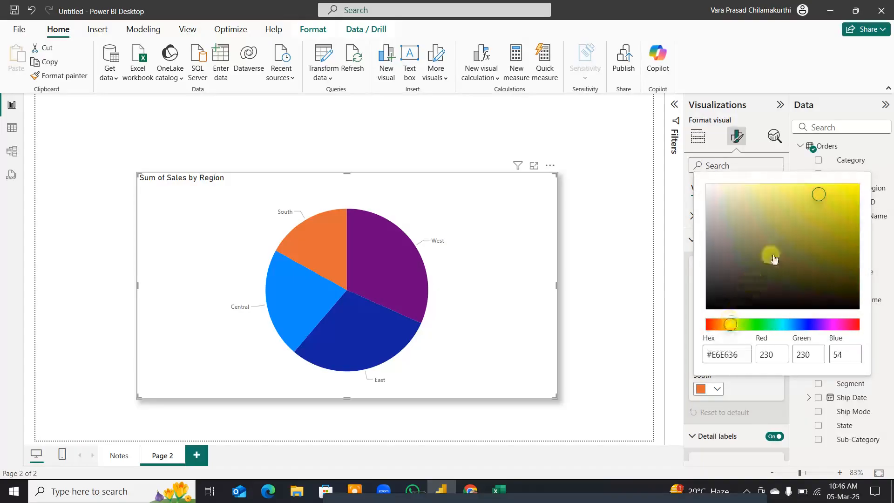
click(838, 188)
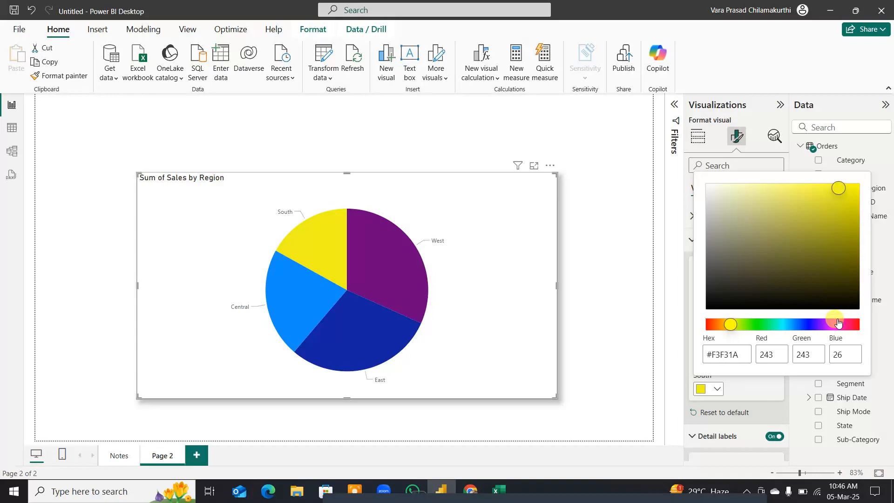
click(747, 391)
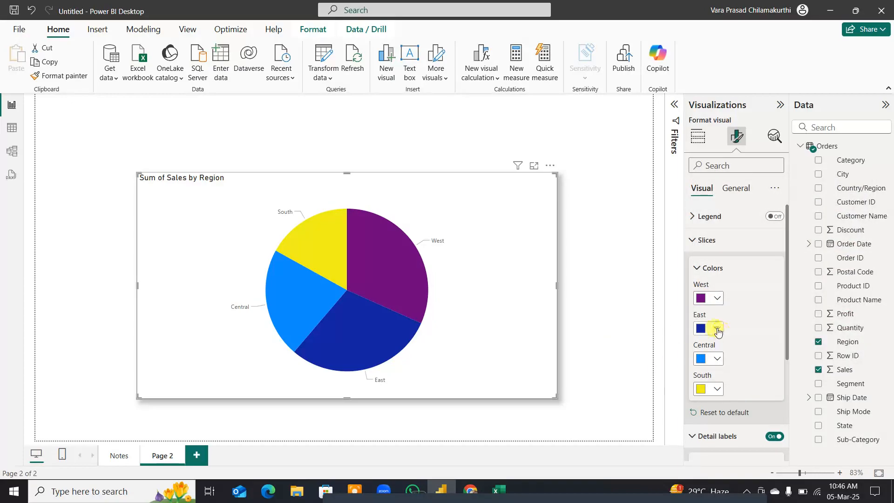
Step: Recolor the East slice with a custom red, #FC0C20, and collapse the slice settings
click(717, 329)
click(734, 299)
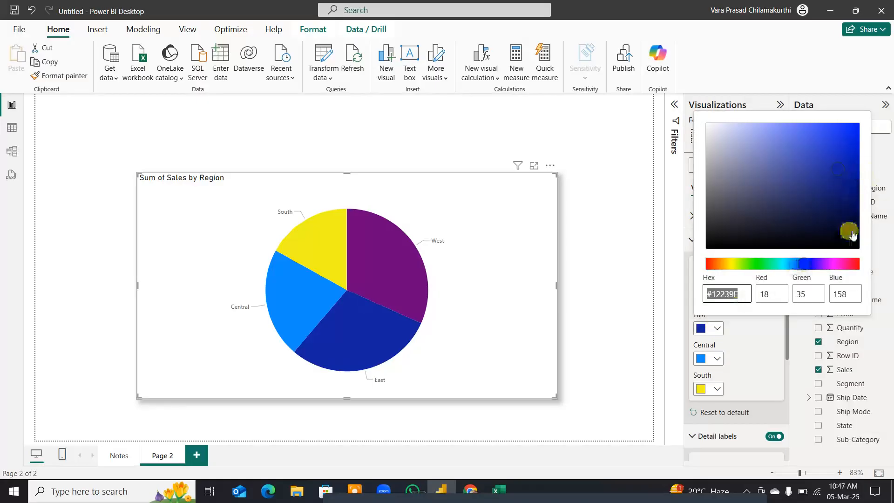
click(857, 263)
click(849, 124)
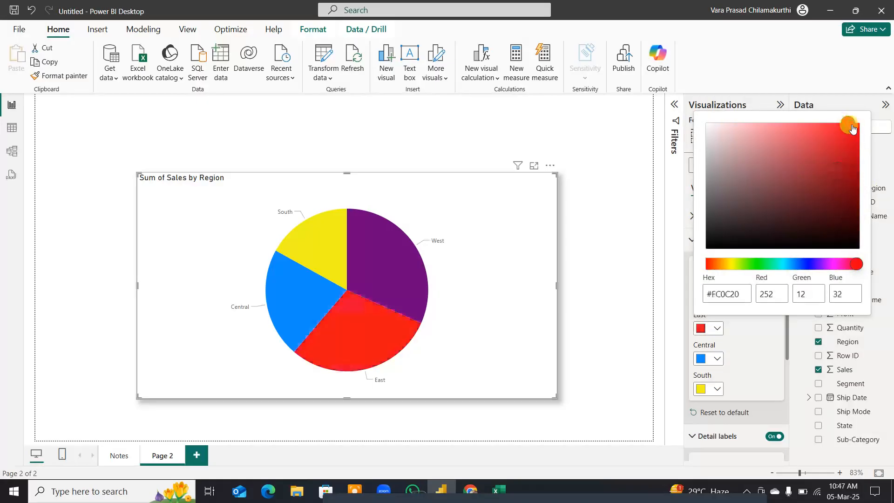
click(757, 373)
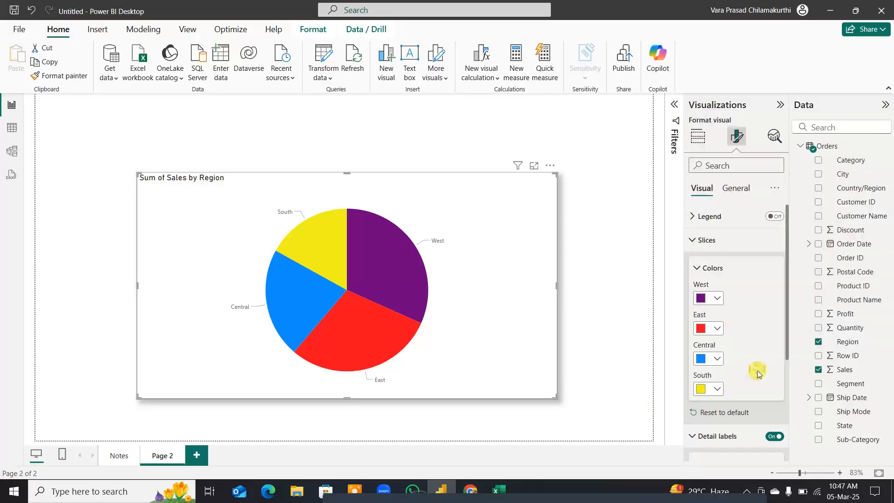
click(695, 242)
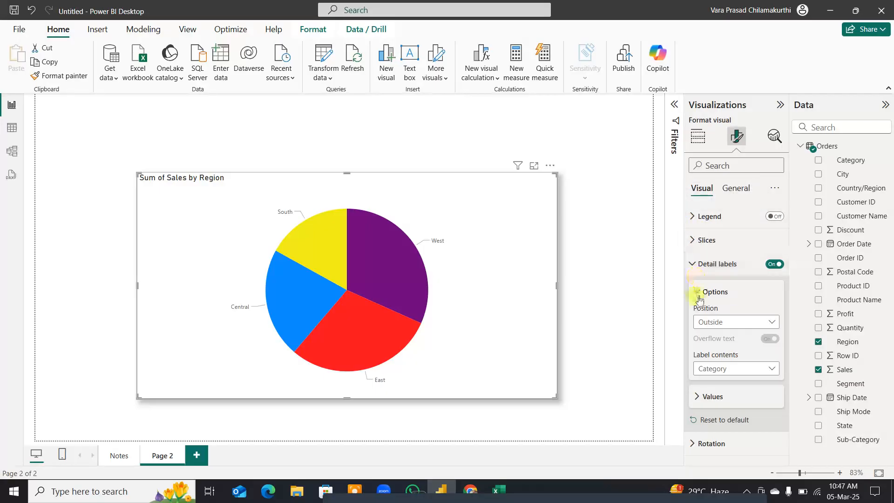
Step: Format the detail label values with font size 12, bold text and black color
click(697, 397)
scroll(733, 356, down, 3)
drag(758, 294, 710, 293)
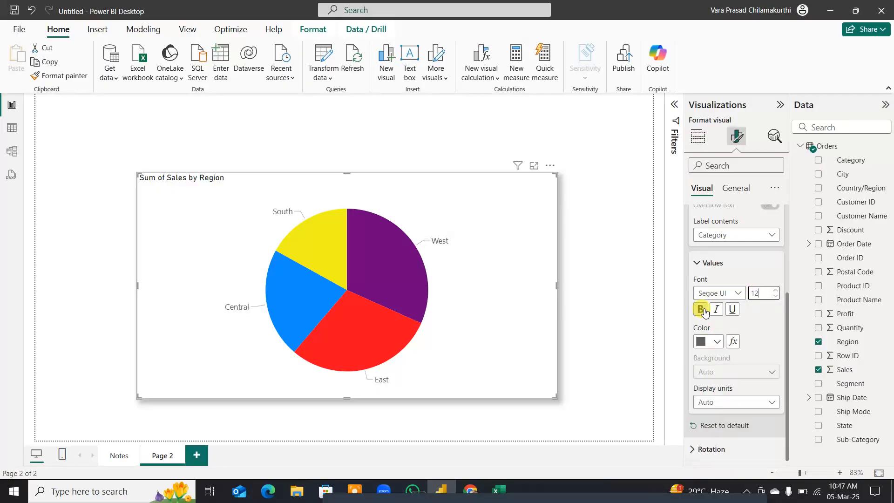
click(700, 309)
click(716, 341)
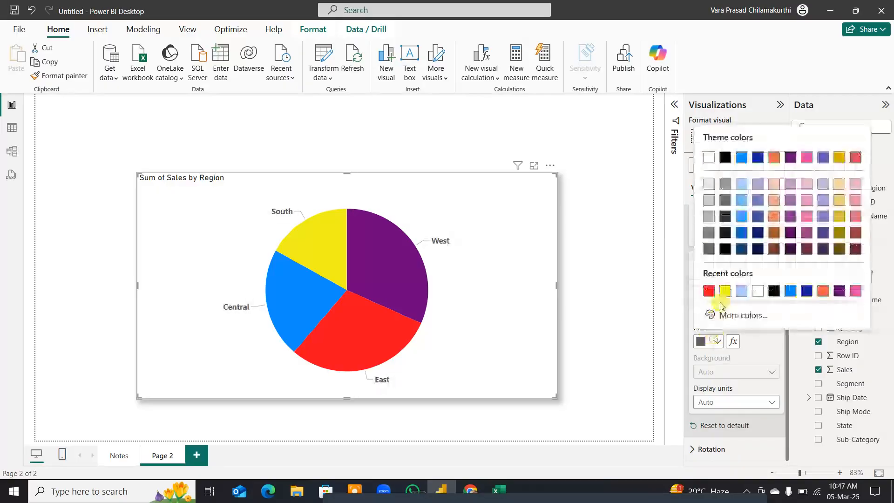
click(724, 158)
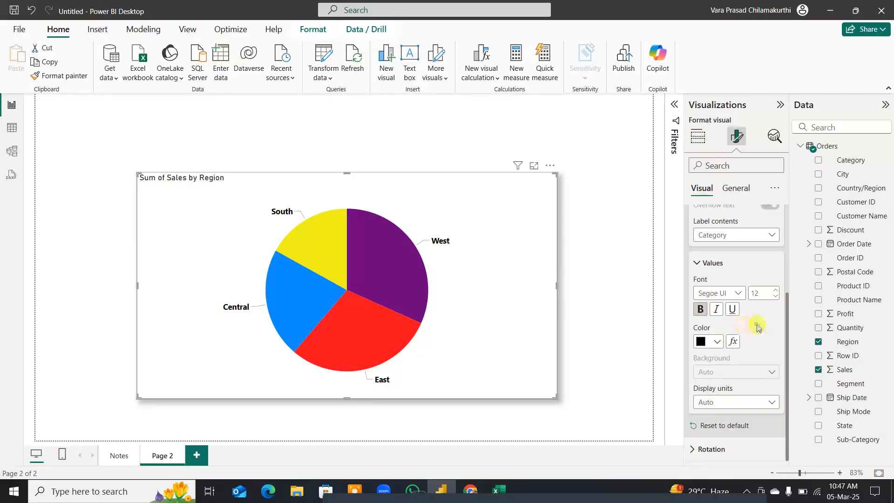
Step: Set the pie chart's detail label contents to Data value
scroll(740, 250, up, 3)
click(693, 240)
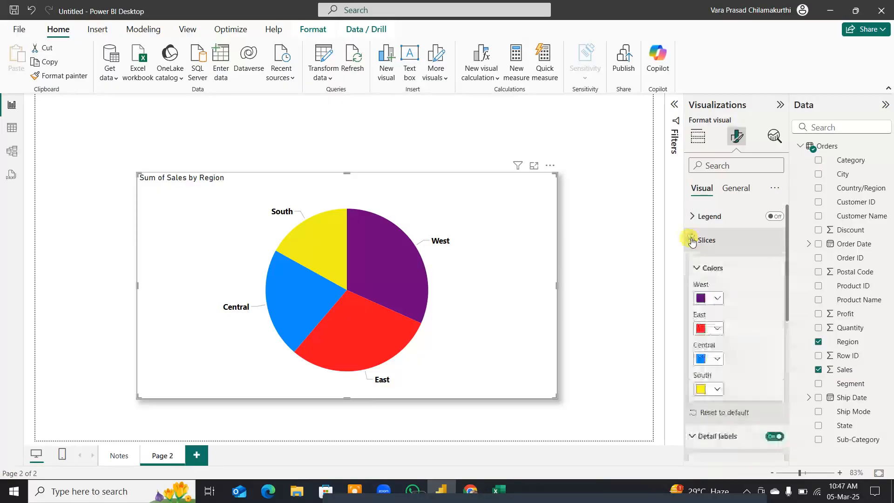
click(692, 240)
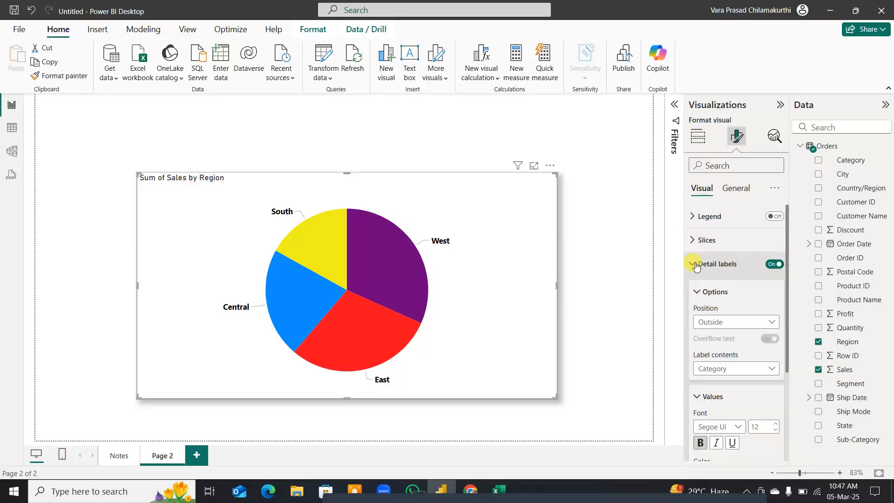
click(693, 264)
click(694, 265)
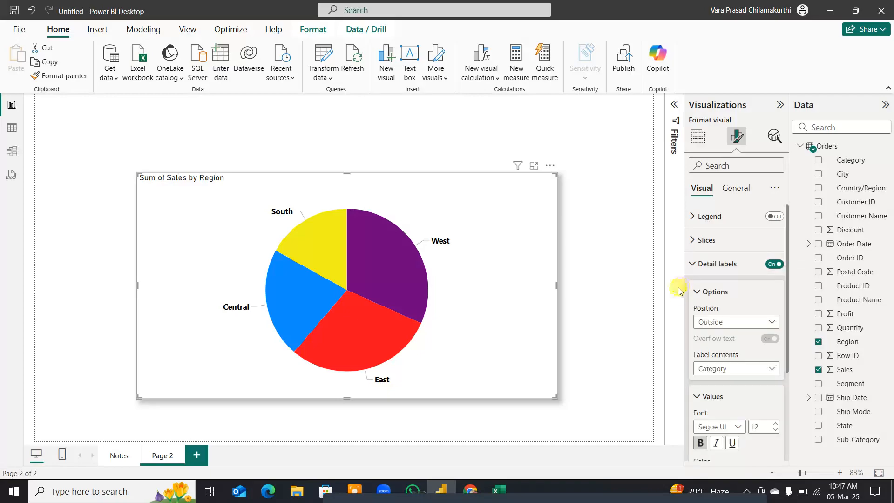
click(772, 369)
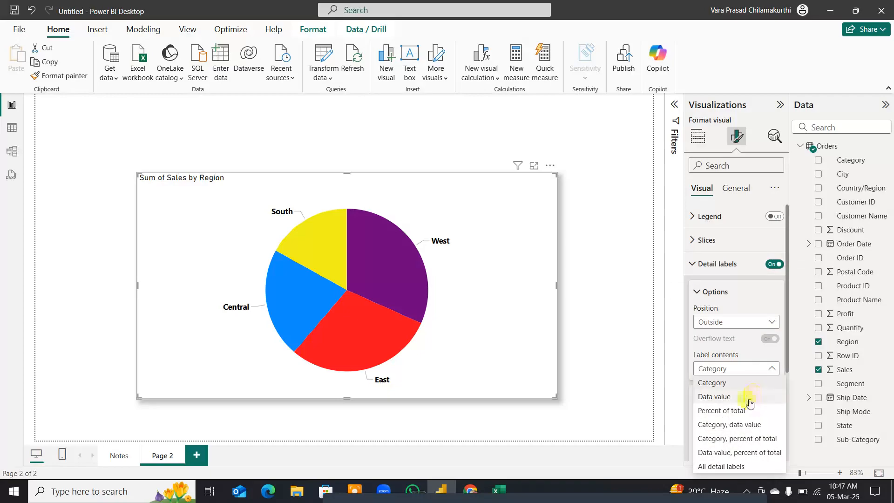
click(748, 395)
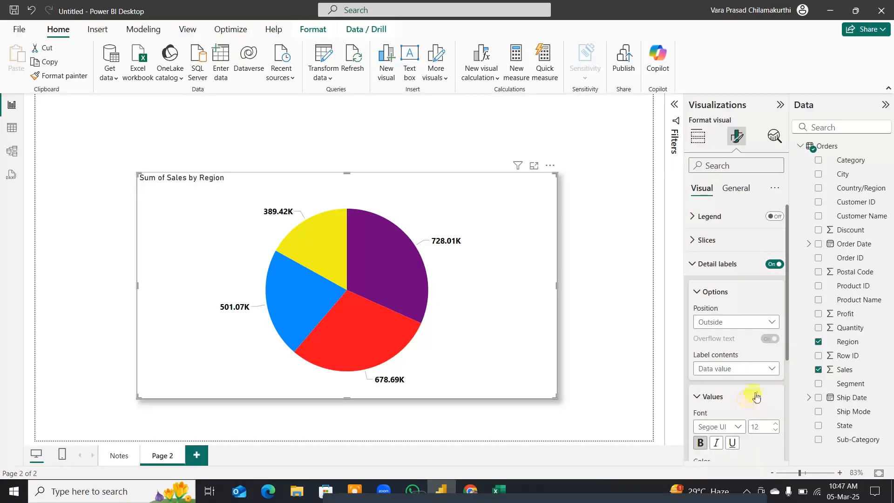
Step: Set the detail label contents to Percent of total and inspect the tooltips of the four region slices
click(771, 367)
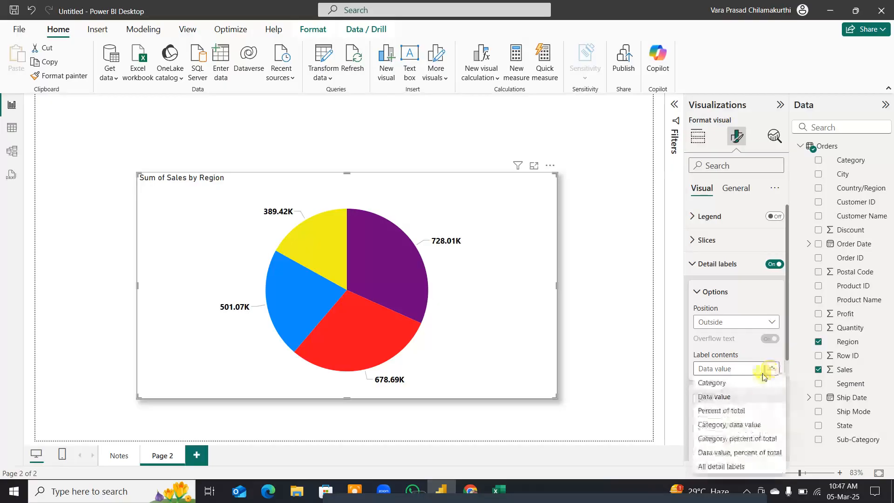
click(736, 411)
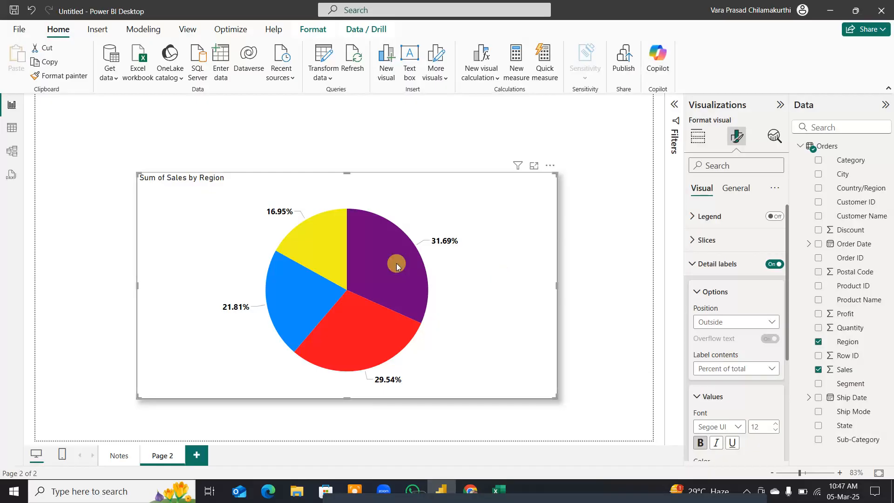
mouse_move(396, 266)
mouse_move(385, 342)
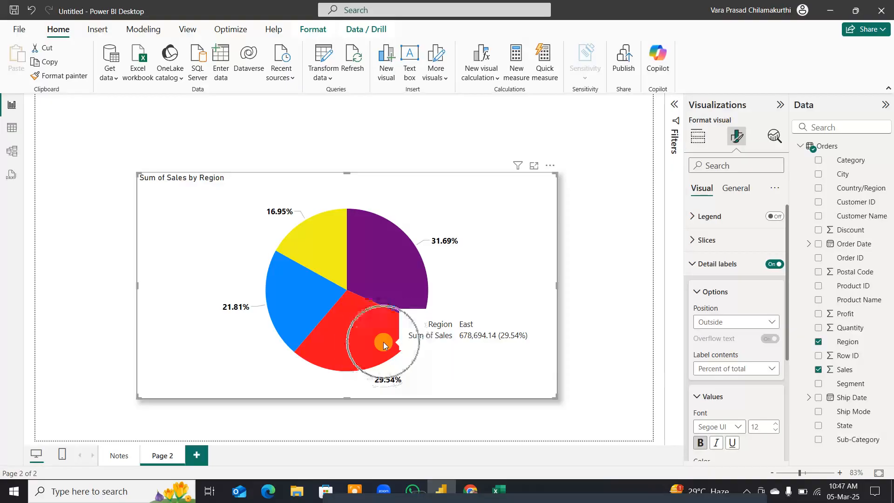
mouse_move(285, 310)
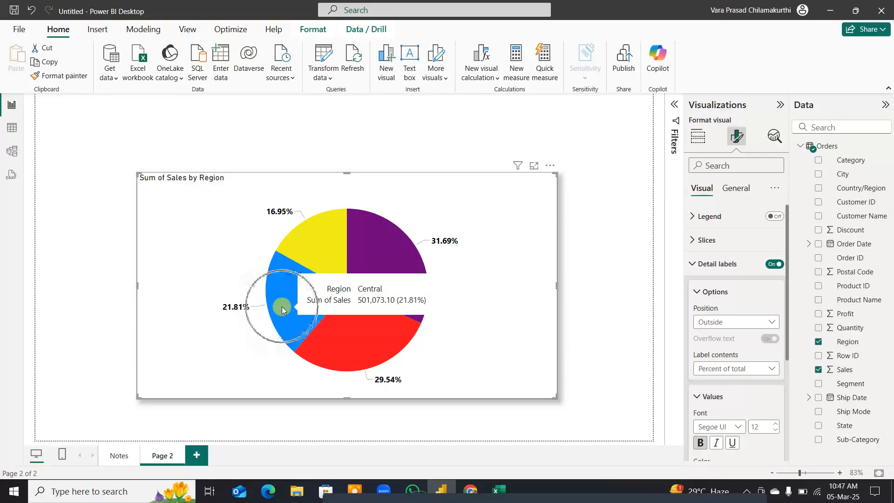
mouse_move(320, 250)
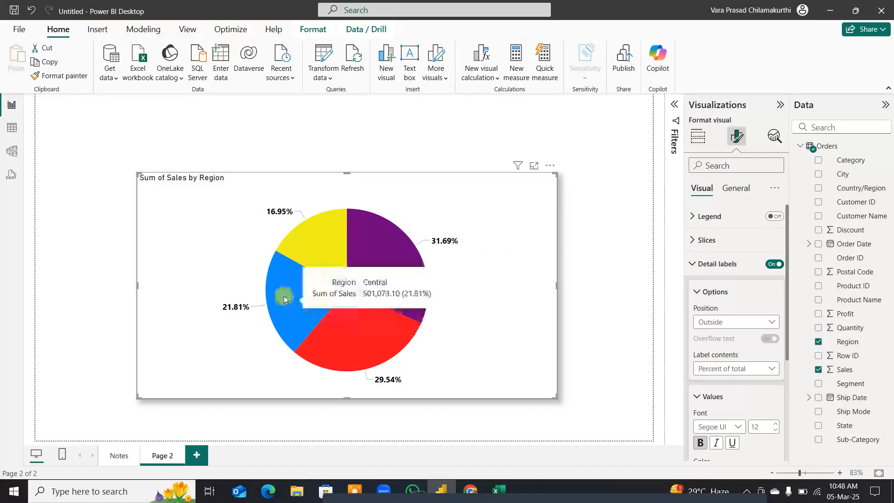
mouse_move(317, 234)
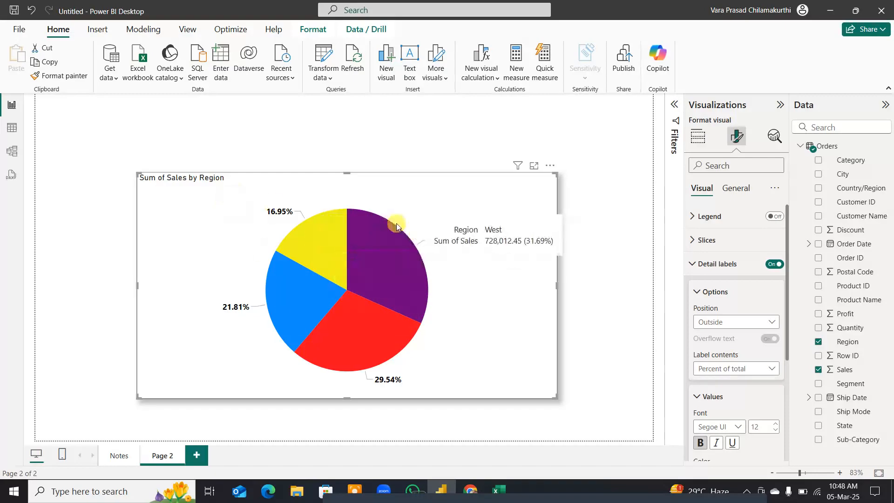
Step: Try the label contents "Category, percent of total" and "Data value, percent of total" on the pie chart
click(767, 364)
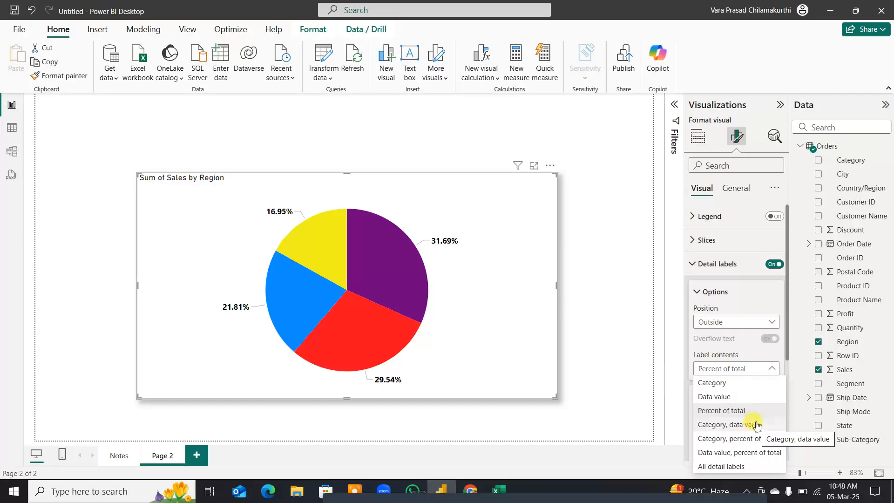
click(757, 438)
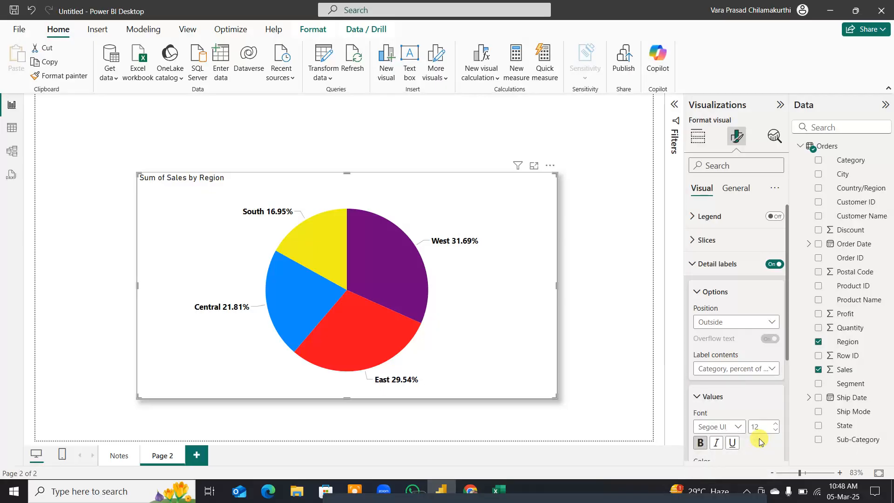
click(767, 368)
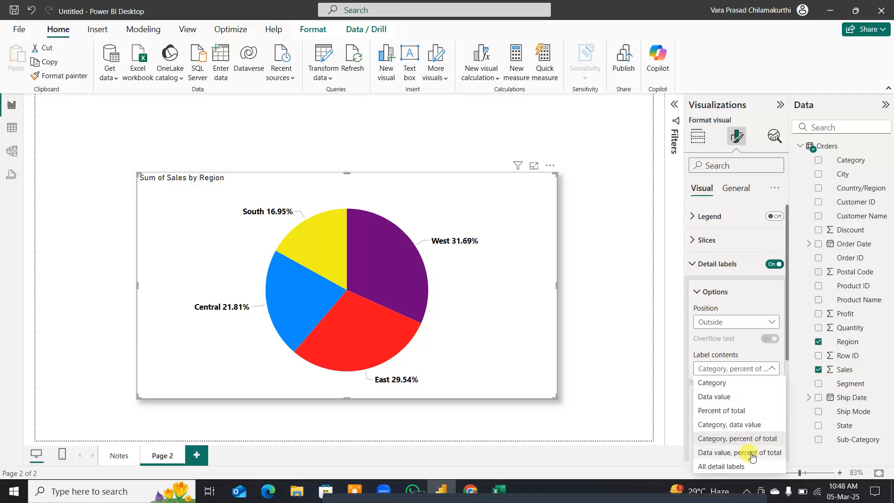
click(751, 454)
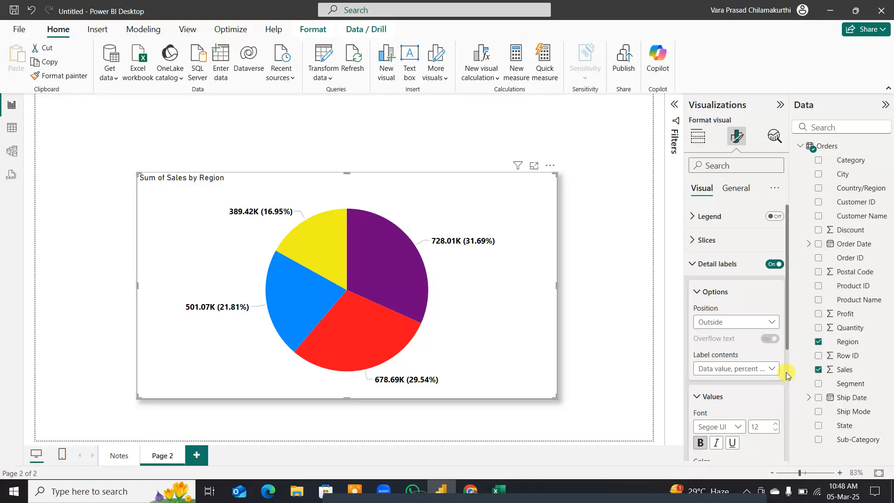
Step: Set the pie chart's label contents to All detail labels
click(771, 367)
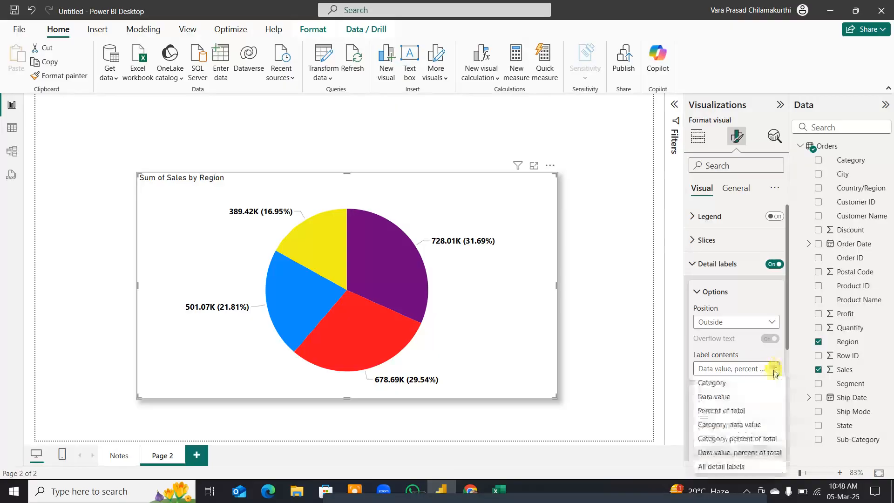
click(735, 467)
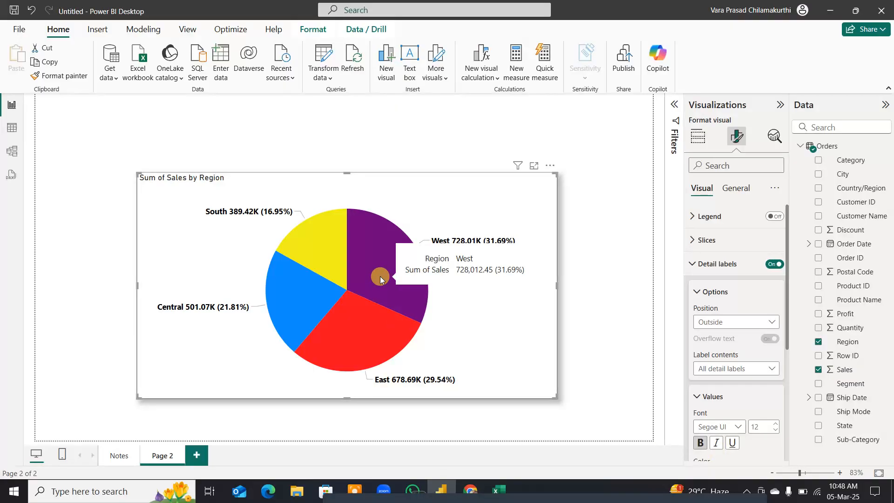
Step: Format the pie chart's title with font size 20, bold text and the recently used red color
click(736, 189)
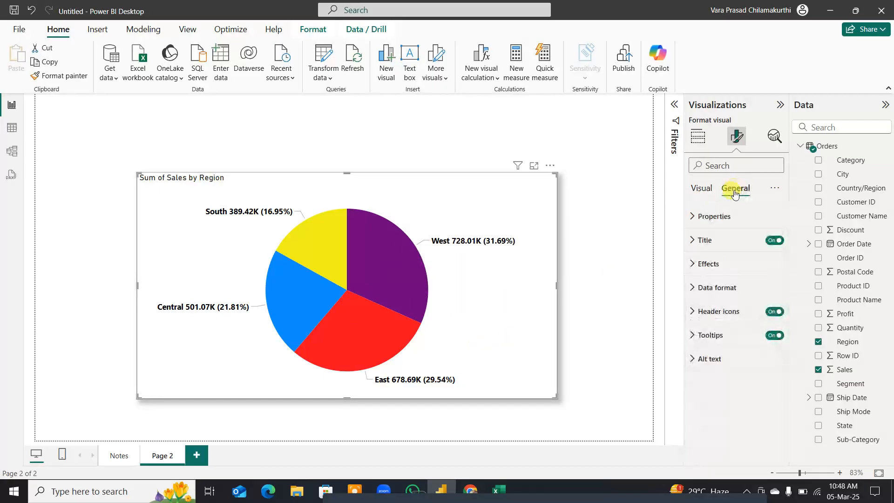
click(691, 241)
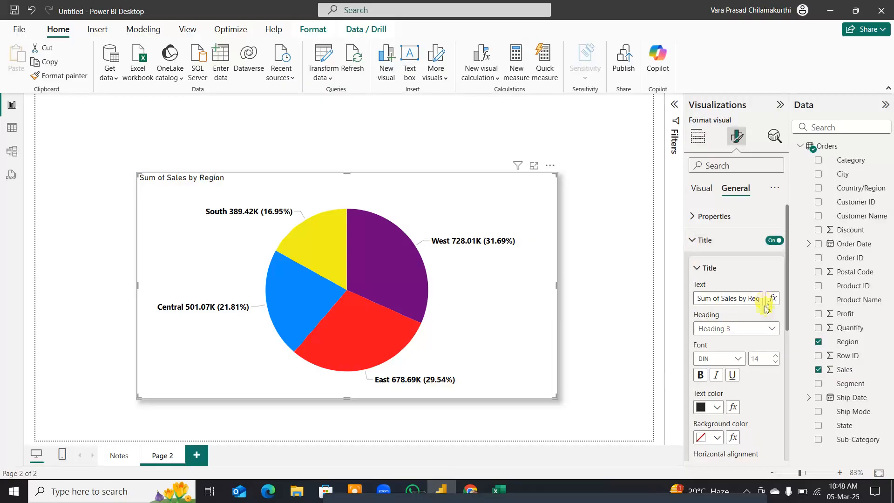
click(758, 359)
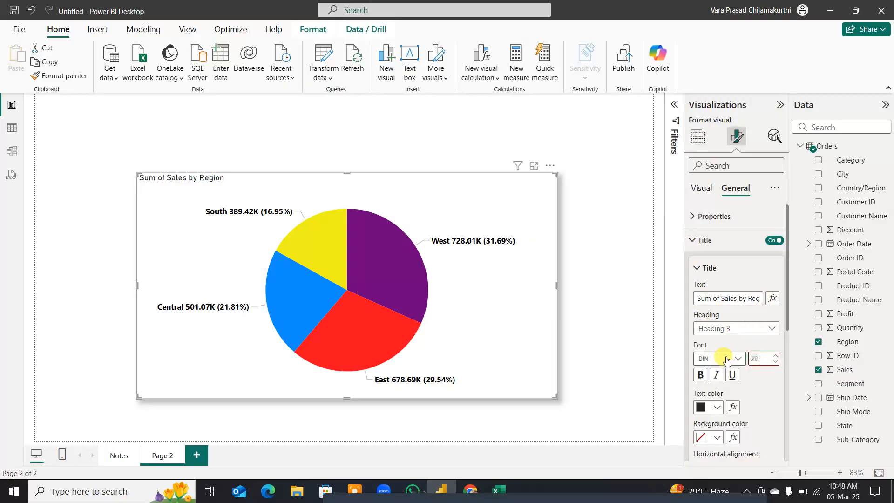
click(700, 375)
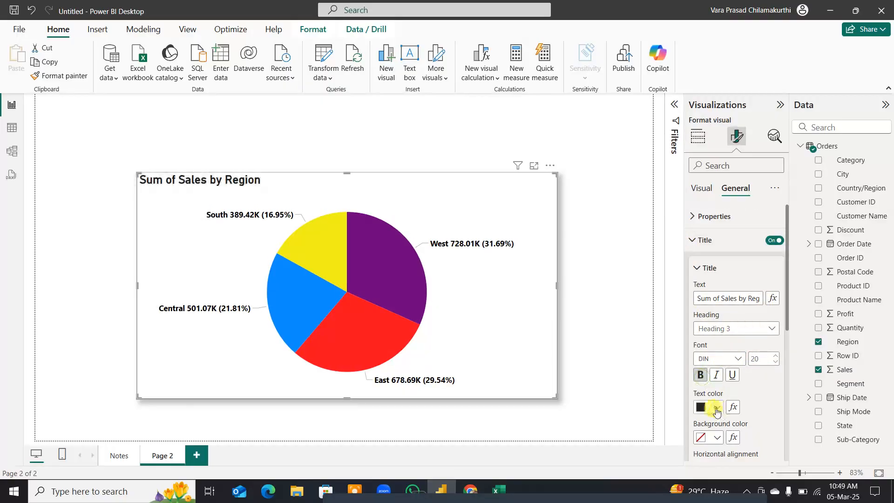
click(717, 408)
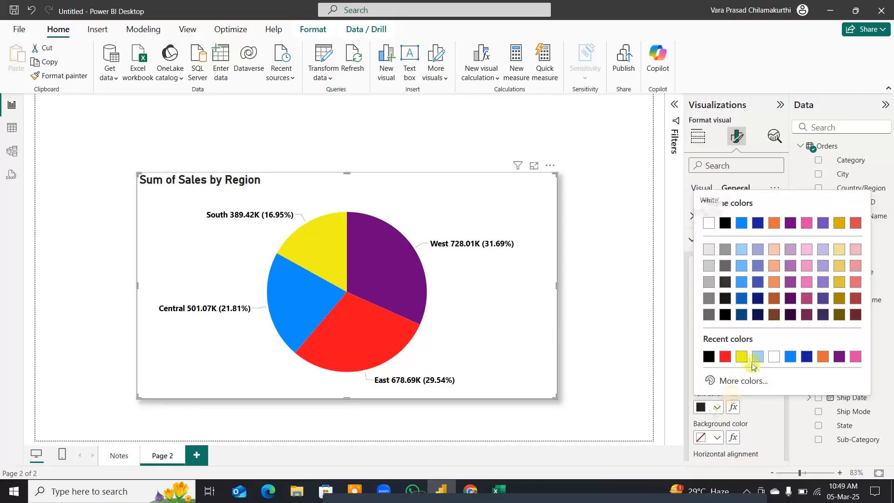
click(724, 357)
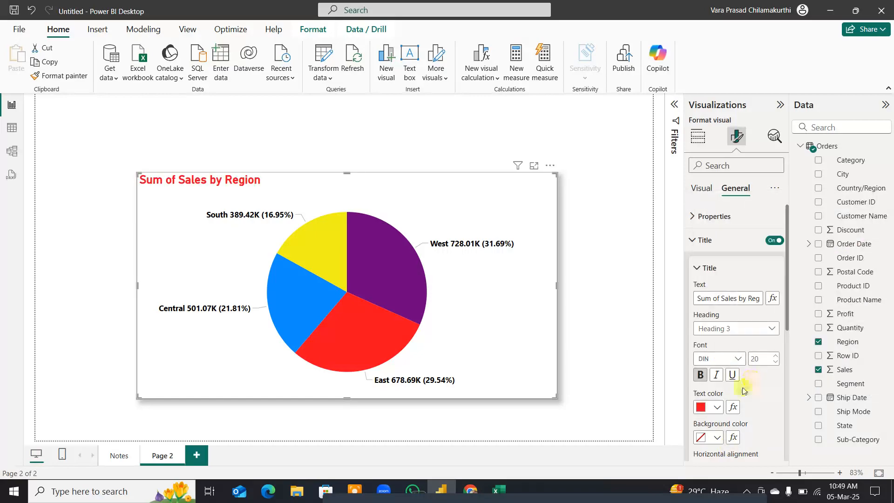
Step: Center the pie chart's title horizontally and collapse the title text settings
scroll(731, 395, down, 3)
click(715, 335)
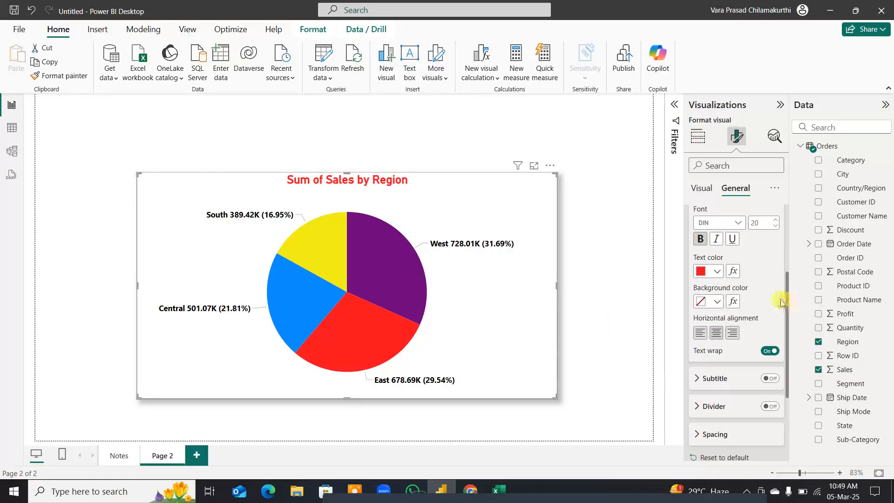
scroll(781, 302, up, 3)
click(696, 268)
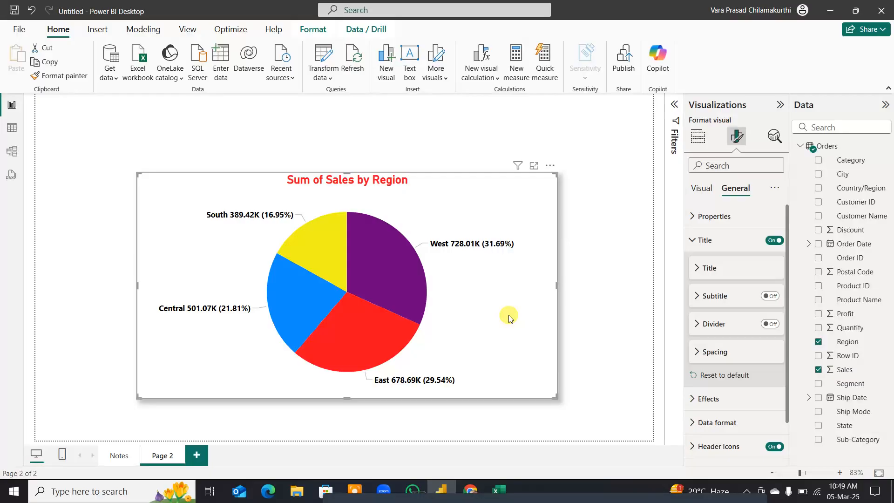
Step: Turn on the screen annotation pen and number the West, East, Central and South slices 1 to 4
key(ctrl+shift+d)
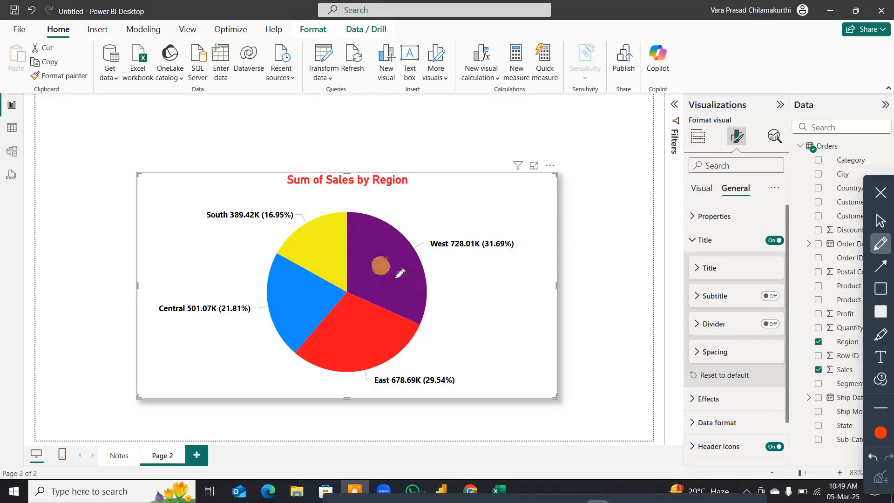
drag(382, 264, 382, 283)
drag(371, 326, 384, 341)
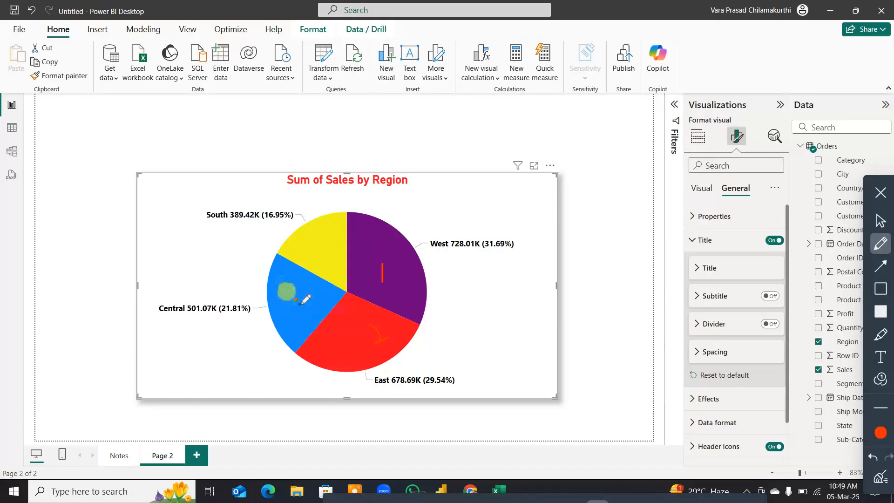
drag(290, 301, 289, 319)
mouse_move(315, 235)
mouse_down()
mouse_move(330, 239)
mouse_move(333, 257)
mouse_up()
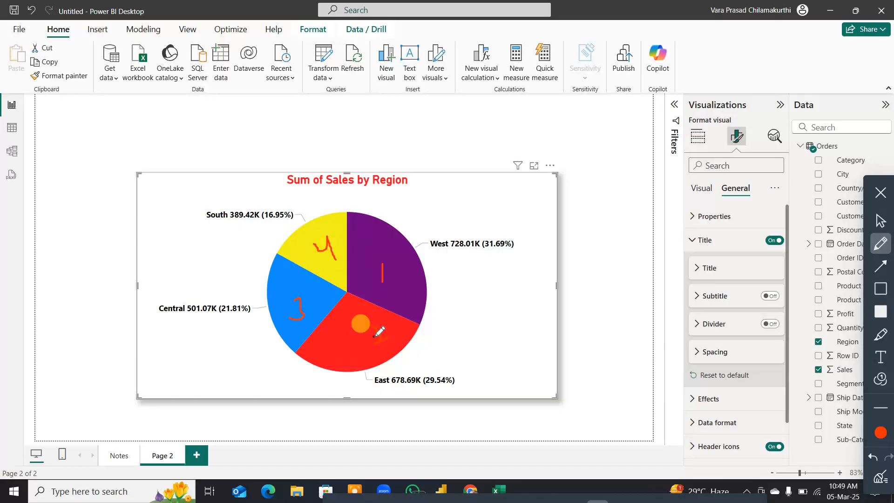
Step: Draw a slanted line, a rectangle and a tick mark beside the pie chart, and clear and close the screen annotations
drag(458, 285, 490, 210)
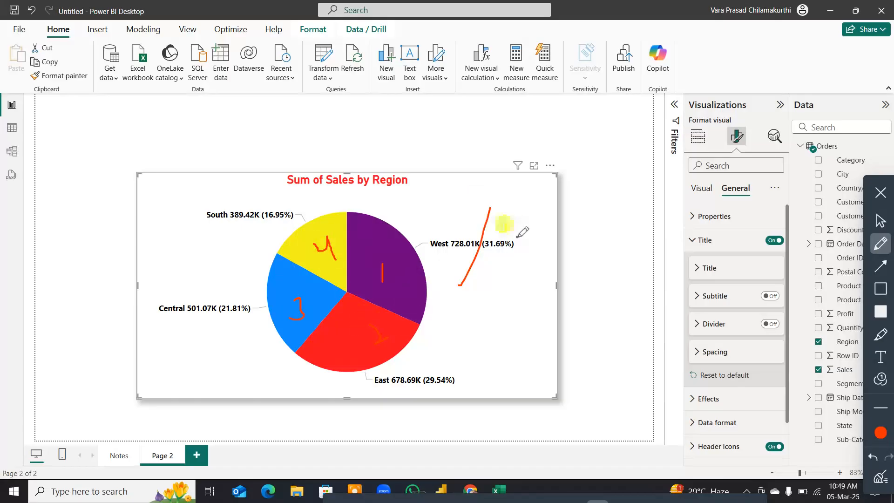
mouse_move(518, 238)
mouse_down()
mouse_move(498, 308)
mouse_move(527, 331)
mouse_move(534, 239)
mouse_move(492, 237)
mouse_up()
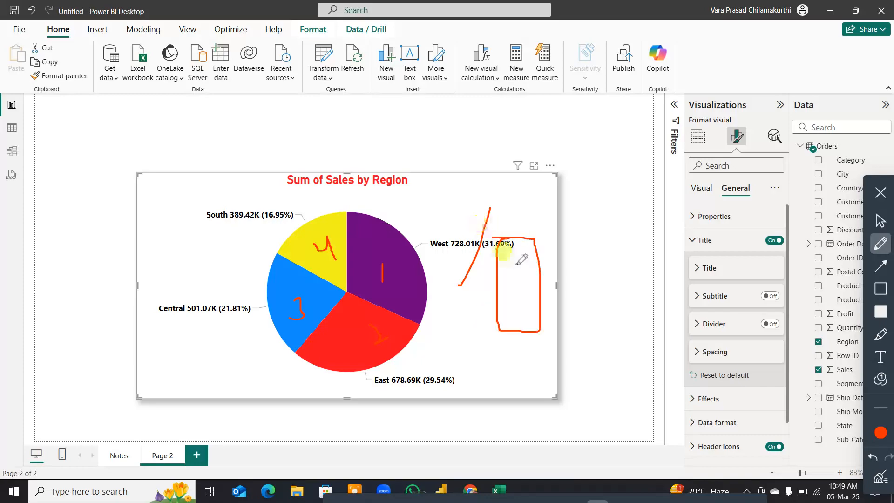
drag(516, 265, 535, 225)
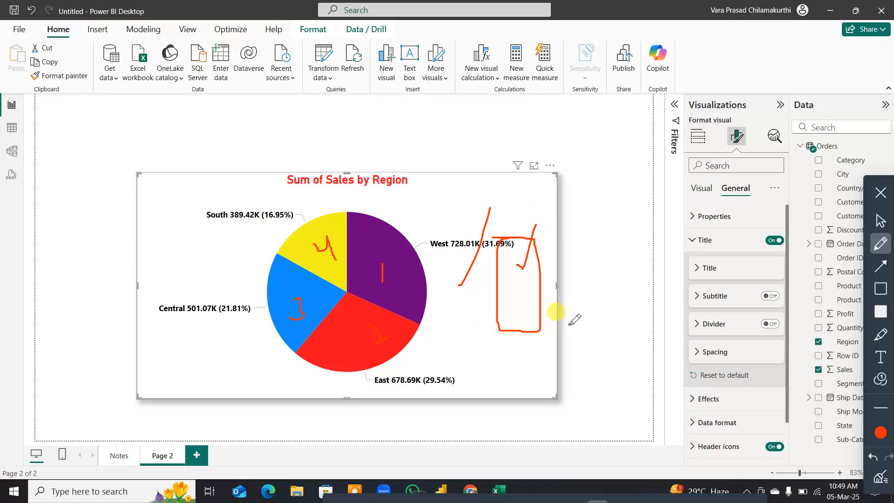
click(880, 476)
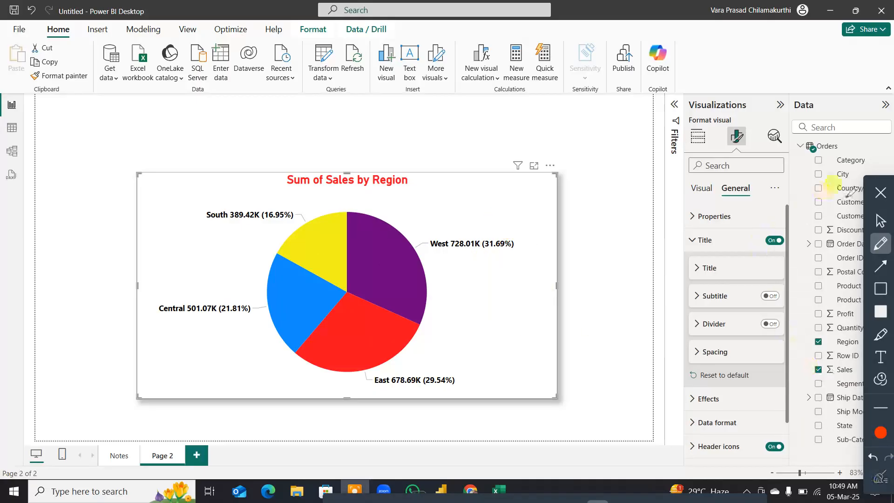
click(881, 192)
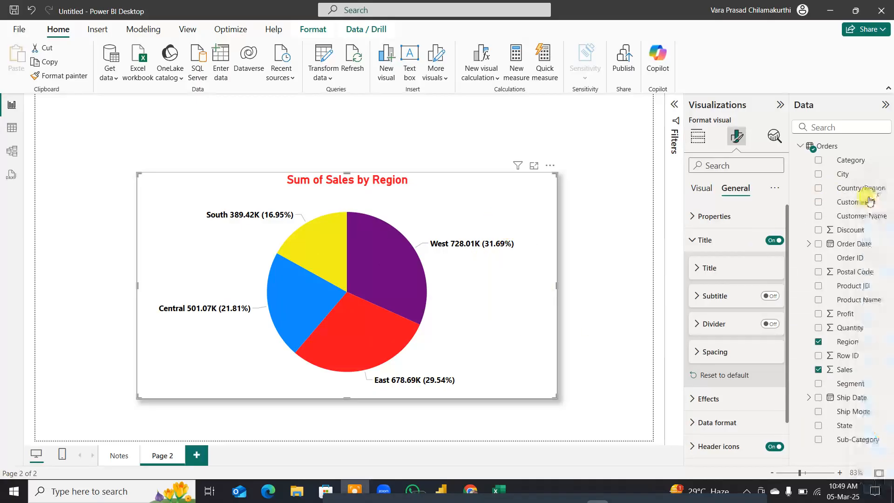
Step: Expand and collapse the chart's Properties settings, and collapse the whole Title section
click(697, 216)
click(698, 216)
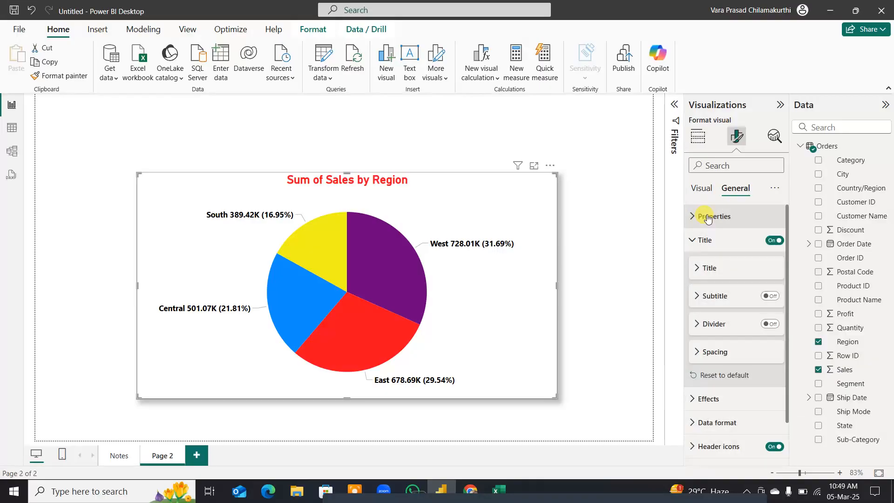
click(694, 239)
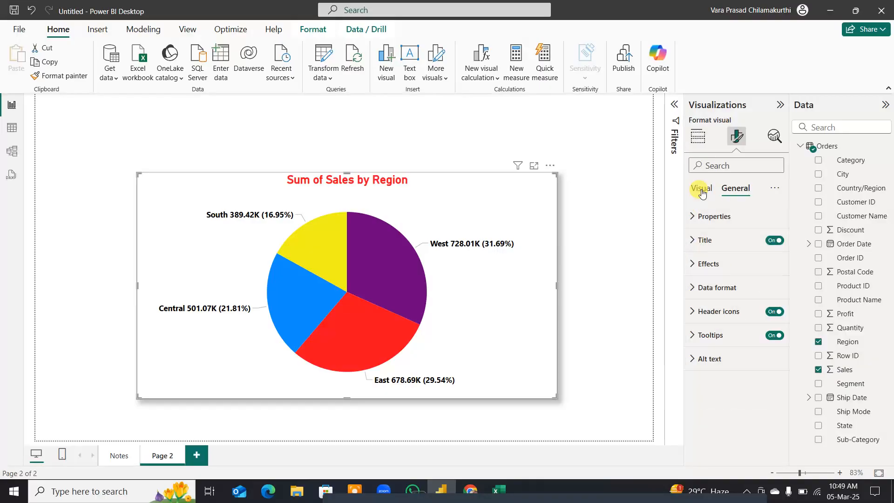
Step: Set the pie chart tooltip's text label color to yellow and its value color to light blue
click(701, 188)
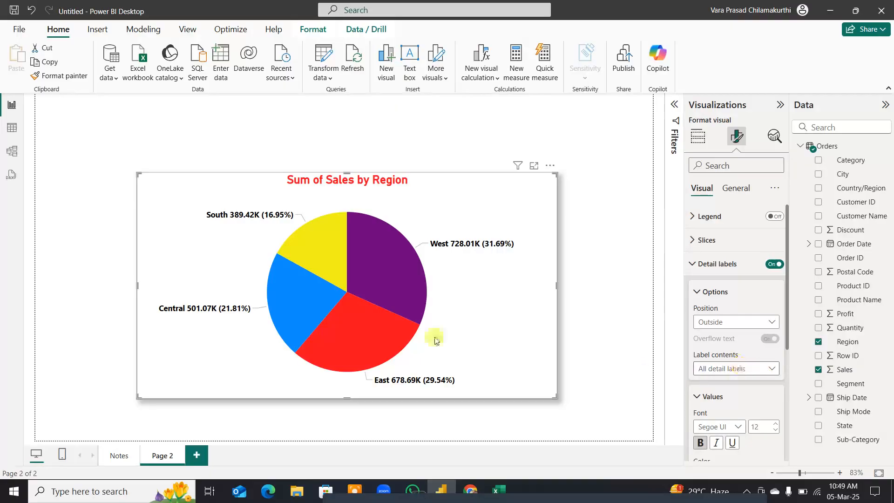
mouse_move(389, 286)
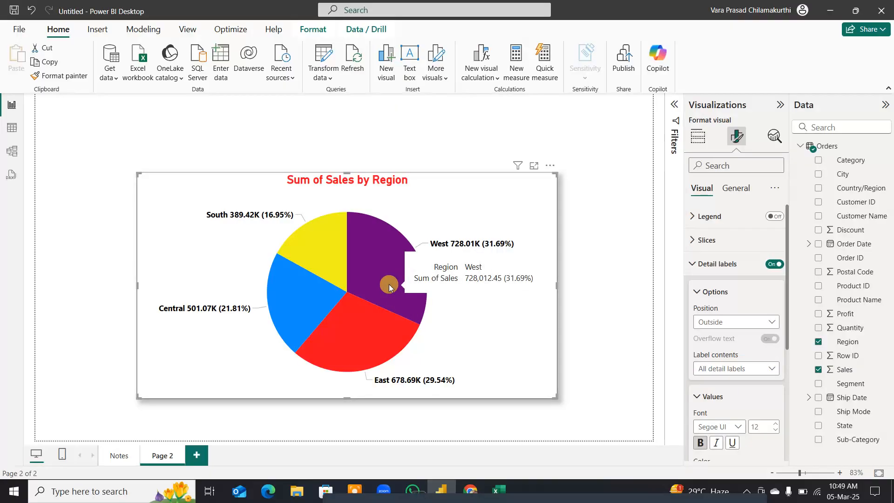
click(736, 188)
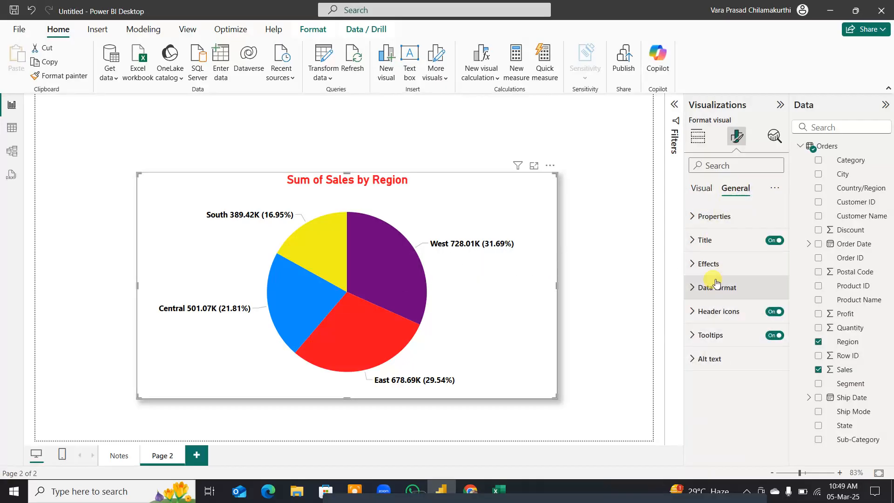
click(701, 333)
scroll(704, 359, down, 3)
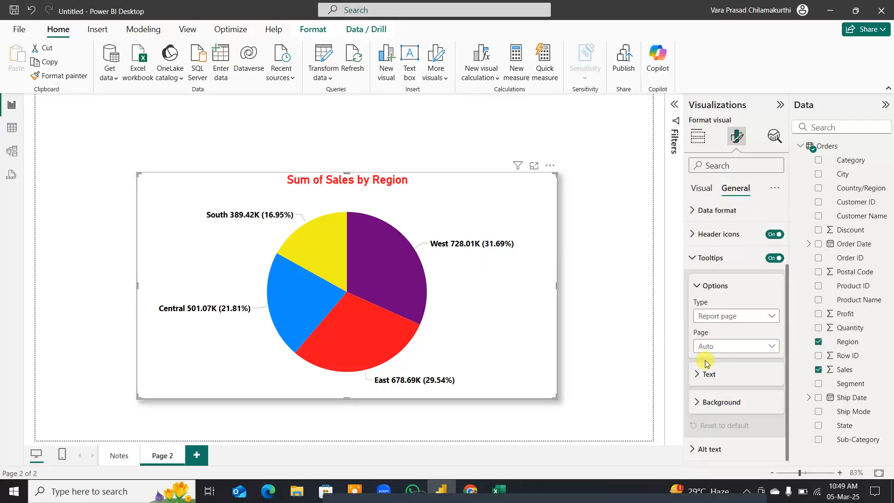
click(695, 373)
scroll(724, 356, down, 3)
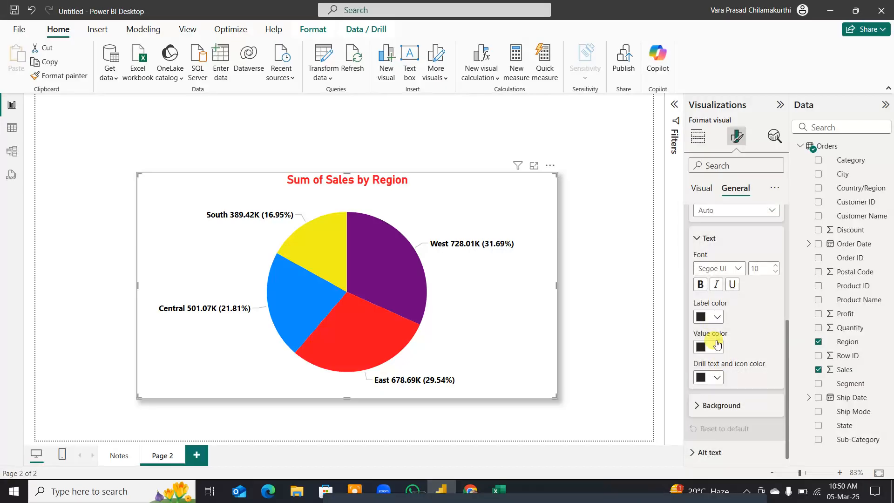
click(716, 316)
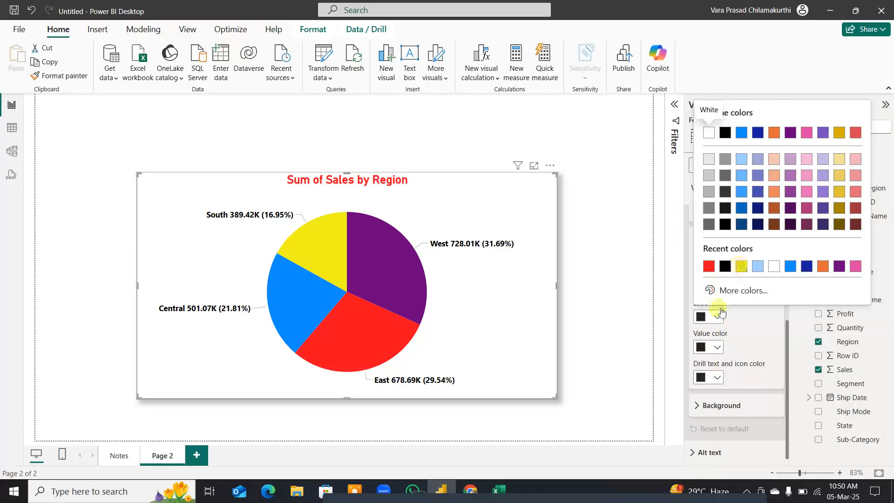
click(741, 266)
click(715, 347)
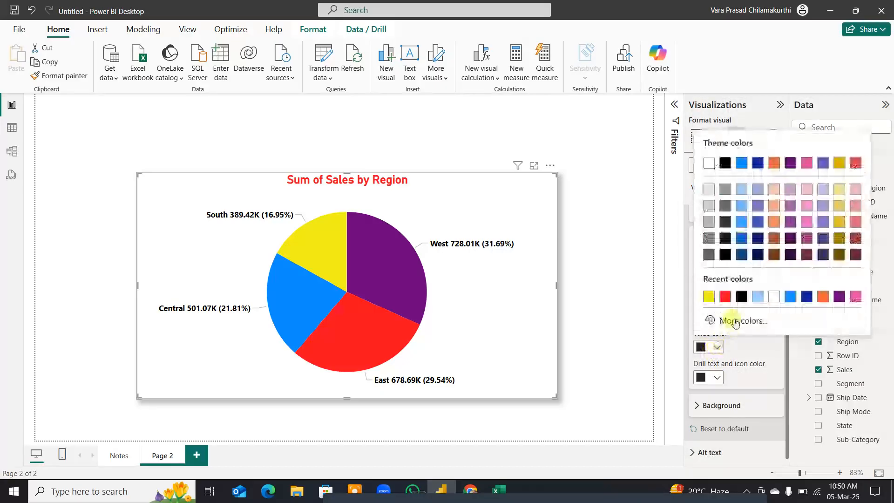
click(757, 296)
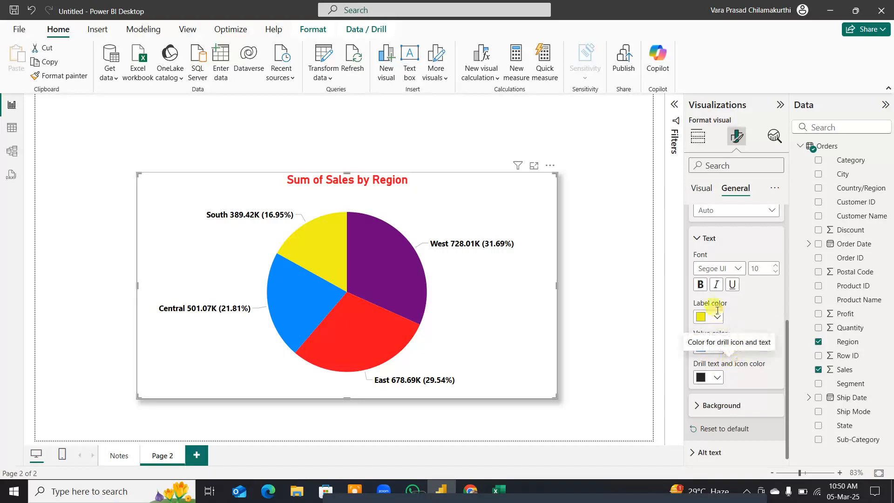
Step: Set the pie chart tooltip's background color to black and preview the tooltips on the slices
scroll(710, 325, up, 5)
click(694, 335)
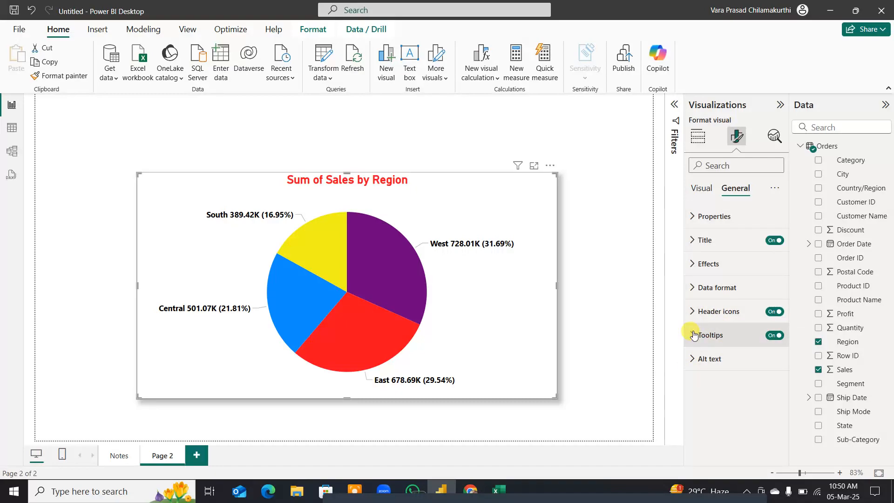
click(694, 335)
scroll(696, 342, down, 3)
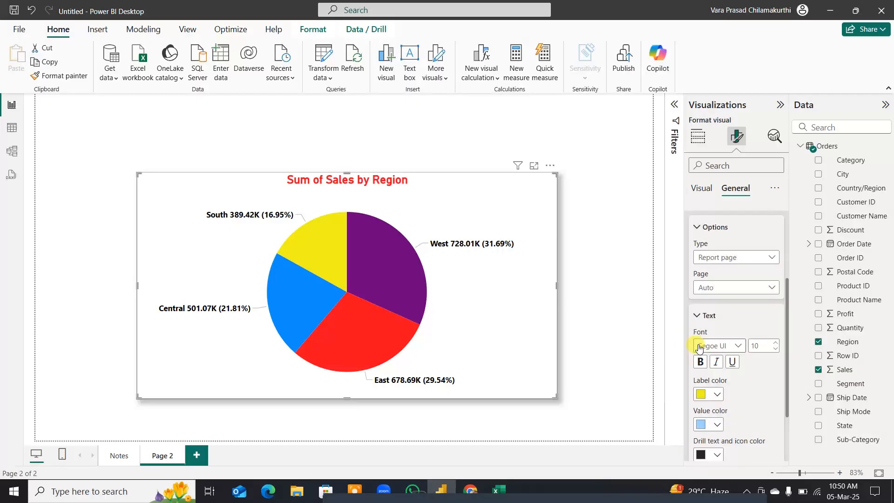
scroll(698, 347, down, 2)
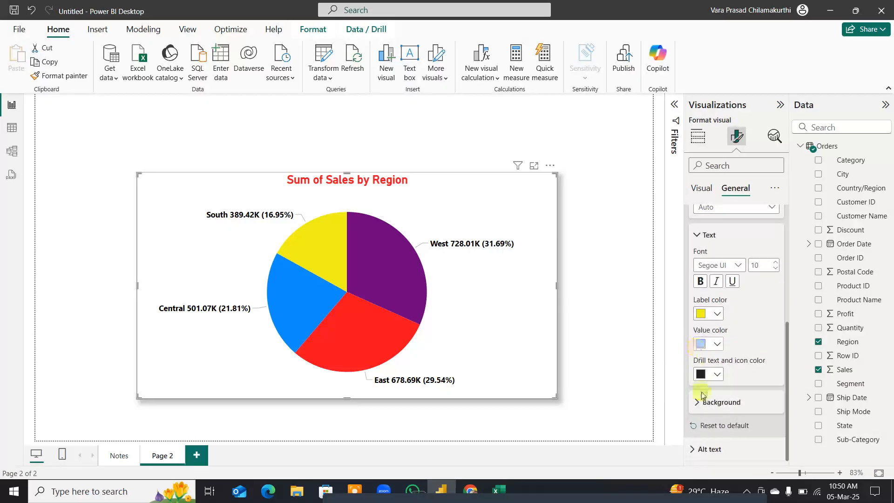
click(697, 403)
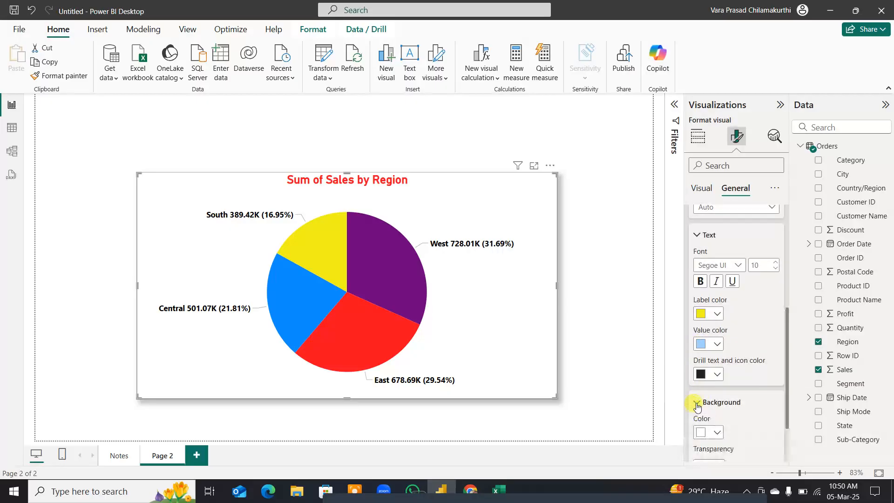
click(716, 432)
click(725, 220)
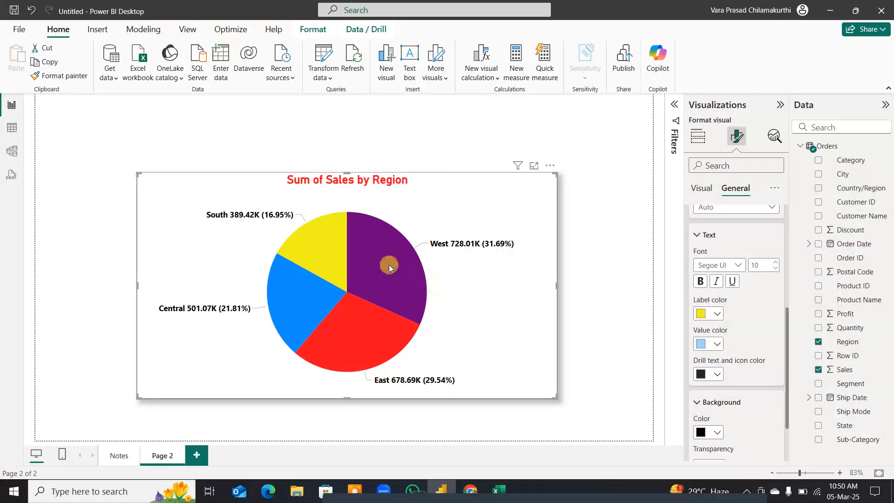
mouse_move(358, 348)
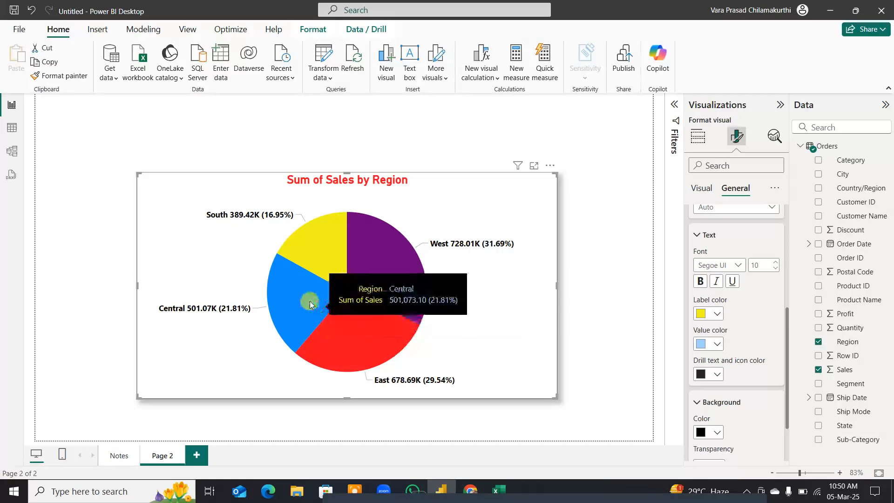
mouse_move(320, 247)
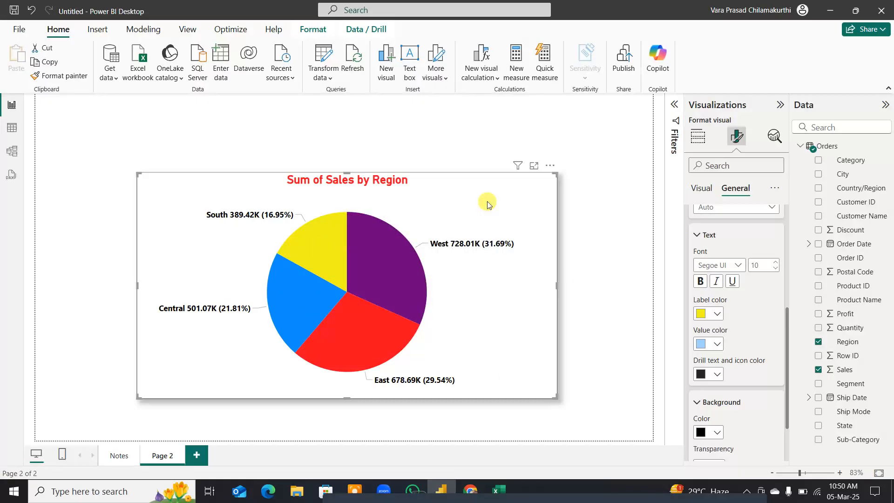
Step: Move the pie chart slightly down and to the right, and rename Page 2 as Pie Chart
drag(486, 199, 511, 208)
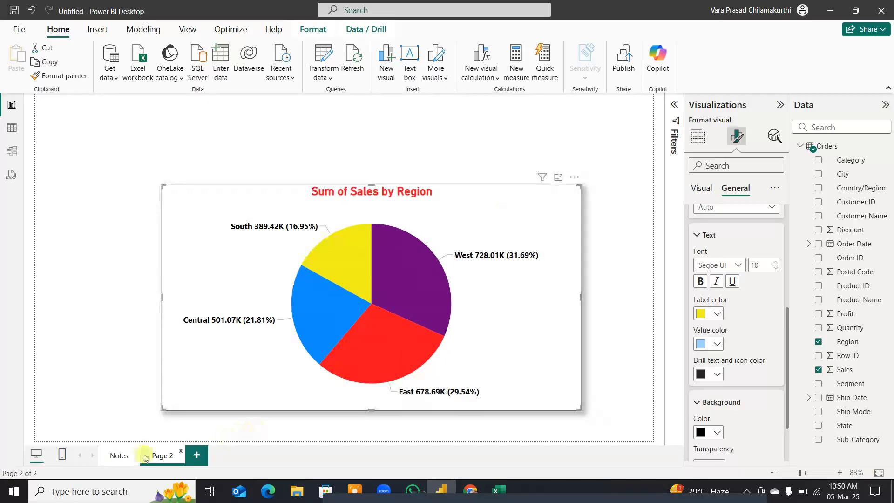
right_click(163, 455)
click(200, 412)
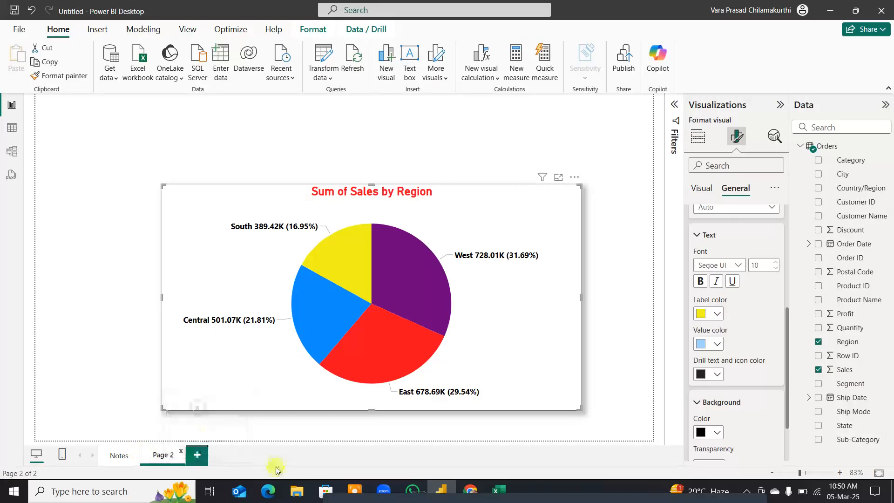
key(BackSpace)
key(BackSpace)
key(BackSpace)
key(BackSpace)
text(ie Chart)
key(Return)
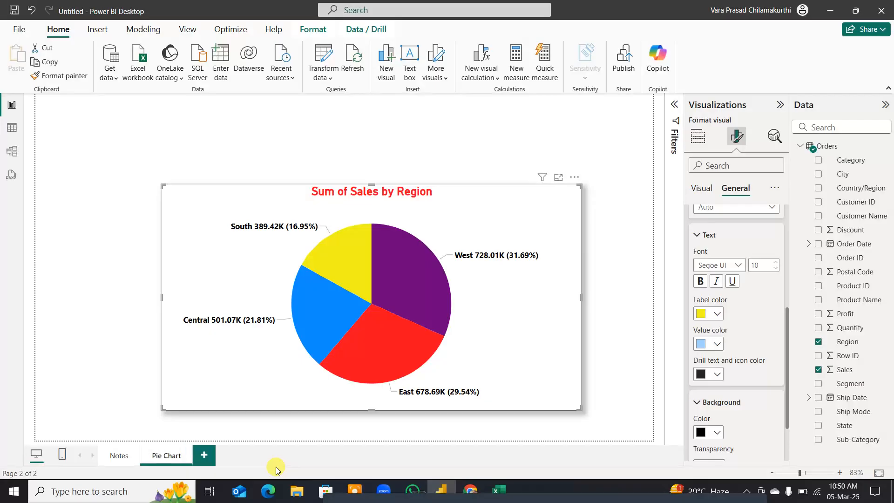
Step: View the pie chart in focus mode, return to the report, and enlarge the chart upward and to both sides
click(557, 179)
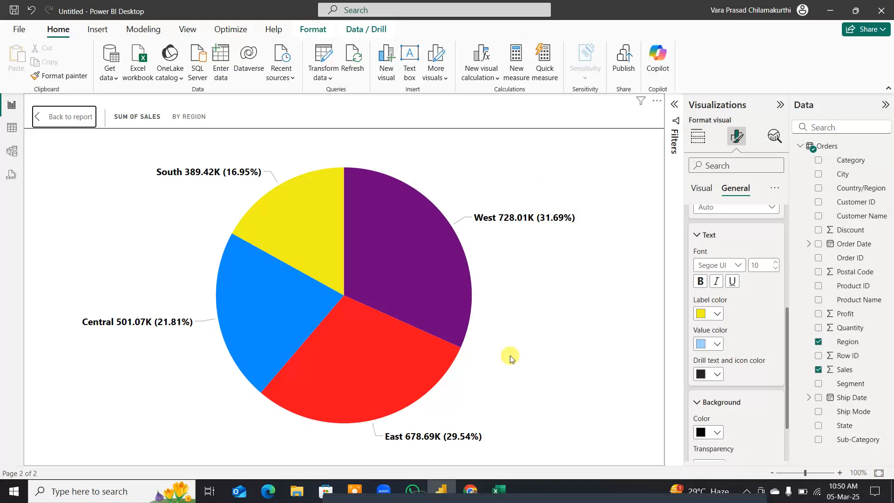
click(59, 114)
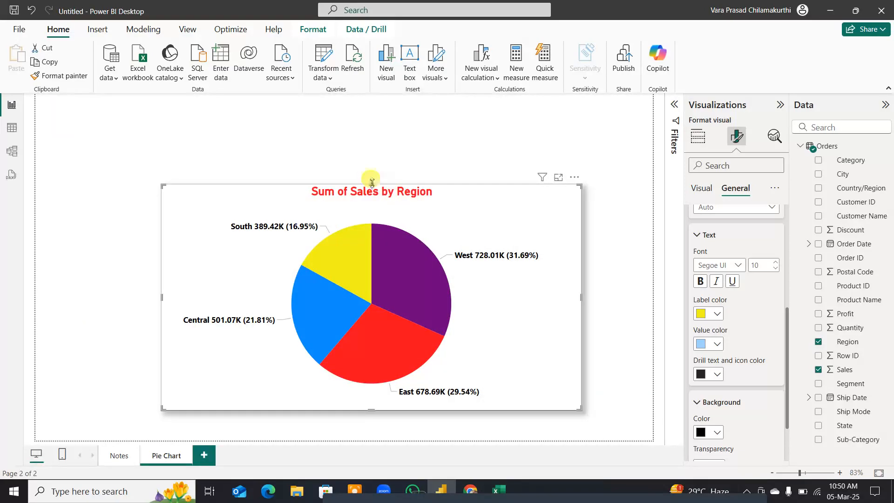
drag(372, 182, 372, 135)
drag(159, 276, 65, 276)
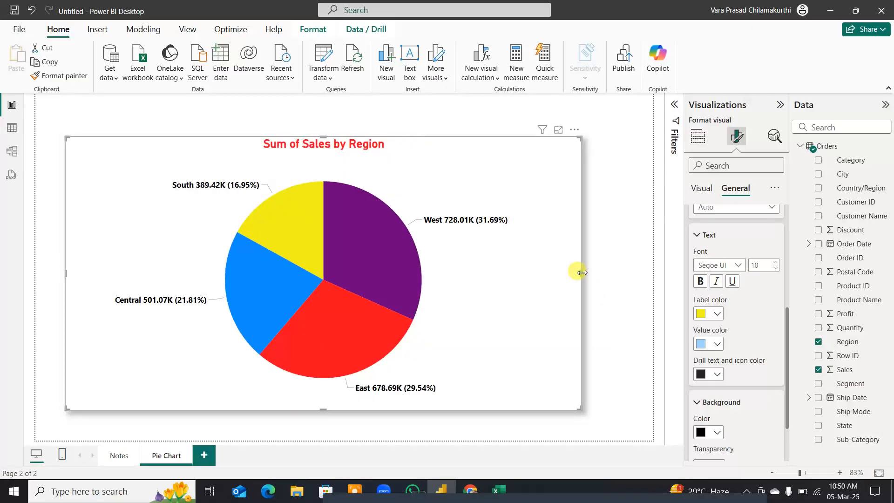
drag(581, 273, 606, 274)
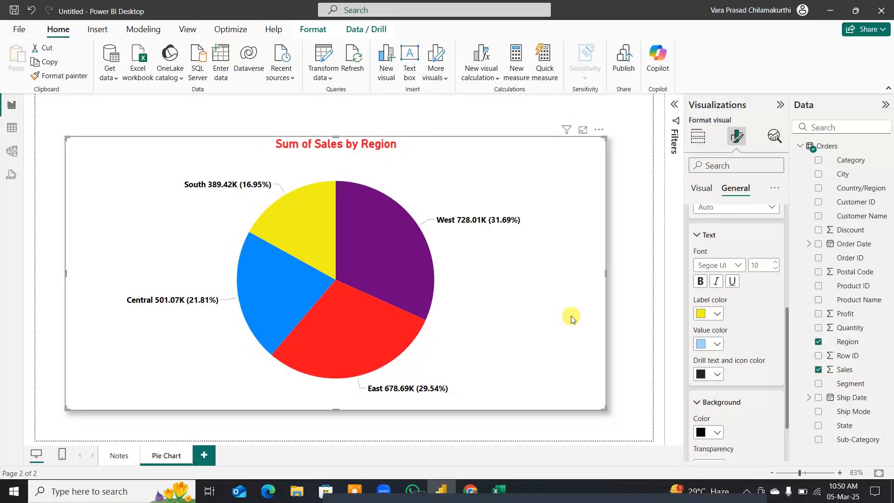
Step: Replace Region with Category as the pie chart's legend field and inspect the slice tooltips
click(697, 140)
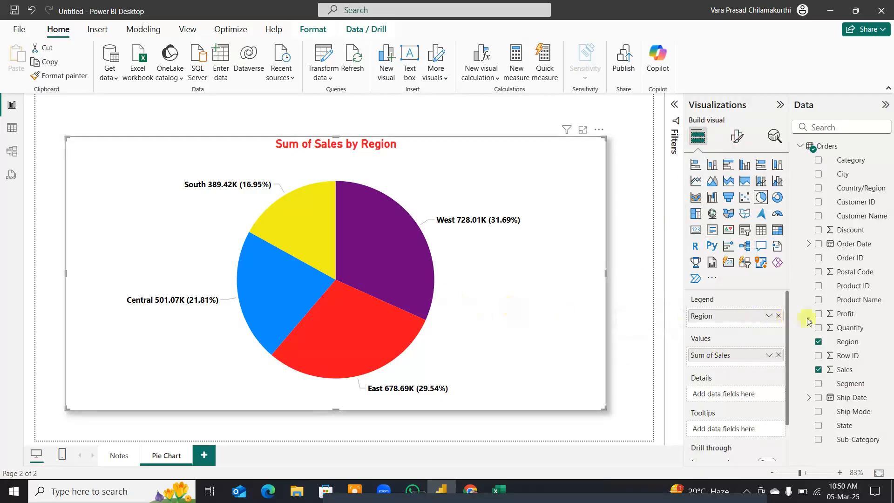
click(777, 315)
drag(838, 159, 744, 311)
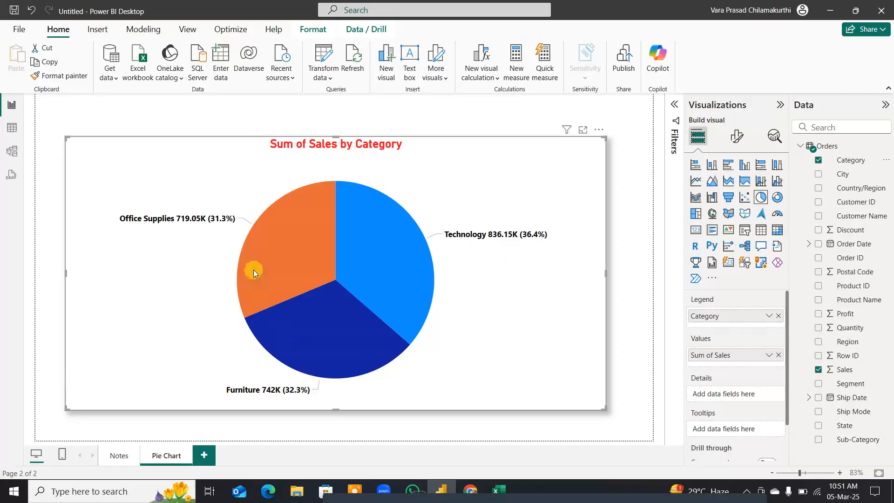
mouse_move(254, 273)
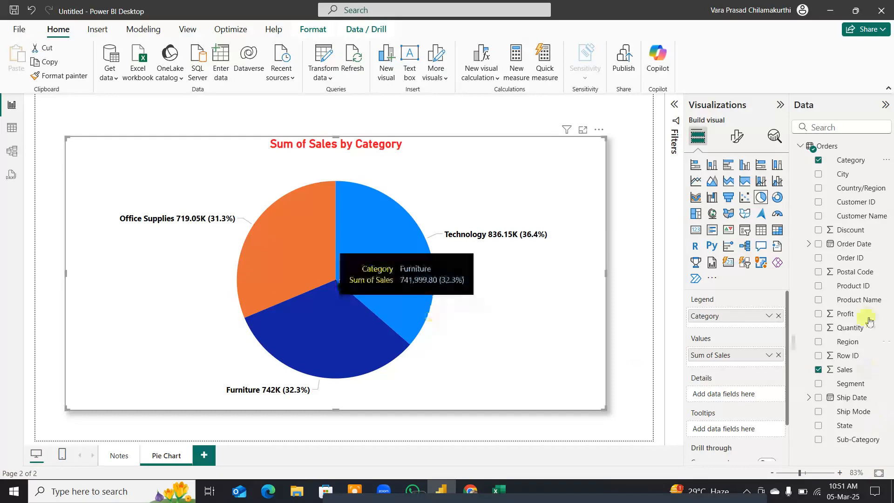
Step: Replace Category with Segment in the pie chart's legend and inspect the segment slices
click(778, 315)
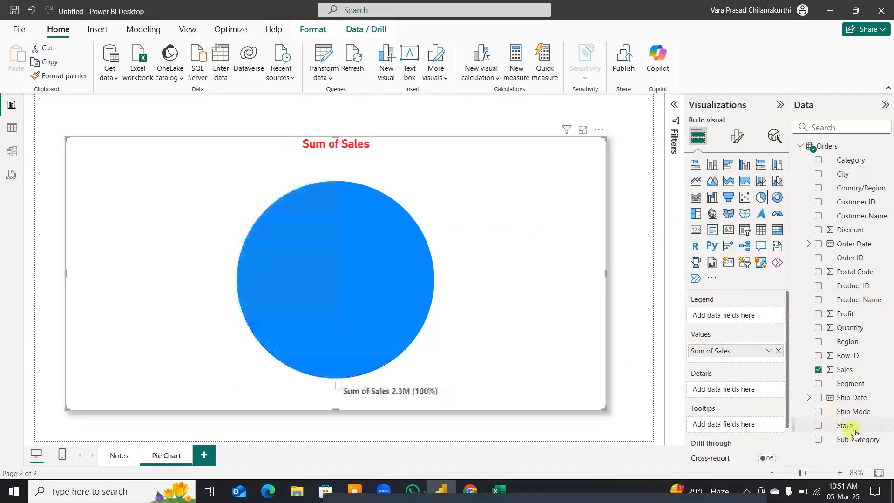
drag(738, 320, 737, 320)
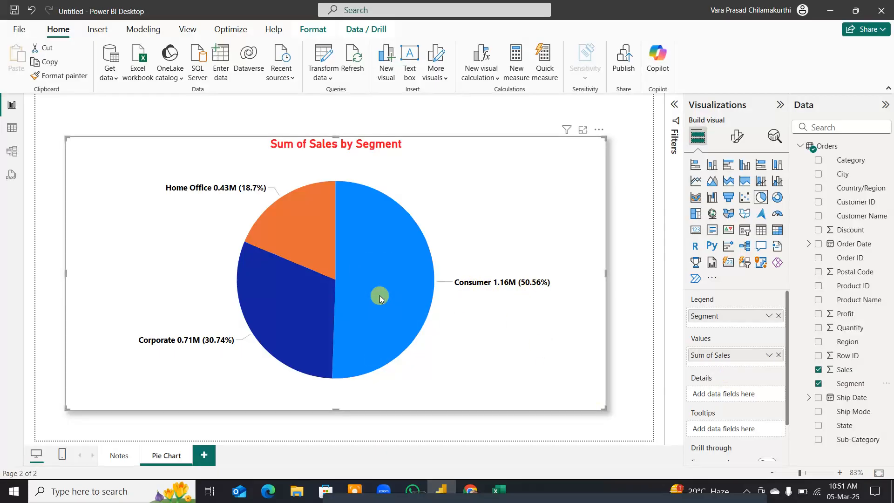
mouse_move(380, 299)
mouse_move(294, 238)
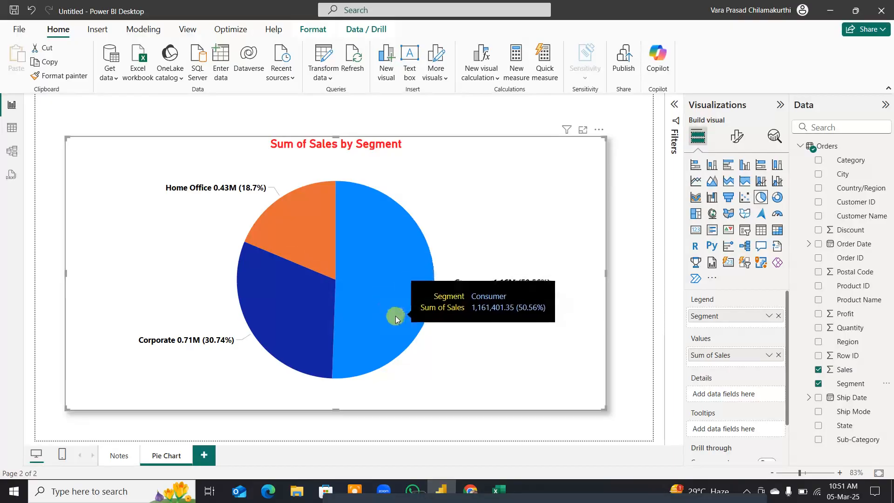
Step: Change the pie chart's legend field to Sub-Category, and replace it with State
click(778, 316)
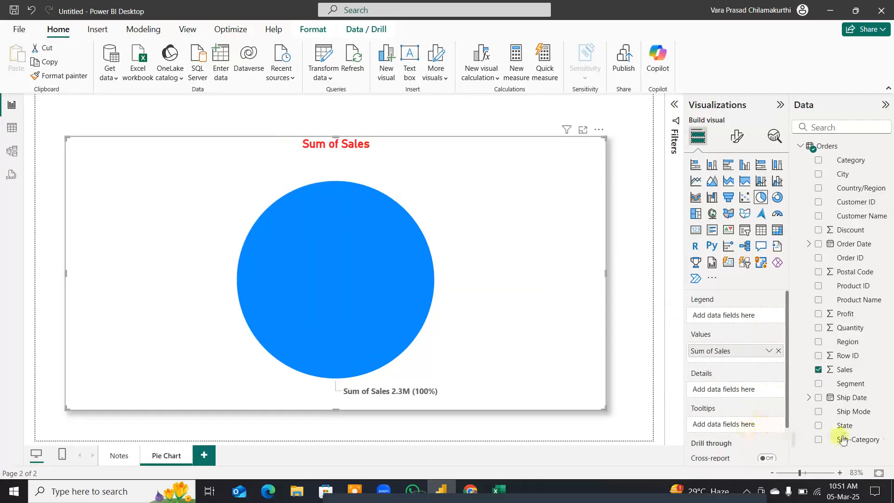
drag(867, 441, 745, 316)
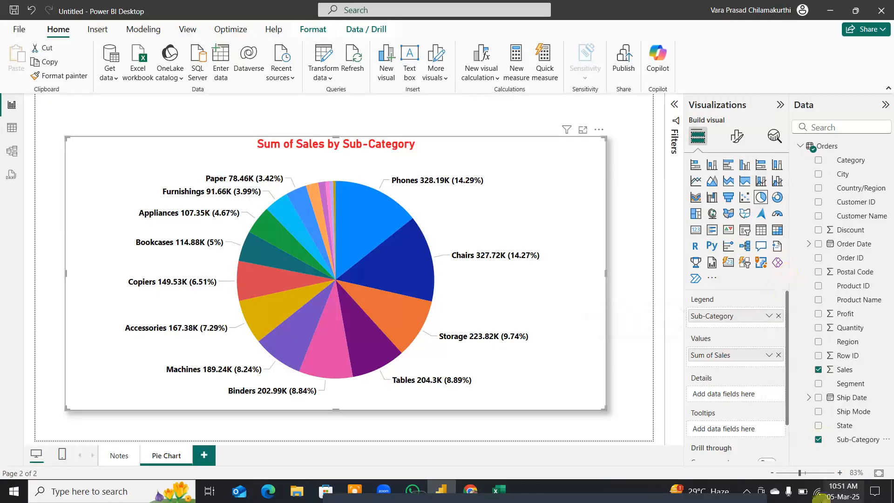
click(819, 440)
drag(841, 425, 738, 316)
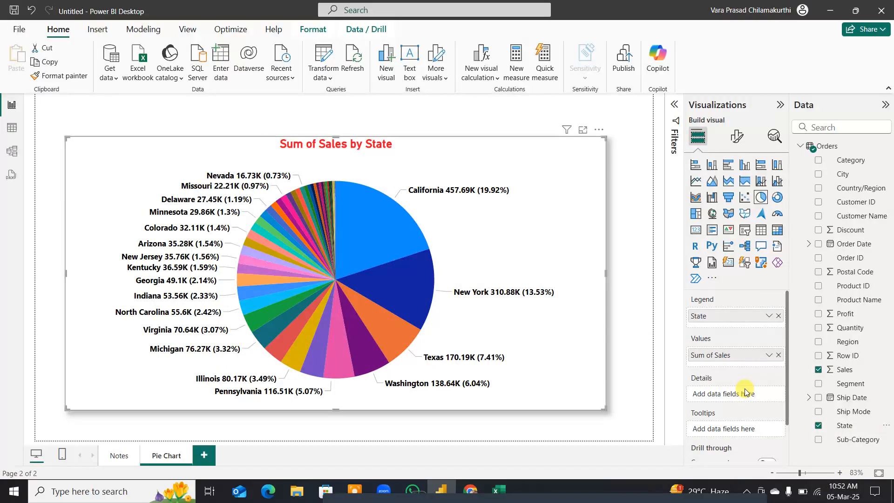
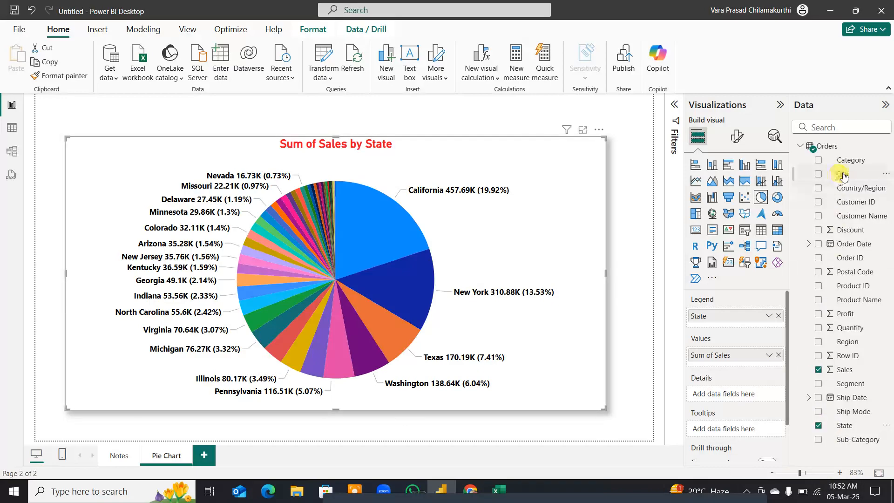
Step: Try City and Customer Name in turn as the pie chart's legend field, and clear the legend
click(778, 316)
drag(856, 216, 729, 317)
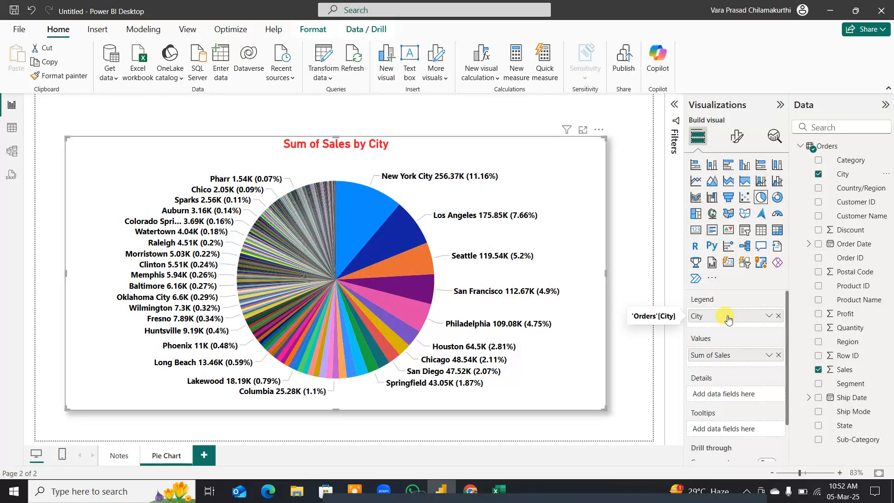
drag(728, 318, 753, 316)
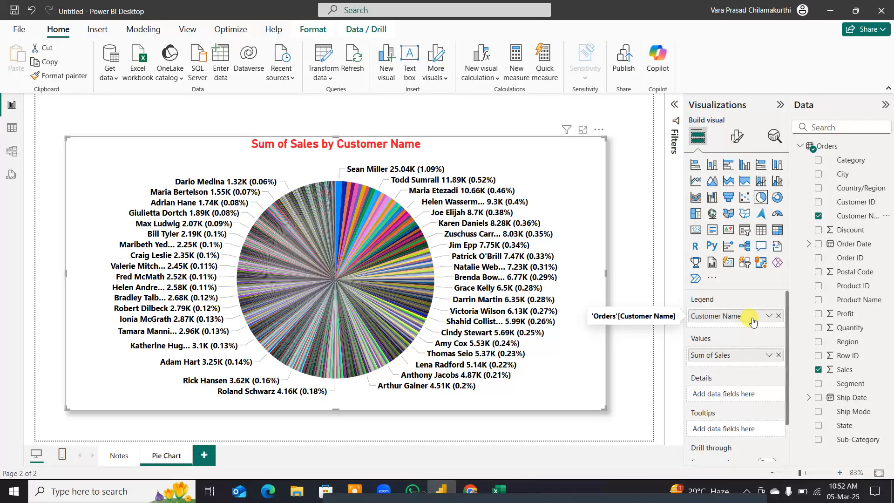
click(778, 316)
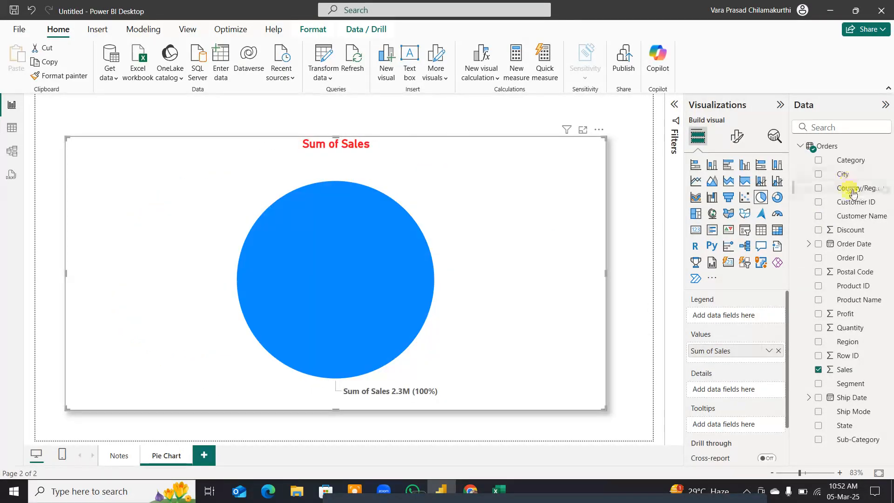
Step: Try Segment as the pie chart's legend field, and replace it with Region
drag(850, 159, 791, 321)
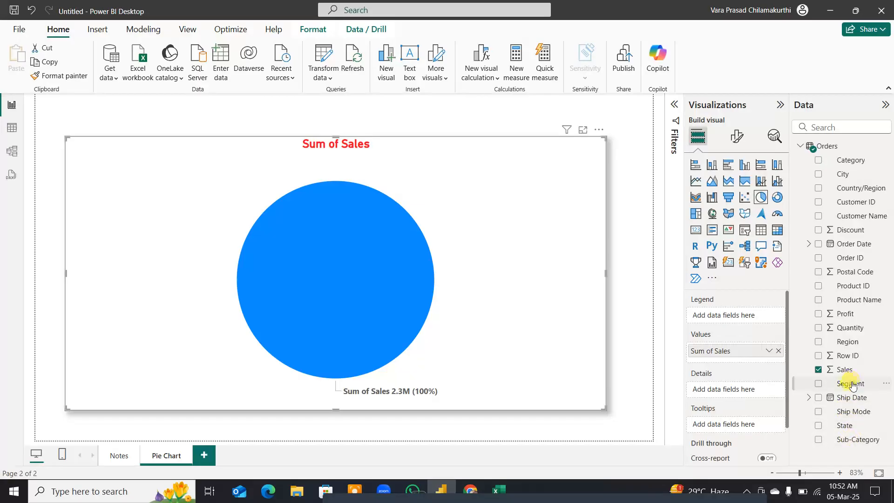
drag(850, 384, 717, 320)
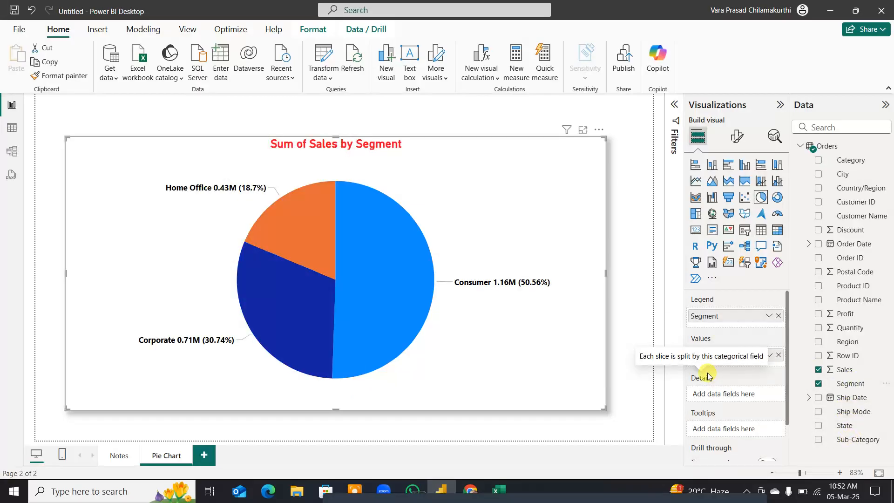
click(777, 316)
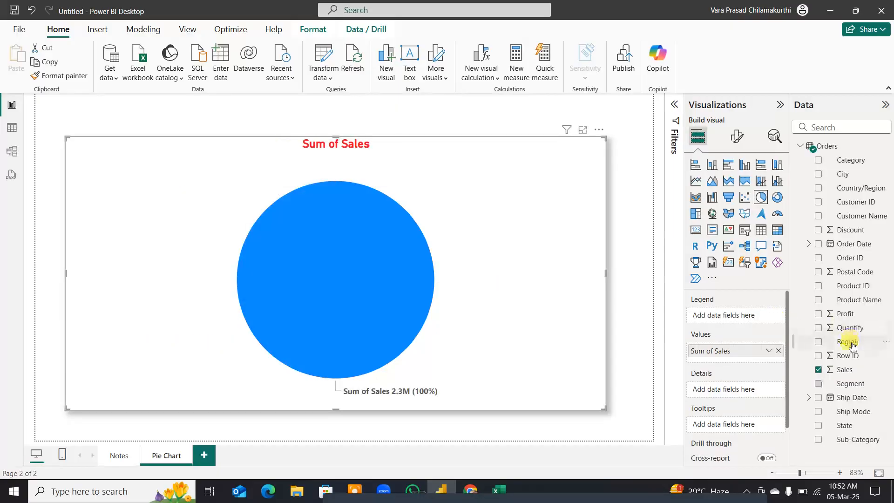
drag(847, 341, 752, 316)
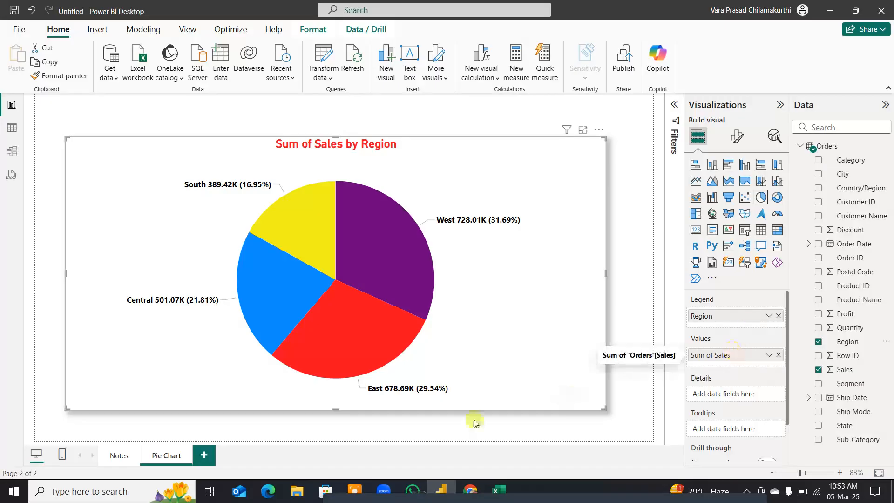
Step: On the Notes page, add "Focus Mode: once you click on Focus mode , visualzation size becomes bigger. for our better understanding" to the best-practice text box
click(119, 455)
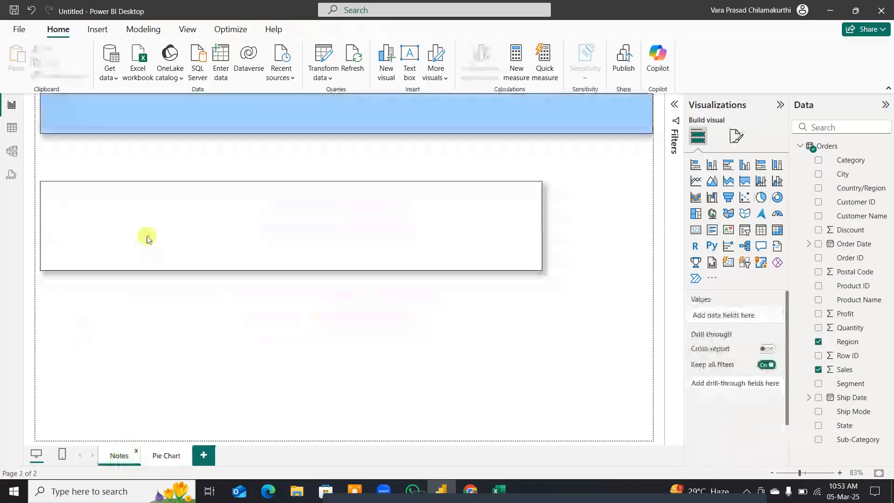
click(303, 231)
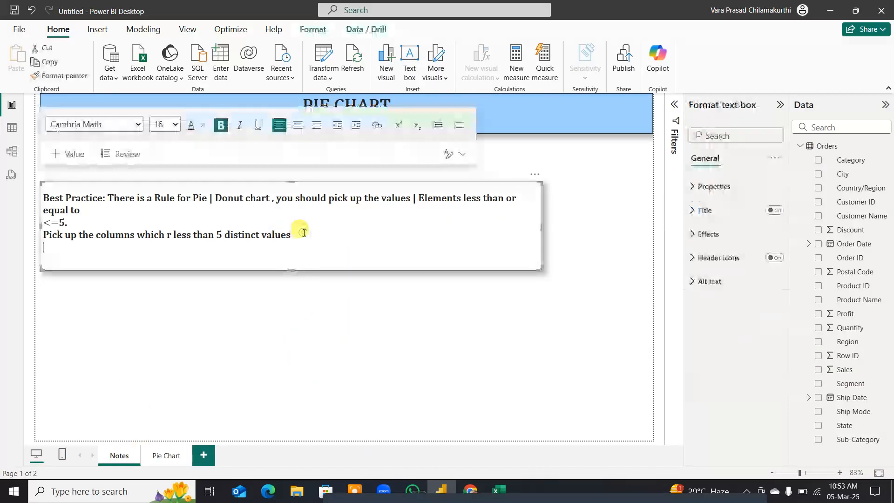
text(Focu)
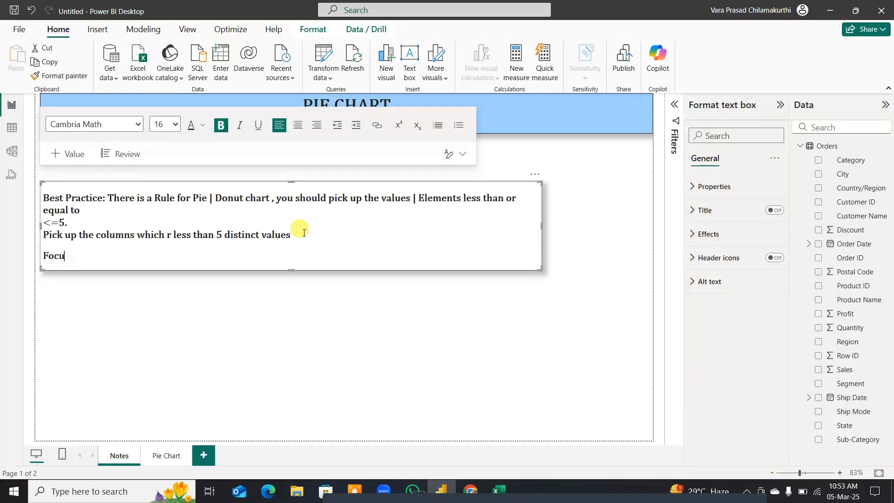
text(s Mode: once you cli)
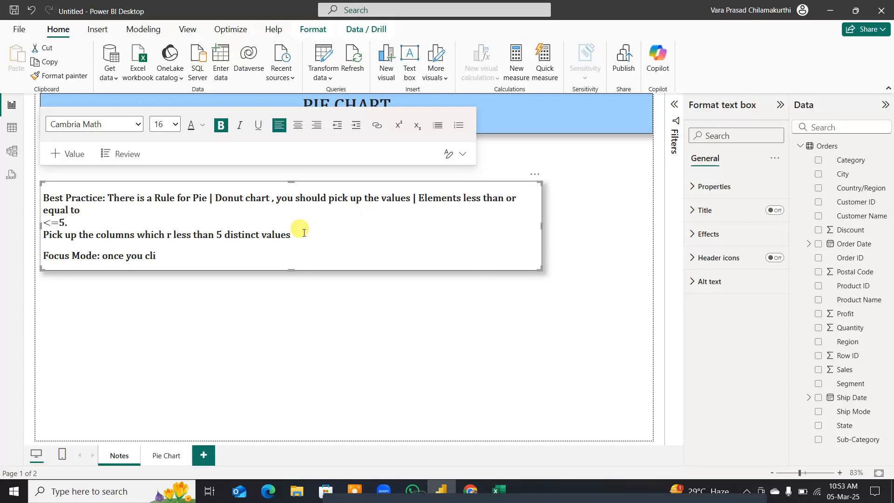
text(kck on Focus mode ,)
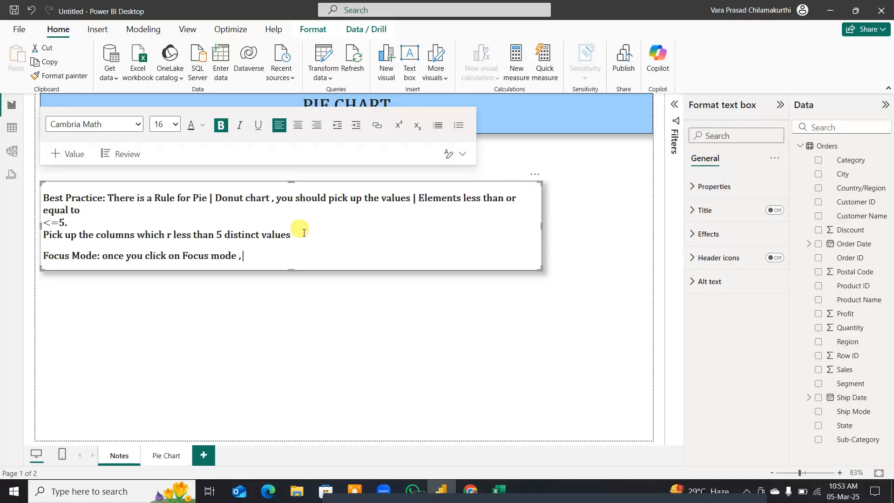
text(visualzation )
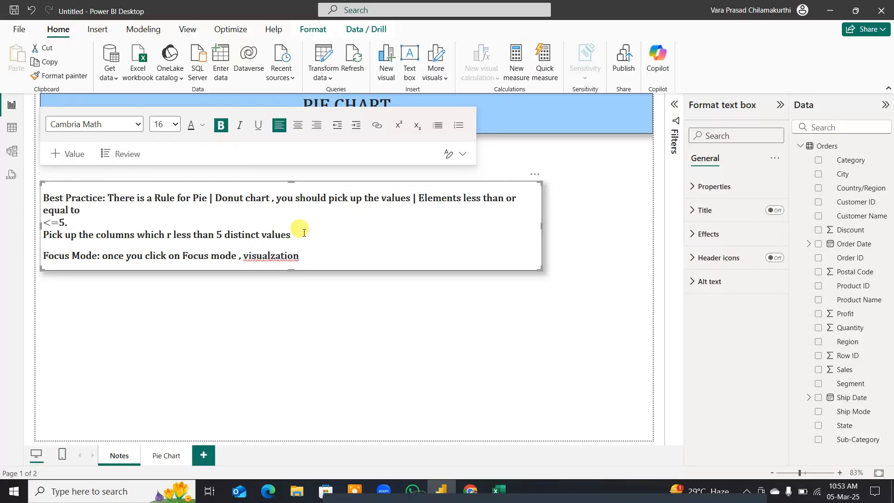
text(size becomes)
text(egg)
text(ger)
text(. )
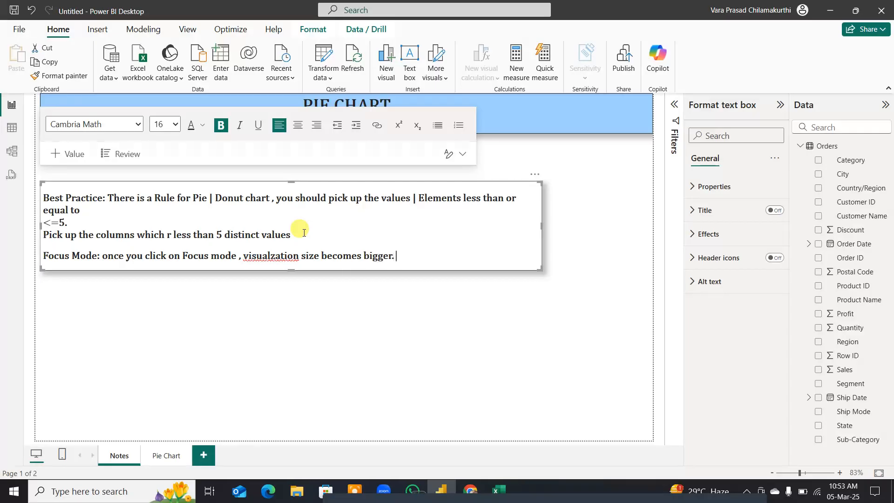
text(for our beeter und)
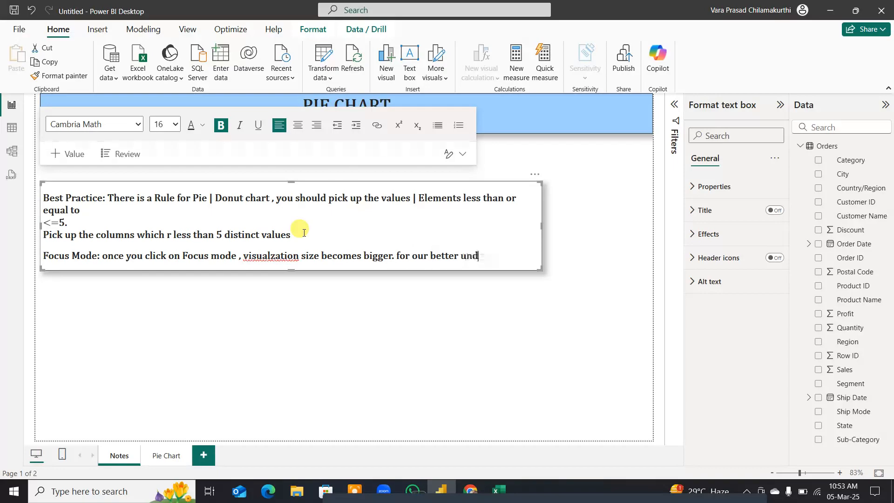
text(erstanding)
key(Return)
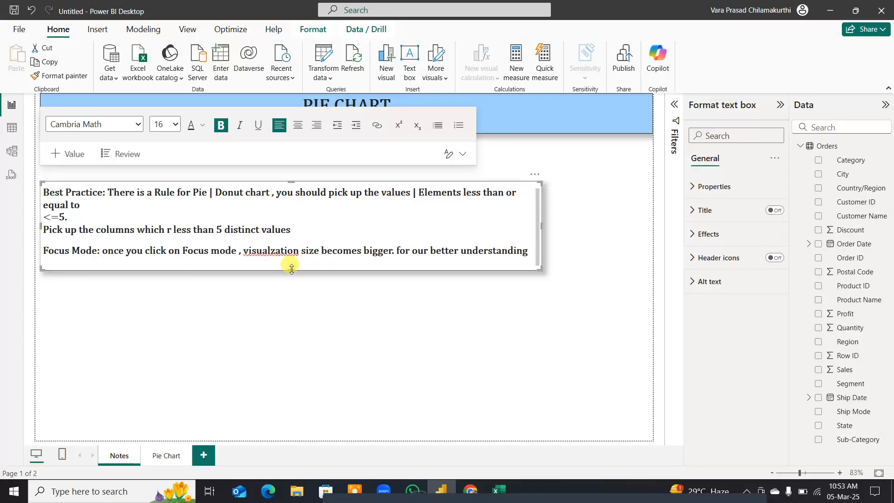
Step: Enlarge the notes text box and add the line "Back to Report: to get back to normal position"
drag(293, 269, 299, 310)
drag(539, 308, 591, 316)
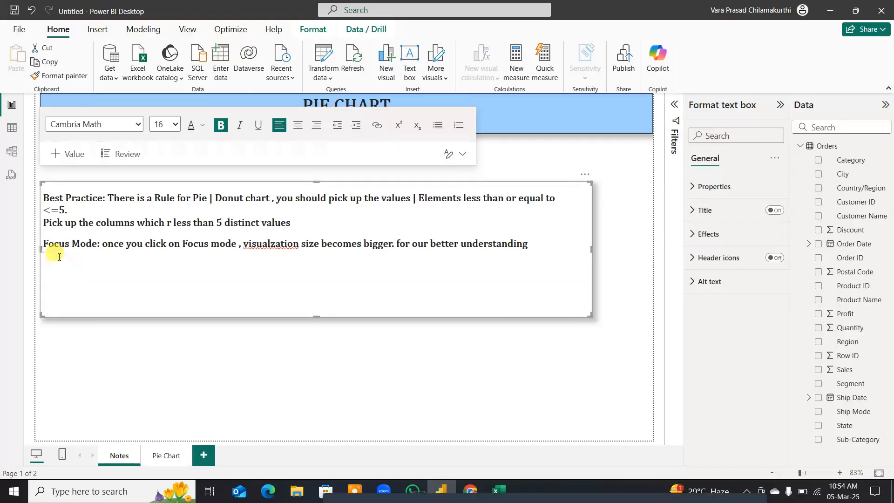
text(Back to Report: to get)
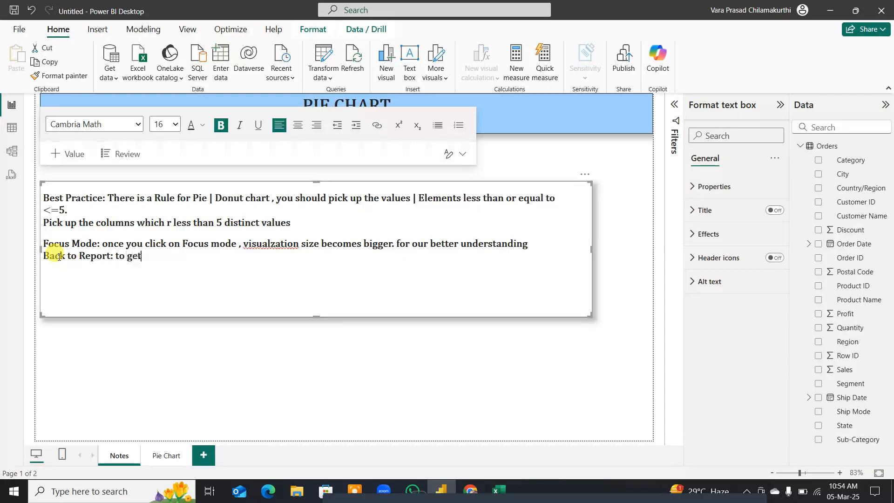
text( back to normal p)
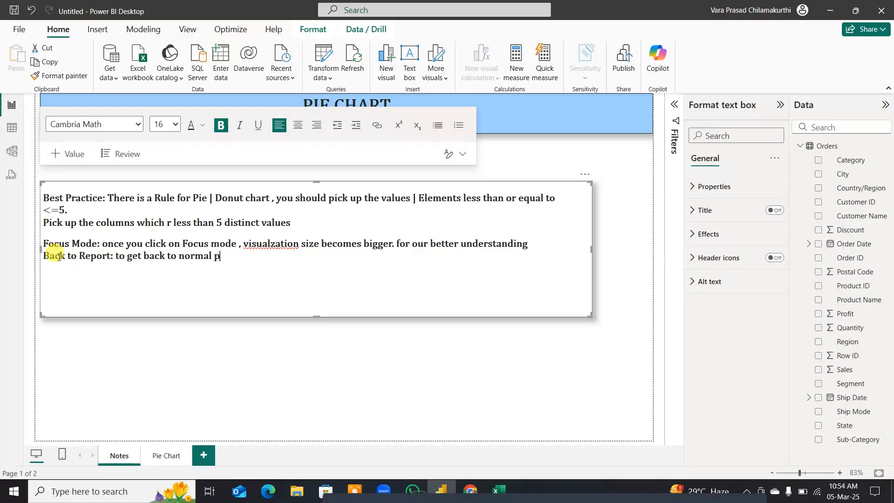
text(osition)
Step: Return to the Pie Chart page, turn the chart's legend on, and turn it off again
click(179, 456)
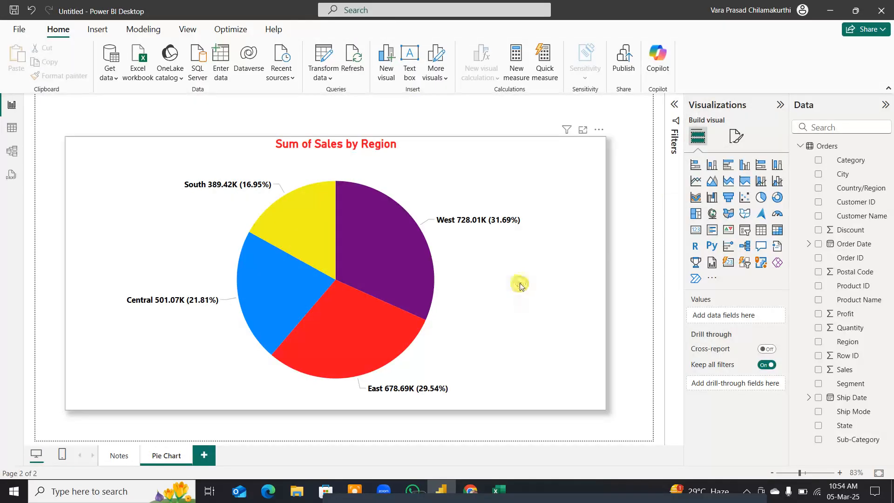
click(520, 284)
click(736, 139)
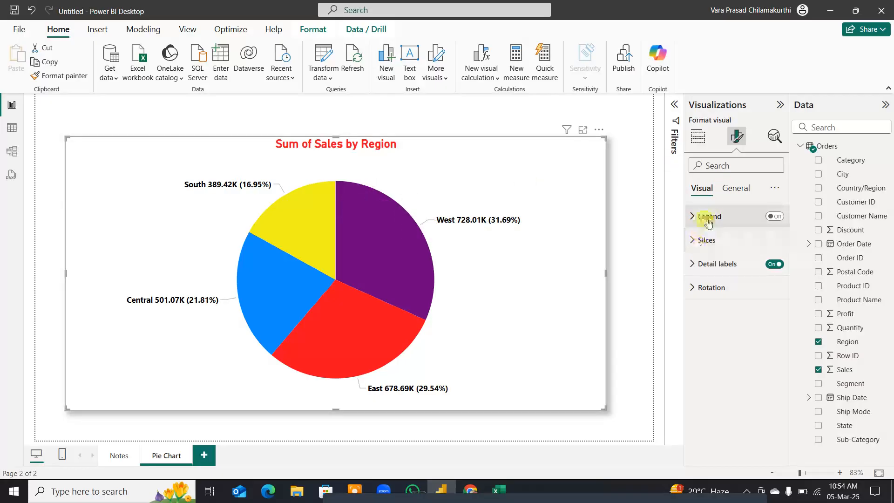
click(774, 217)
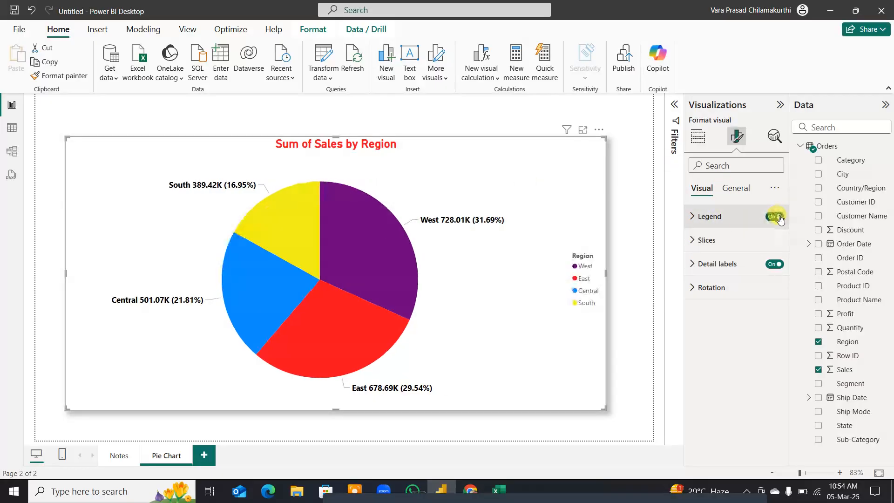
click(774, 217)
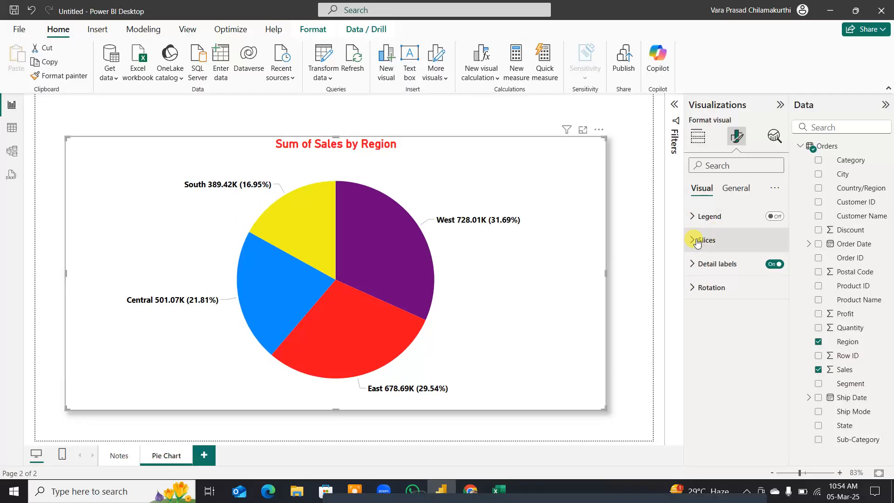
Step: Expand the pie chart's detail labels settings, circle their heading with a screen annotation, and clear the drawing
click(694, 263)
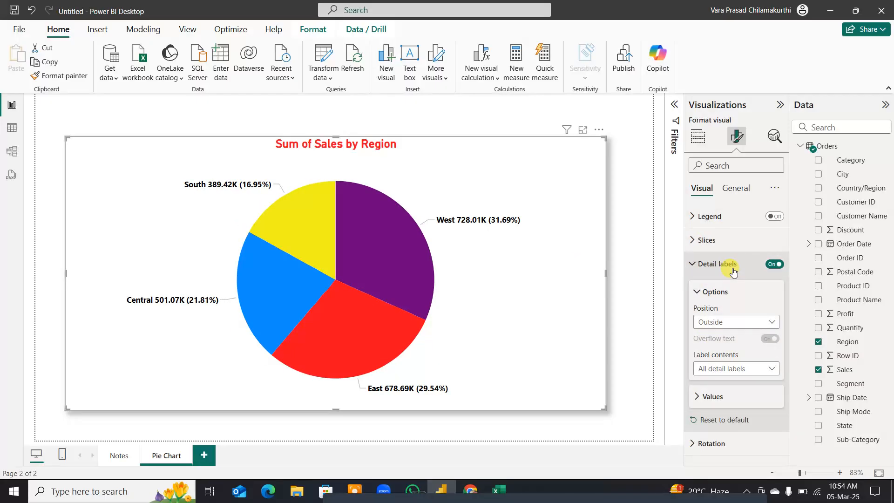
key(ctrl+alt+d)
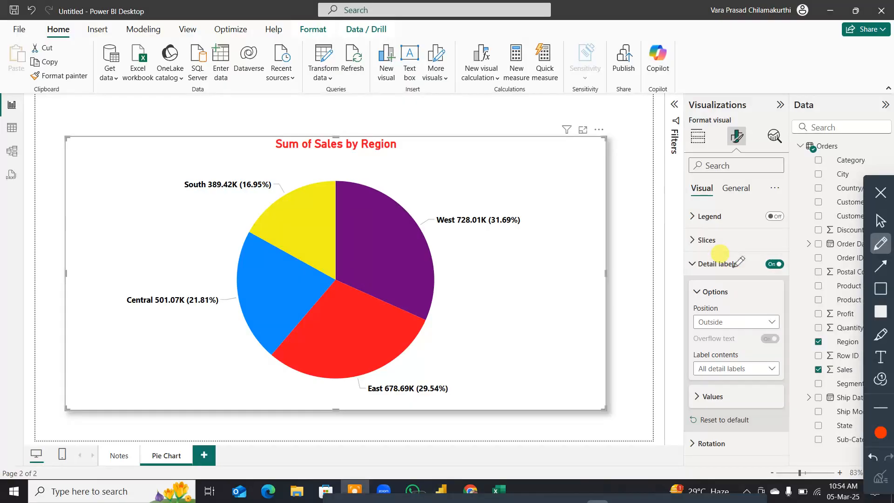
mouse_move(739, 257)
mouse_down()
mouse_move(681, 255)
mouse_move(677, 274)
mouse_move(750, 254)
mouse_up()
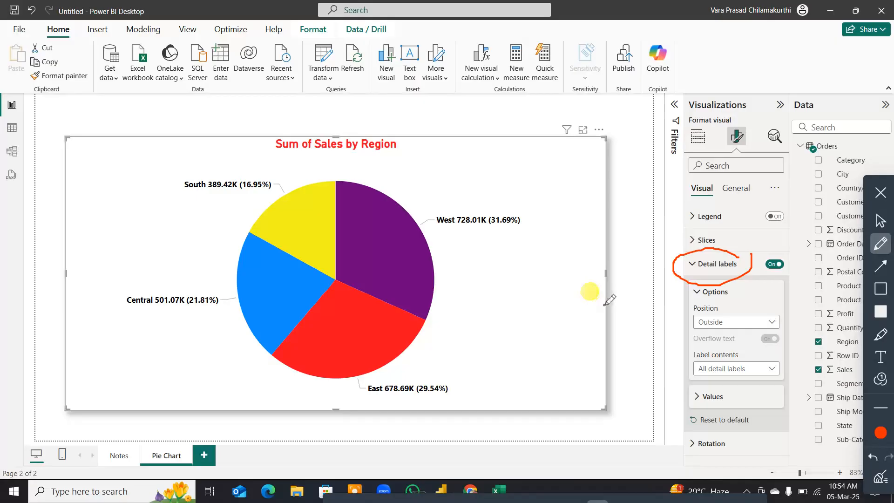
click(879, 476)
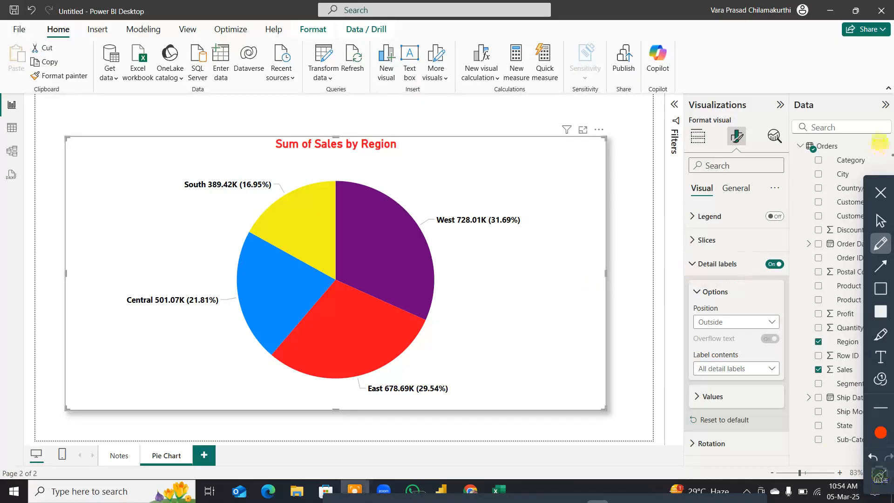
click(884, 195)
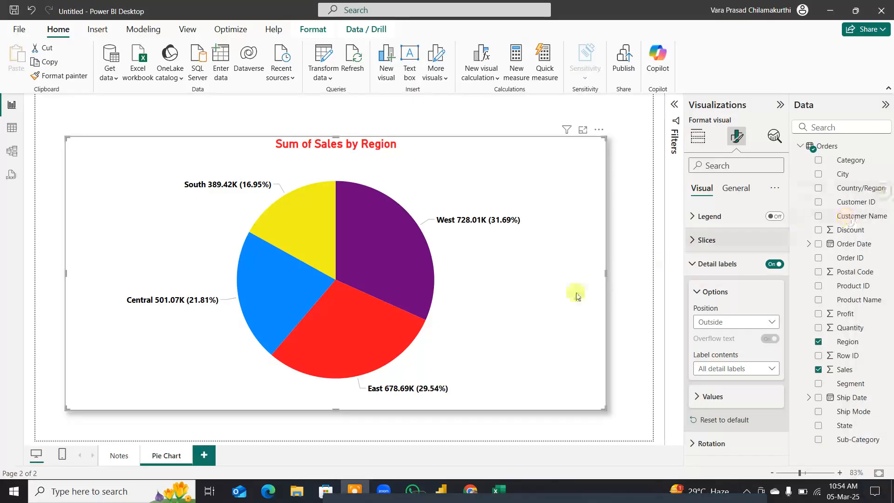
Step: Convert the pie chart to a stacked column chart to compare its data labels setting, and restore the pie chart
click(698, 136)
click(712, 165)
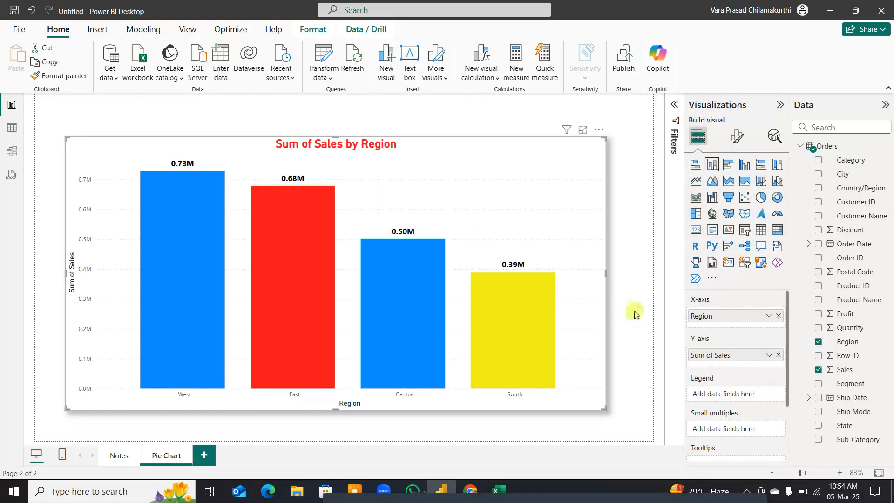
click(737, 137)
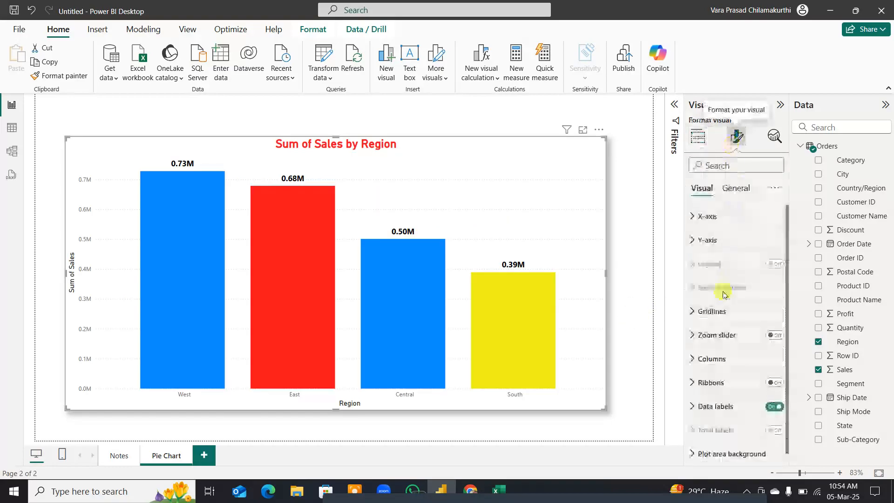
click(720, 409)
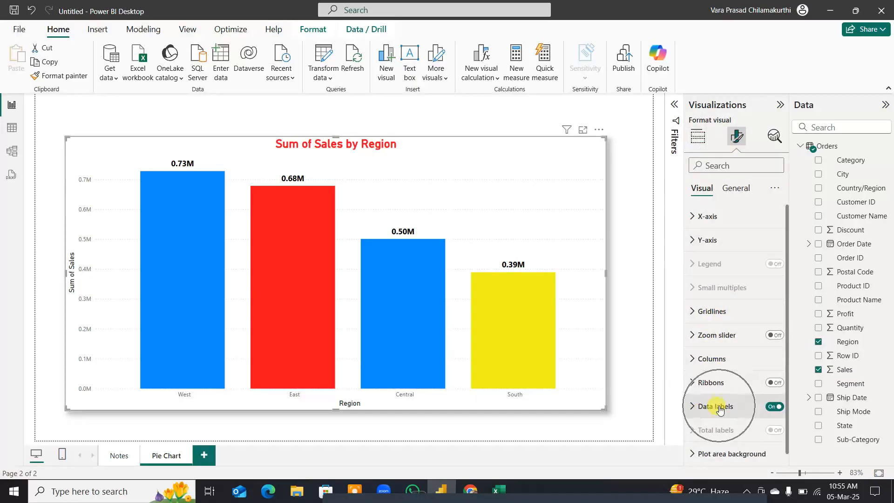
click(698, 137)
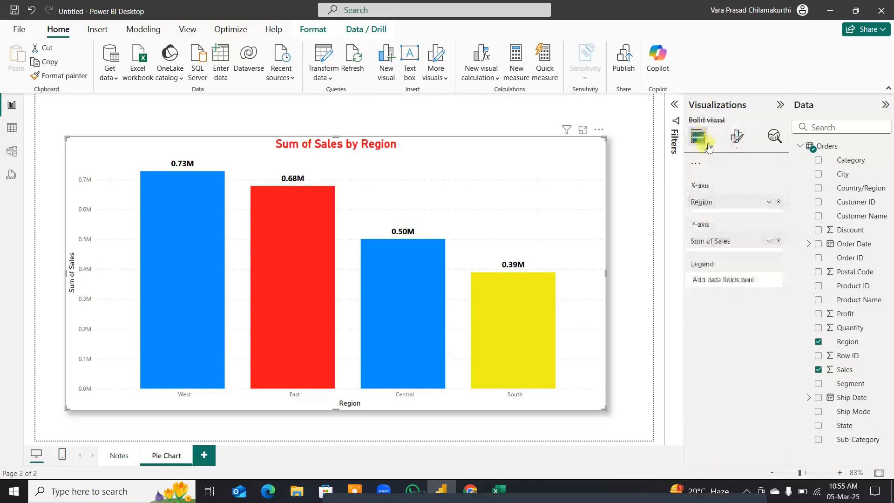
click(761, 197)
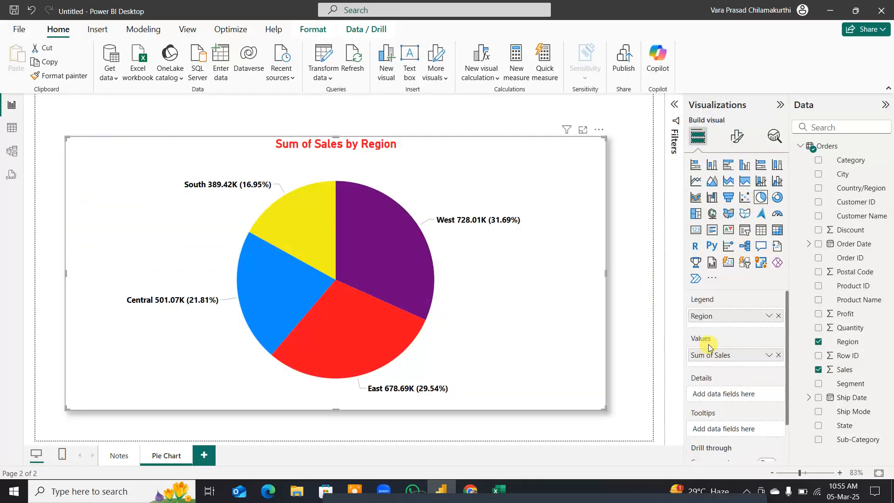
Step: Review the pie chart's detail label settings, including position, label contents, value font, color, display units and decimal places
click(729, 148)
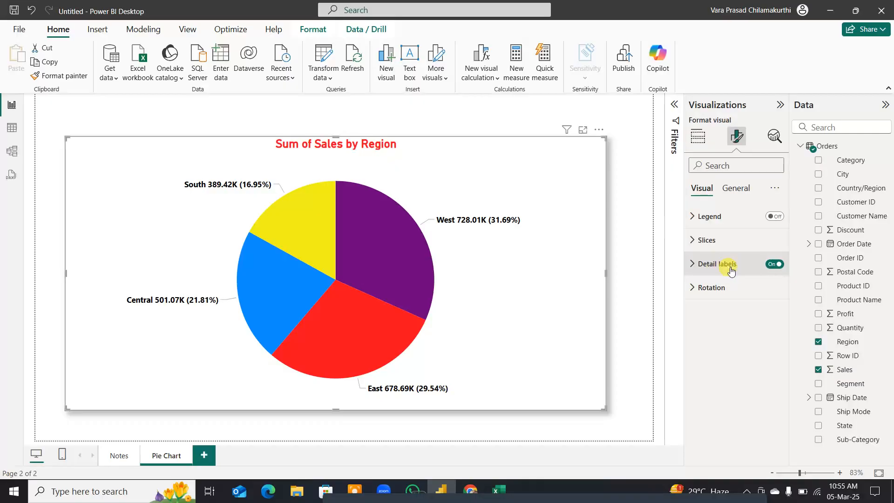
click(693, 265)
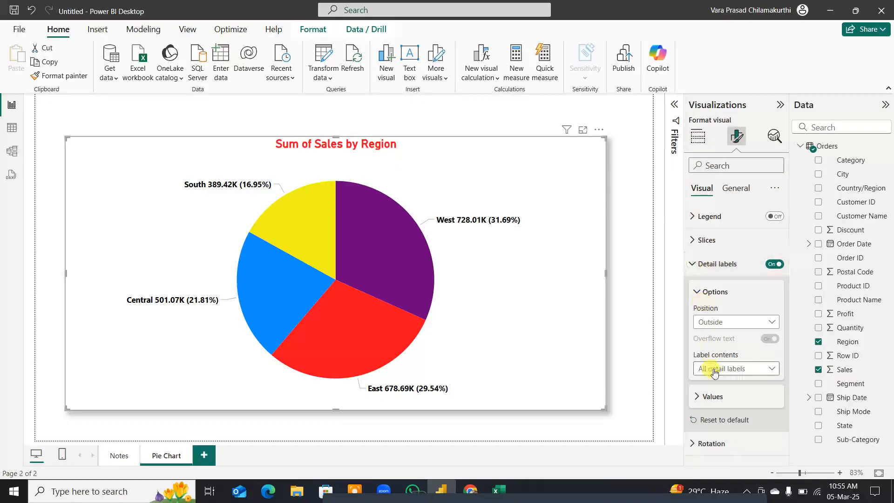
key(ctrl)
mouse_move(265, 309)
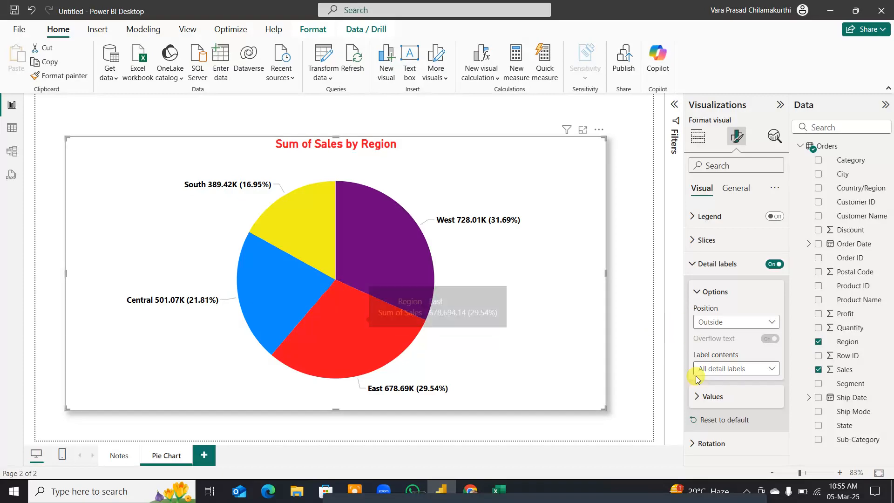
click(695, 396)
scroll(742, 379, down, 4)
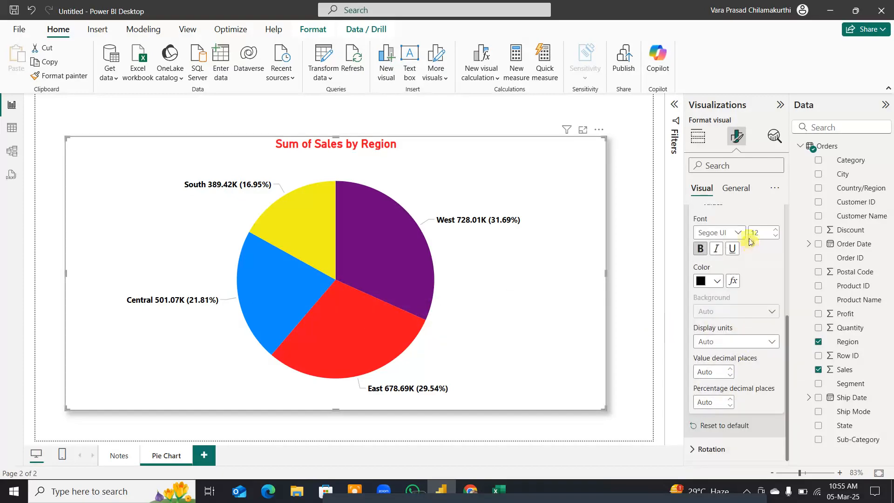
click(700, 249)
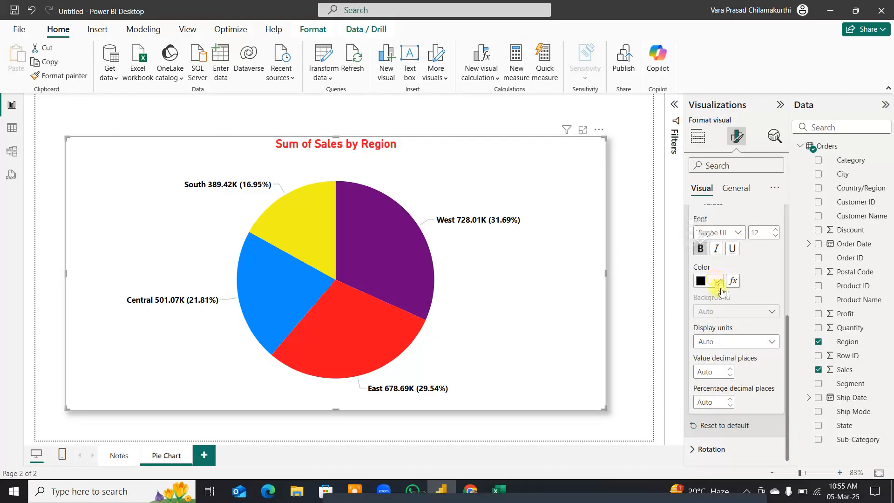
scroll(716, 284, up, 5)
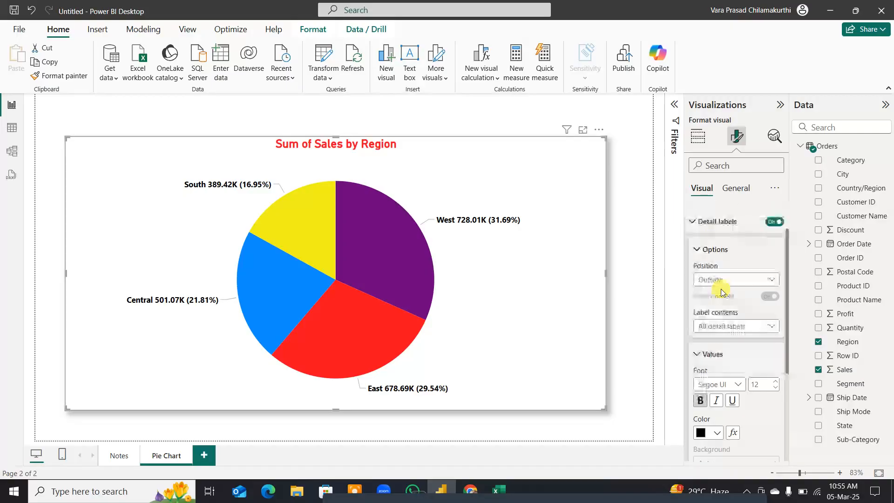
click(693, 264)
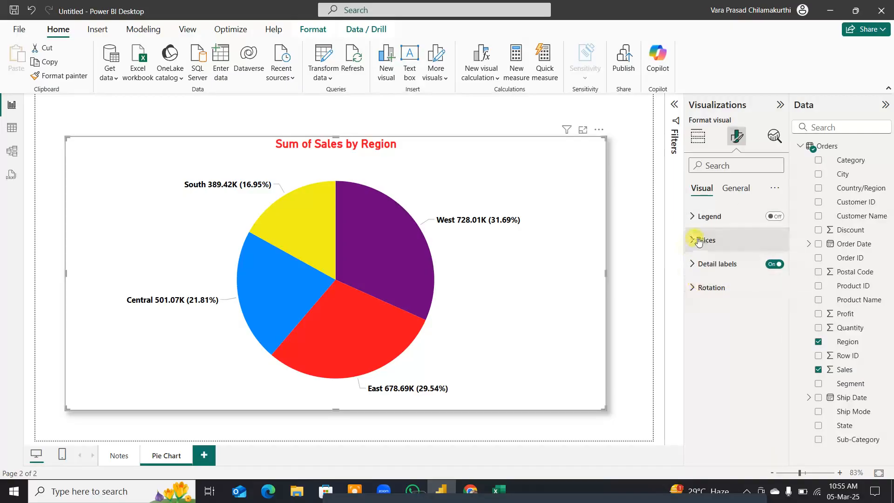
Step: Examine the slice color settings for each region and compare them with the slices of the pie
click(692, 240)
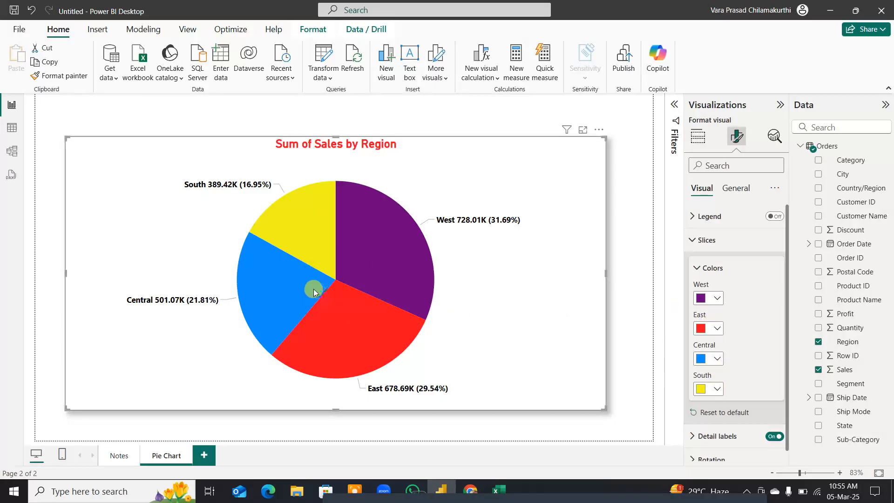
mouse_move(370, 332)
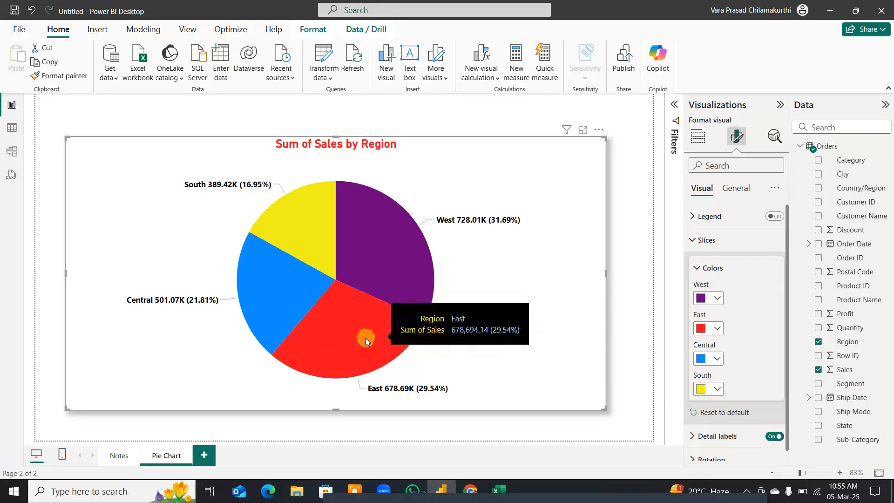
mouse_move(255, 292)
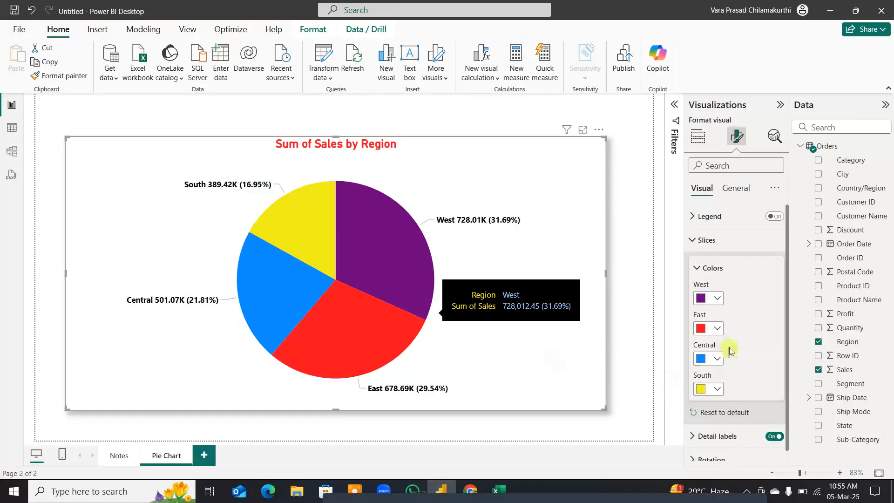
click(694, 246)
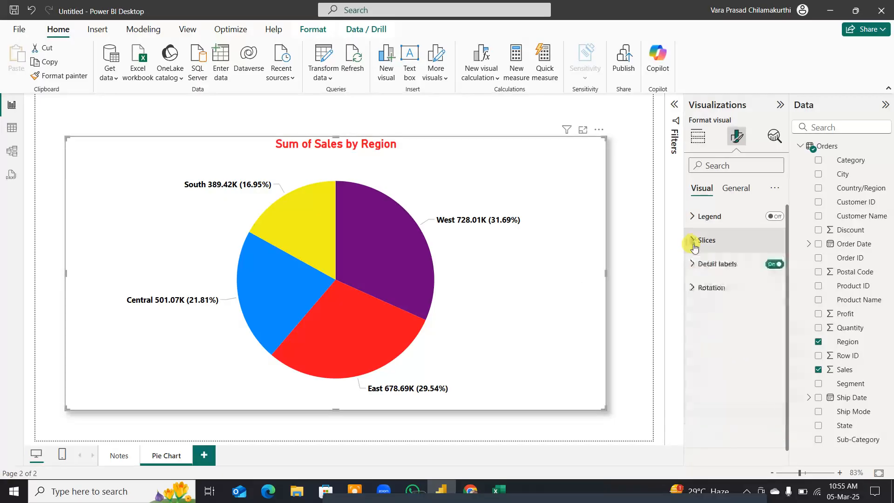
Step: Try a light blue background effect on the pie chart and restore the white background
click(739, 192)
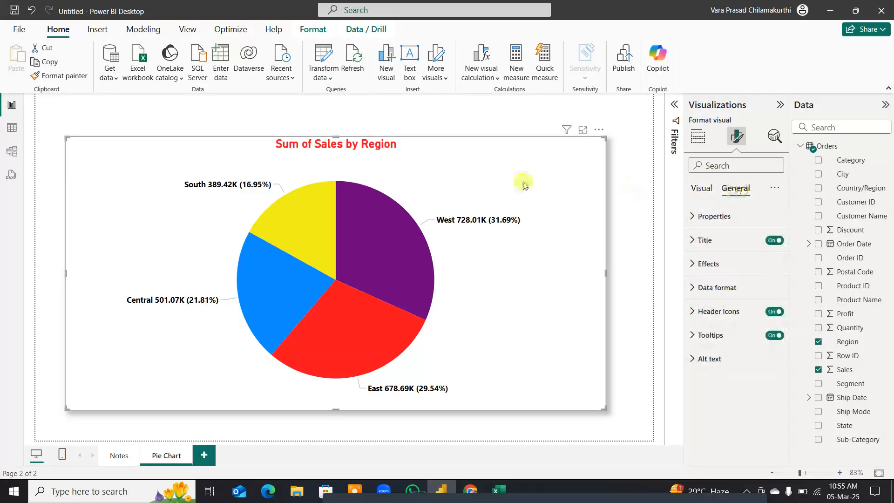
click(705, 264)
click(717, 321)
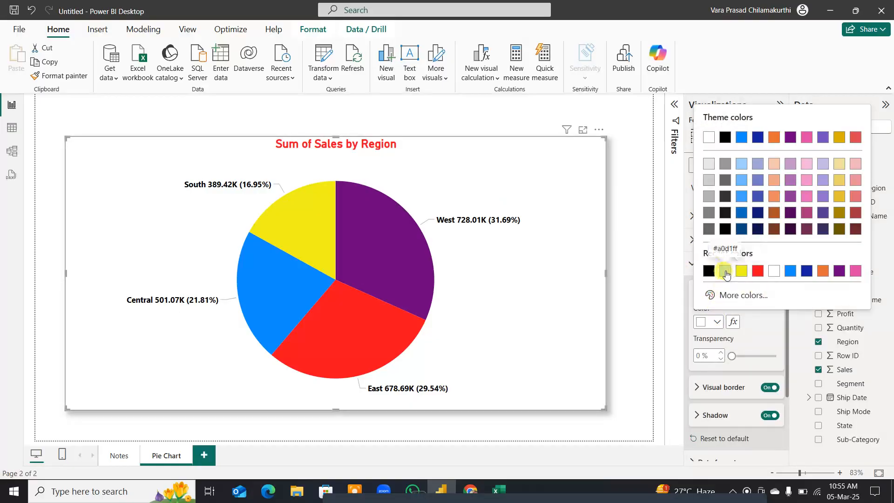
click(724, 271)
click(726, 274)
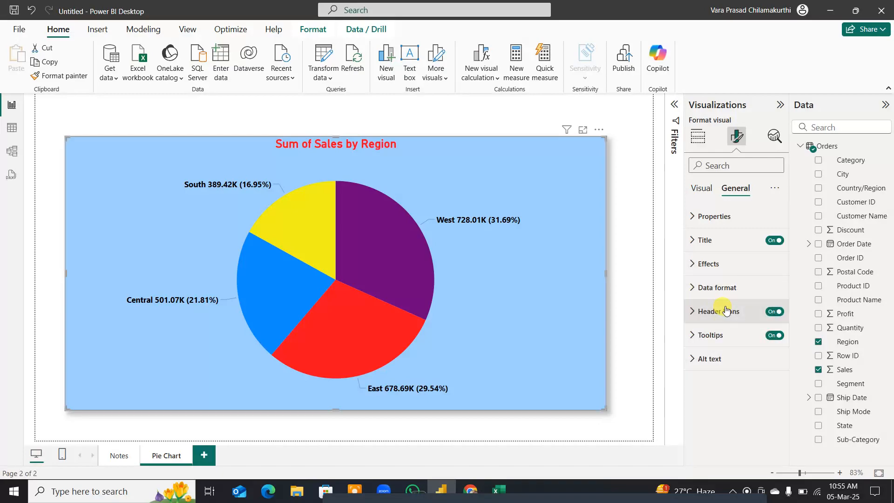
click(692, 263)
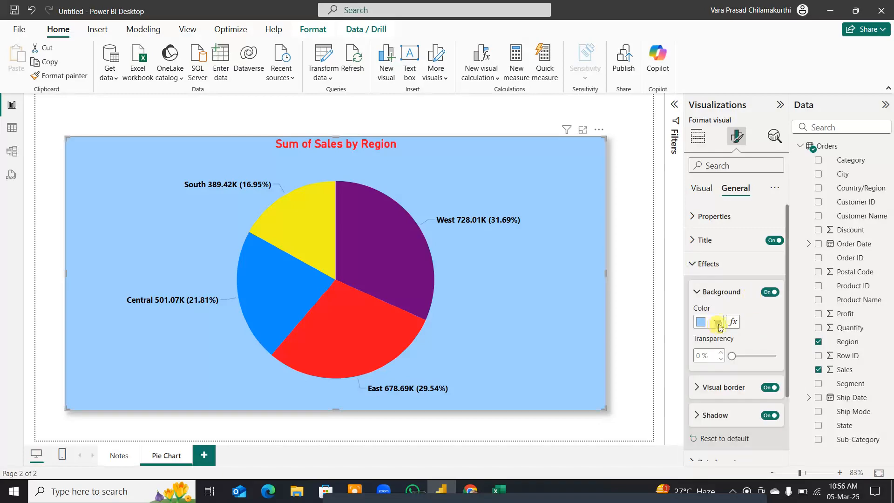
click(717, 322)
click(772, 272)
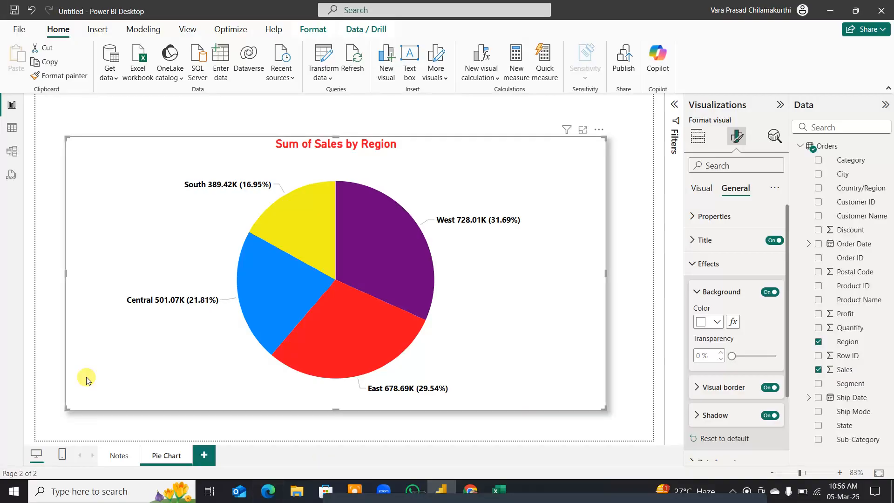
Step: Resize the pie chart from its lower-left corner so it is slightly wider and shorter
mouse_move(64, 408)
mouse_down()
mouse_move(120, 408)
mouse_move(88, 397)
mouse_move(52, 400)
mouse_up()
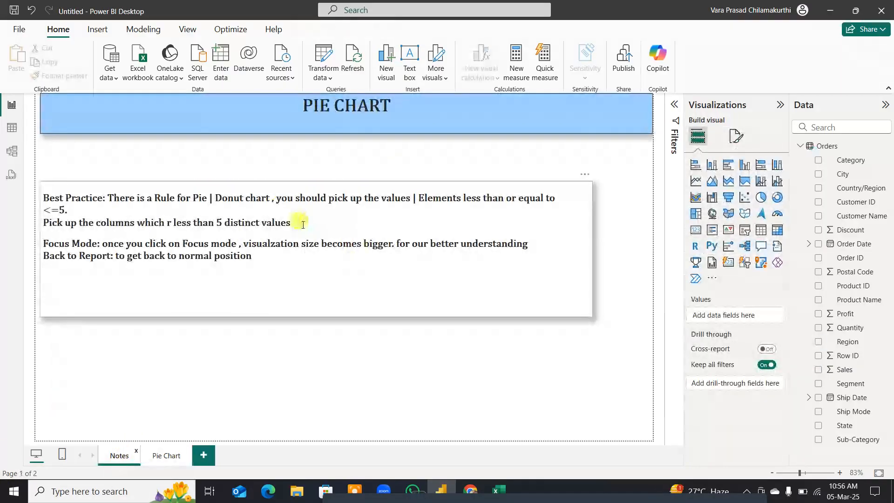
Step: On the Notes page, add the lines "Legend : will be removed" and "Detail labels :" below the distinct values note
click(300, 223)
key(Return)
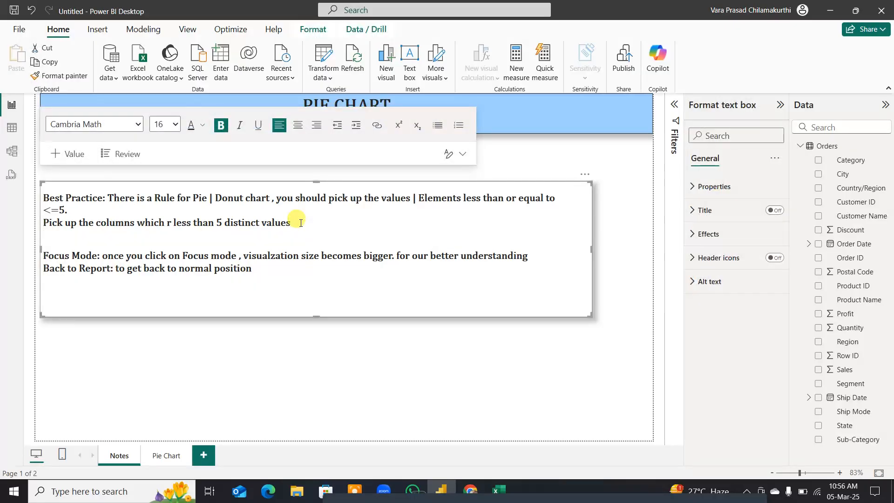
text(Legend : will be)
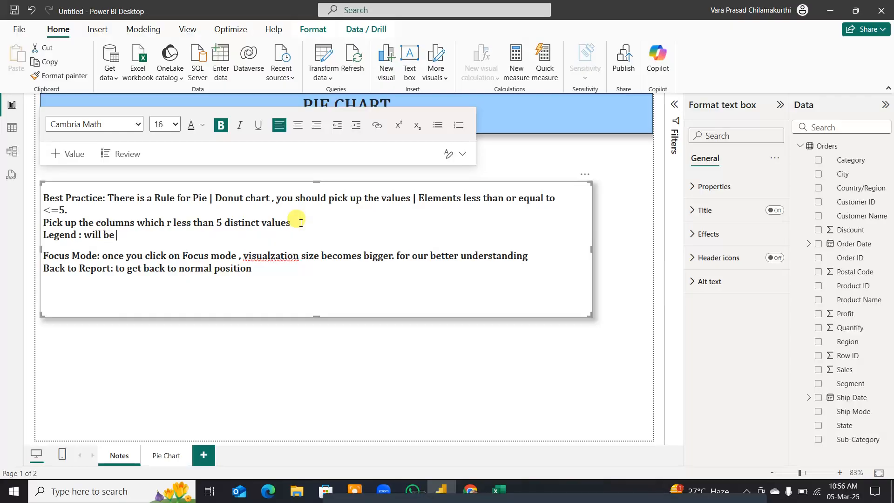
text( removed)
key(Return)
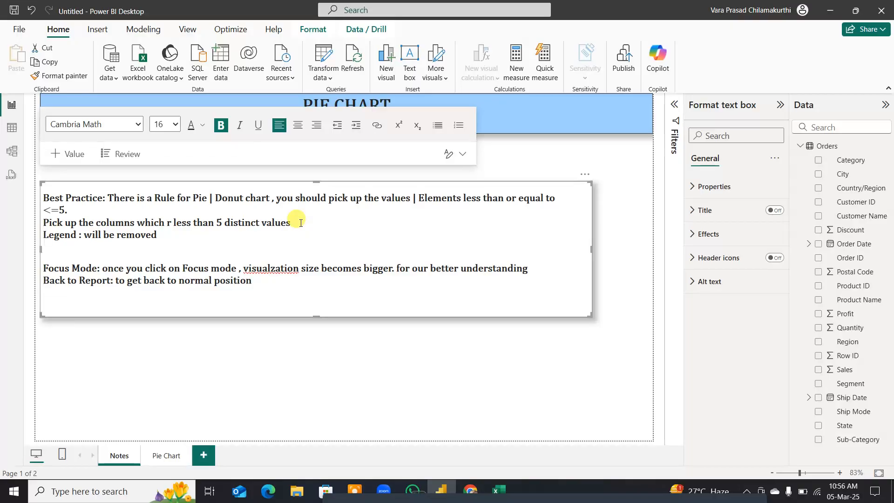
text(D)
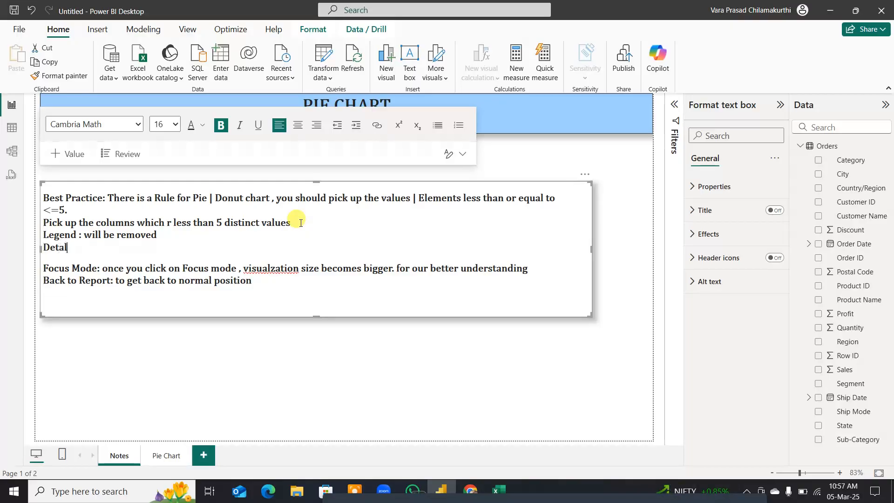
text(etail lable)
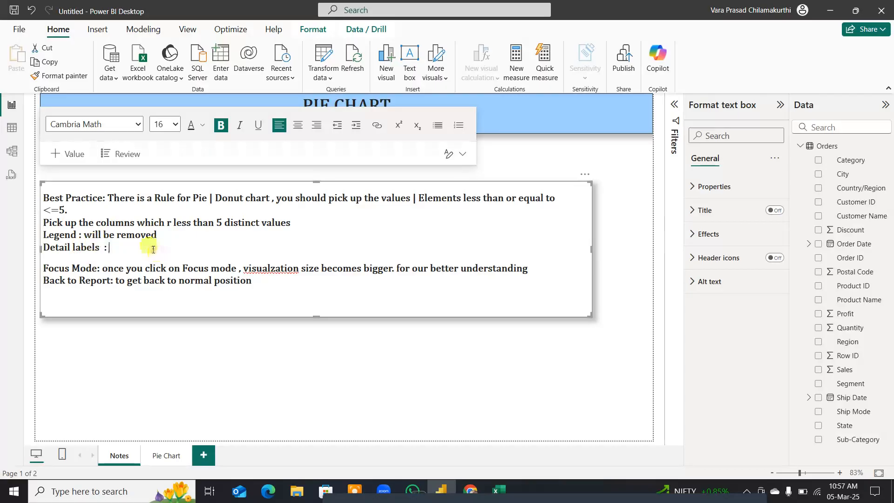
Step: Check the pie chart's label contents option and complete the detail labels line on the Notes page with "All Detail Labels"
click(168, 453)
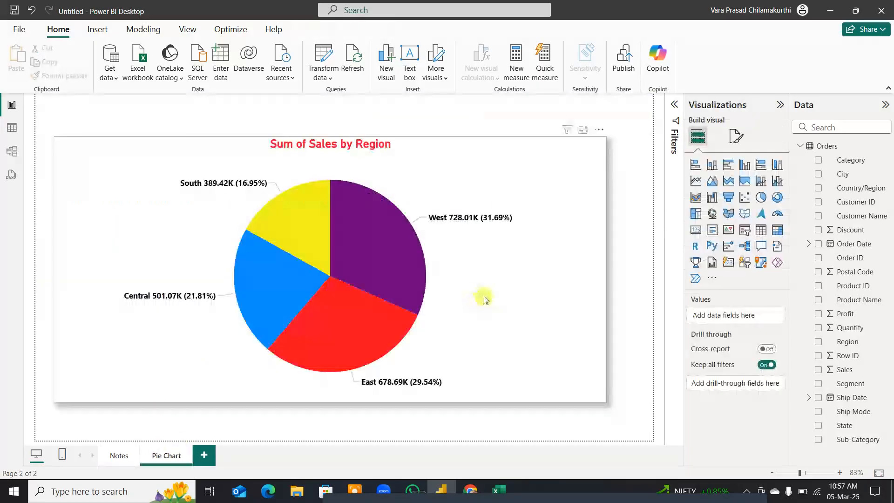
click(740, 144)
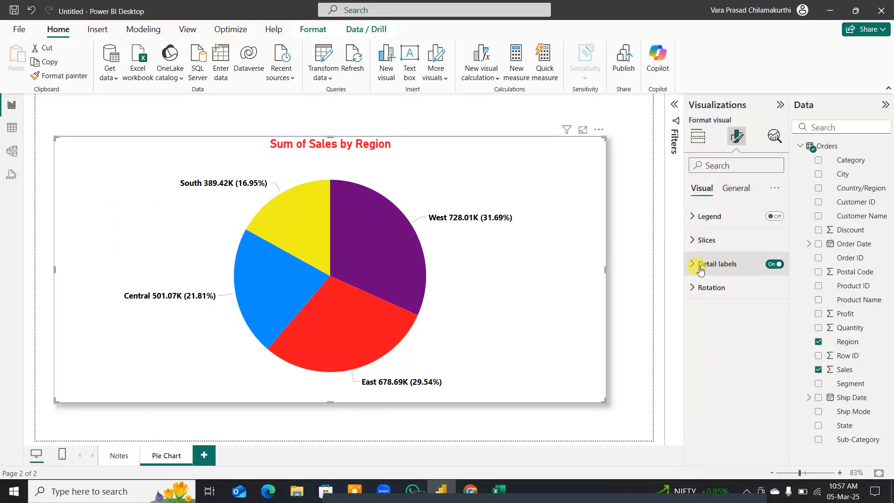
click(692, 265)
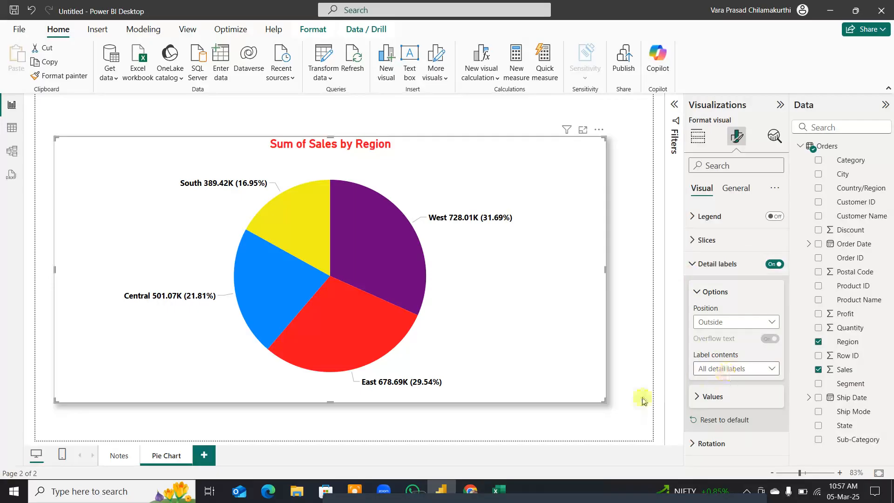
click(113, 457)
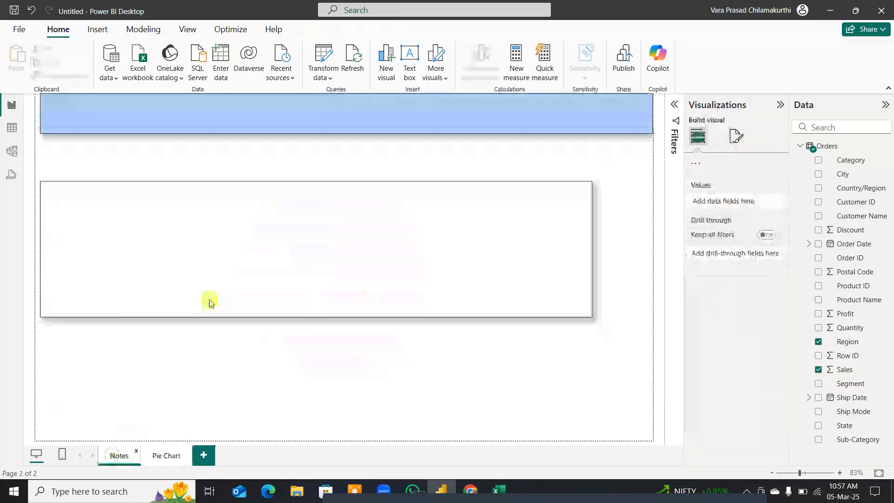
click(147, 246)
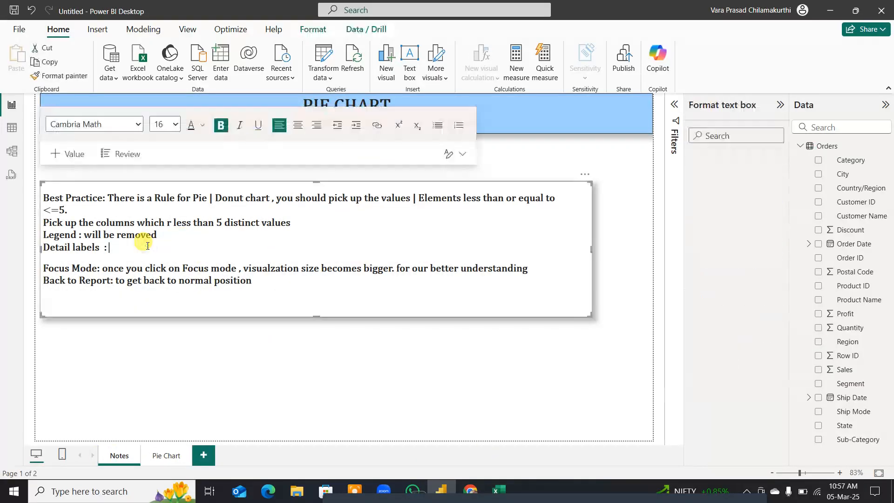
text(All Detail Labels)
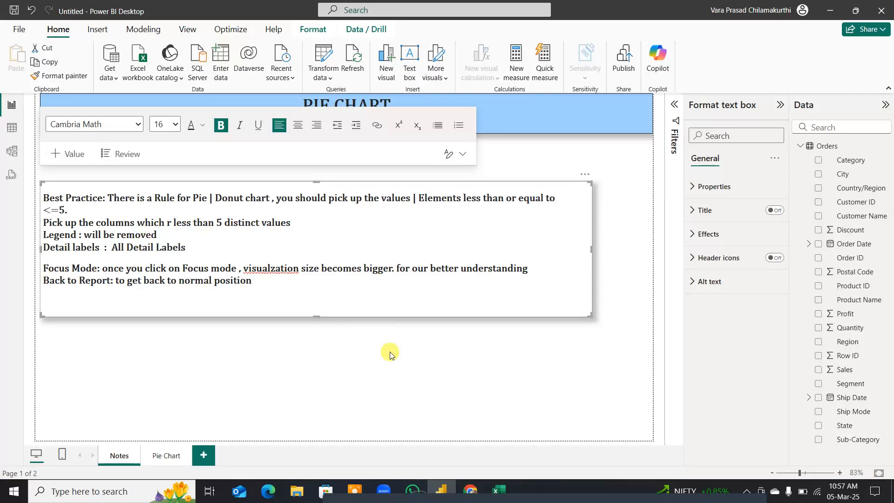
click(416, 297)
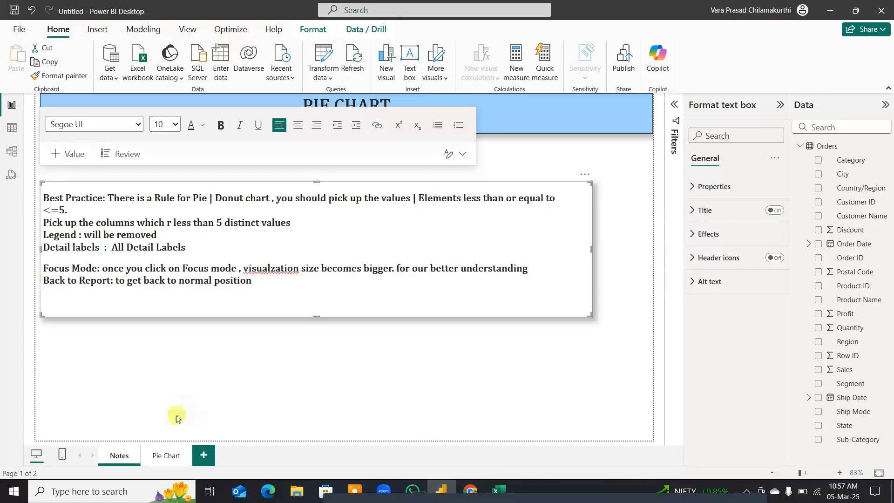
Step: Add a new report page after the Pie Chart page and name it DONUT
click(167, 456)
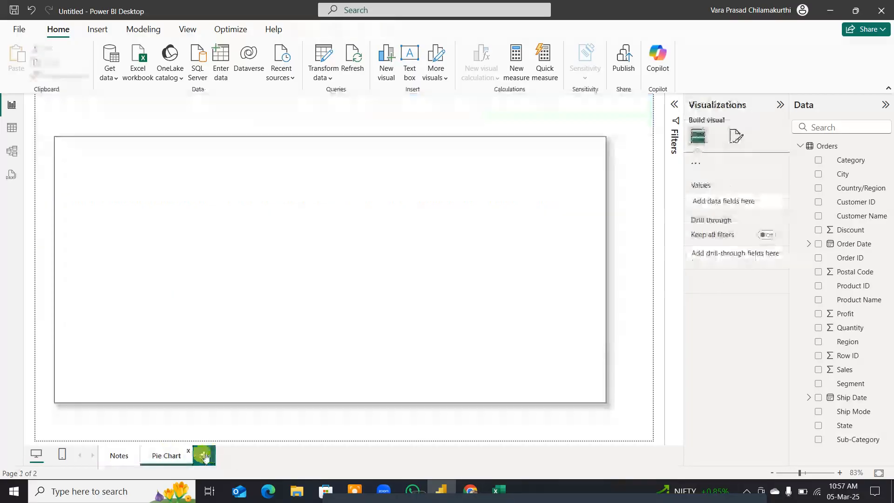
click(205, 457)
right_click(208, 455)
click(266, 422)
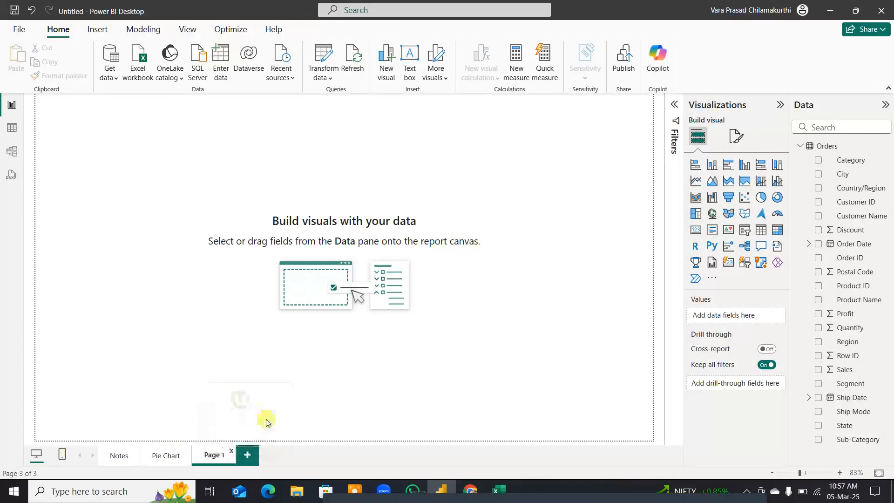
key(BackSpace)
key(Caps_Lock)
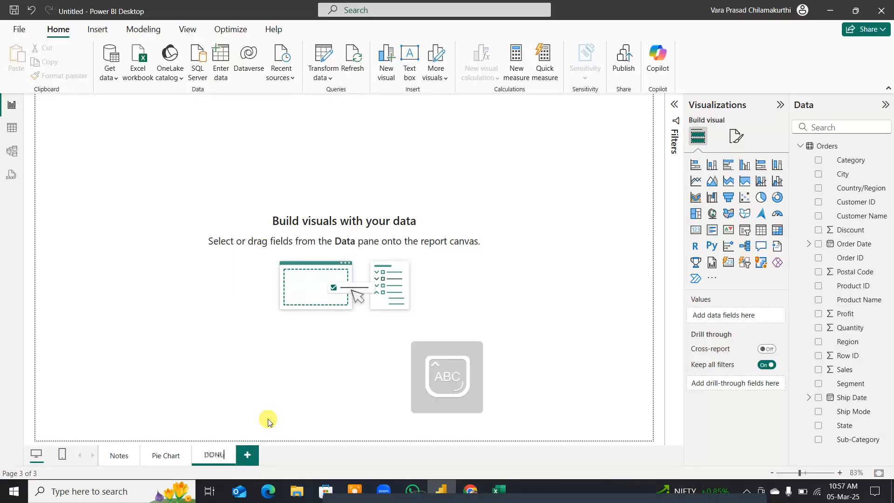
text(DONUT)
key(Caps_Lock)
key(Return)
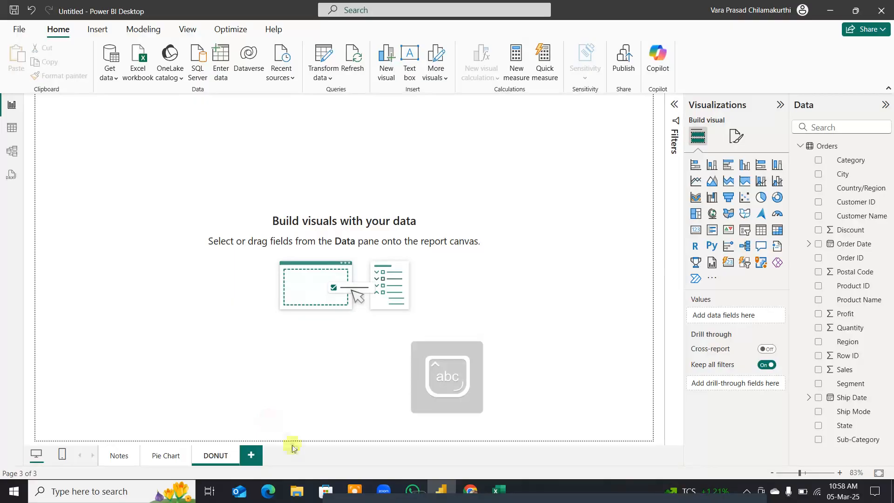
Step: Insert a text box spanning the top of the DONUT page with the heading "DONUT CHART"
click(409, 58)
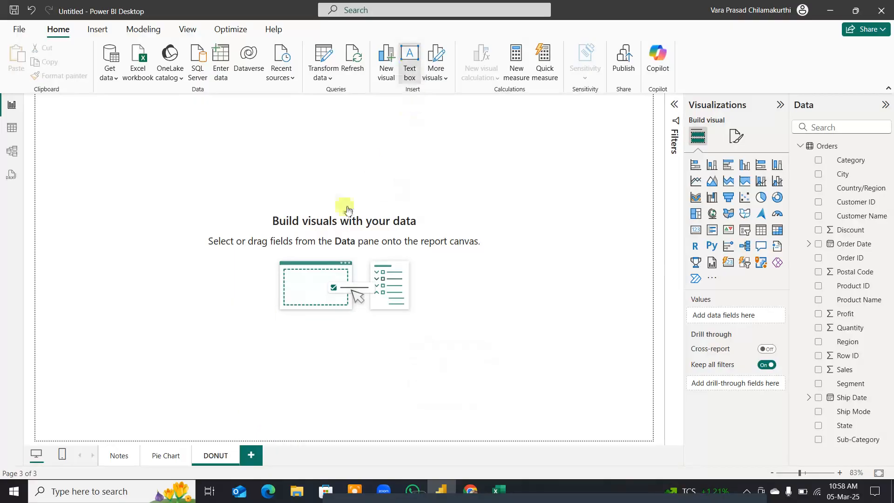
drag(171, 225, 649, 130)
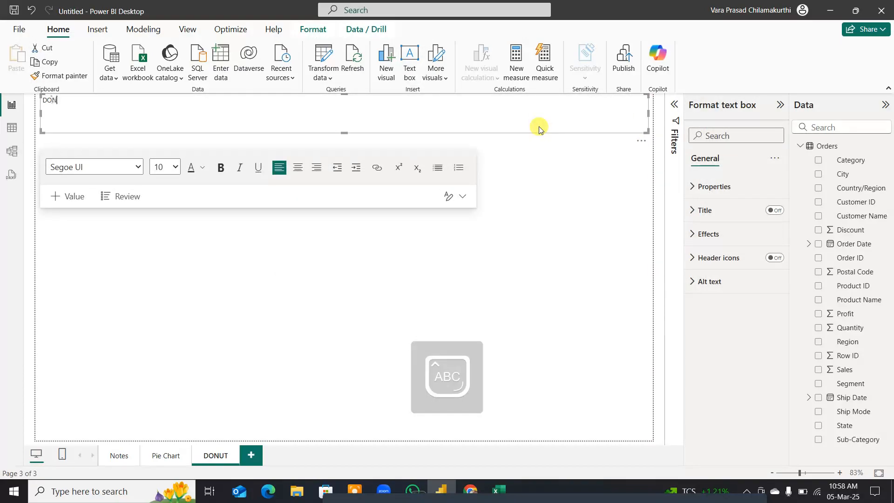
text(DONUT CHART)
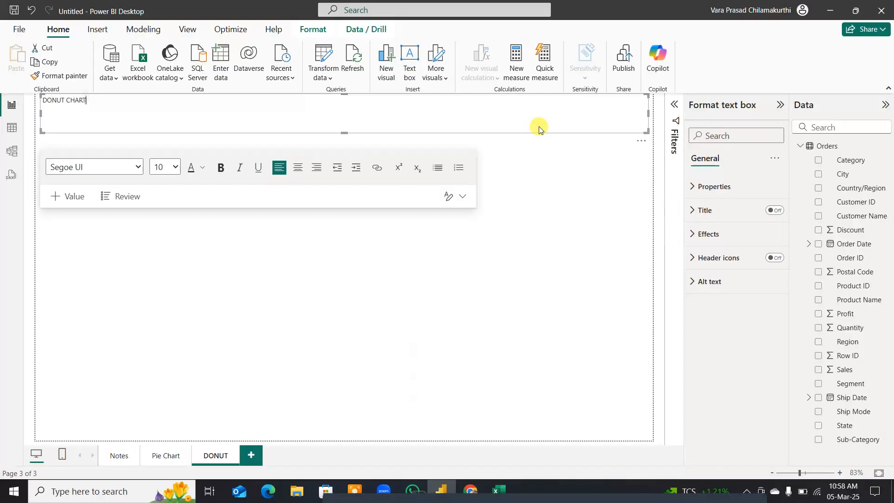
Step: Format the DONUT CHART title text as centred, bold, size 28, in Cambria Math
key(ctrl+a)
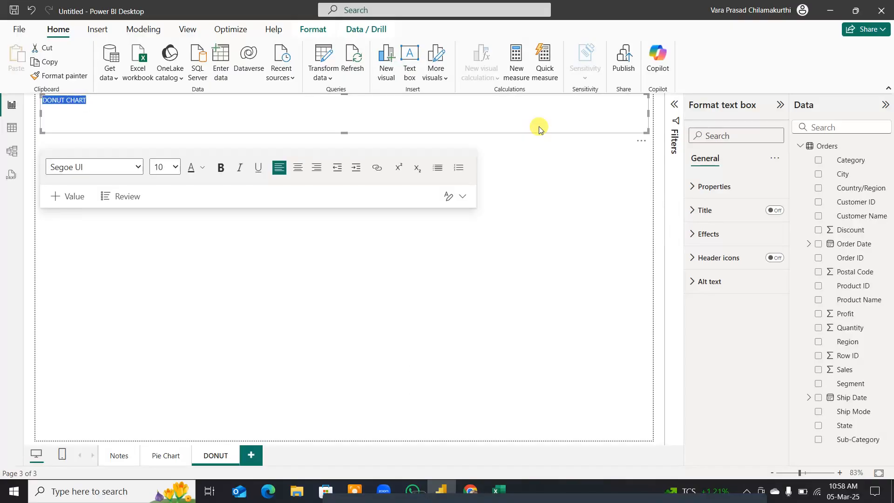
click(297, 167)
click(222, 169)
click(173, 167)
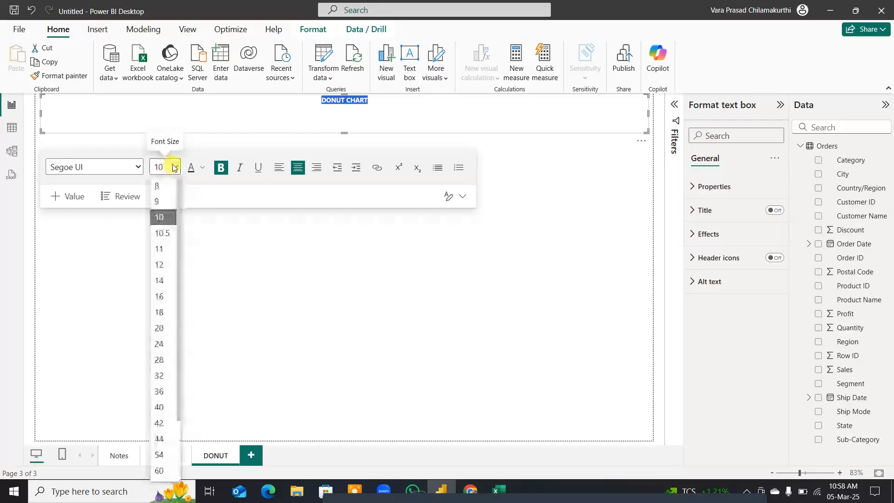
click(170, 359)
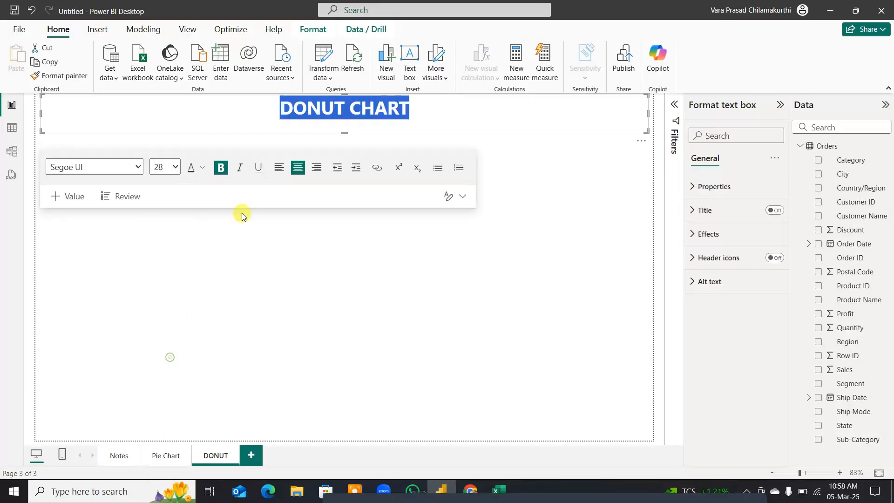
click(93, 167)
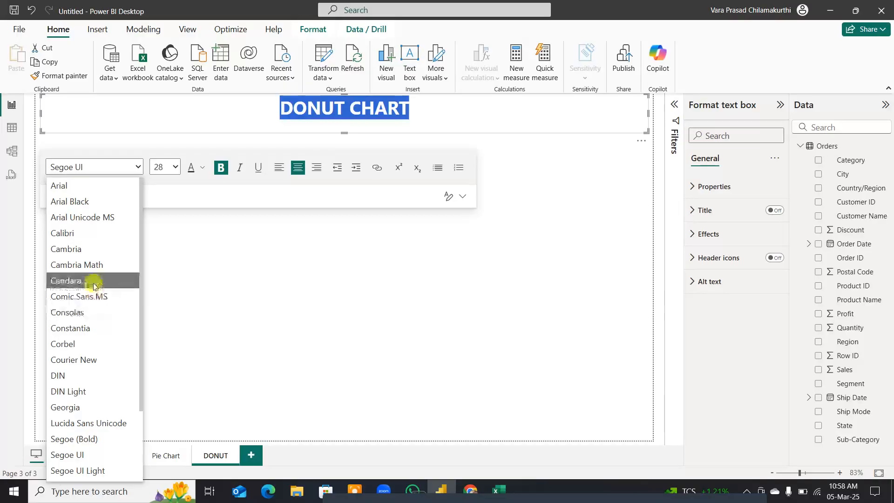
click(92, 266)
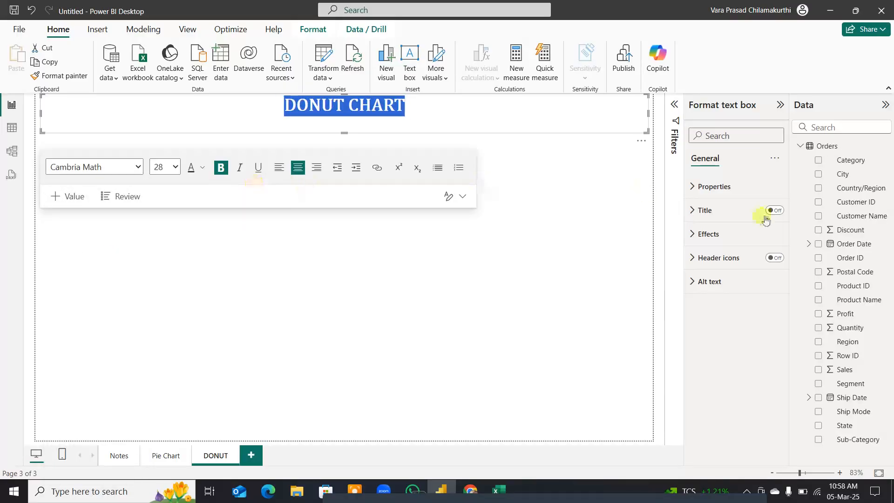
Step: Give the title text box a visual border, shadow and light blue background, and reduce its height slightly
click(718, 234)
click(770, 357)
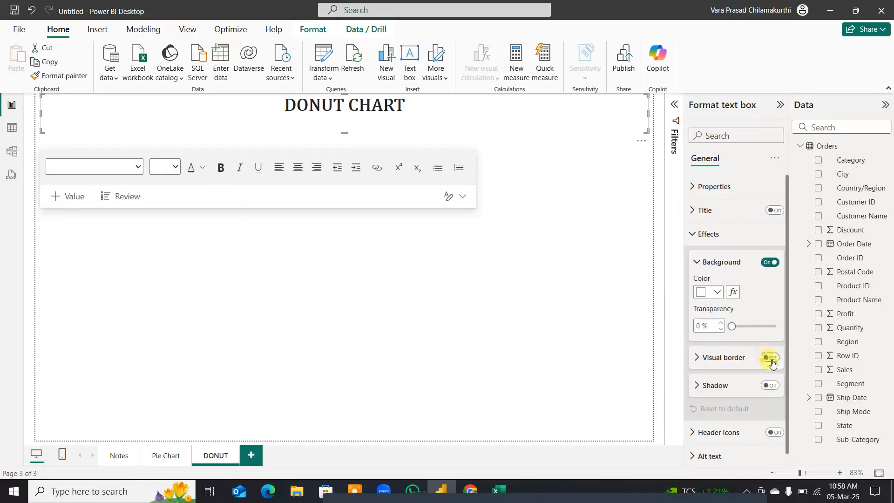
click(770, 385)
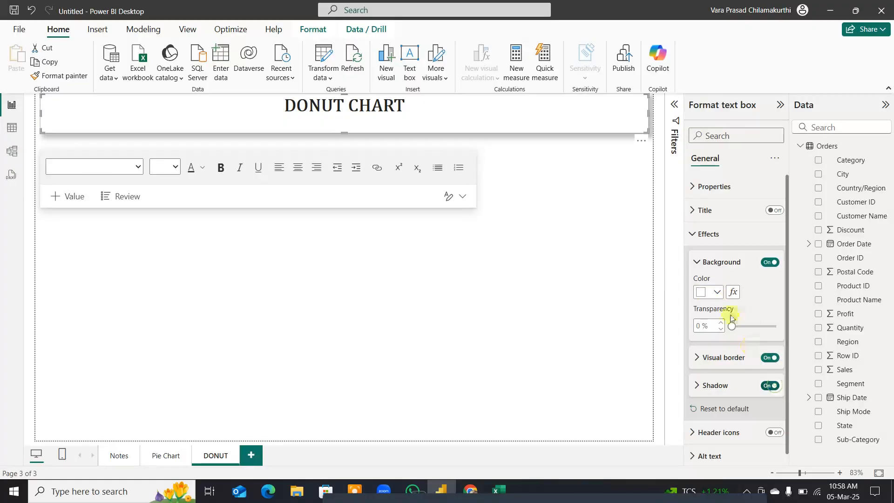
click(717, 293)
click(720, 238)
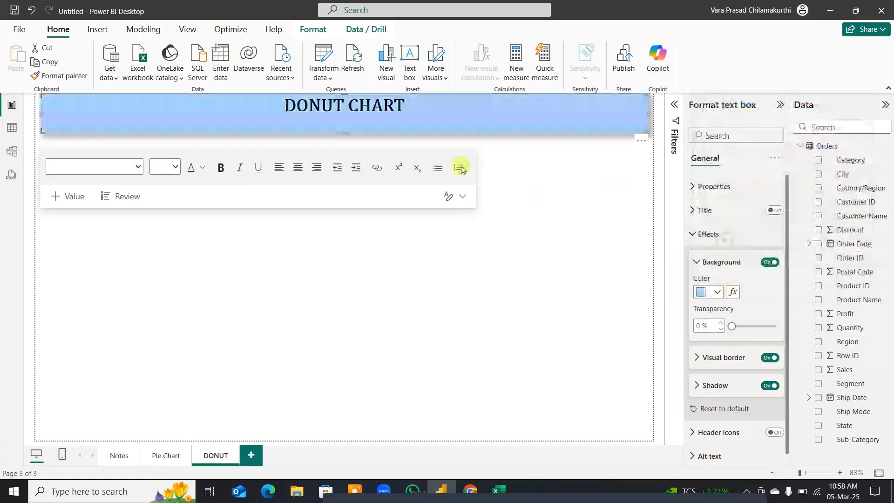
drag(345, 129, 345, 122)
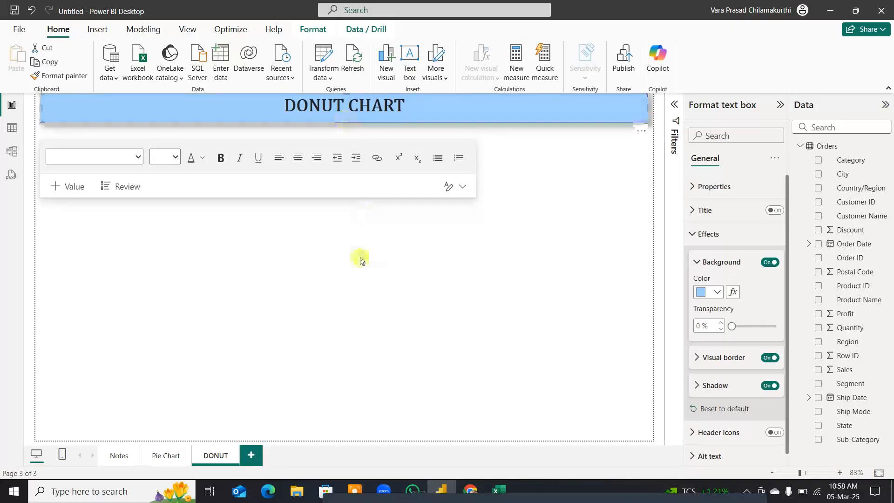
click(360, 260)
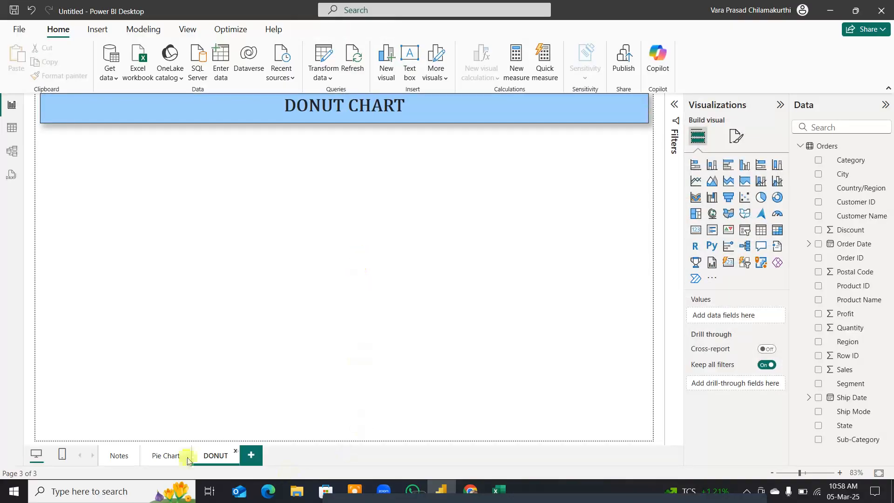
Step: Copy the pie chart from the Pie Chart page onto the DONUT page and shrink it to a small square below the title
click(166, 454)
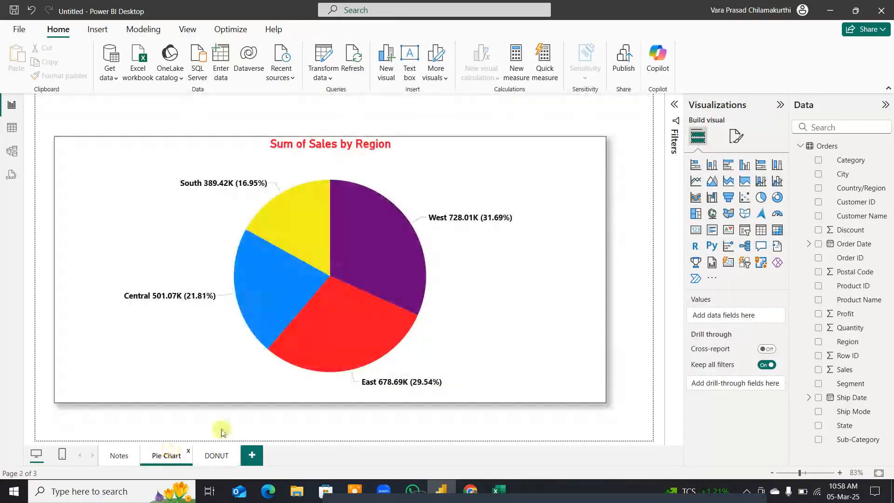
right_click(597, 299)
mouse_move(605, 303)
click(733, 301)
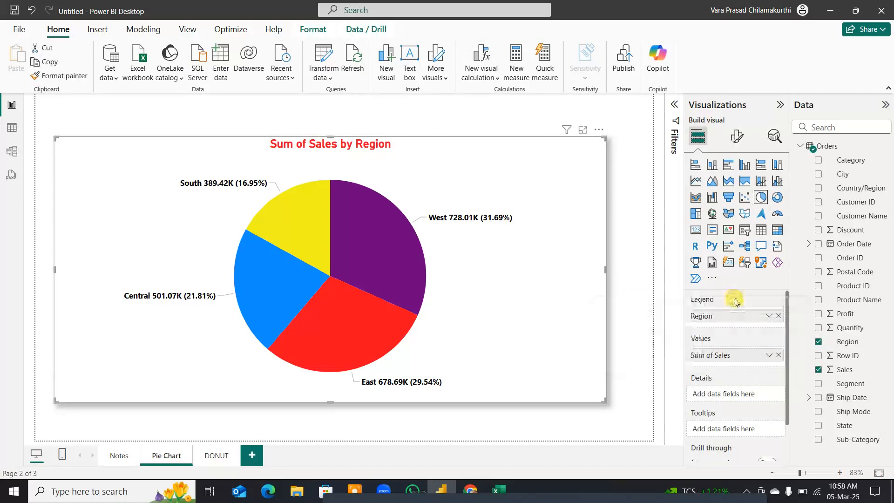
click(209, 455)
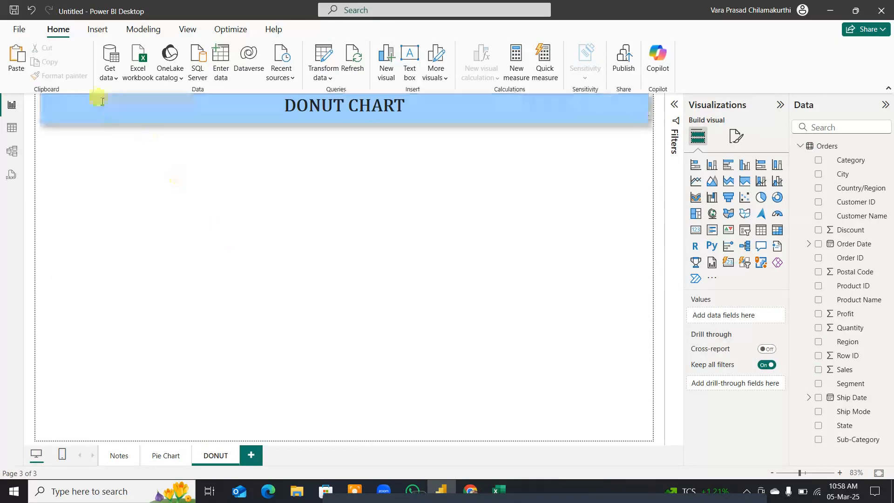
key(ctrl+v)
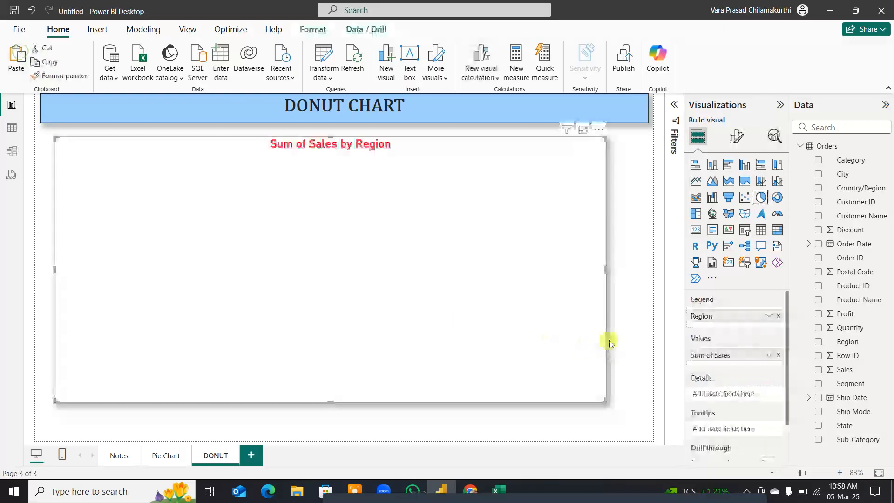
drag(604, 399, 199, 278)
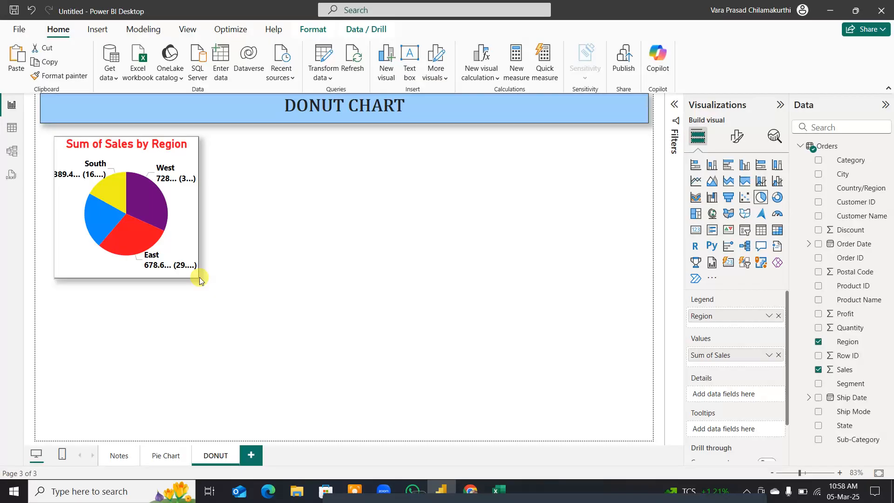
Step: Add a larger donut chart beside the pie chart, with Region as the legend and Sales as the values
click(425, 227)
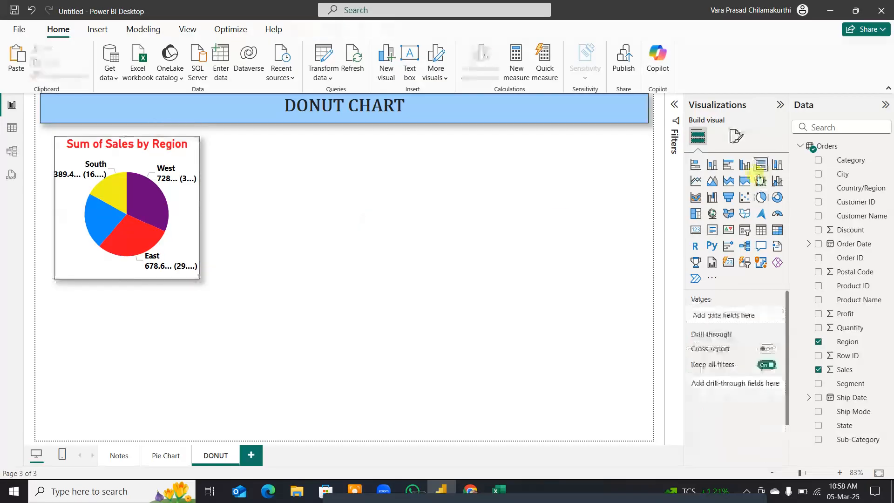
click(776, 198)
drag(126, 348, 515, 198)
drag(449, 277, 283, 288)
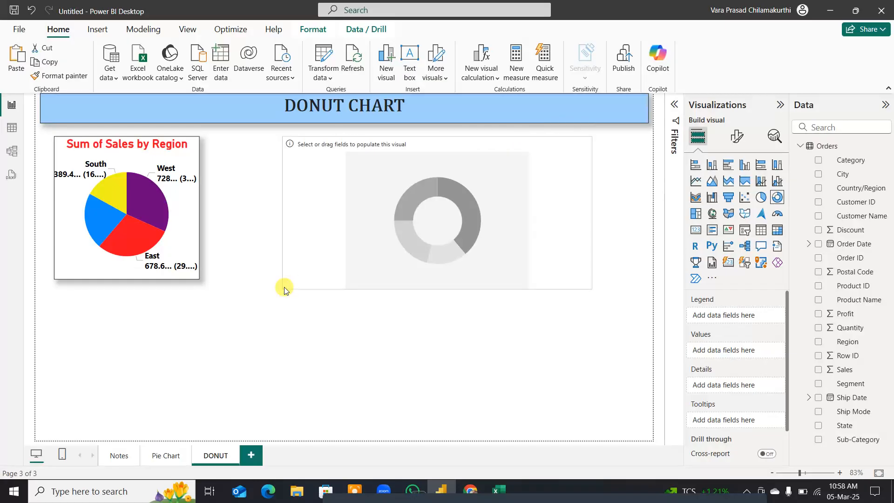
drag(438, 288, 445, 350)
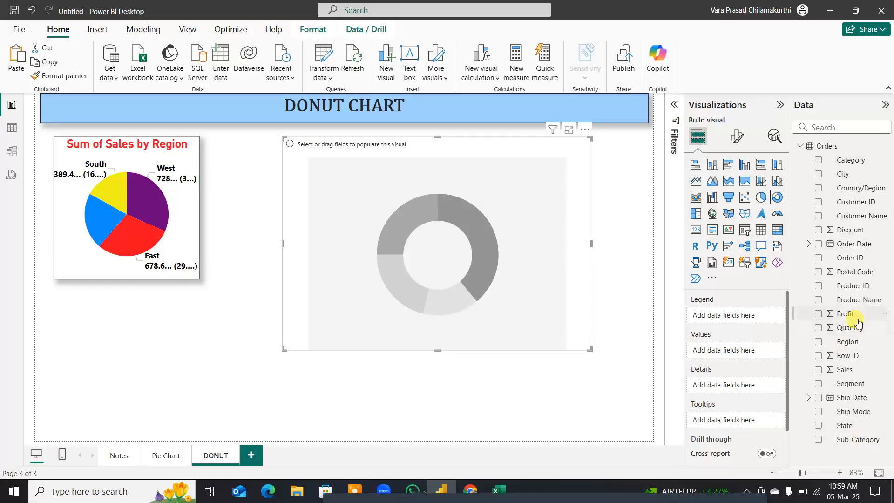
drag(858, 347, 743, 315)
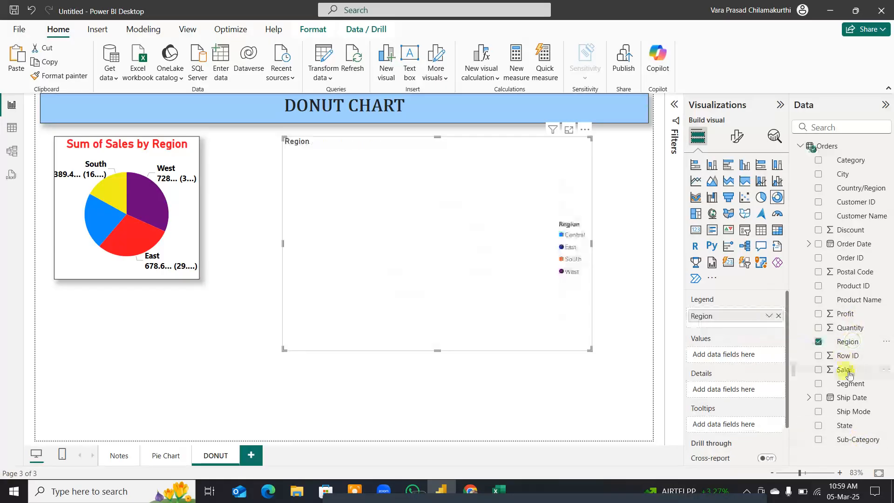
drag(843, 369, 743, 360)
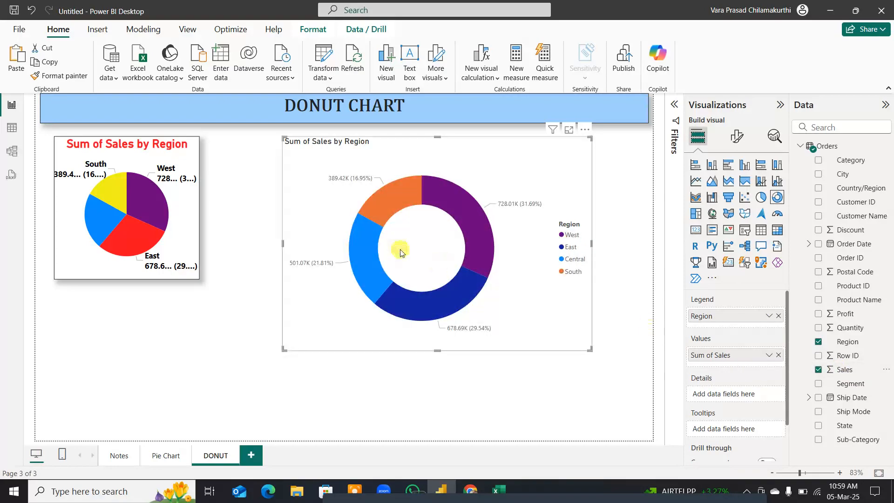
Step: Circle the centres of the donut chart and the pie chart with the annotation pen, and clear the drawings
key(ctrl+shift+d)
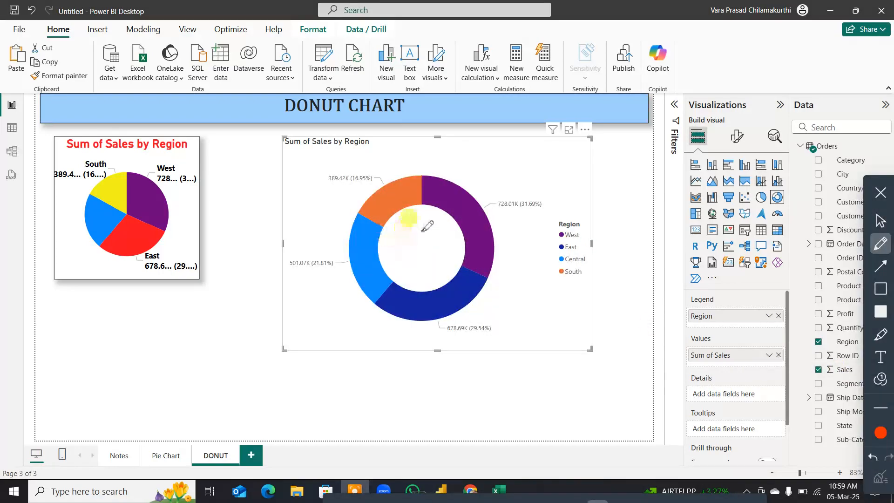
mouse_move(404, 220)
mouse_down()
mouse_move(389, 232)
mouse_move(429, 279)
mouse_move(458, 235)
mouse_move(397, 219)
mouse_move(402, 232)
mouse_up()
mouse_move(126, 193)
mouse_down()
mouse_move(142, 215)
mouse_move(107, 203)
mouse_up()
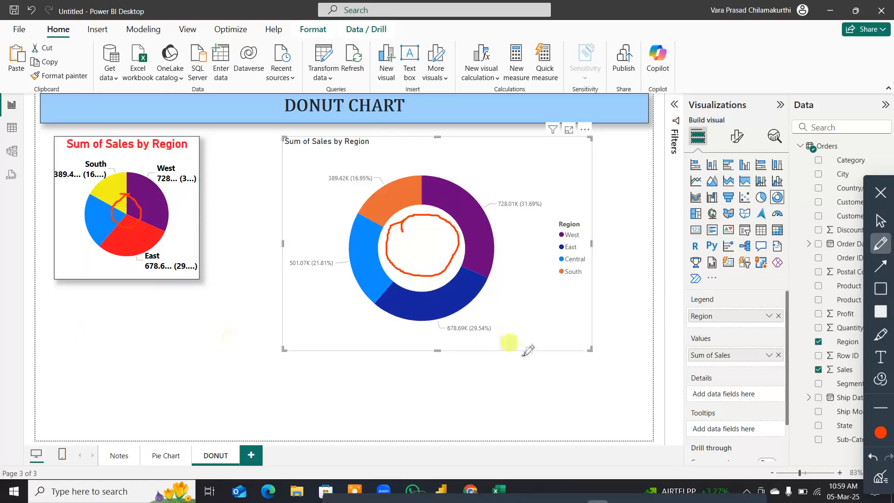
click(880, 476)
click(884, 190)
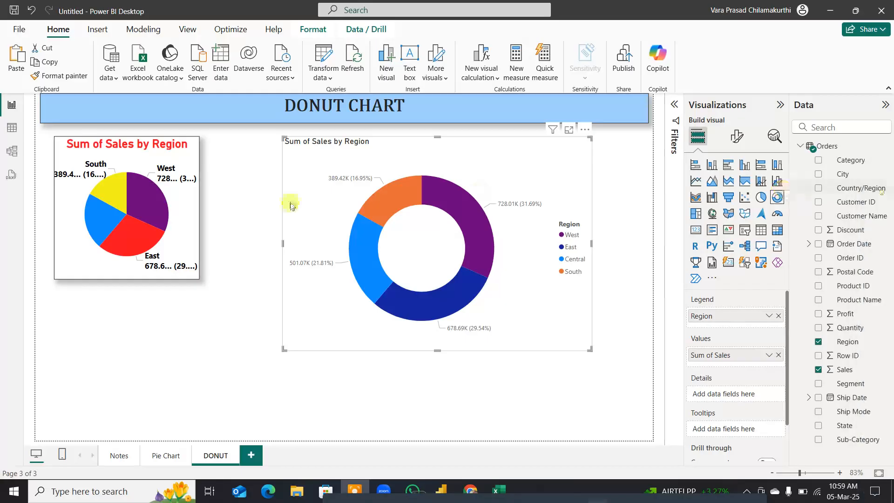
Step: Convert the copied pie chart to a donut chart and enlarge it to about the height of the neighbouring donut chart
click(182, 214)
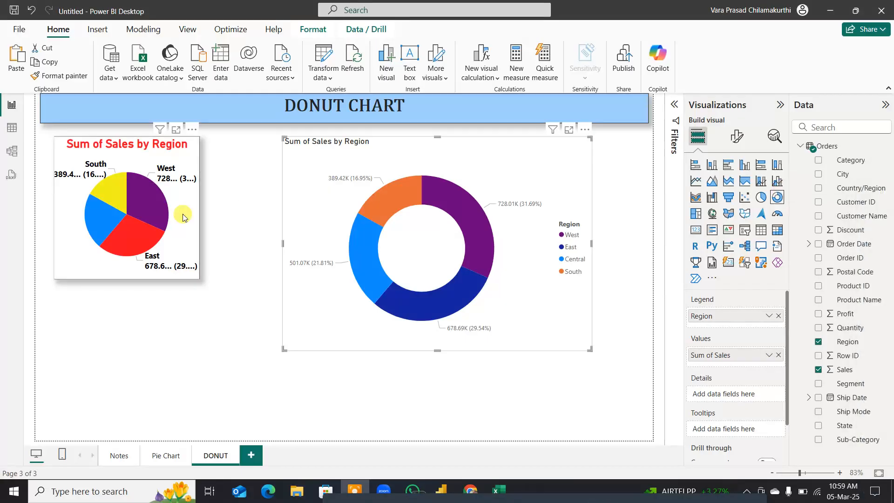
click(777, 198)
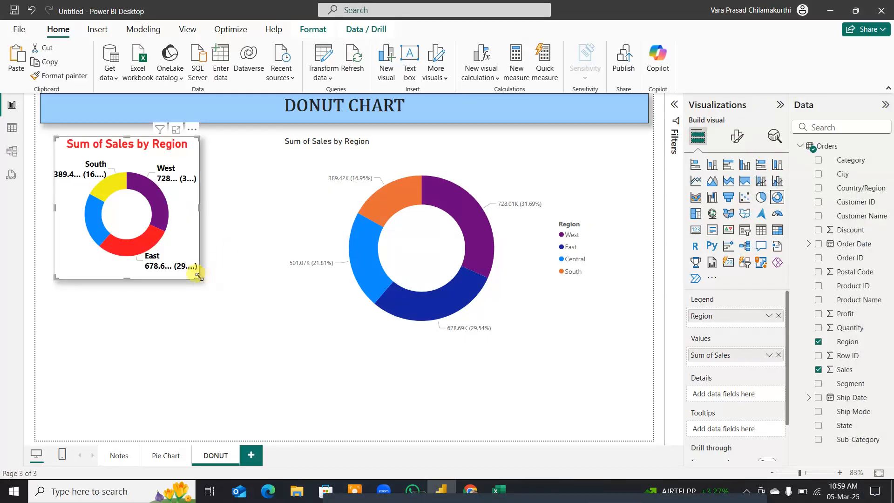
drag(198, 276, 274, 357)
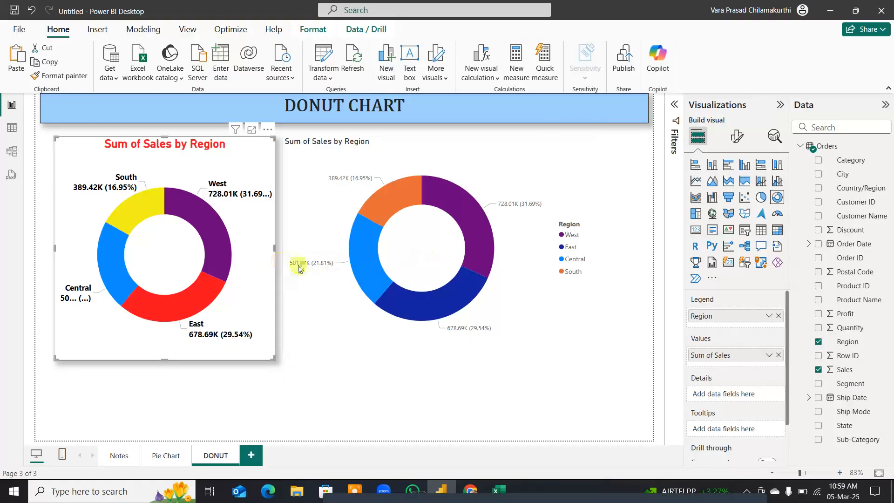
Step: In the newly built donut chart with the legend, colour the Central slice yellow and the South slice red
click(503, 256)
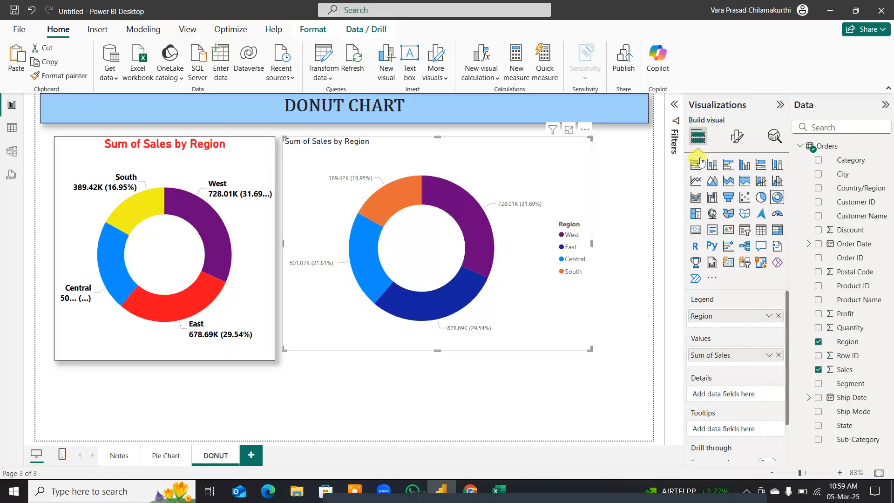
click(737, 136)
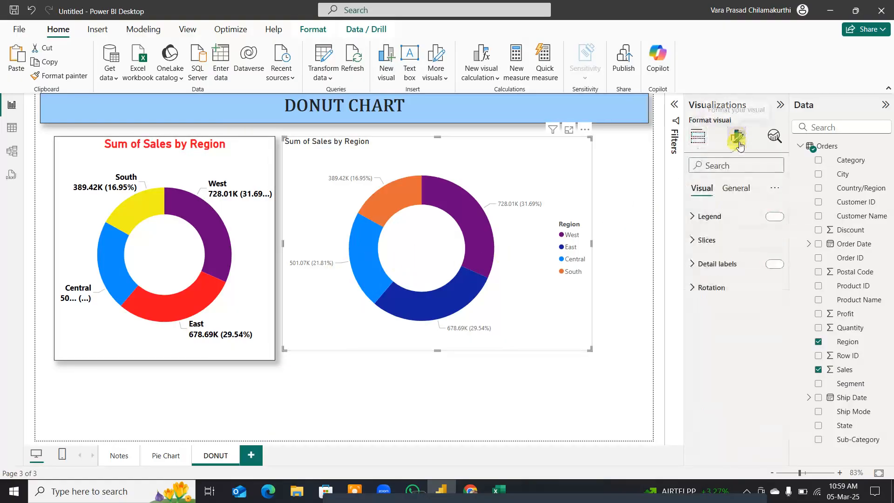
click(707, 241)
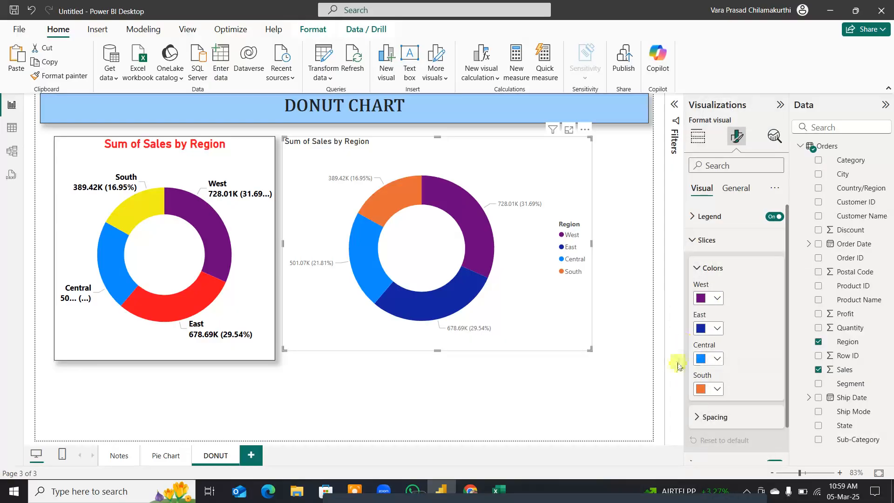
click(717, 359)
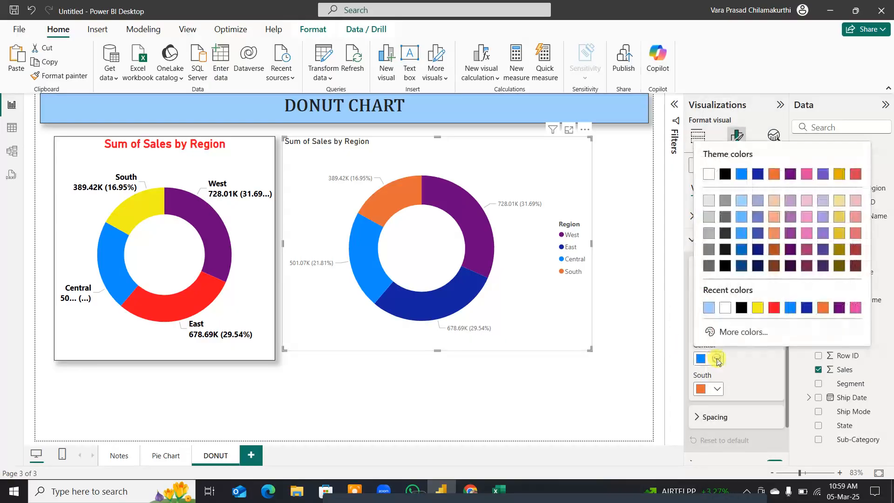
click(748, 307)
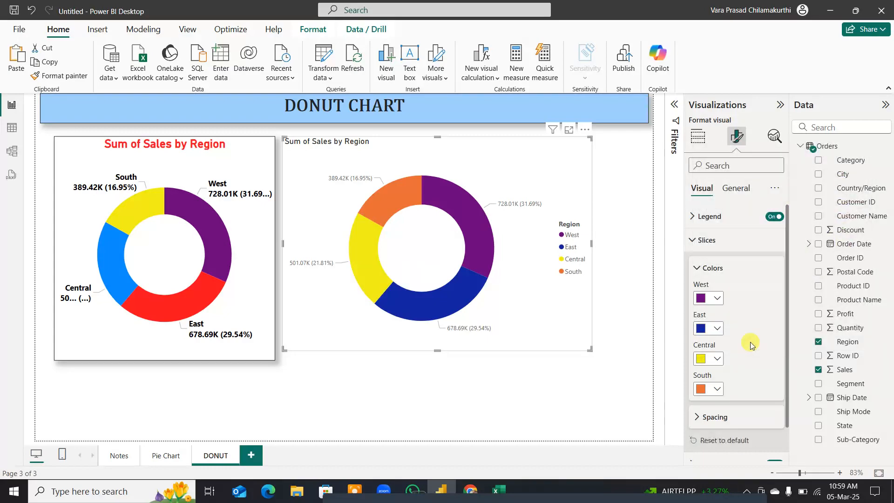
click(718, 389)
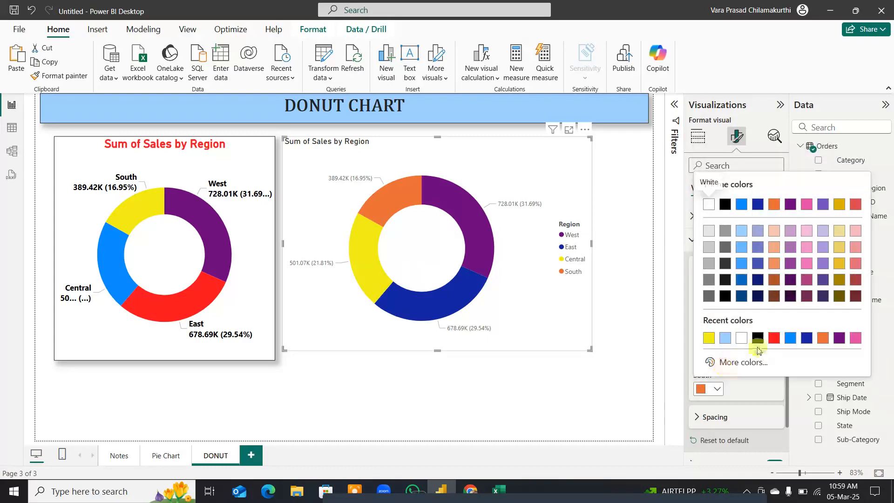
click(775, 338)
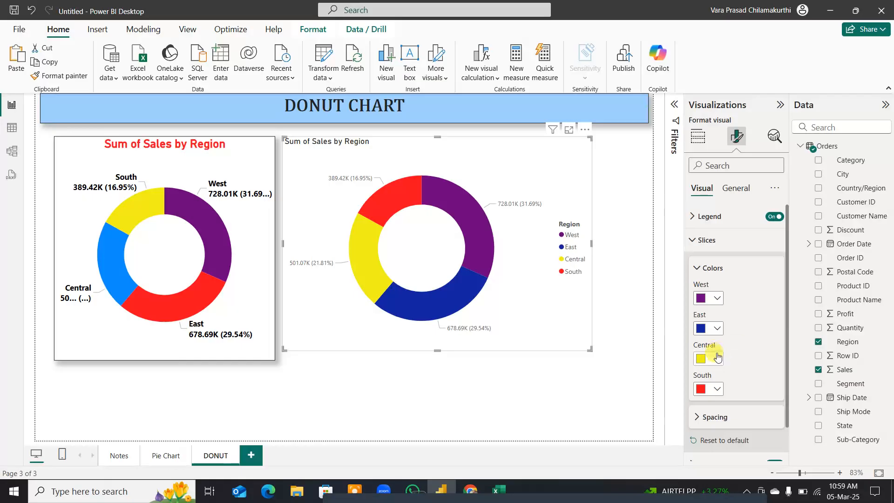
Step: Recolour the East slice of the larger donut chart with a custom dark green
click(717, 329)
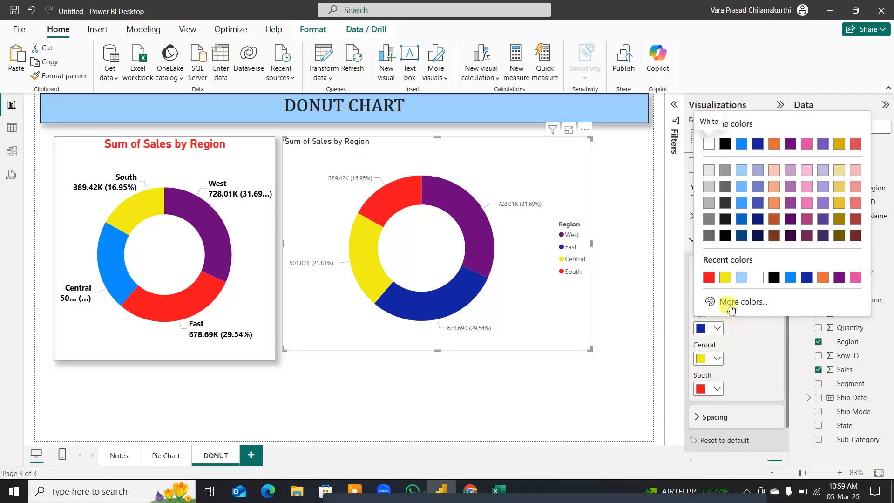
click(730, 307)
click(759, 264)
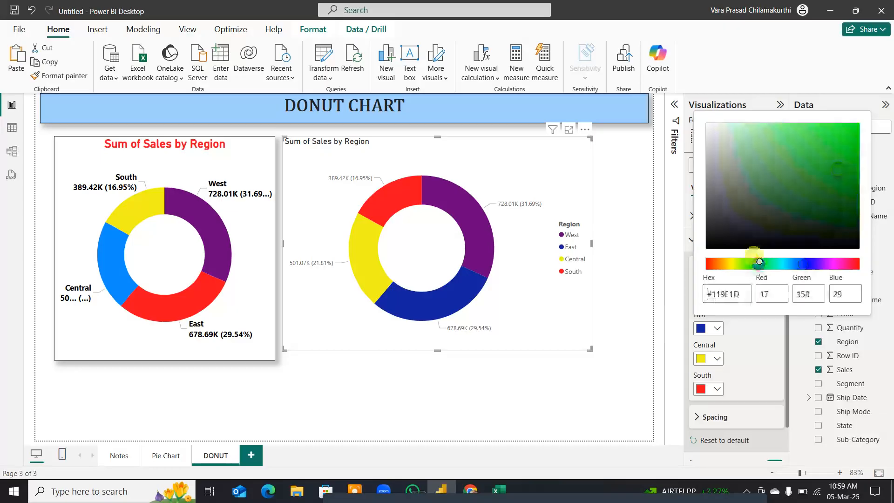
click(850, 157)
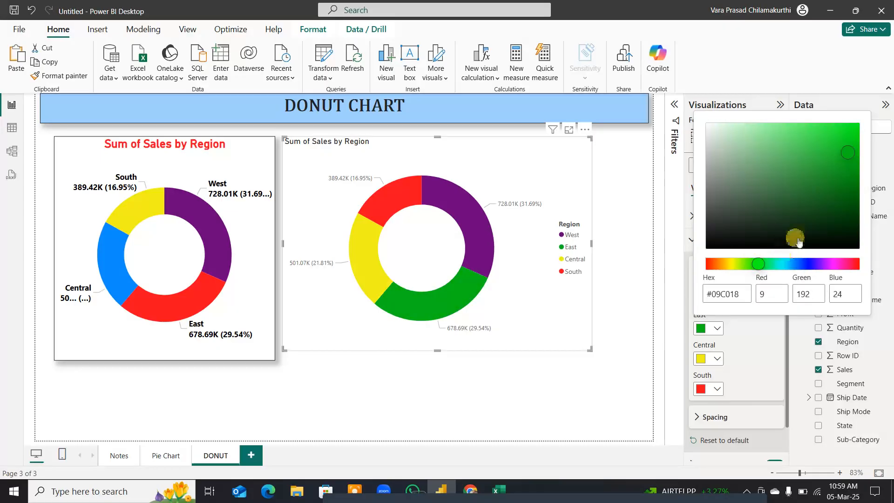
click(846, 171)
click(749, 371)
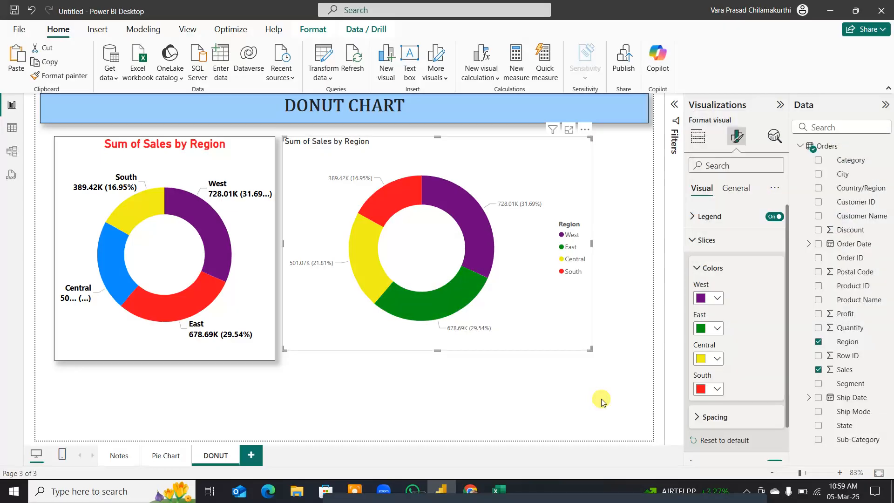
Step: Turn on the visual border and shadow for the larger donut chart, leaving its white background
click(737, 135)
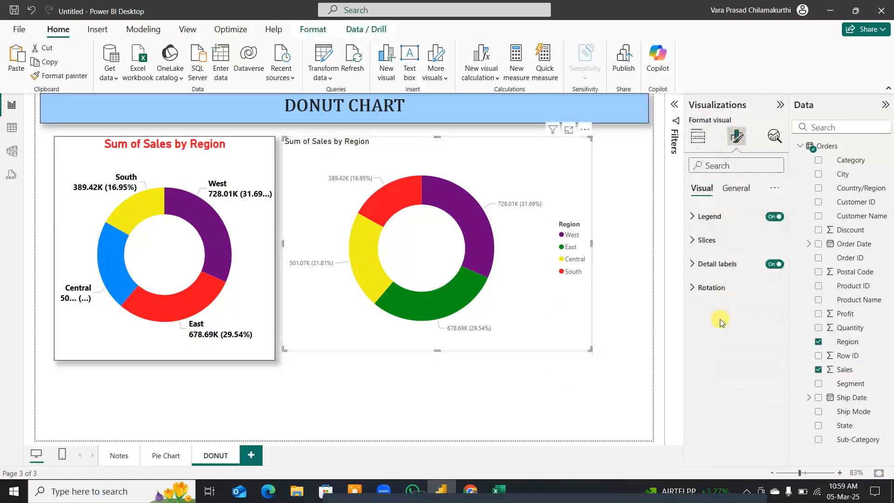
click(735, 188)
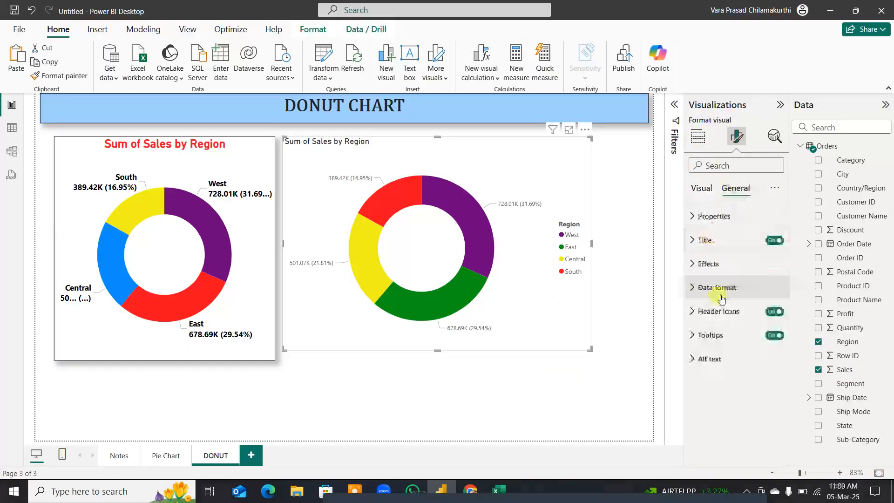
click(707, 263)
click(770, 387)
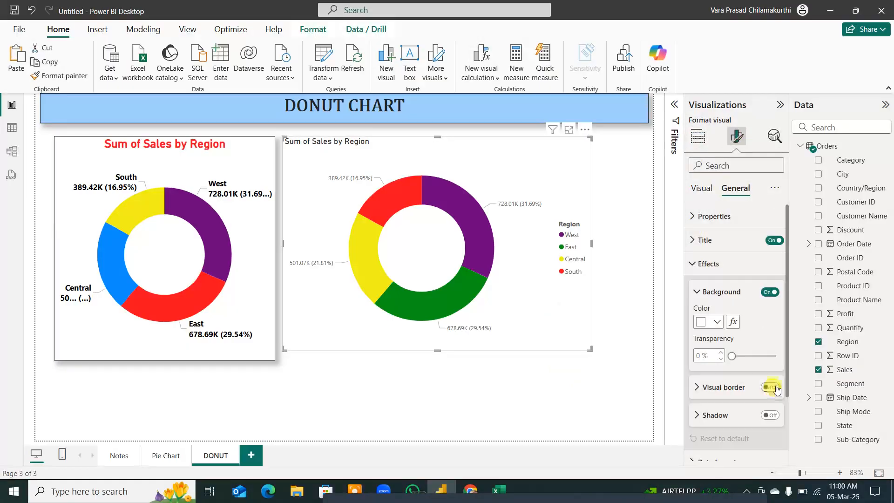
click(766, 416)
click(715, 321)
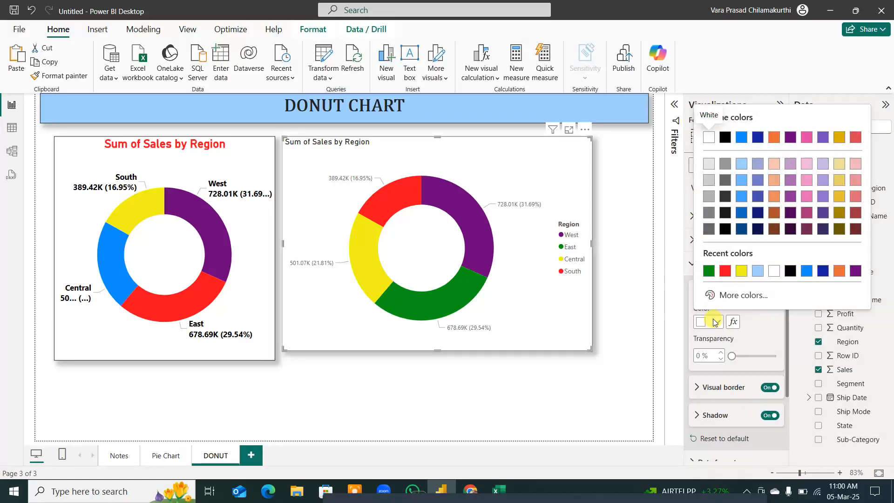
click(738, 321)
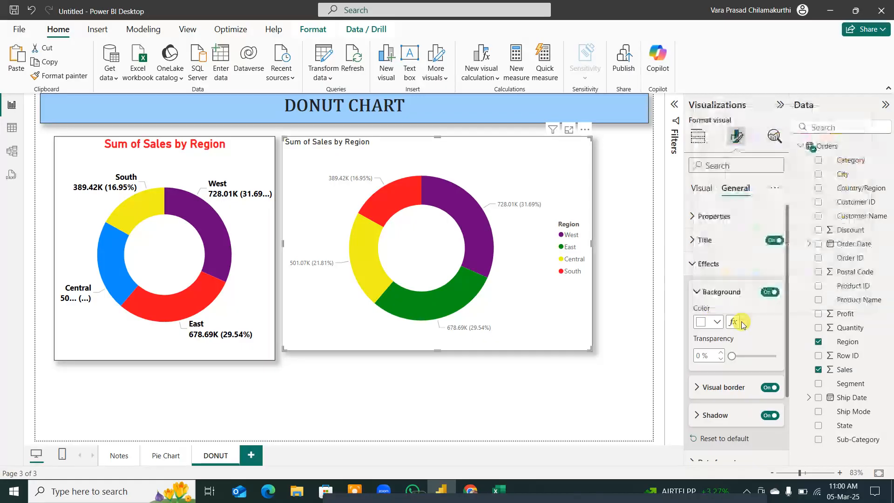
click(692, 263)
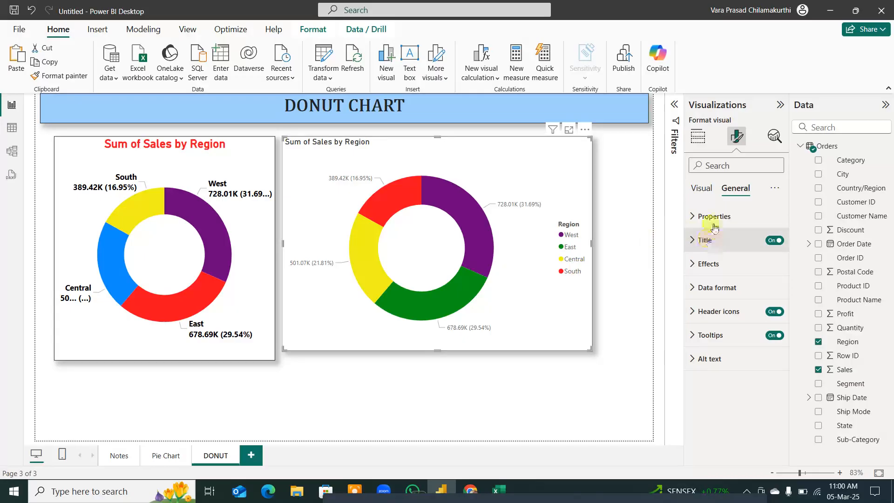
Step: Turn off the larger donut chart's legend and set its label contents to All detail labels
click(698, 190)
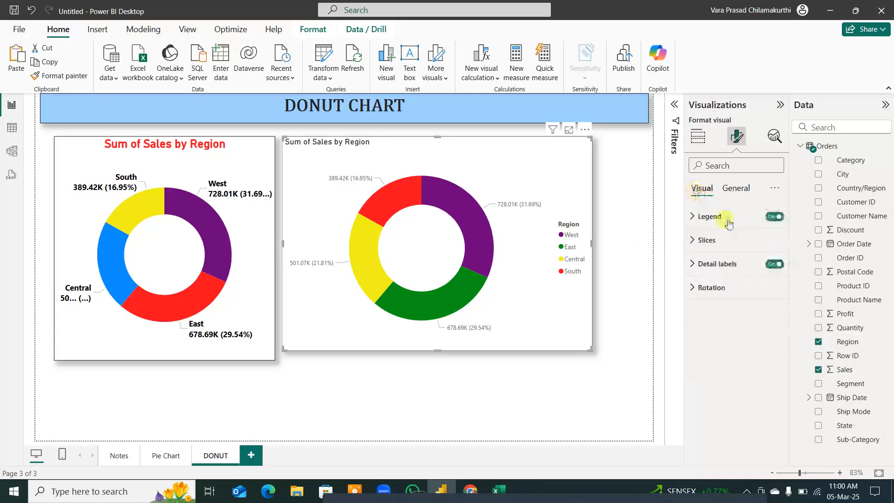
click(774, 217)
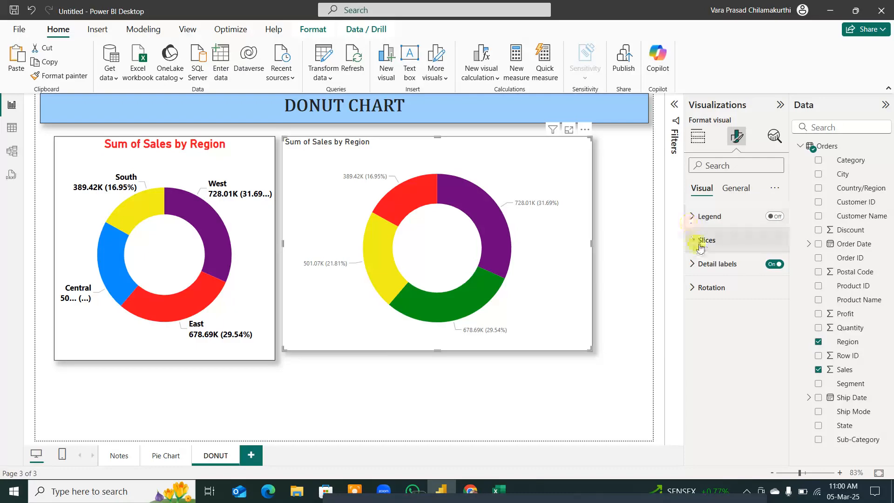
click(692, 264)
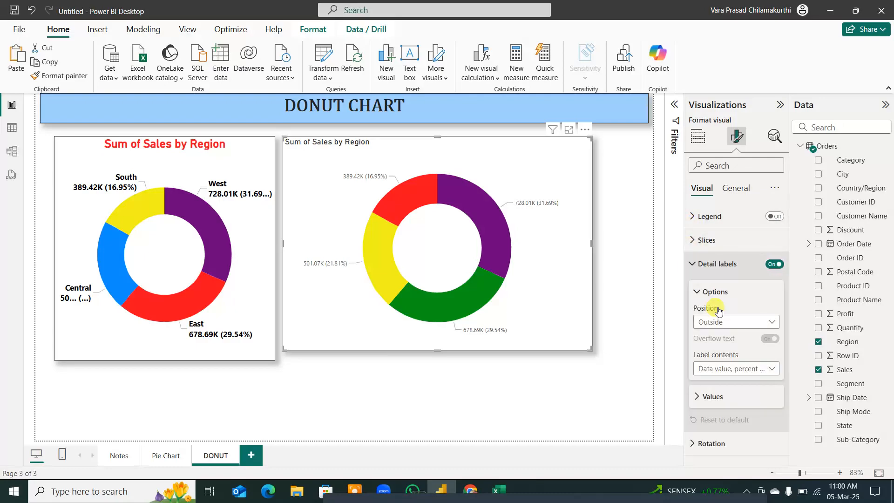
click(771, 368)
click(726, 466)
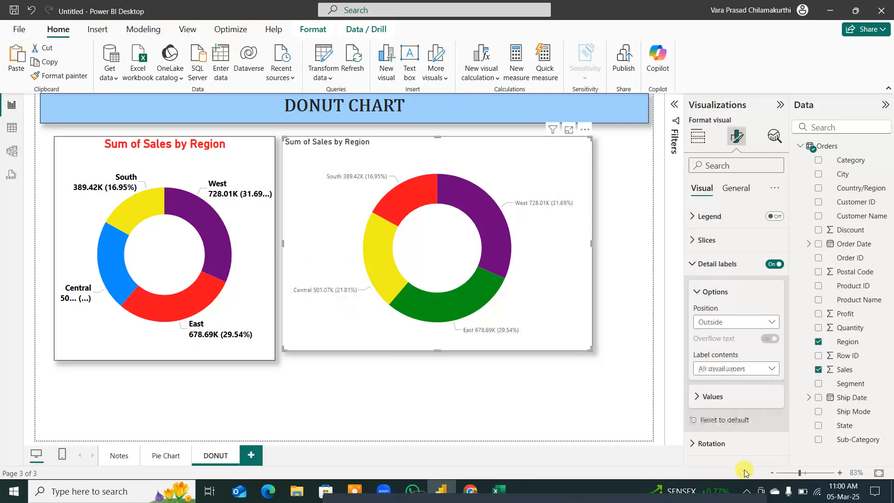
Step: Format the larger donut chart's detail label values as size 11, bold and black
click(697, 397)
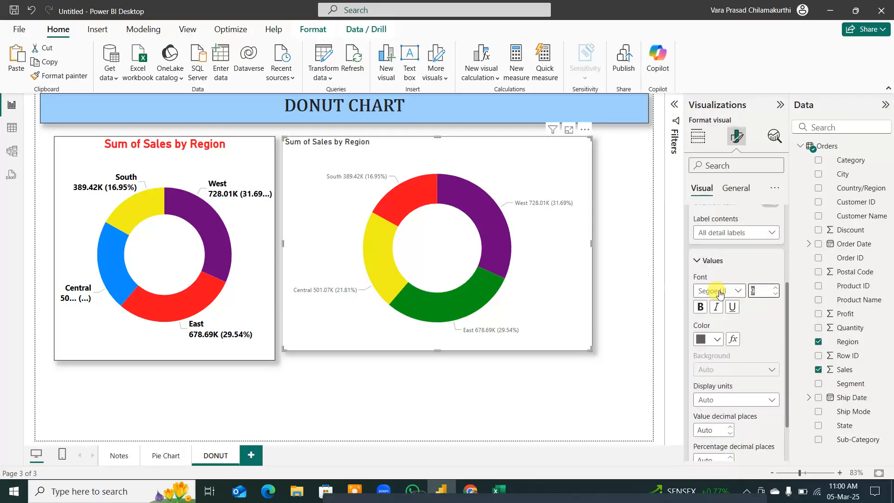
click(699, 307)
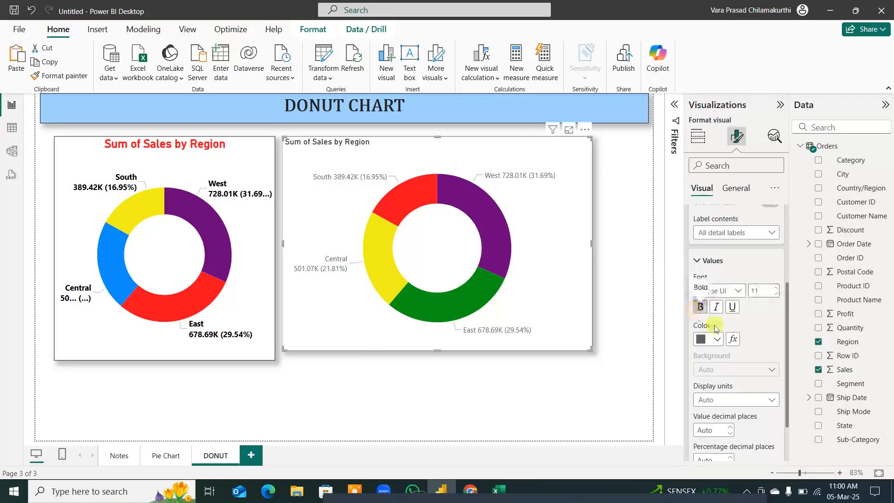
click(708, 339)
click(725, 155)
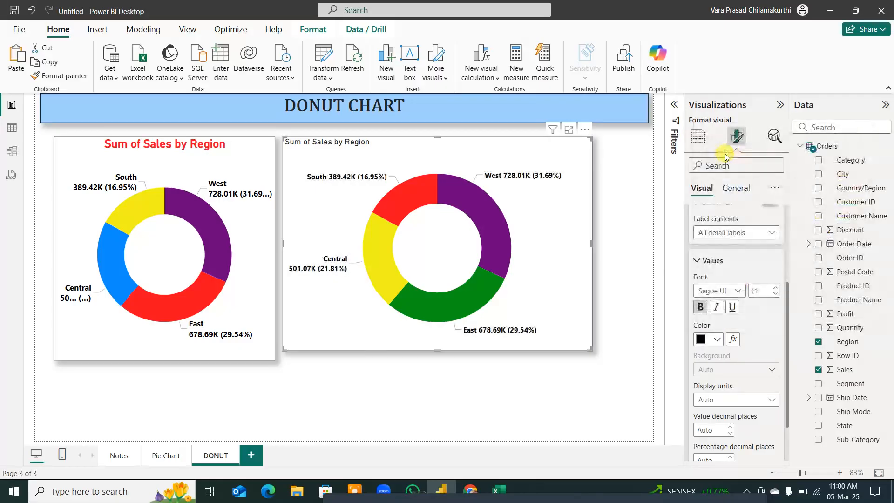
Step: Move the larger donut chart away from the smaller one and remove the smaller chart with the red title
drag(571, 244, 597, 268)
click(238, 270)
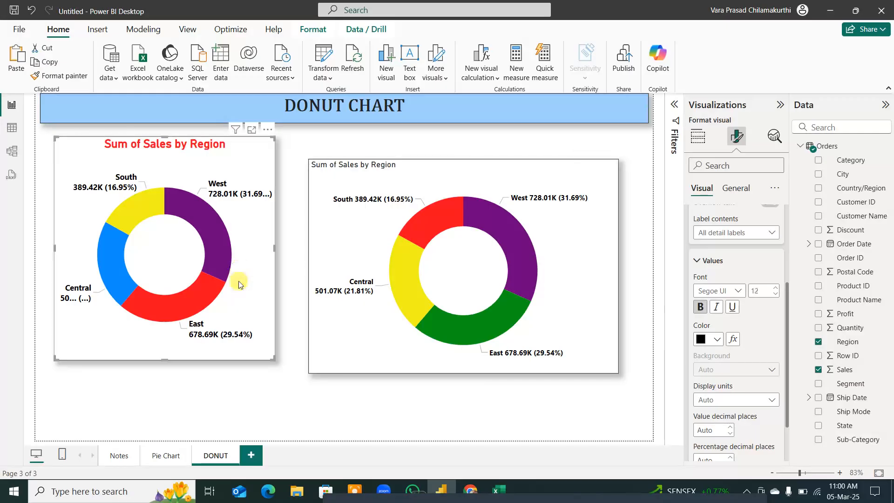
click(267, 129)
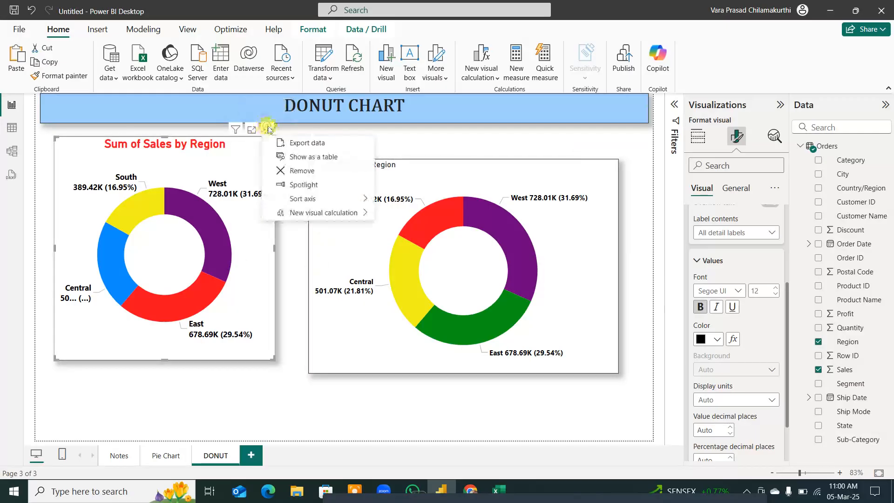
click(304, 173)
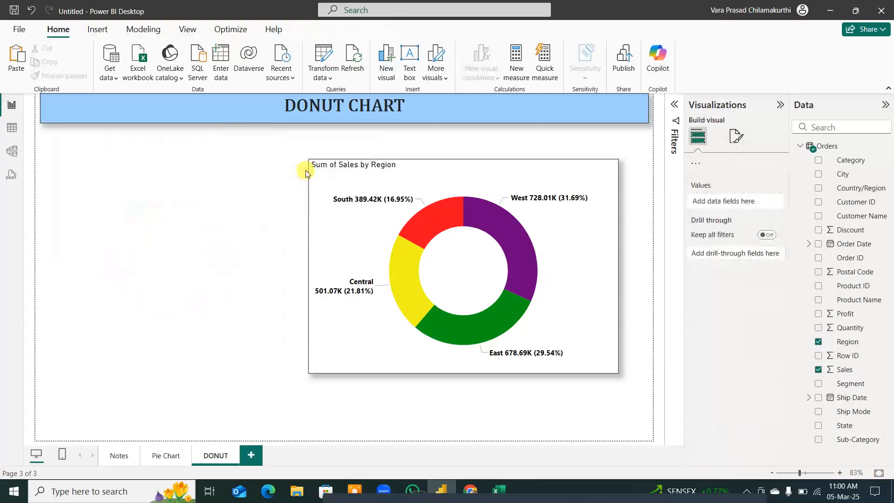
Step: Enlarge the remaining donut chart to about the width of the page title and nearly down to the page's lower edge
click(313, 262)
drag(309, 260, 70, 275)
drag(327, 373, 325, 422)
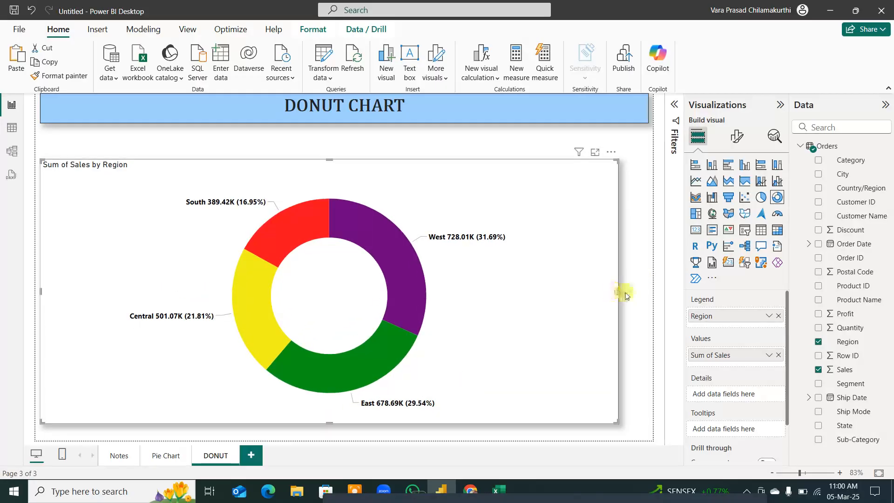
drag(623, 293, 642, 292)
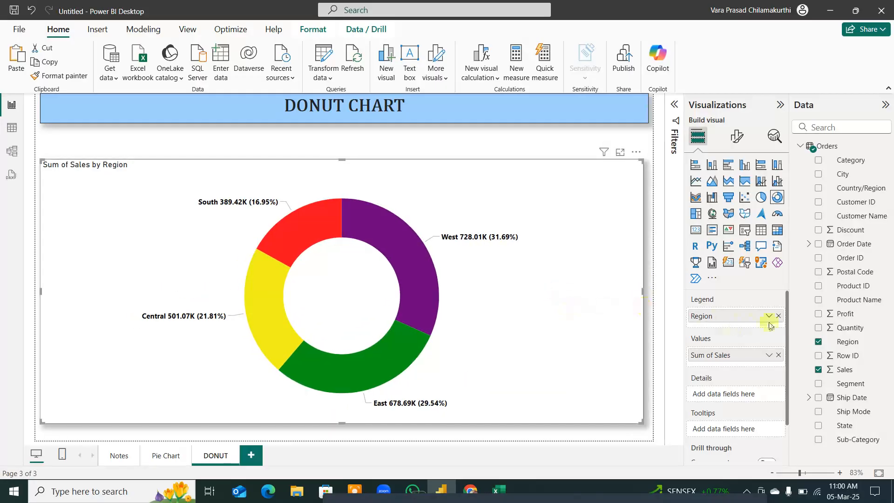
Step: Replace Region with Category as the donut chart's legend field
drag(769, 325, 619, 317)
drag(850, 160, 752, 317)
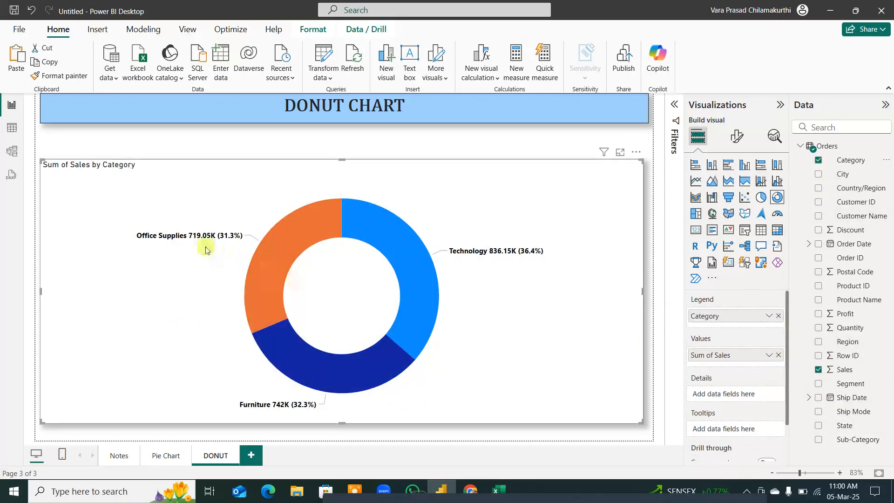
mouse_move(267, 255)
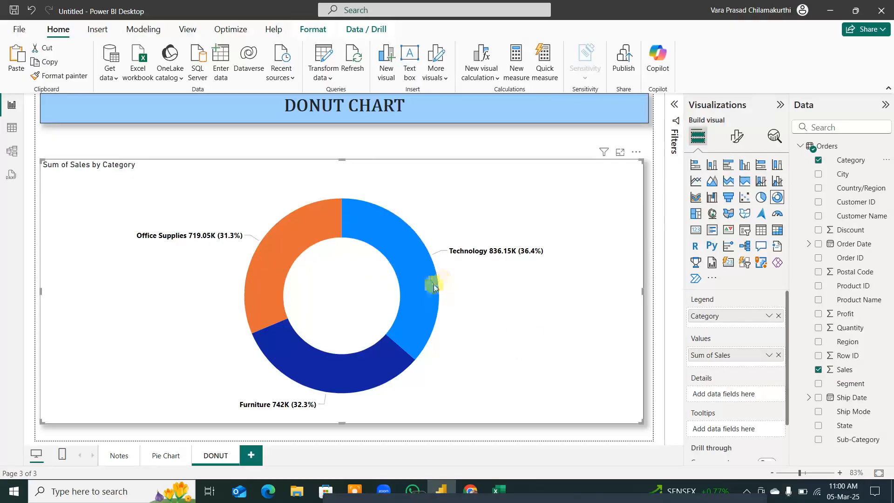
mouse_move(307, 387)
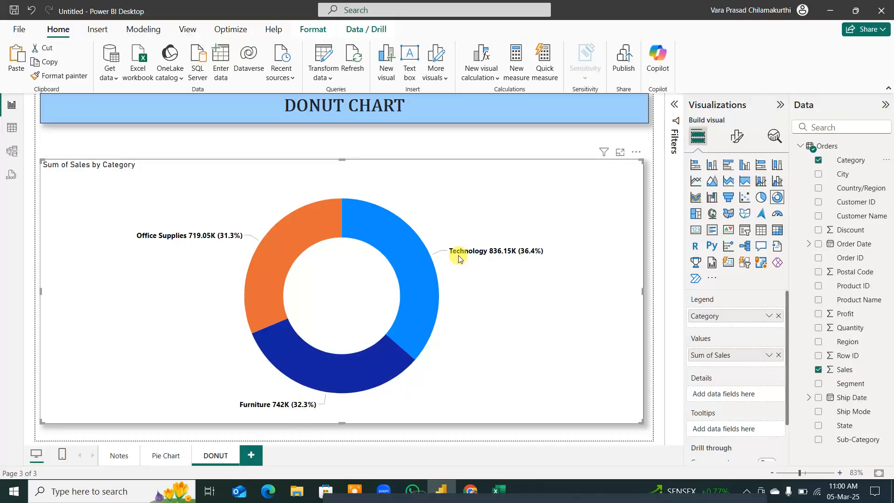
Step: With the annotation pen, number Technology 1, Furniture 2 and Office Supplies 3, and draw a clockwise arrow around the donut
key(ctrl+shift+d)
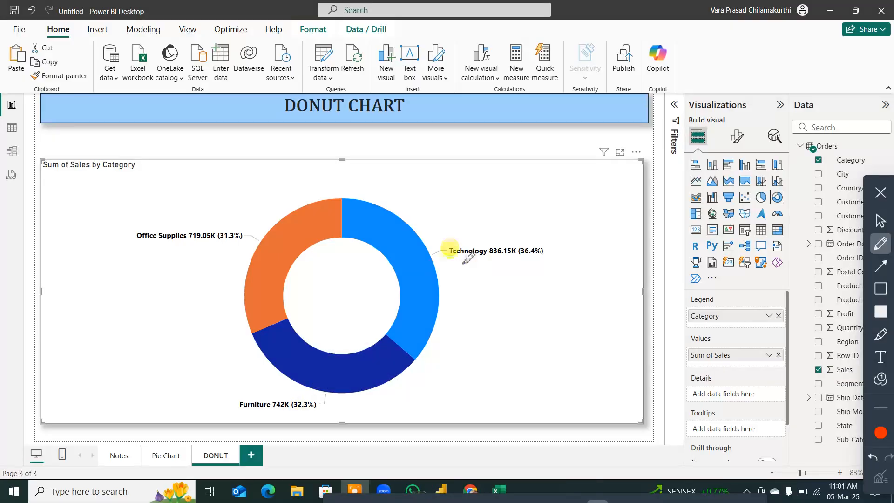
drag(406, 264, 414, 285)
drag(323, 368, 329, 376)
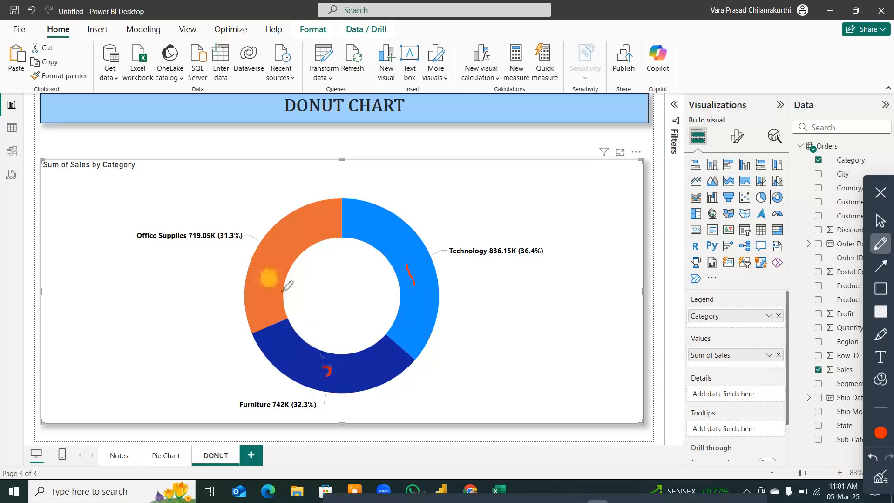
drag(277, 234, 282, 259)
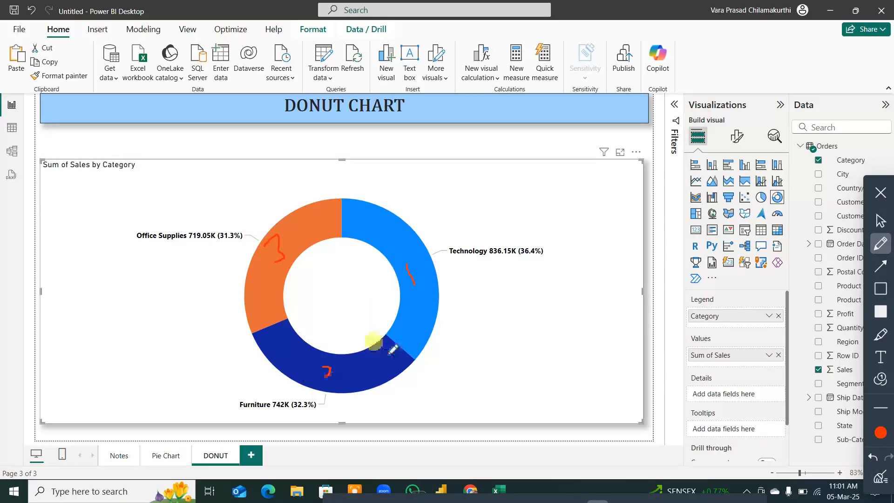
mouse_move(502, 289)
mouse_down()
mouse_move(492, 345)
mouse_move(200, 359)
mouse_up()
mouse_move(187, 307)
mouse_down()
mouse_move(195, 223)
mouse_move(225, 213)
mouse_move(237, 228)
mouse_up()
drag(455, 225, 421, 266)
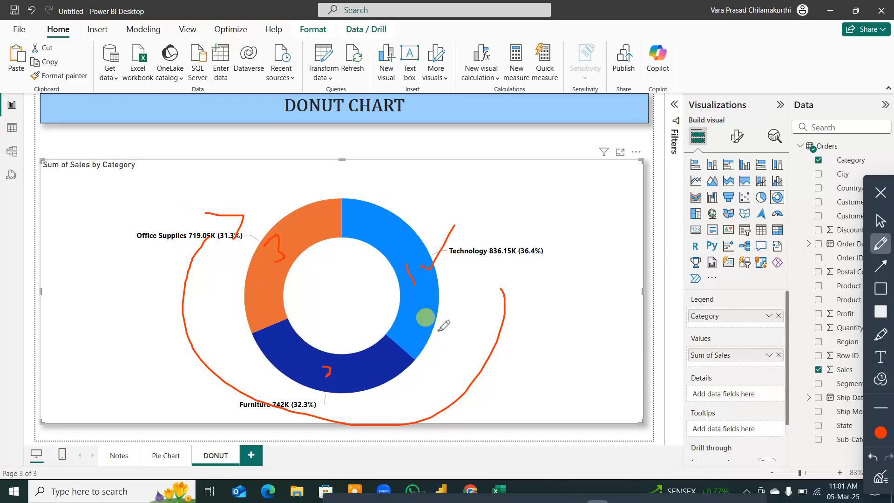
Step: Draw a vertical centre line and the clock positions 12, 6, 3 and 9 around the donut, and clear all annotations
drag(332, 140, 345, 424)
mouse_move(330, 176)
mouse_down()
mouse_move(330, 195)
mouse_move(350, 190)
mouse_up()
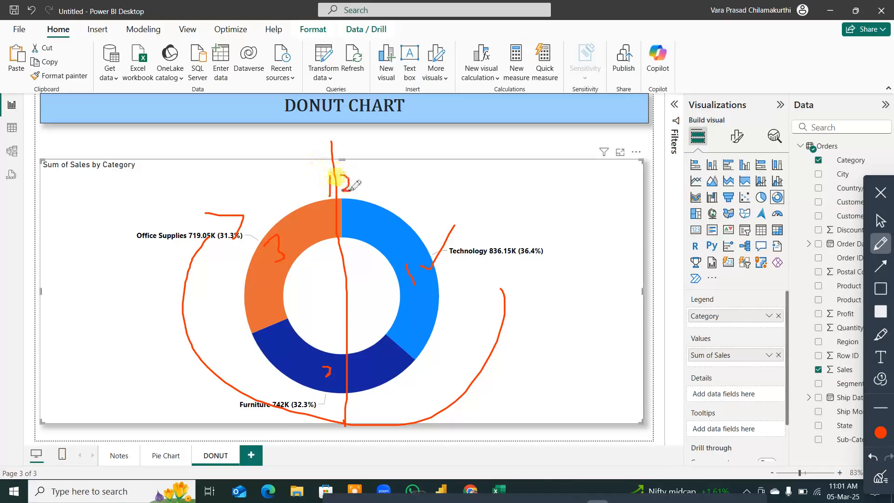
mouse_move(341, 387)
mouse_down()
mouse_move(339, 404)
mouse_move(351, 403)
mouse_up()
drag(347, 394, 349, 412)
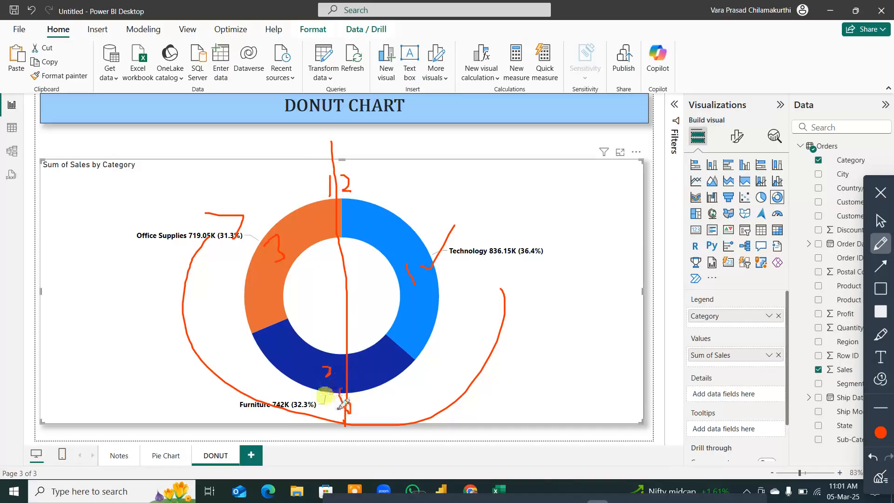
drag(211, 291, 228, 288)
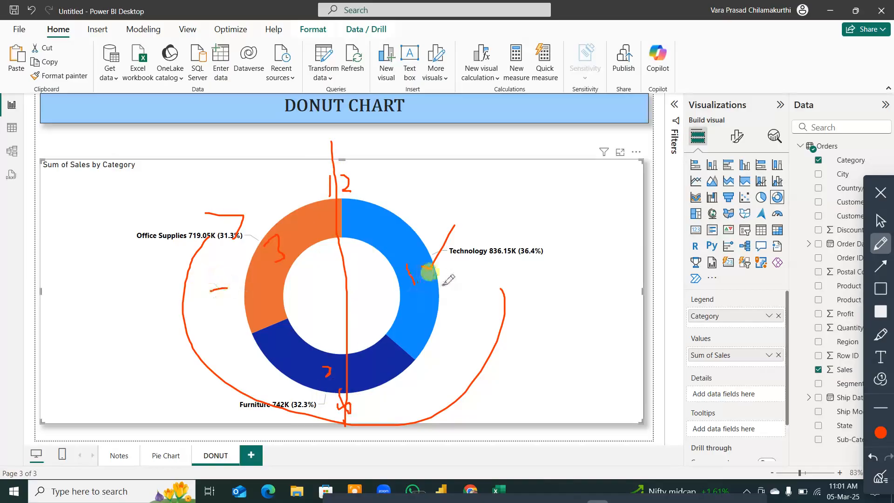
mouse_move(440, 285)
mouse_down()
mouse_move(453, 294)
mouse_move(442, 305)
mouse_up()
drag(239, 289, 238, 321)
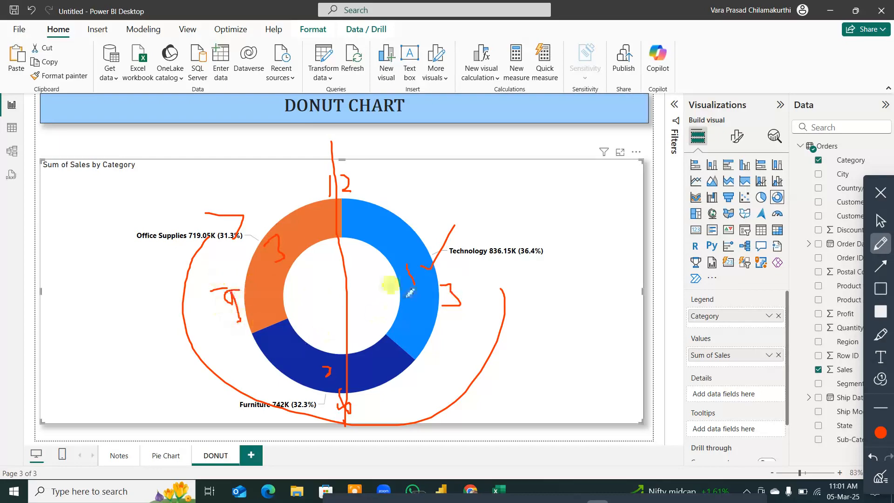
click(879, 476)
click(881, 197)
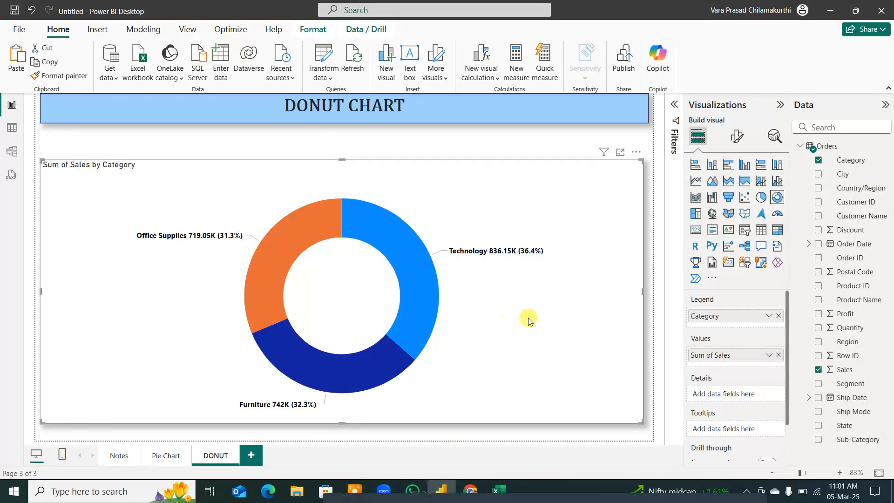
Step: Try Sub-Category and Product Name in turn as the donut chart's legend field in place of Category
click(778, 316)
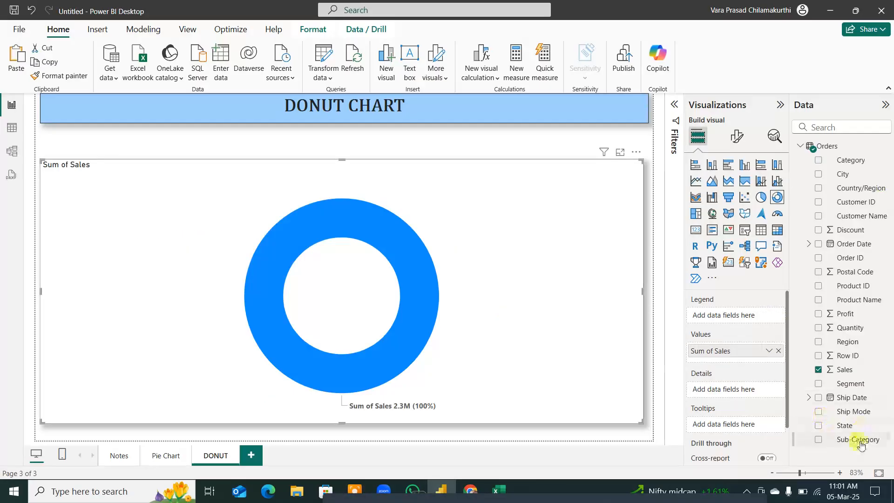
drag(858, 439, 736, 321)
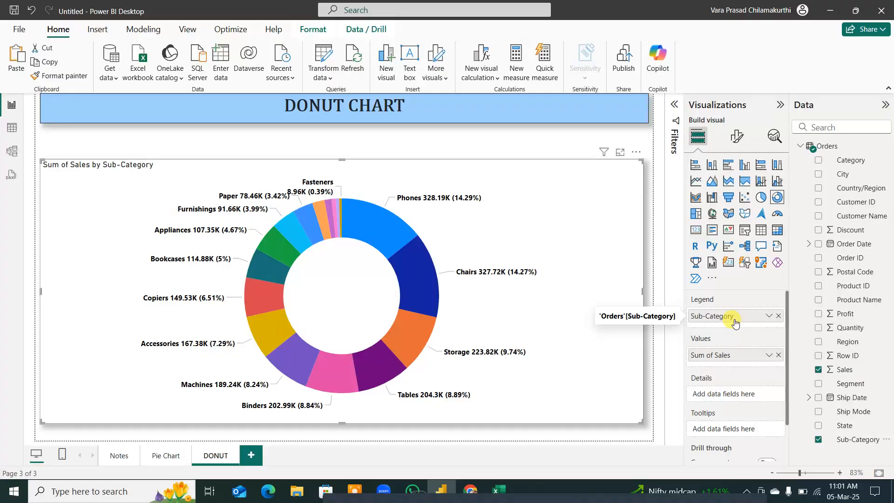
click(776, 316)
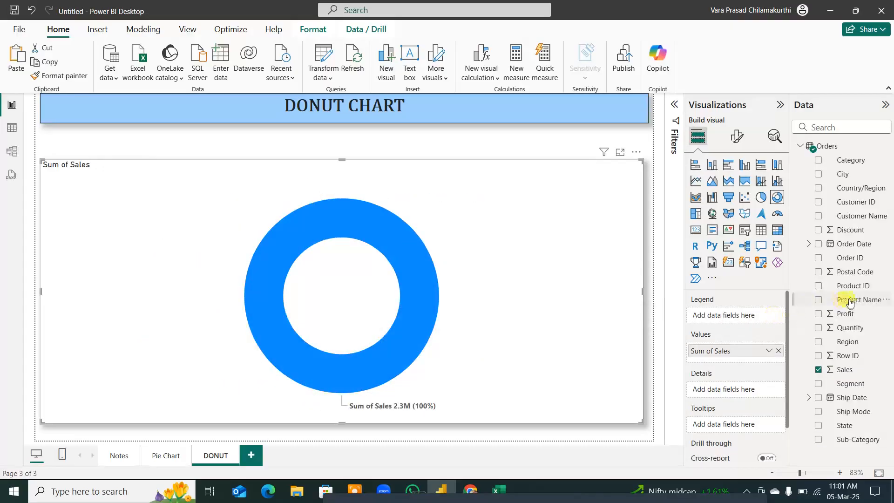
drag(833, 300, 723, 319)
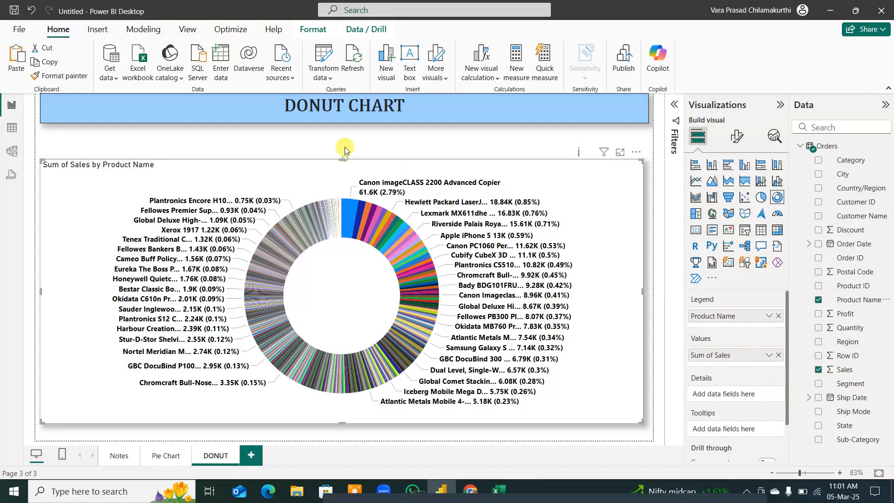
Step: Extend the donut chart's upper edge toward the page title and replace Product Name with Region as its legend field
drag(341, 159, 346, 158)
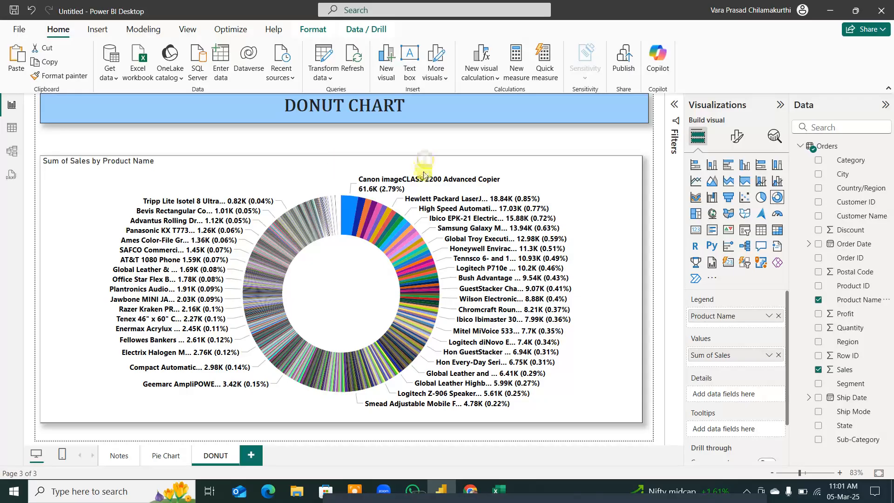
mouse_move(430, 280)
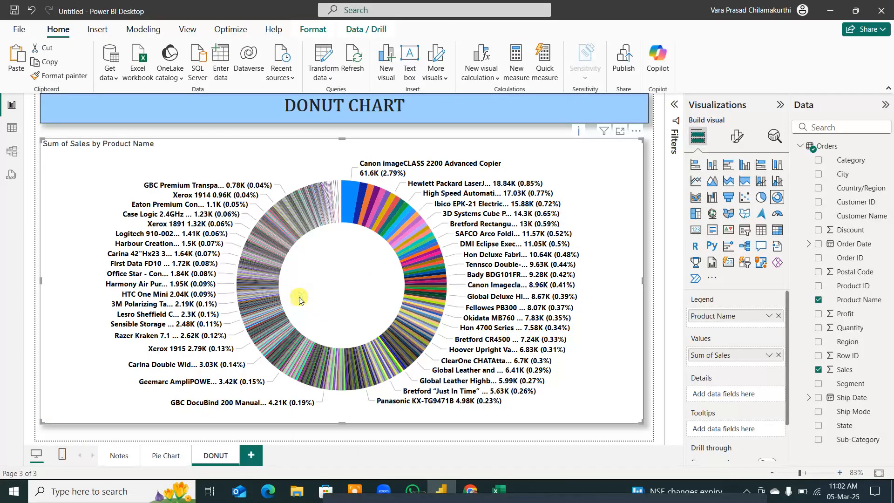
click(818, 300)
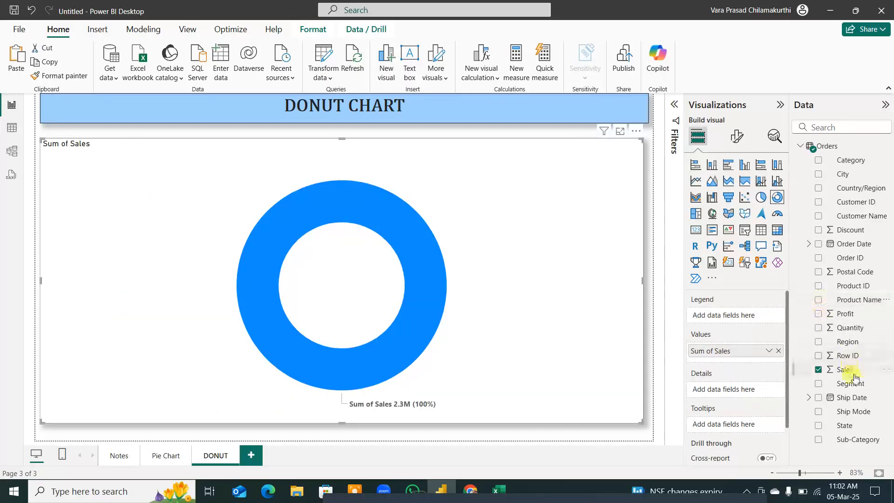
drag(852, 341, 754, 315)
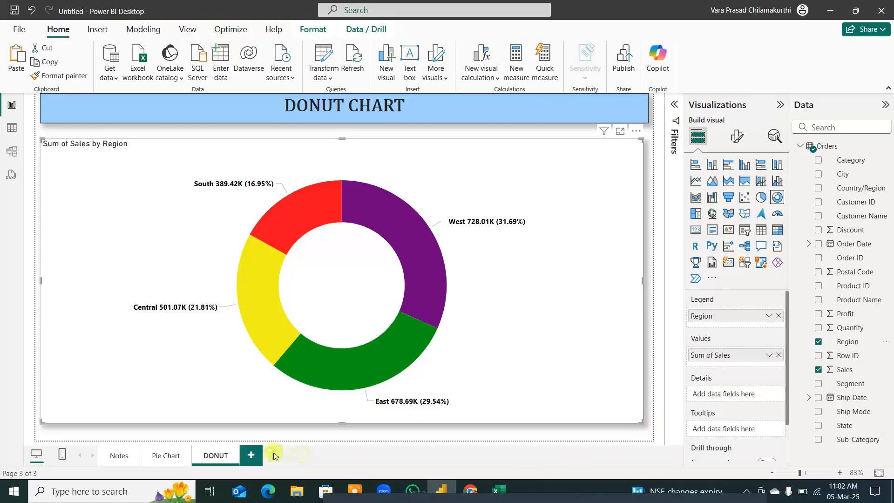
Step: Add a new report page and name it Pie vs Donut
click(251, 455)
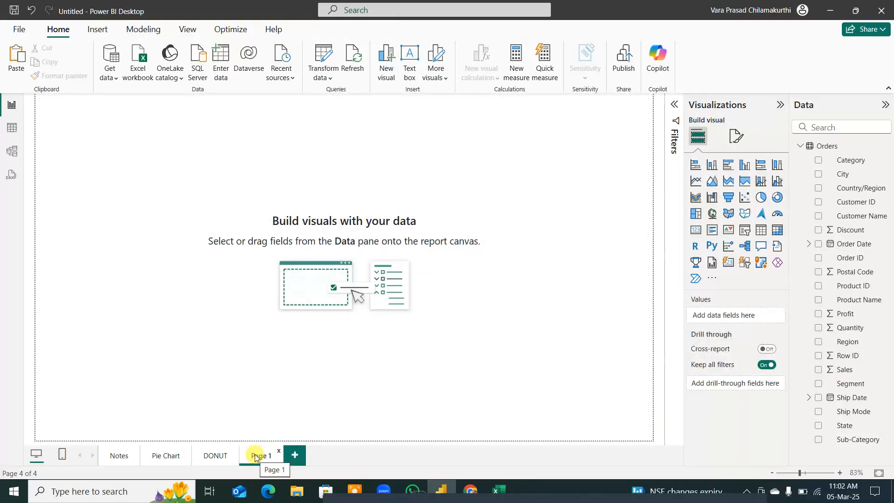
right_click(259, 456)
click(287, 410)
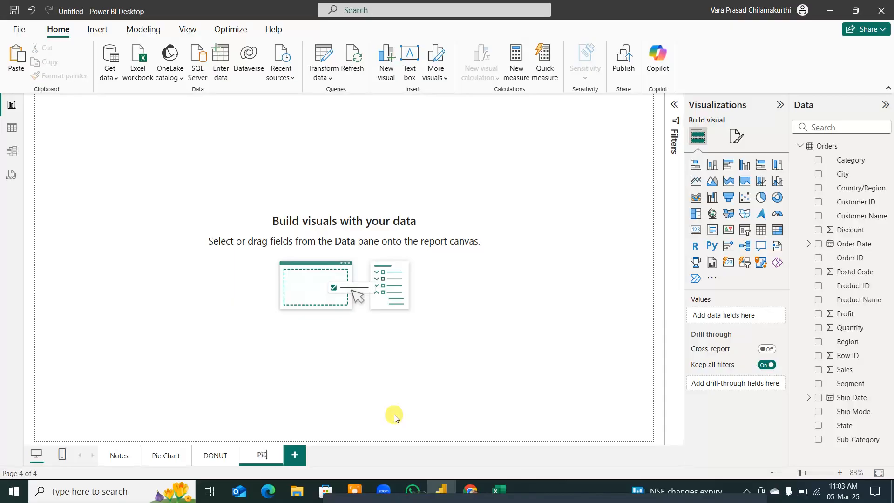
text(e)
key(BackSpace)
key(BackSpace)
key(BackSpace)
text(vs)
key(Return)
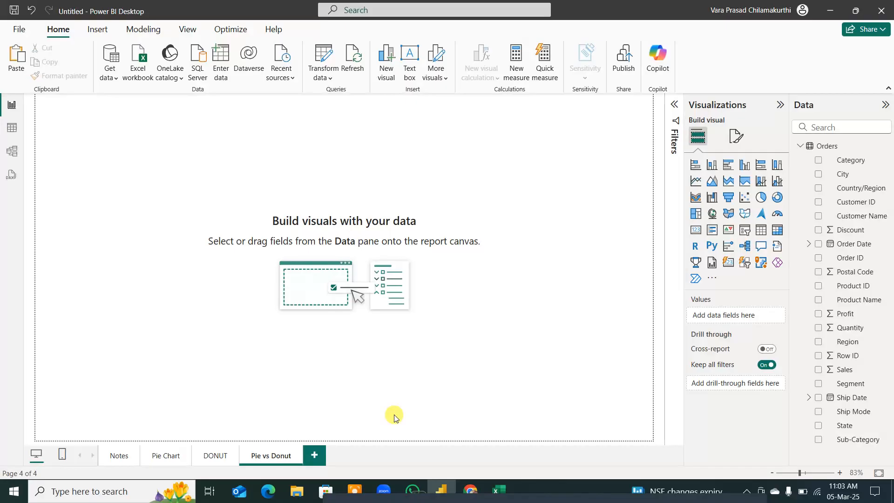
Step: Copy the donut chart from the DONUT page and paste it onto the Pie vs Donut page
click(211, 456)
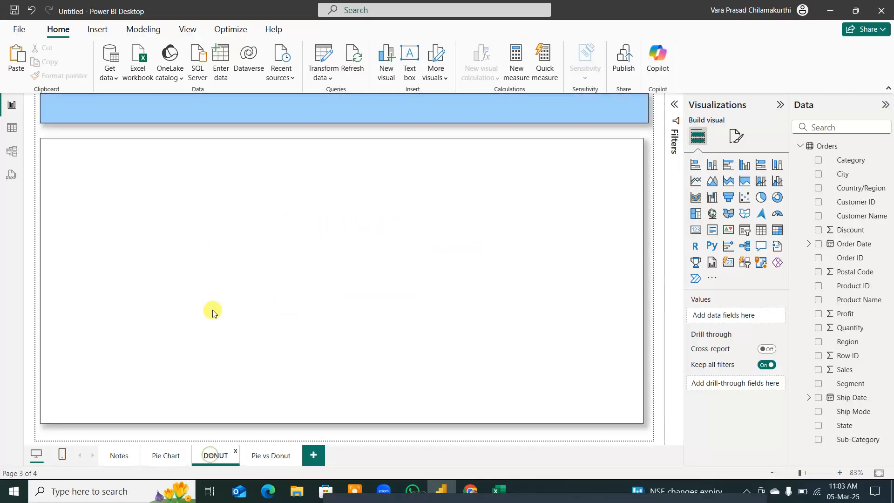
right_click(546, 357)
mouse_move(605, 363)
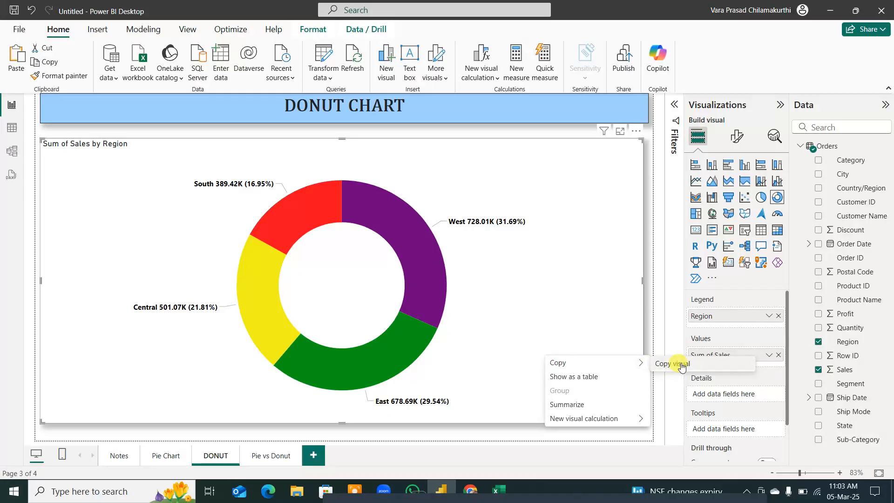
click(681, 366)
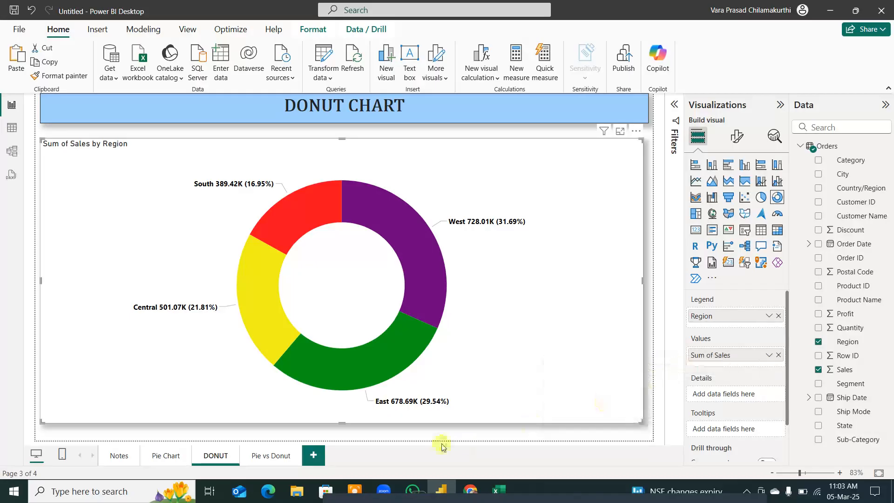
click(296, 450)
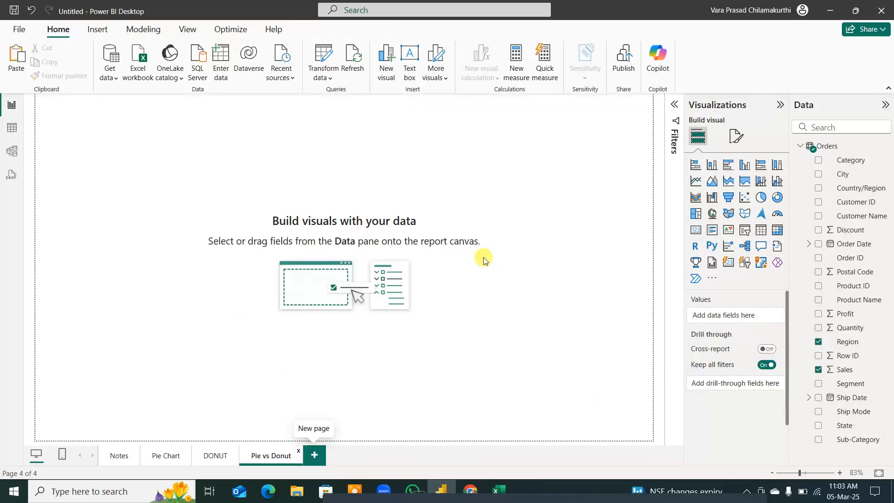
click(17, 58)
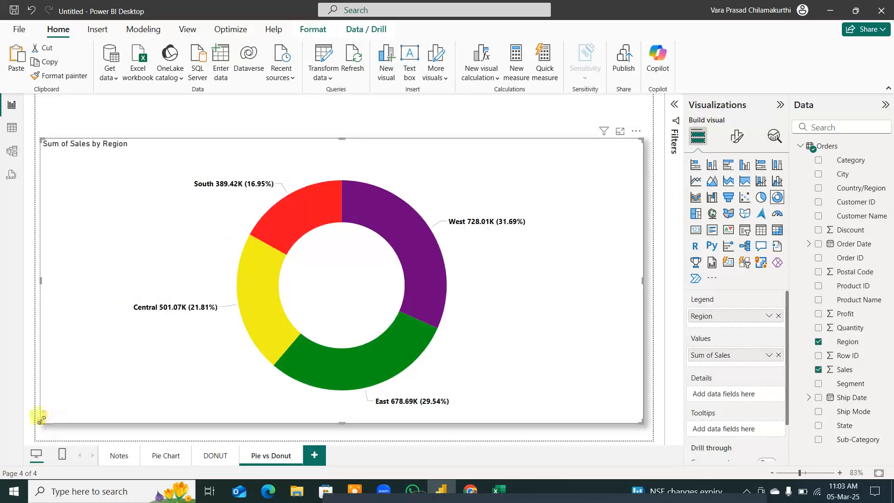
Step: Shrink the pasted donut chart to under half the page width and move it slightly down in the right half
drag(41, 419, 382, 370)
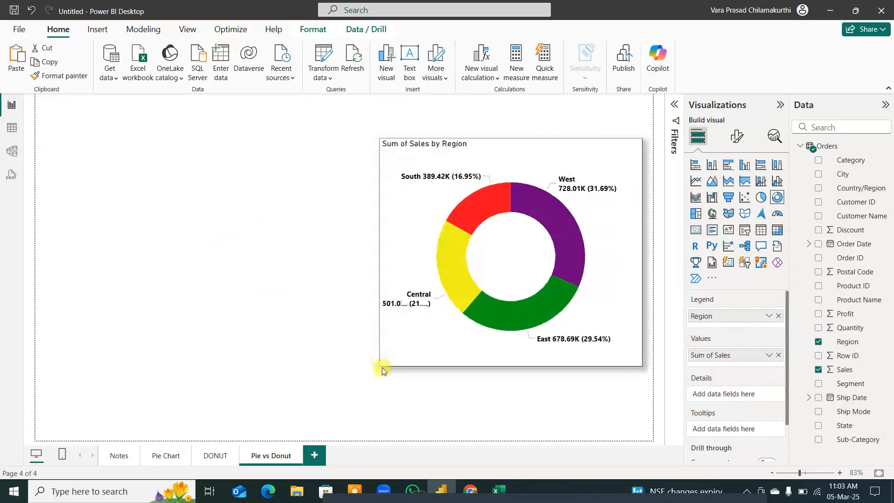
drag(496, 343, 494, 369)
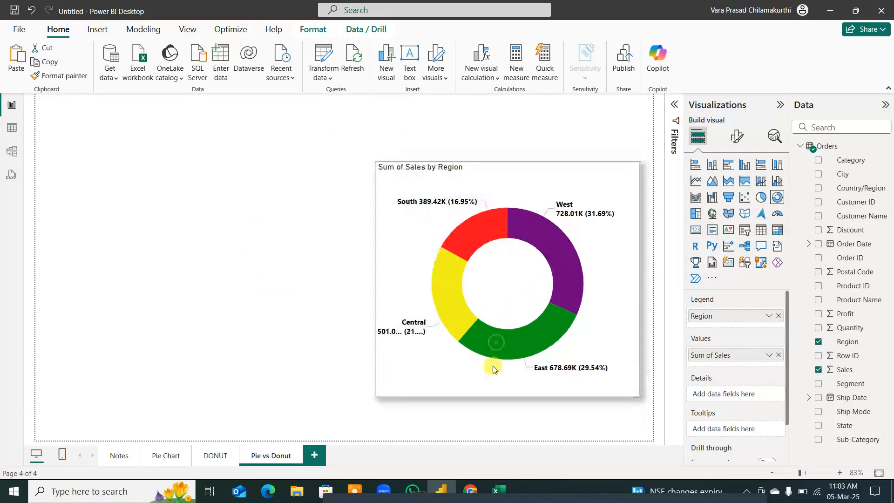
click(427, 371)
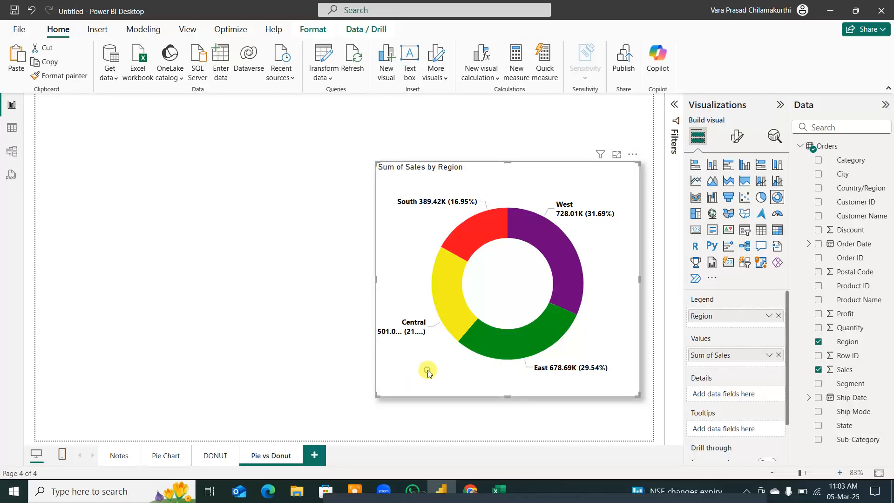
Step: Duplicate the resized donut chart on the Pie vs Donut page
right_click(427, 371)
mouse_move(442, 376)
click(562, 380)
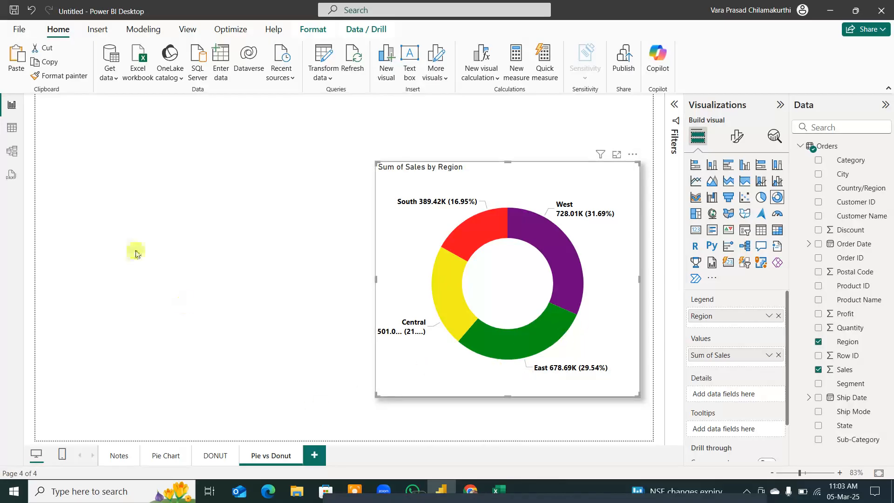
click(139, 250)
click(12, 55)
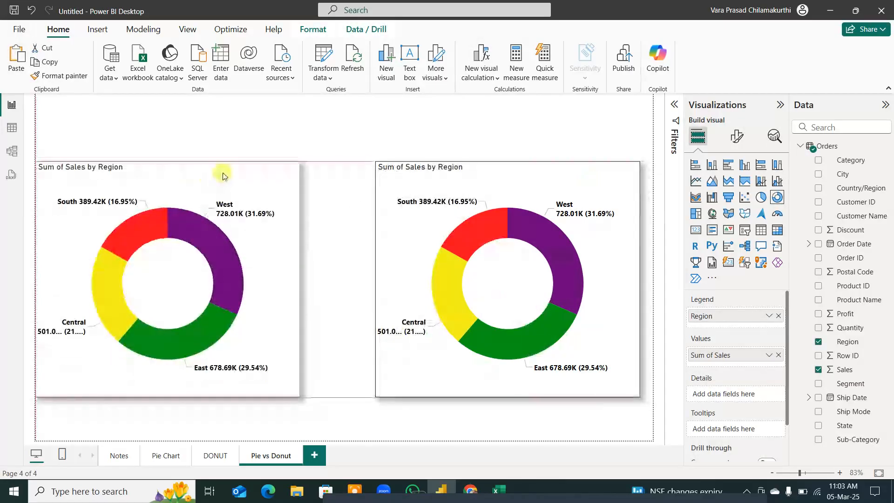
Step: Place the duplicate in the page's left half, level with the original donut, and convert it to a pie chart
drag(233, 175, 250, 169)
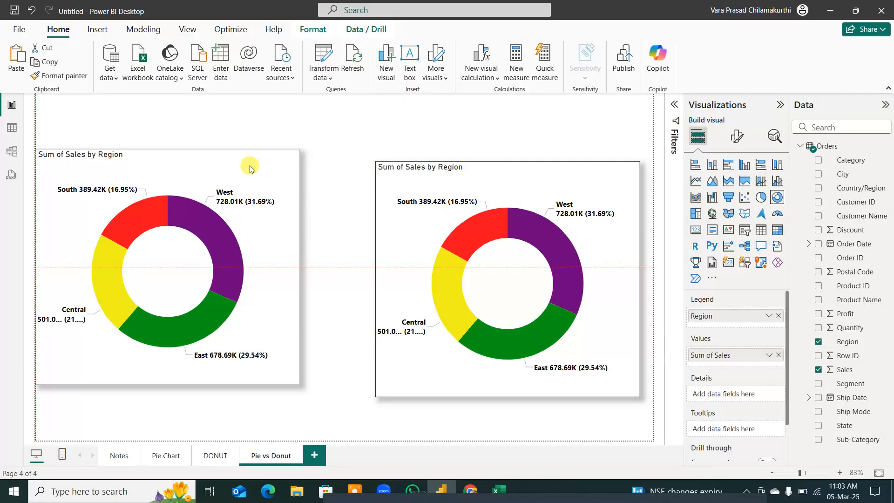
drag(250, 168, 255, 177)
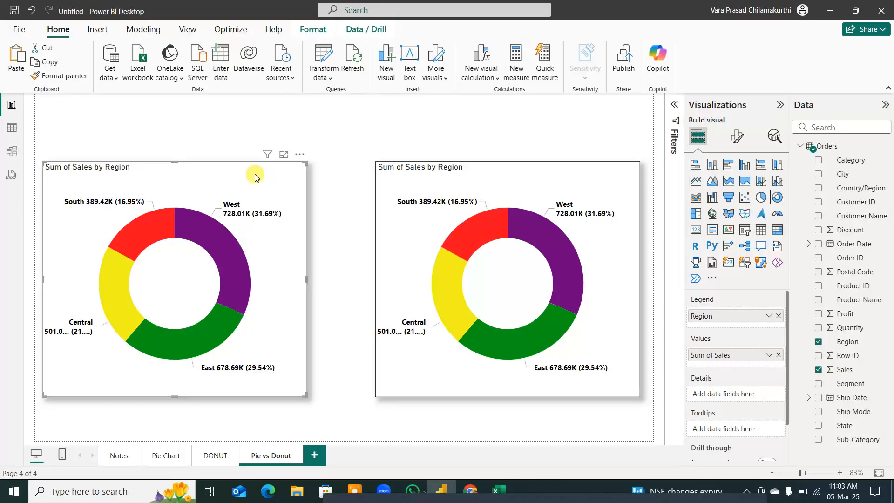
click(761, 198)
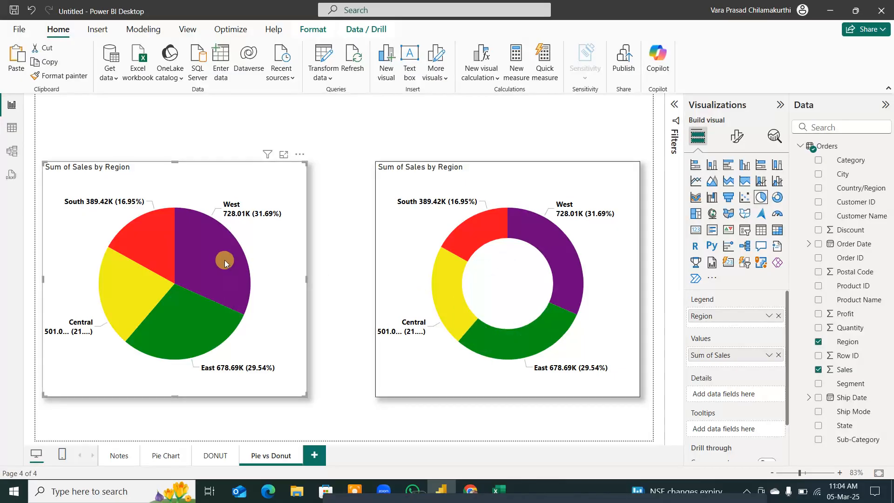
mouse_move(224, 260)
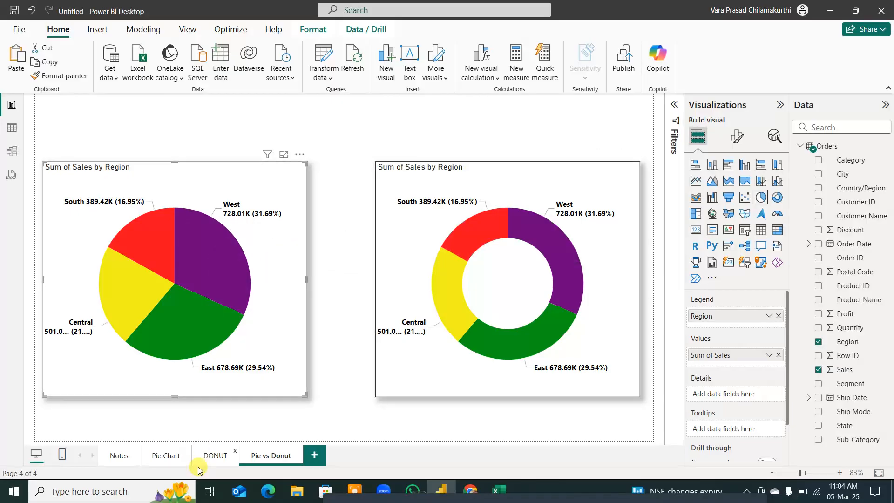
Step: On the DONUT page, lower the donut chart's upper edge and extend the title text box downward into the freed space
click(215, 456)
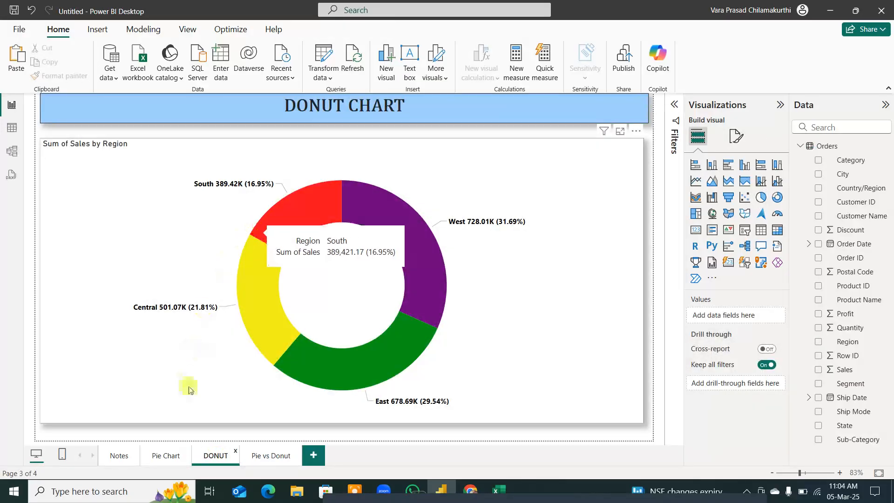
click(354, 142)
drag(347, 163, 357, 204)
click(380, 120)
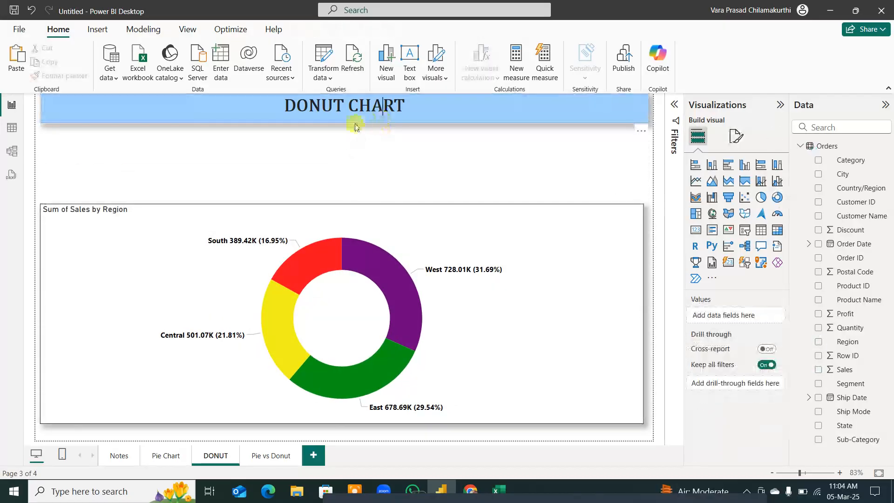
Step: Start a left-aligned line with font size 16 beneath the DONUT CHART title
click(406, 105)
key(Return)
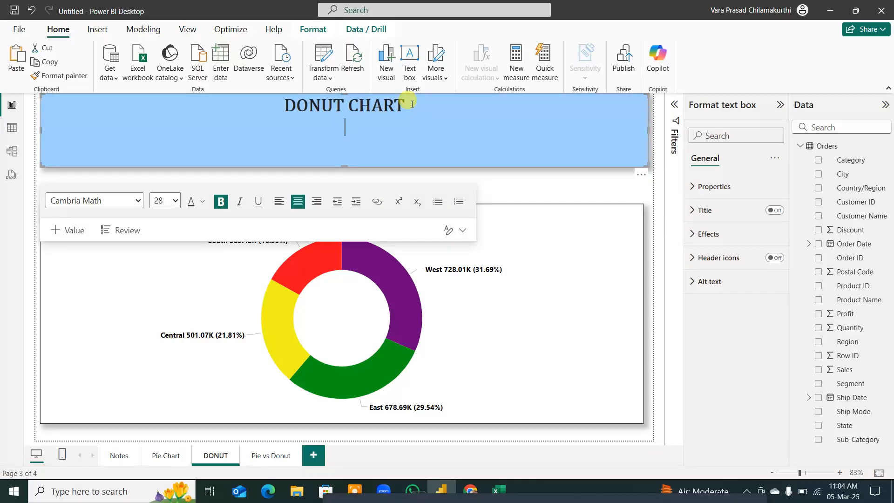
click(279, 201)
click(174, 200)
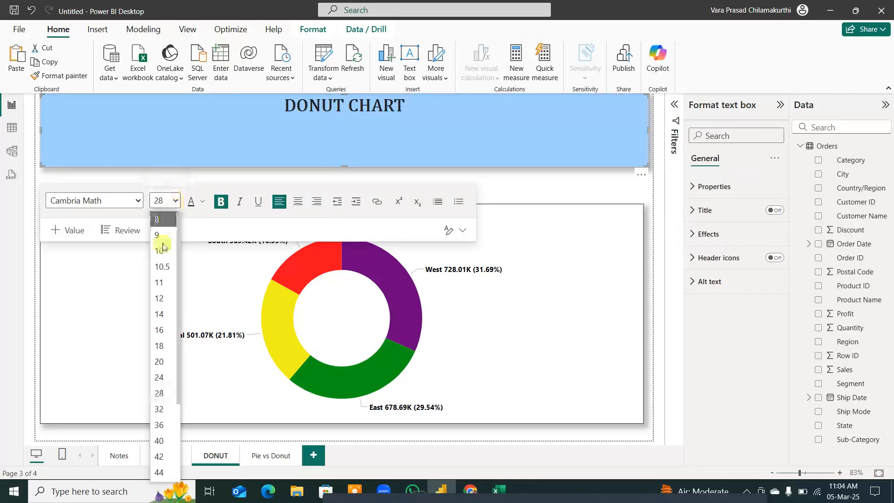
click(160, 330)
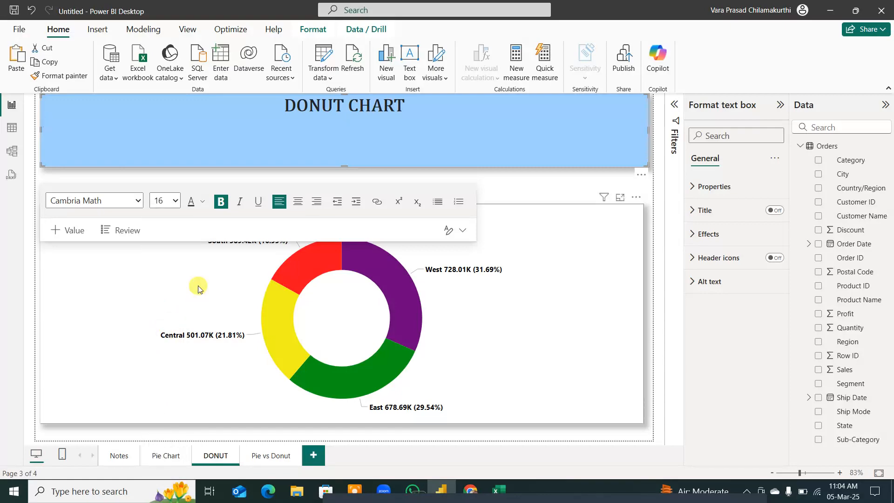
Step: Write beneath the title: "Note: if we want prepare Donut chart in other tools like Tableau , it is a bit very difficult"
text(Note)
text(if we want)
text(prepa)
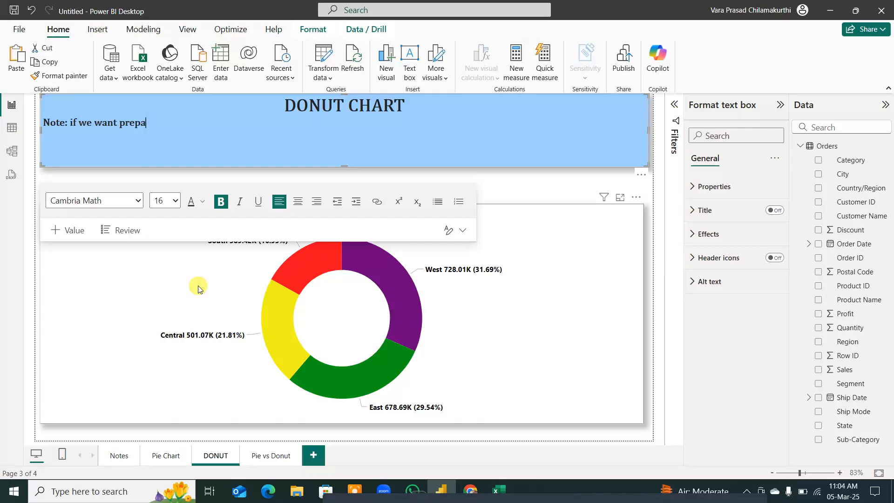
text(re Donut chart in oth)
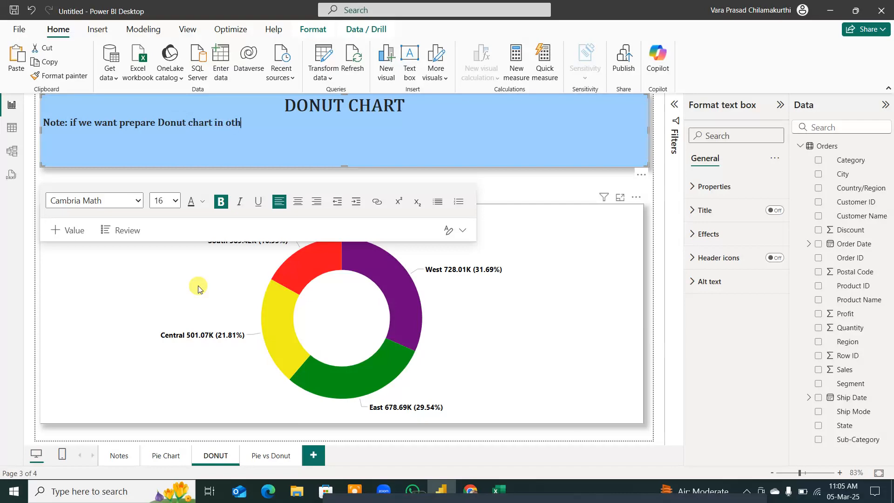
text(er tools like Table)
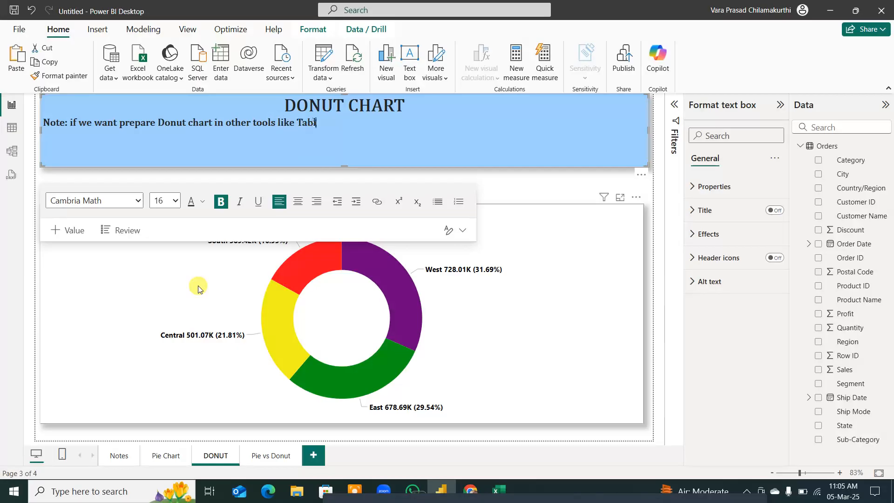
text(au)
text( ,)
text( it)
text( is)
text( a bl)
text(it)
text( ver)
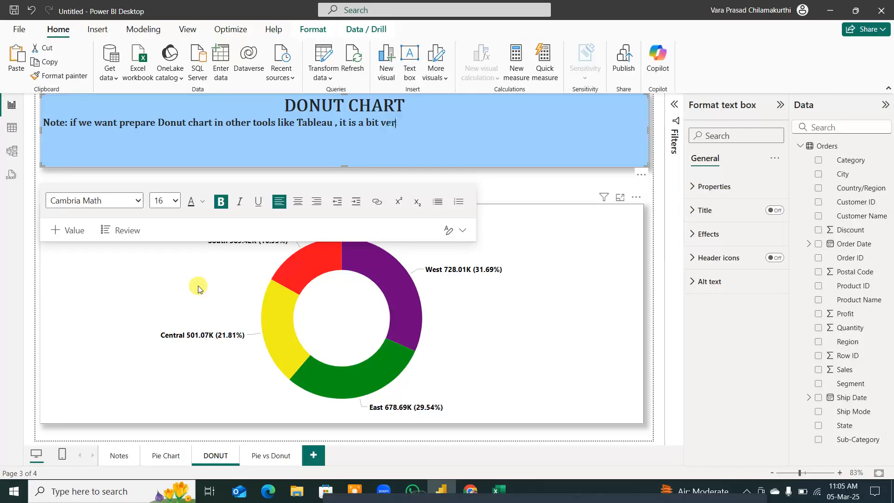
text(y difu)
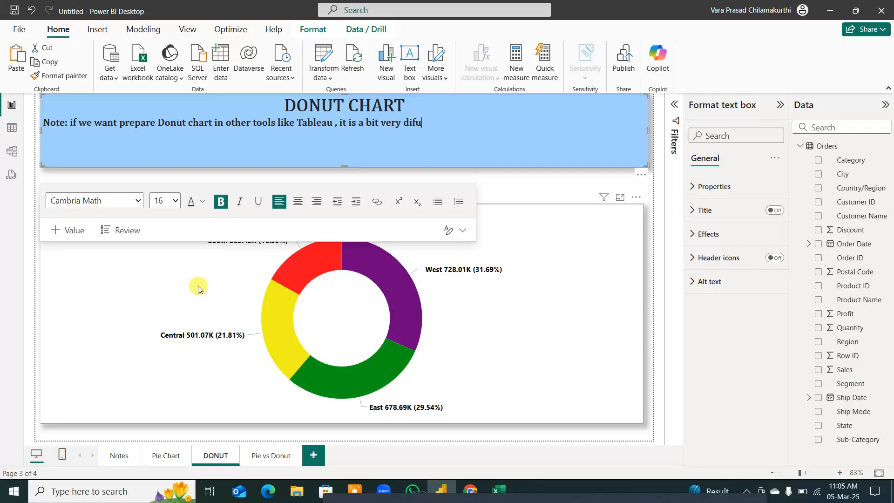
key(BackSpace)
text(icult , we)
key(BackSpace)
key(BackSpace)
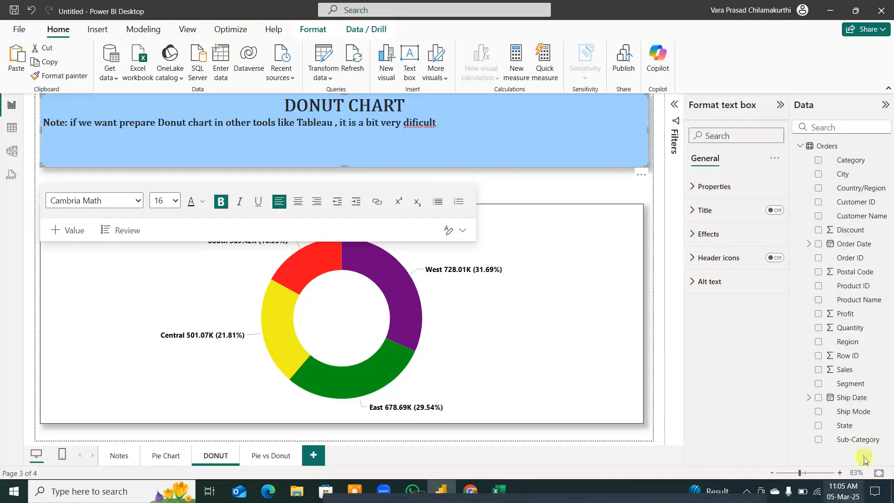
click(413, 123)
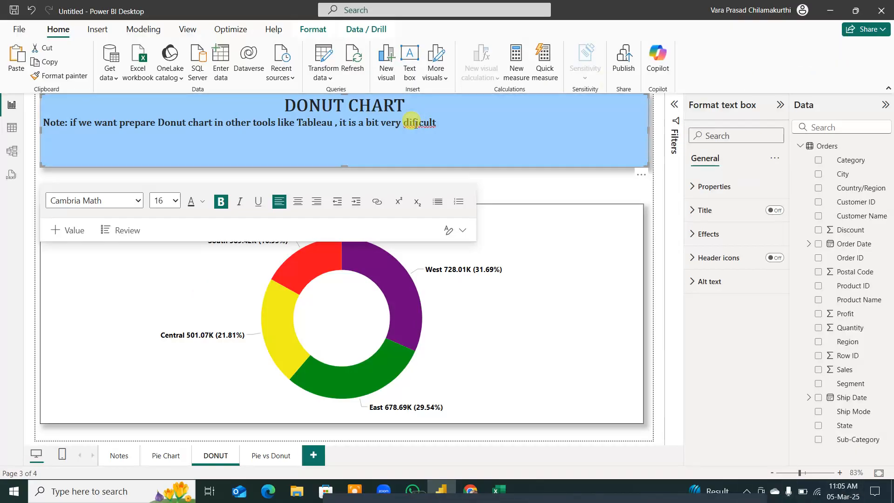
text(f)
click(460, 121)
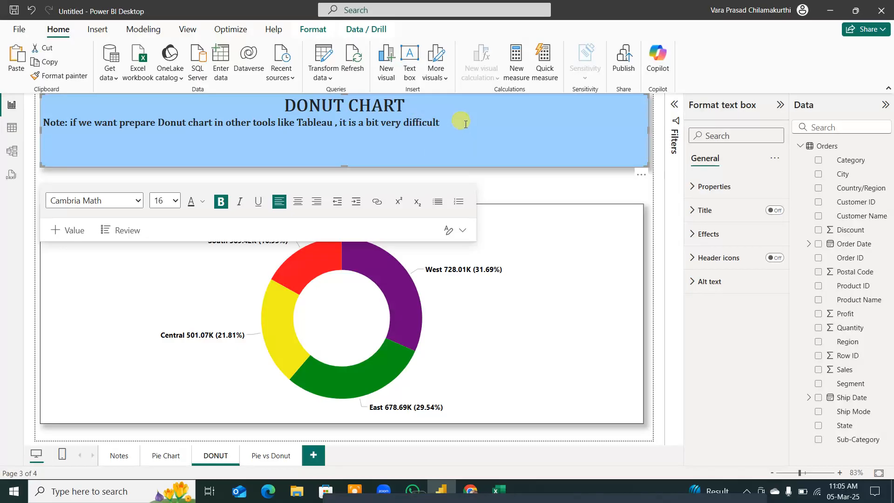
Step: Add a second line to the note reading "Power bi is very easy."
key(Return)
text(Power bi is very easy)
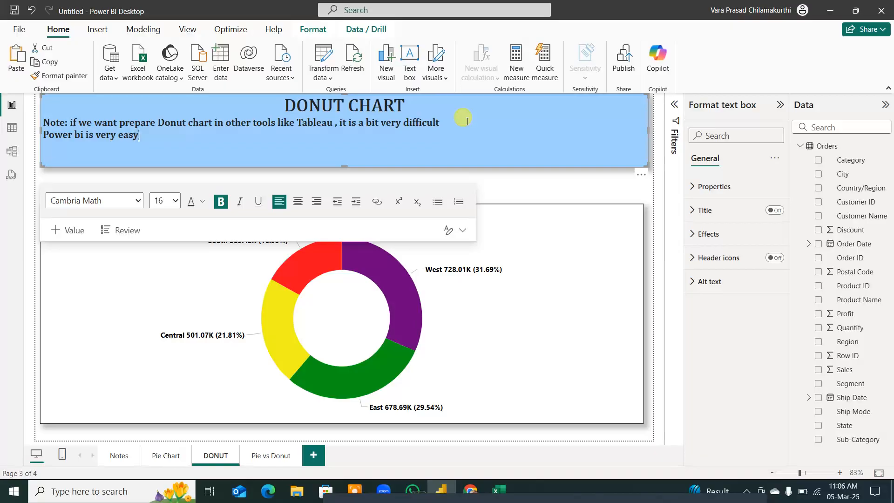
text(.)
click(280, 456)
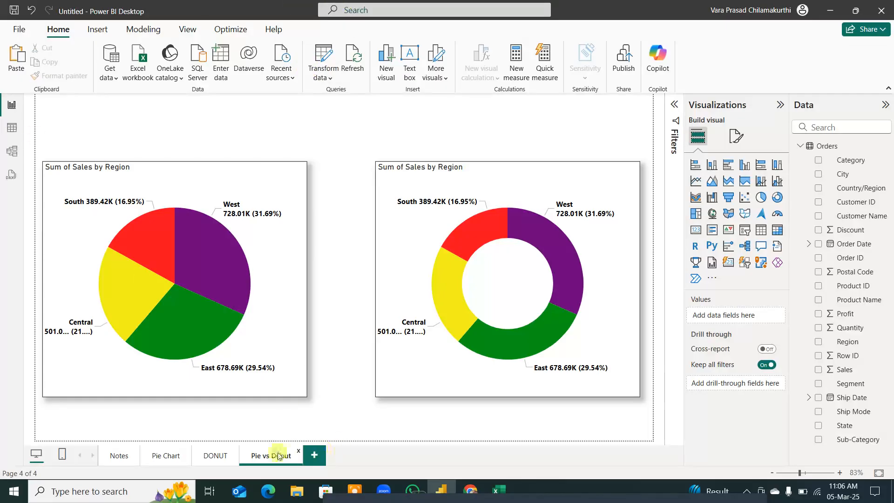
click(173, 459)
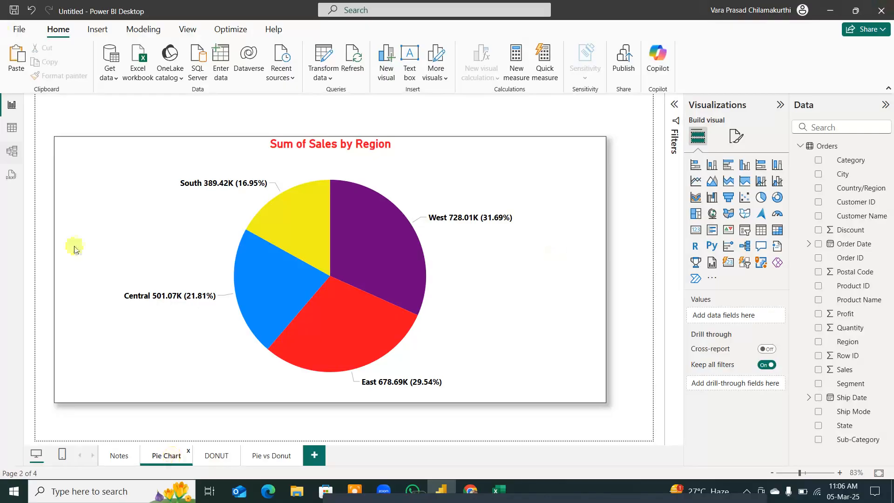
Step: Add a new report page and place a full-width text box along the page's upper edge reading "FUNNEL CHART"
click(314, 455)
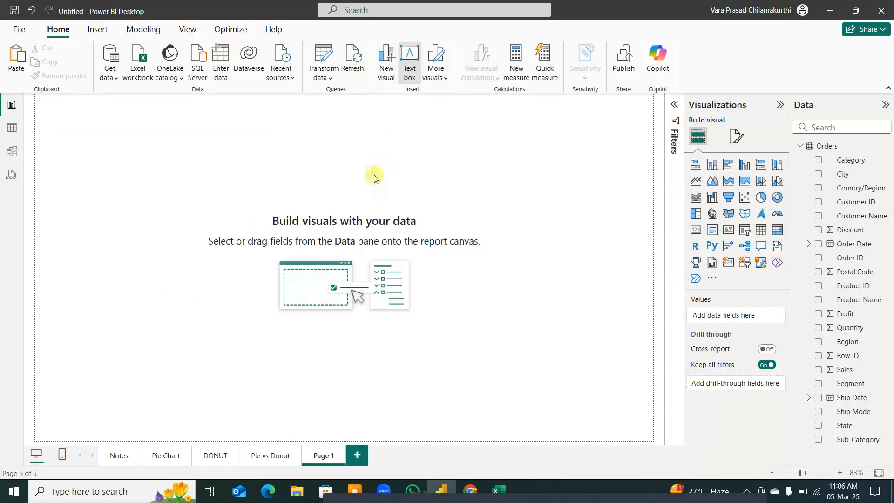
click(403, 70)
drag(191, 215, 647, 134)
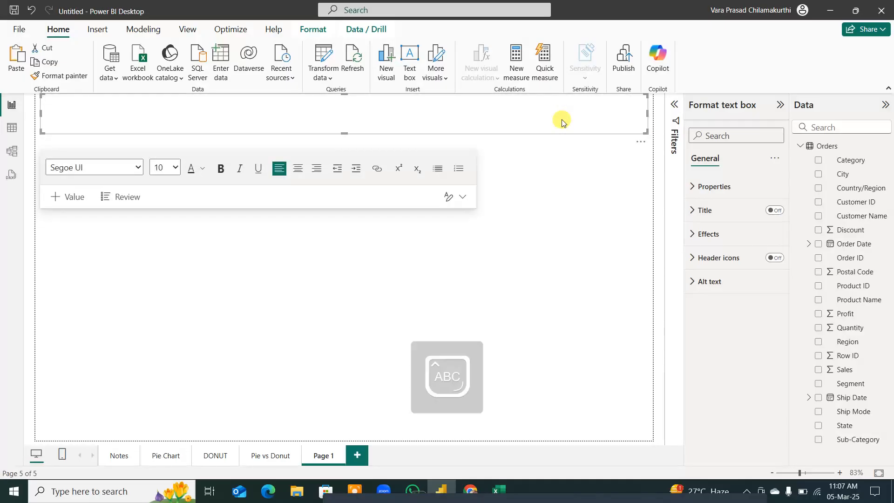
text(FUN)
text(NEL CHART)
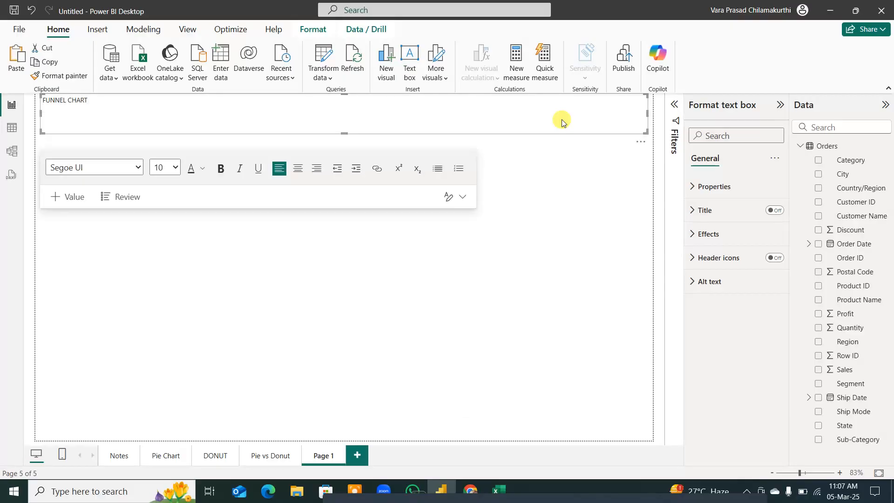
Step: Format the FUNNEL CHART title as centred, bold Cambria Math with font size 28
key(ctrl+a)
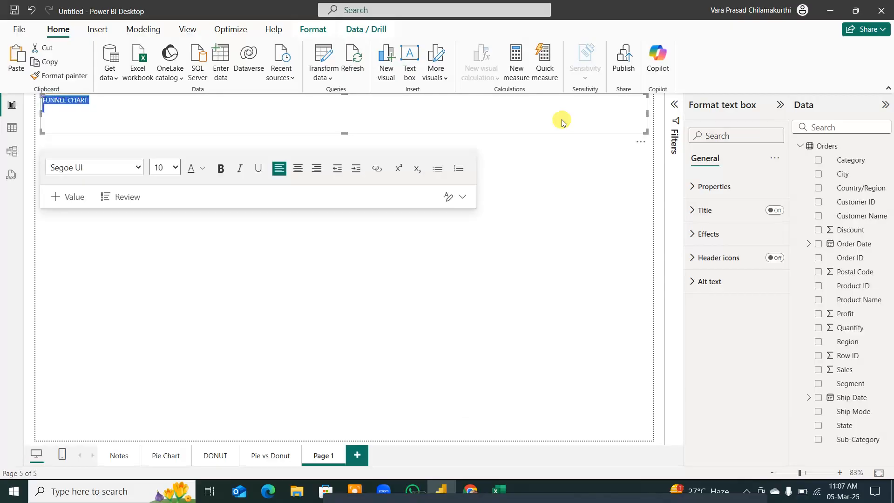
click(303, 171)
click(176, 168)
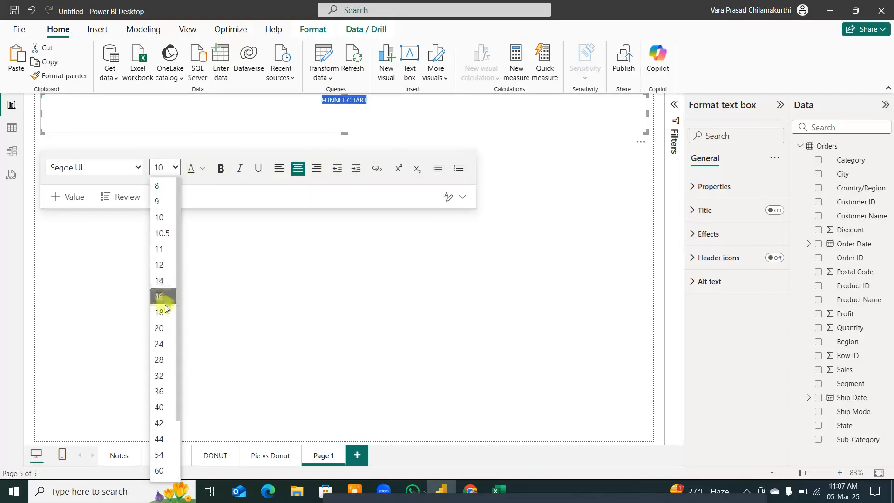
click(162, 361)
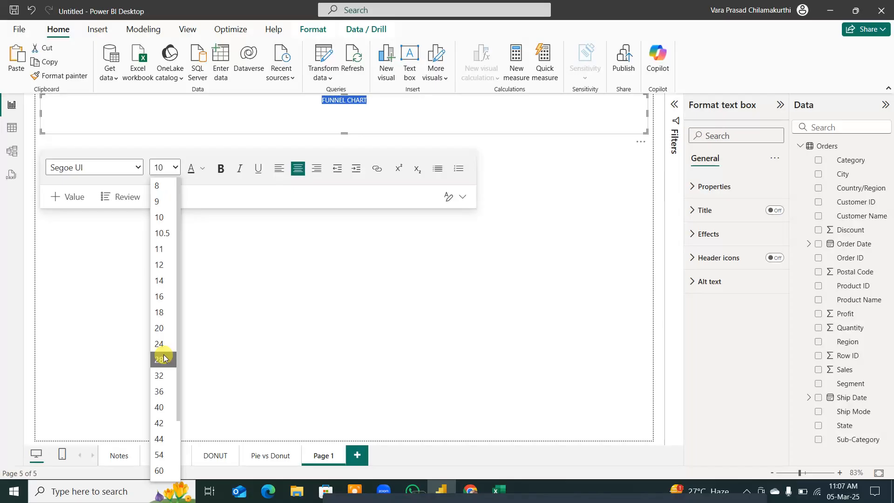
click(138, 167)
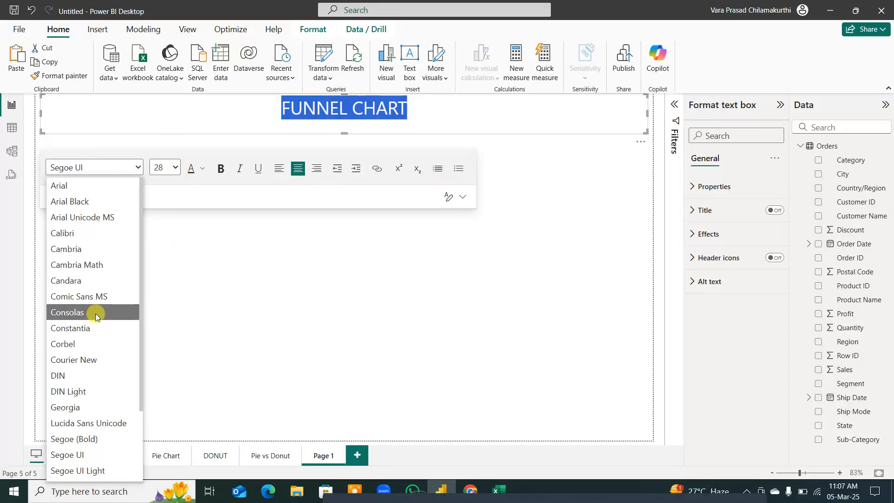
click(102, 265)
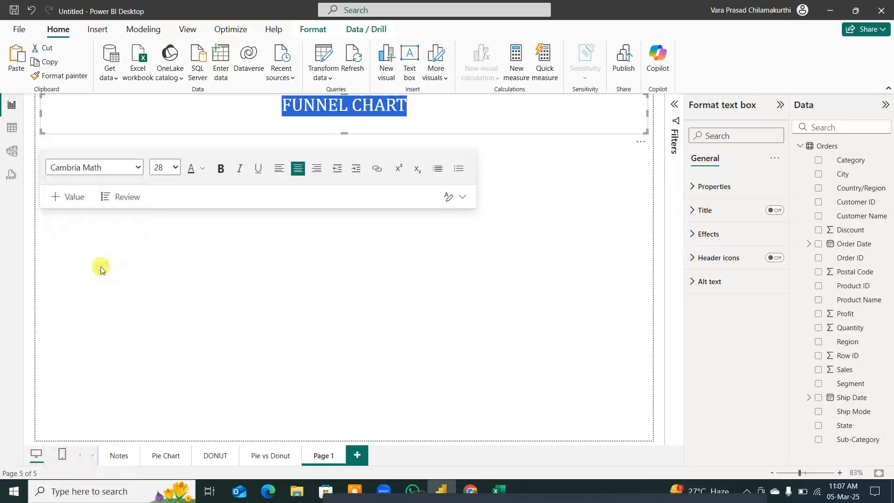
click(222, 170)
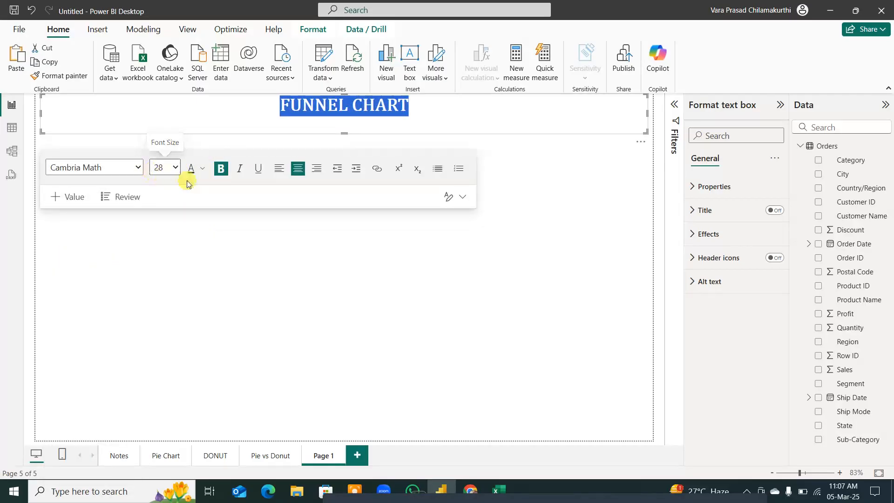
Step: Give the FUNNEL CHART text box a light blue background, a visual border and a shadow
click(708, 234)
click(769, 261)
click(769, 357)
click(769, 385)
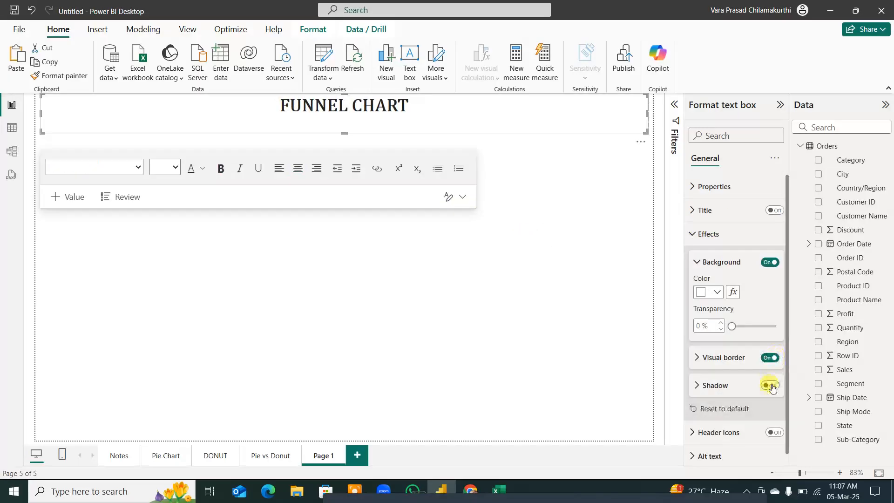
click(716, 292)
click(740, 135)
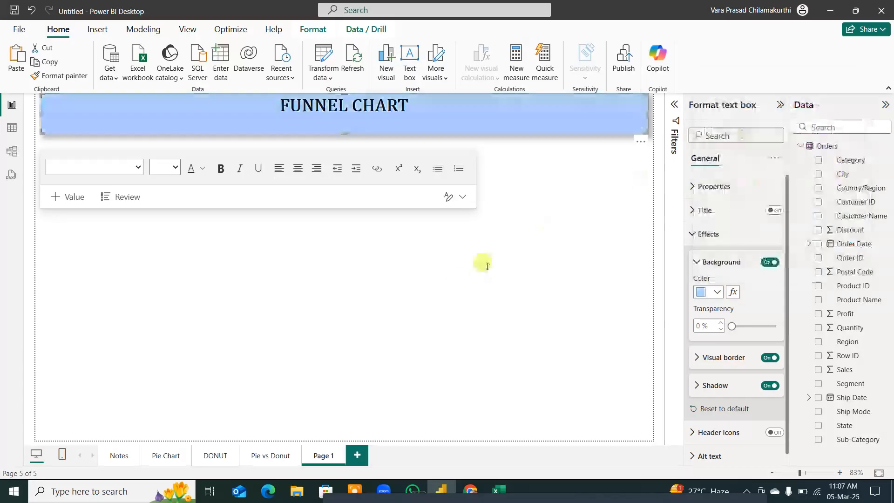
click(454, 285)
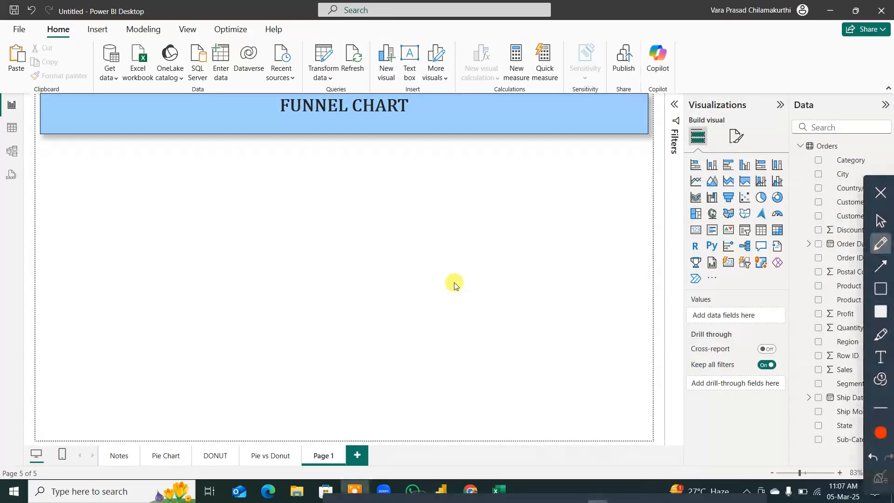
Step: Sketch a red funnel over the page with the annotation pen, giving it an oval mouth, narrow stem and flow lines running down inside
drag(343, 194, 416, 303)
mouse_move(553, 185)
mouse_down()
mouse_move(481, 267)
mouse_move(454, 424)
mouse_up()
mouse_move(419, 304)
mouse_down()
mouse_move(421, 437)
mouse_move(413, 445)
mouse_move(472, 427)
mouse_up()
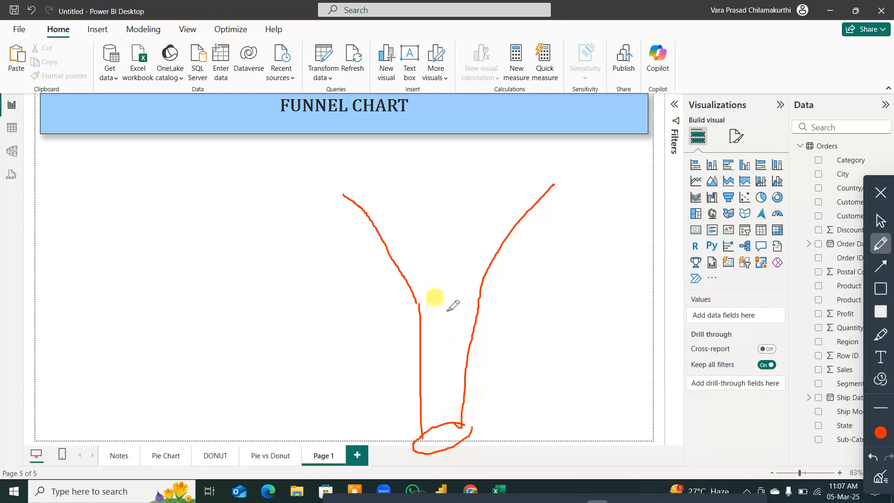
mouse_move(343, 189)
mouse_down()
mouse_move(477, 138)
mouse_move(366, 149)
mouse_move(328, 186)
mouse_up()
mouse_move(600, 95)
mouse_down()
mouse_move(493, 117)
mouse_move(465, 170)
mouse_move(443, 301)
mouse_up()
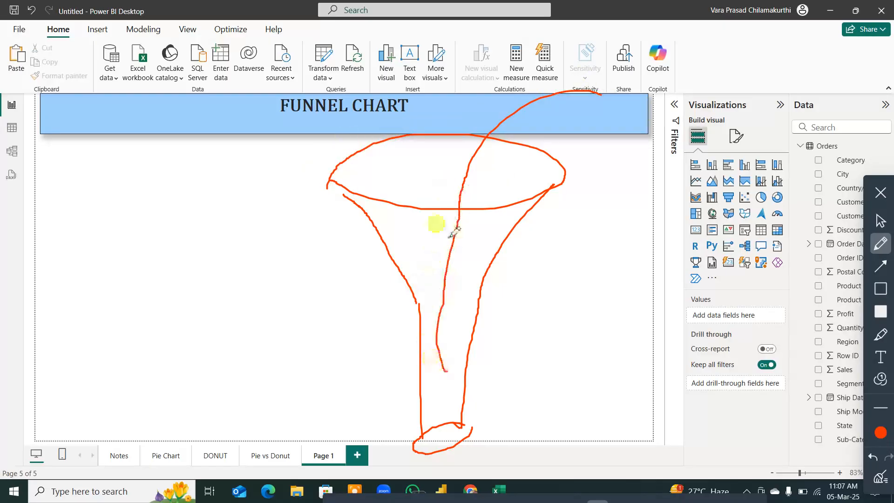
drag(409, 159, 446, 370)
drag(473, 243, 450, 371)
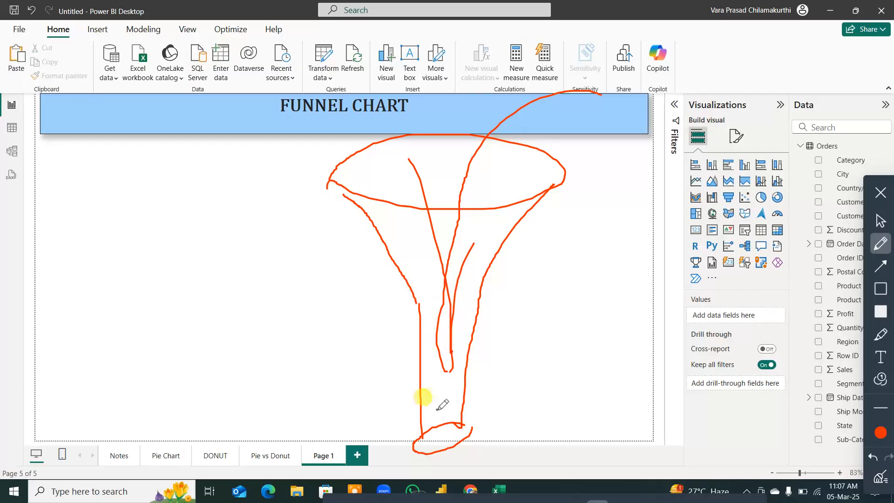
Step: Mark the width of the sketched funnel's mouth and trace a second contour along both of its sides
drag(323, 157, 381, 165)
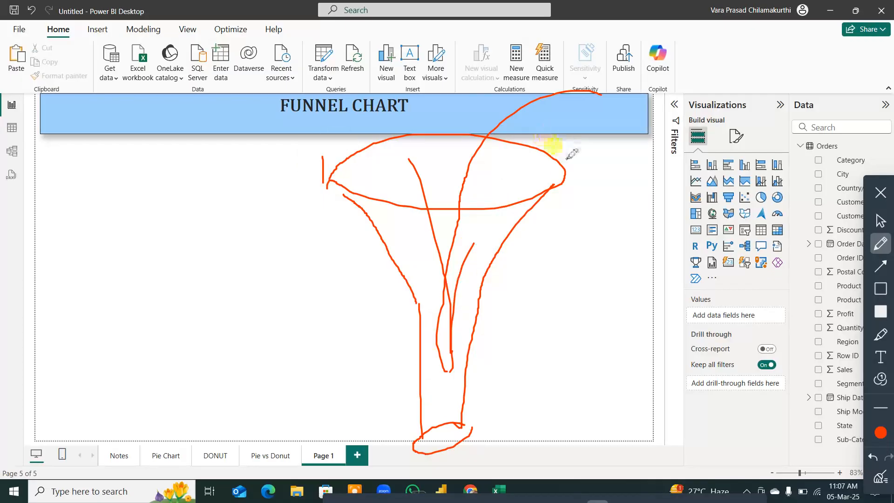
drag(563, 147, 572, 173)
mouse_move(336, 164)
mouse_down()
mouse_move(554, 164)
mouse_move(497, 279)
mouse_move(468, 431)
mouse_up()
mouse_move(335, 192)
mouse_down()
mouse_move(372, 232)
mouse_move(421, 440)
mouse_up()
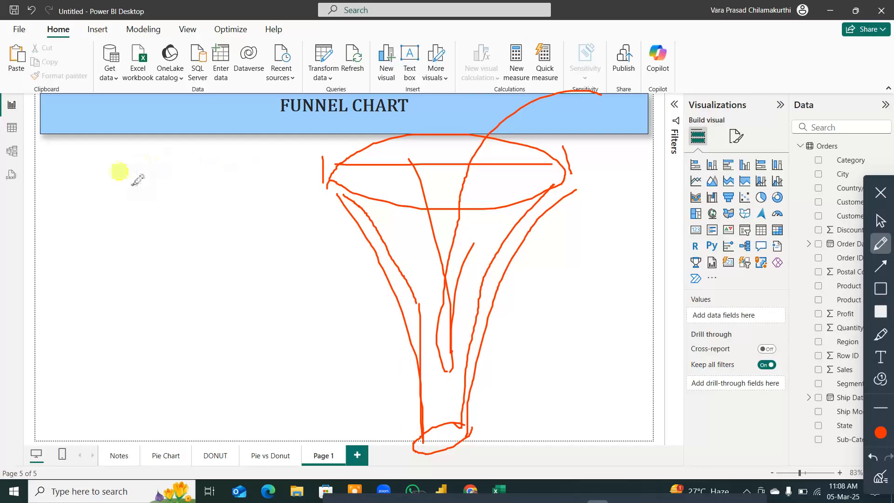
Step: Sketch five stacked bars narrowing downward beside the funnel, and mark the widest and narrowest bars with pen lines
mouse_move(87, 194)
mouse_down()
mouse_move(309, 200)
mouse_move(318, 212)
mouse_move(100, 219)
mouse_move(88, 197)
mouse_move(96, 229)
mouse_move(270, 232)
mouse_move(285, 241)
mouse_move(126, 251)
mouse_move(114, 233)
mouse_up()
mouse_move(140, 269)
mouse_down()
mouse_move(259, 269)
mouse_move(260, 280)
mouse_move(146, 283)
mouse_move(143, 270)
mouse_up()
mouse_move(170, 304)
mouse_down()
mouse_move(230, 307)
mouse_move(193, 320)
mouse_move(173, 305)
mouse_move(223, 334)
mouse_move(189, 353)
mouse_move(191, 332)
mouse_up()
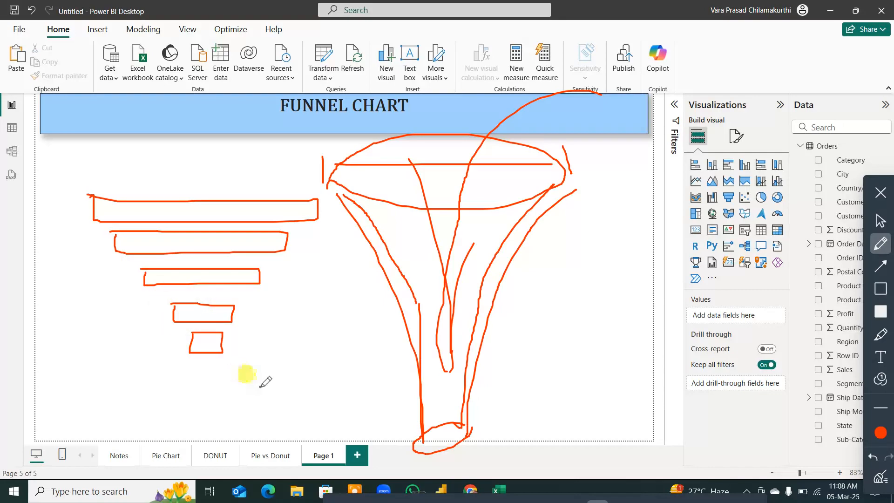
drag(114, 207, 299, 210)
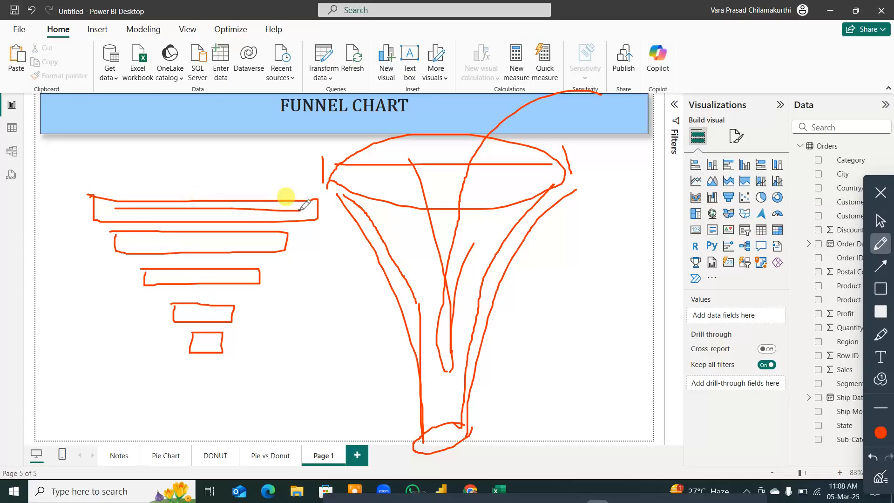
drag(319, 146, 303, 209)
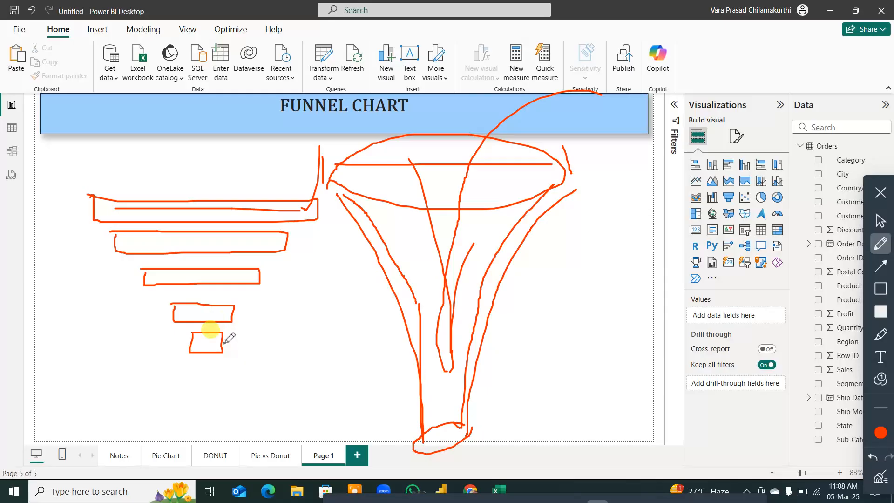
drag(223, 343, 252, 343)
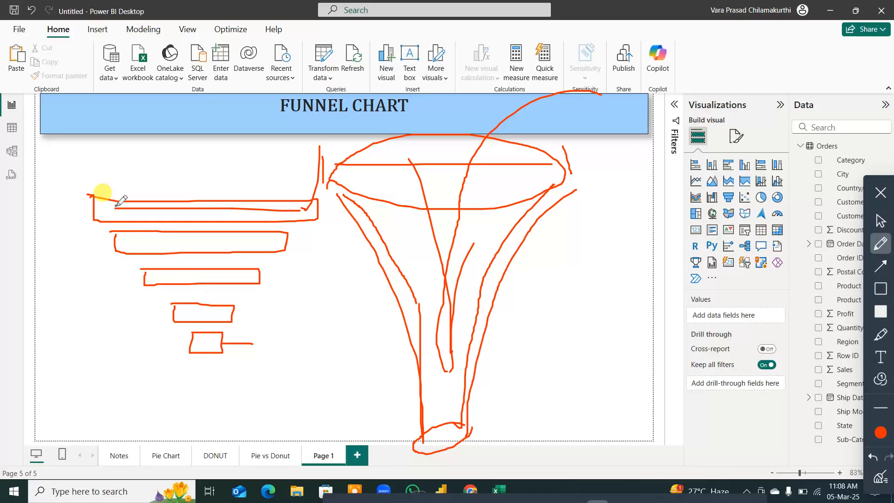
Step: Draw a funnel outline around the five bars, with sides tapering down to a narrow stem and an oval mouth
mouse_move(74, 196)
mouse_down()
mouse_move(151, 298)
mouse_move(172, 366)
mouse_up()
drag(178, 421, 181, 448)
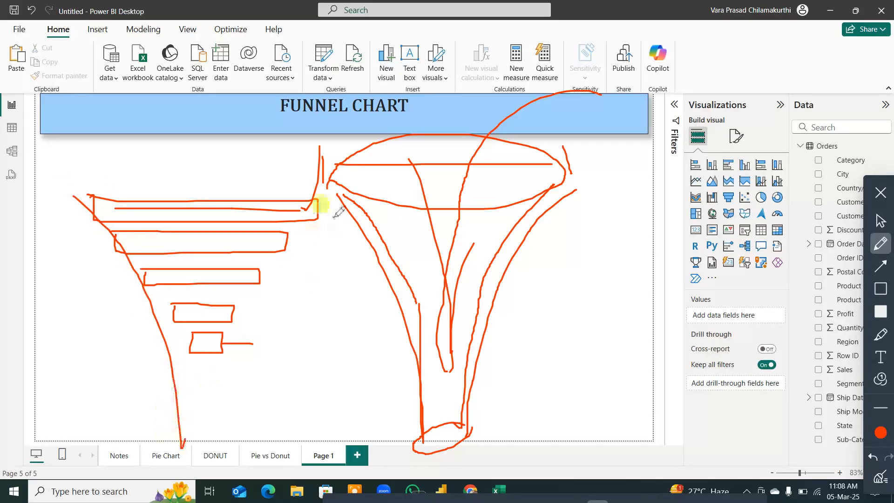
mouse_move(329, 212)
mouse_down()
mouse_move(279, 260)
mouse_move(219, 378)
mouse_move(203, 448)
mouse_up()
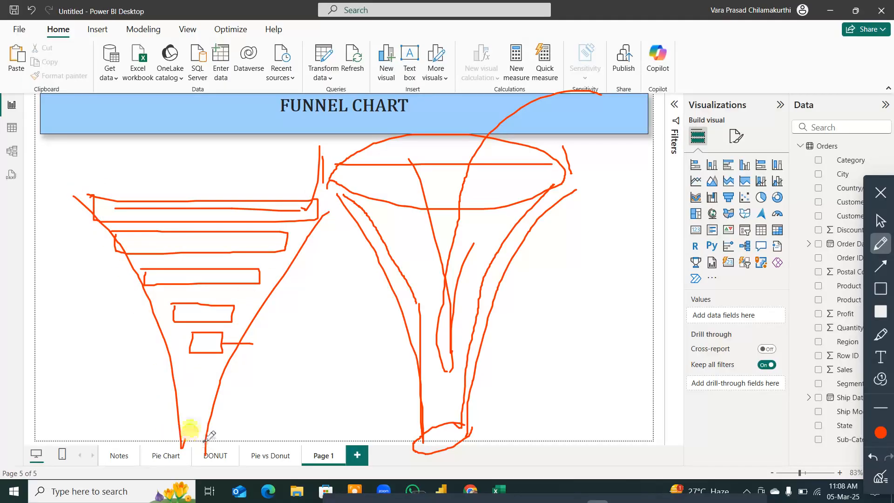
mouse_move(64, 194)
mouse_down()
mouse_move(344, 223)
mouse_move(97, 176)
mouse_up()
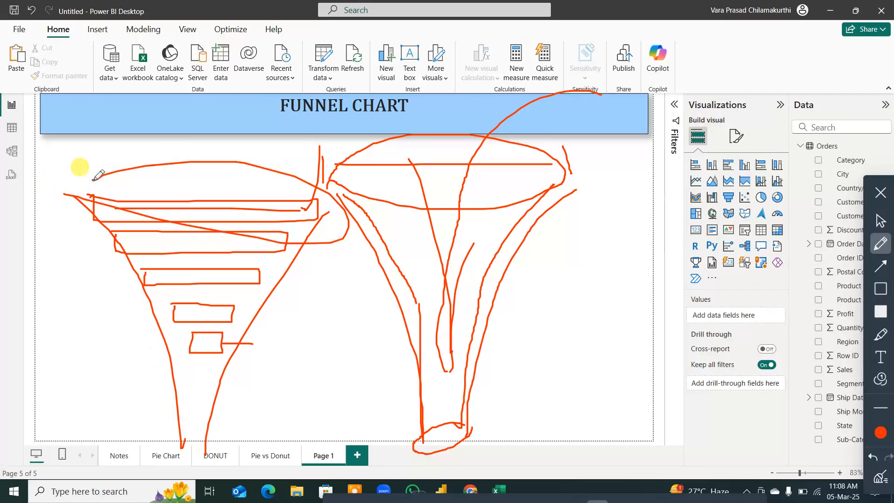
Step: Erase the pen sketches, close the annotation tools, and add a text box about two thirds of the page width below the FUNNEL CHART title
click(880, 476)
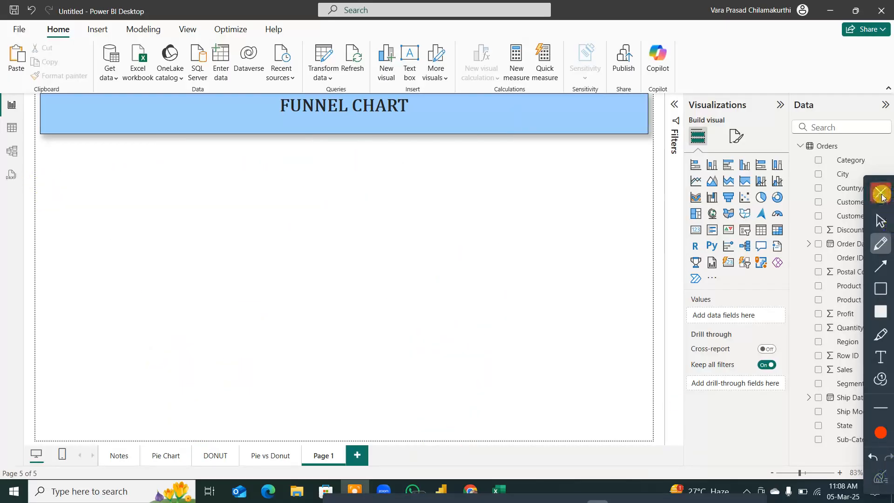
click(880, 193)
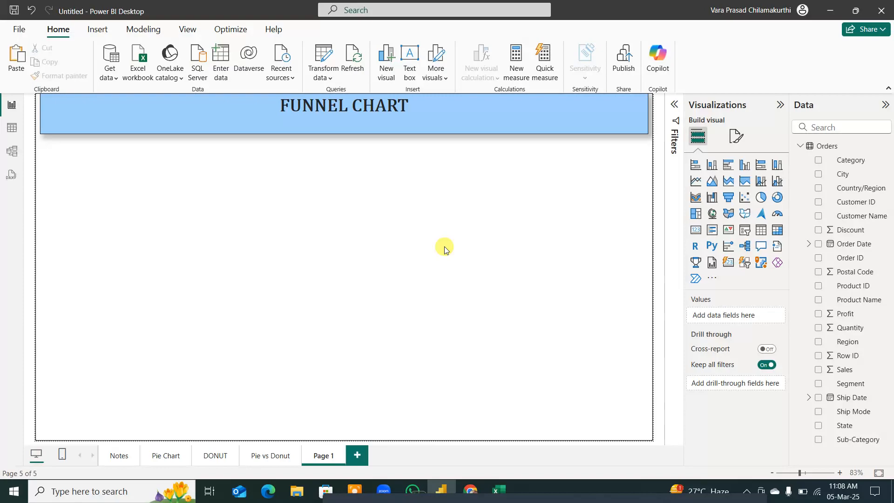
click(414, 55)
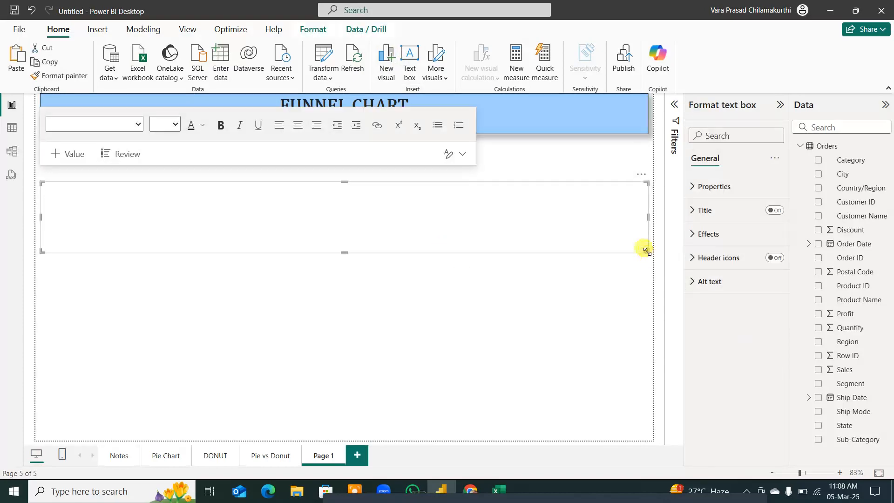
drag(644, 247, 451, 374)
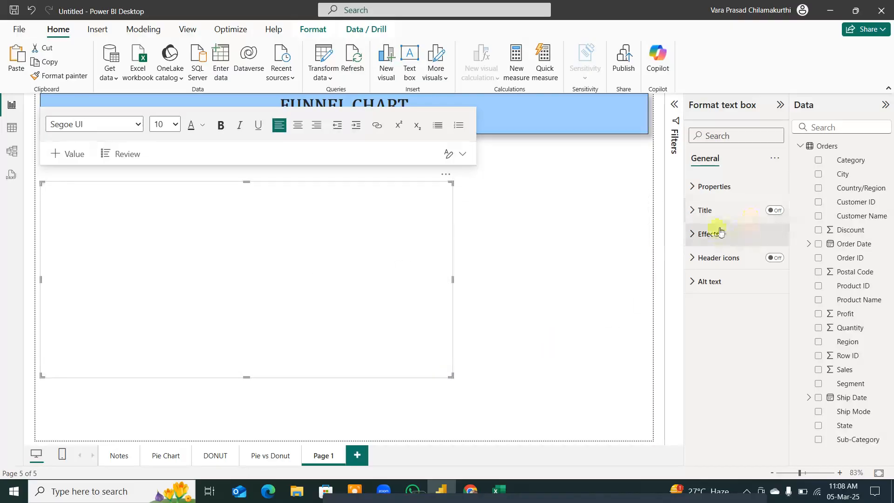
Step: Turn on the text box's visual border and shadow, and give it a light gray background
click(738, 240)
click(769, 357)
click(769, 384)
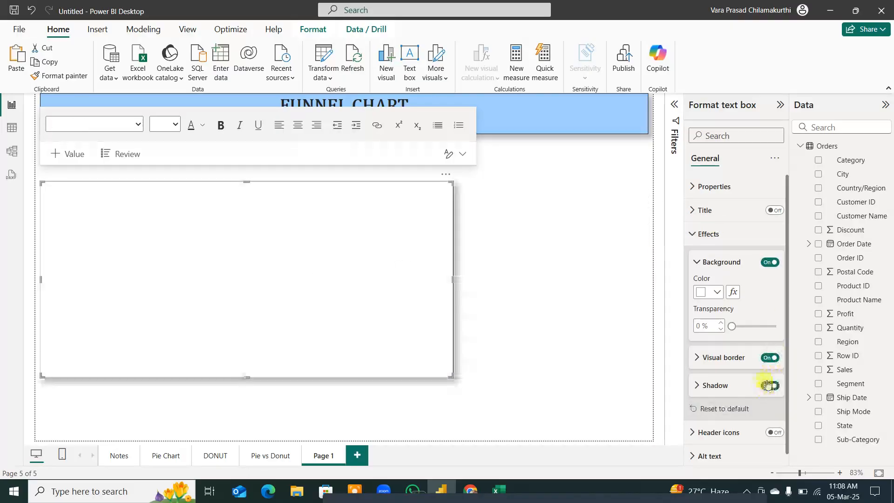
click(708, 293)
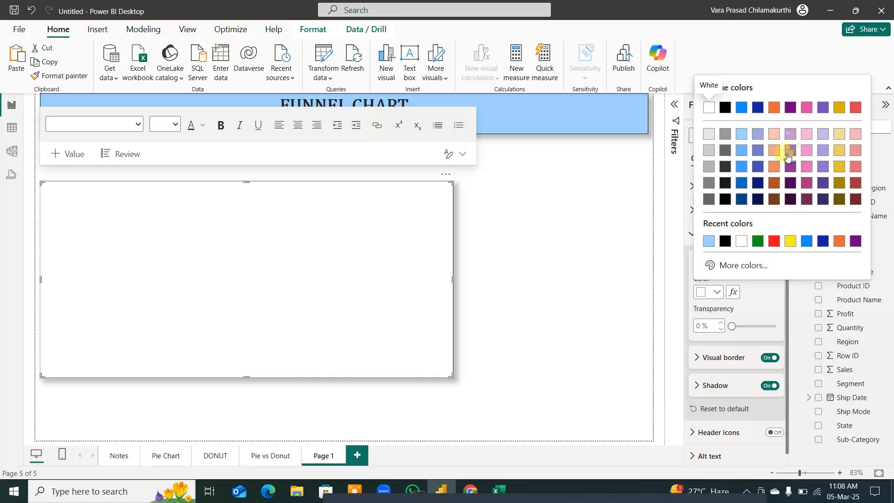
click(839, 134)
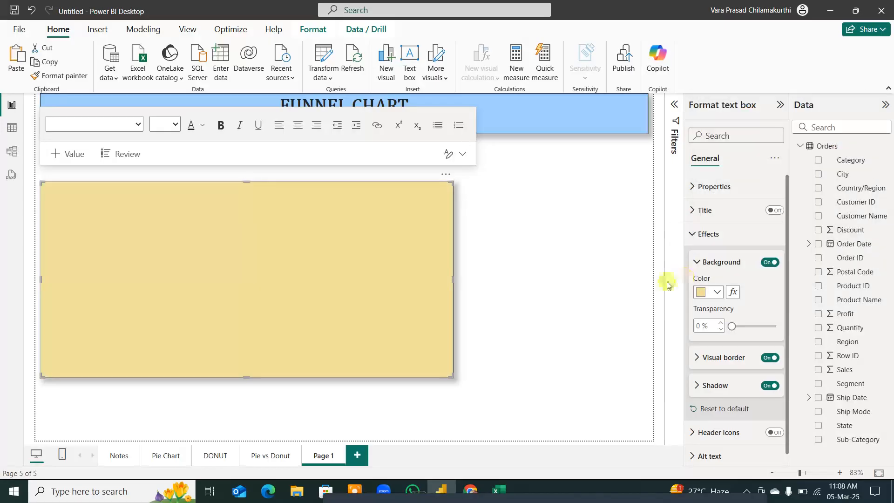
click(708, 292)
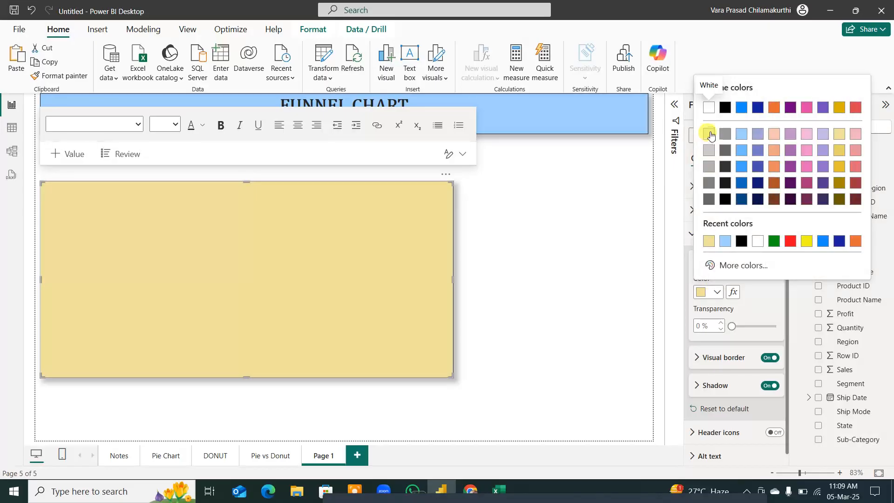
click(708, 134)
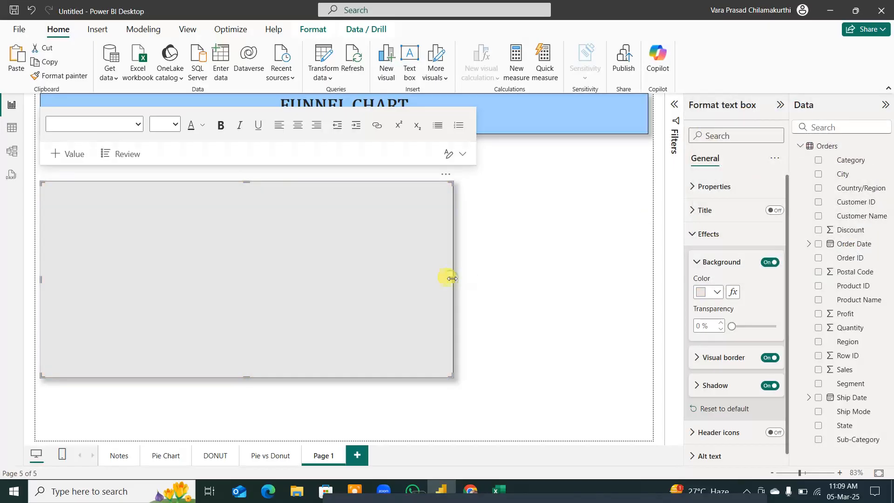
Step: Widen the text box to nearly the full page width and set its text to bold 16 pt Comic Sans MS
drag(452, 279, 624, 265)
click(221, 125)
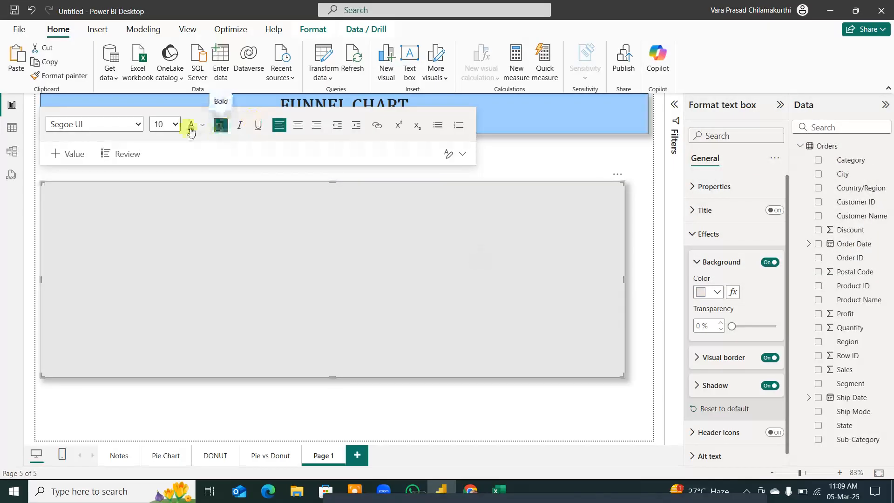
click(175, 124)
click(161, 249)
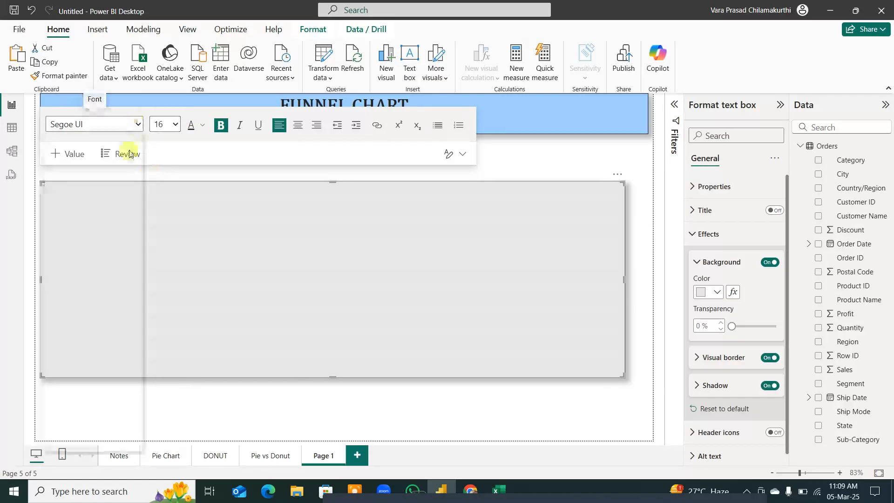
click(113, 221)
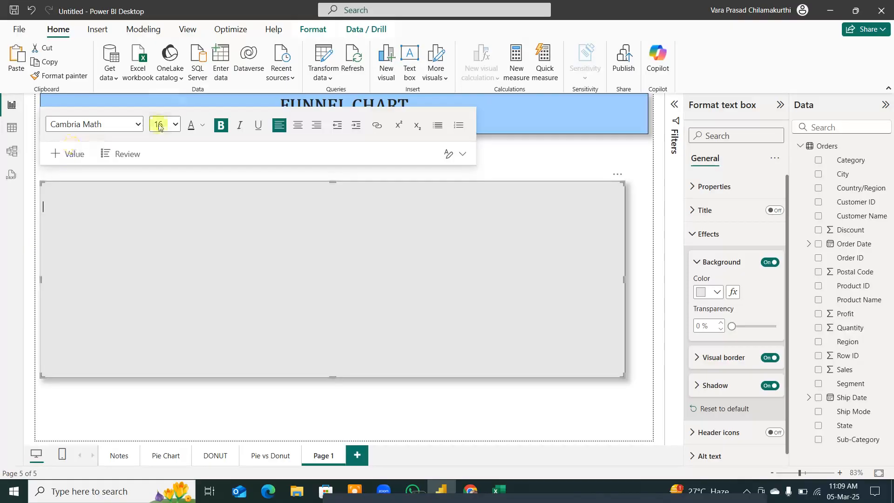
click(138, 124)
click(96, 253)
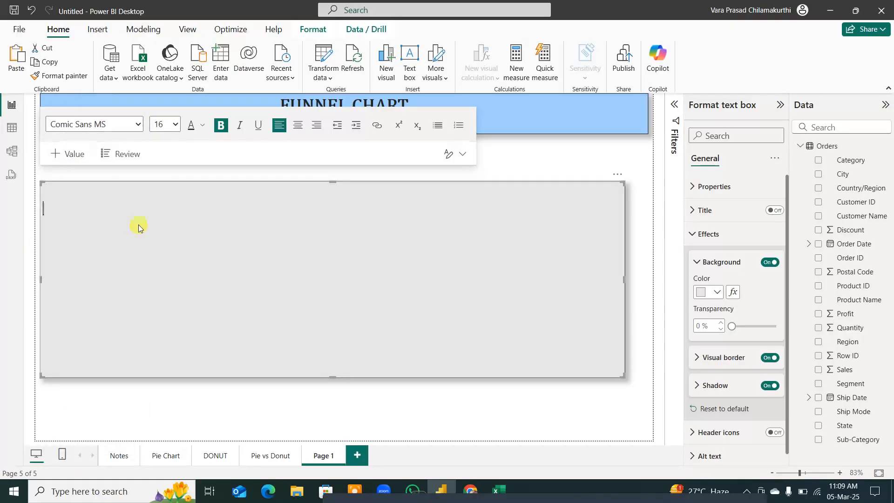
Step: Write the funnel definition in the text box: "Funnel : Pipe or Tube" and "that is wide on the top , narrow at the bottom"
text(fFun)
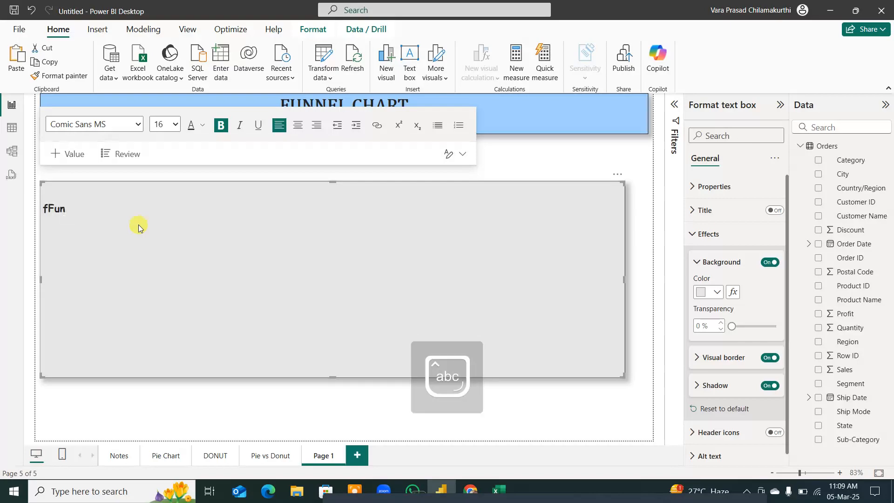
text(nel)
click(48, 206)
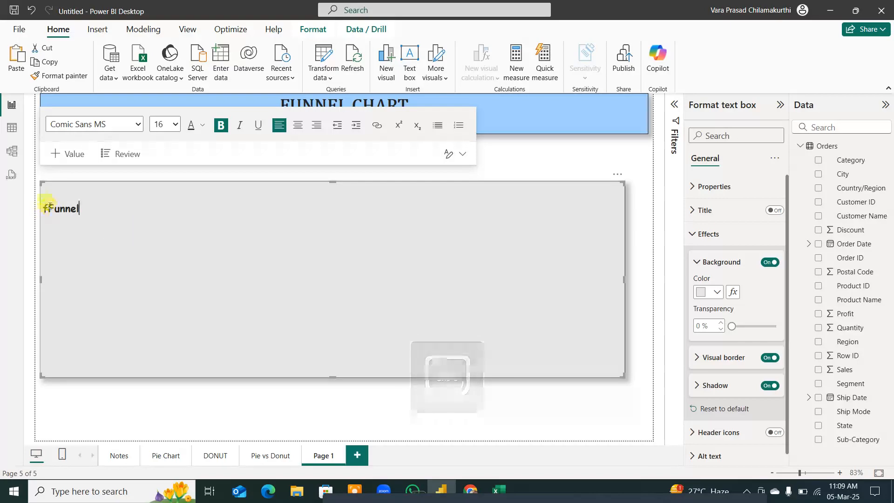
key(BackSpace)
click(82, 208)
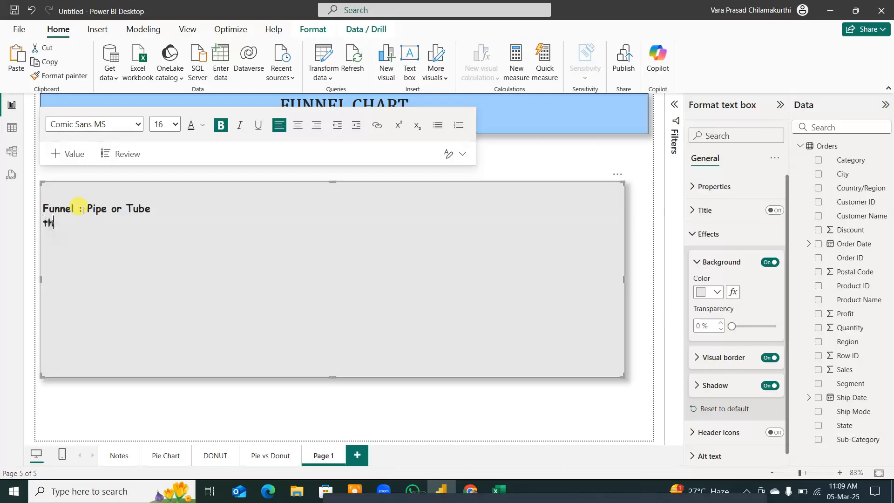
text(at is wide on the top)
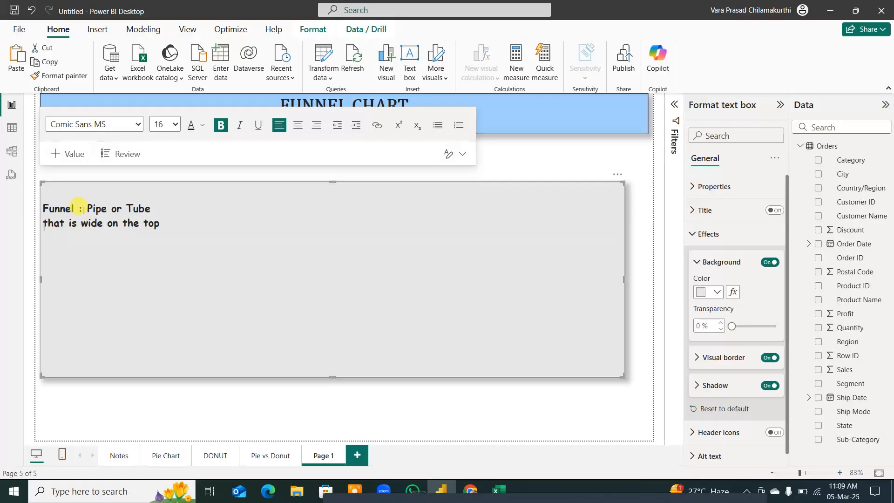
key(BackSpace)
key(BackSpace)
key(BackSpace)
text(, narrow at the bottom)
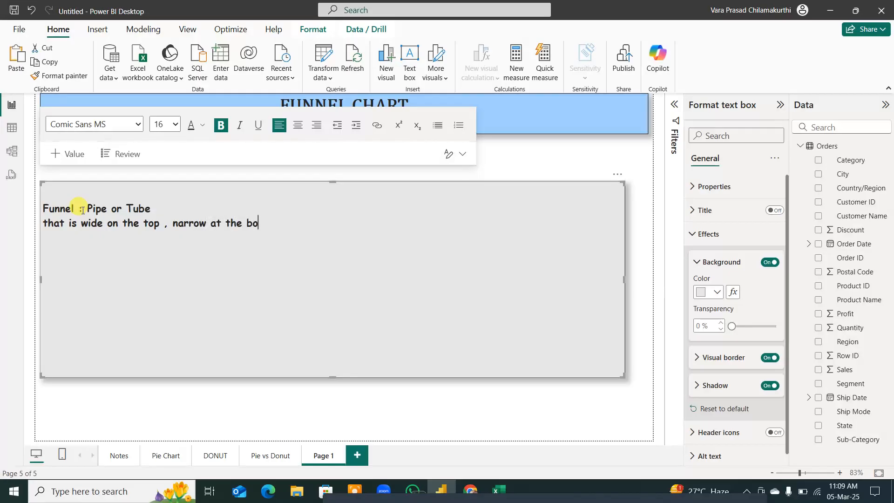
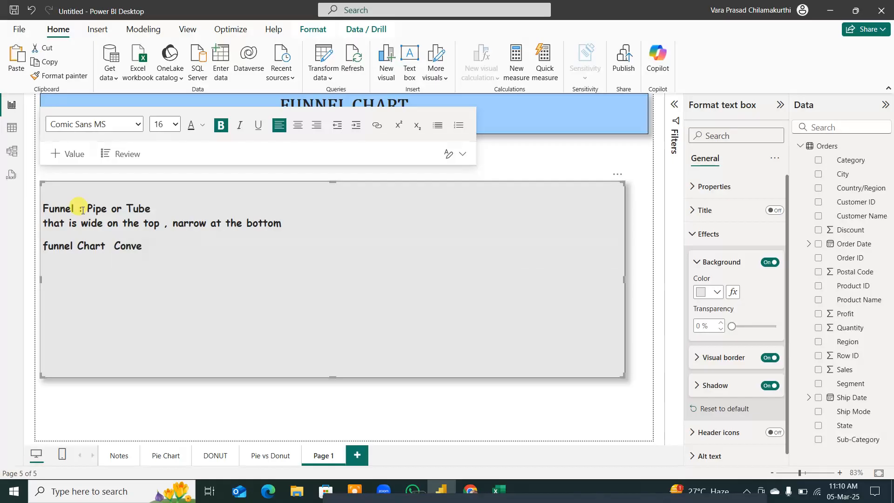
Step: Add the heading "funnel Chart Conveys :" with the line "what it conveys Bigger size | Bigger width having higher values bigger sales | profit"
text(ys : )
text(what it conveys  Bi)
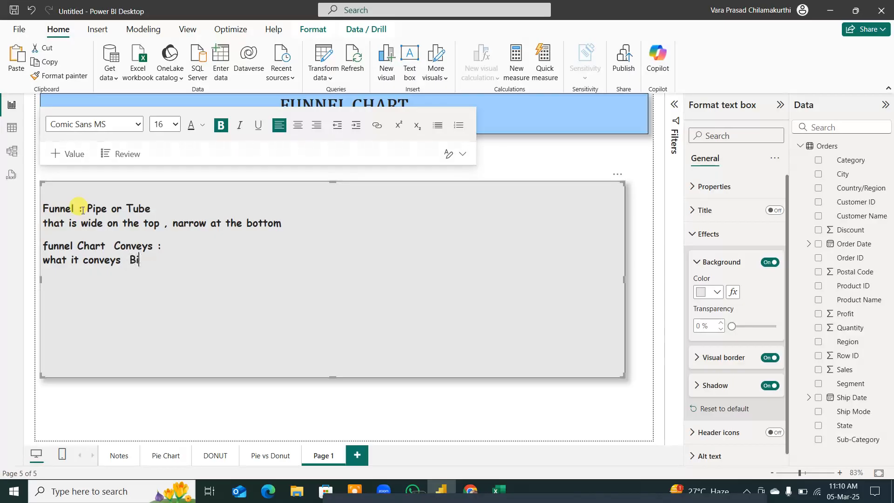
text(gger size | Bi)
text(gg)
text(wide)
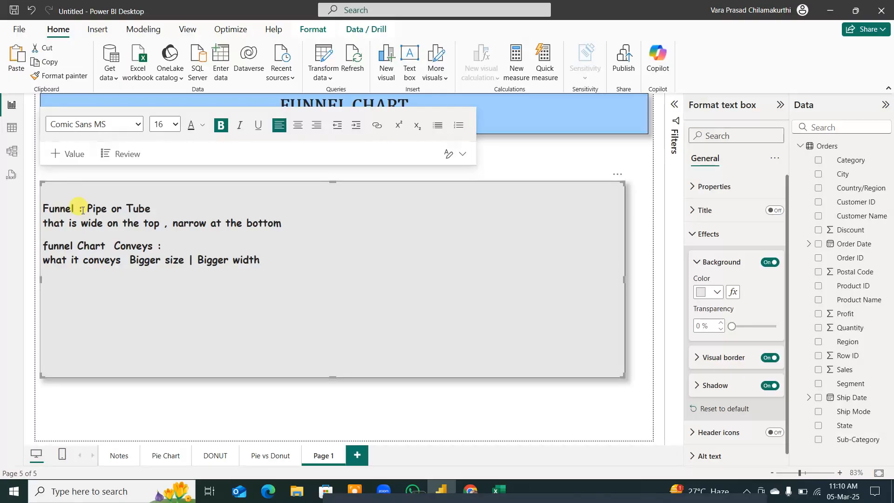
text(have)
key(BackSpace)
text(ing hiegher)
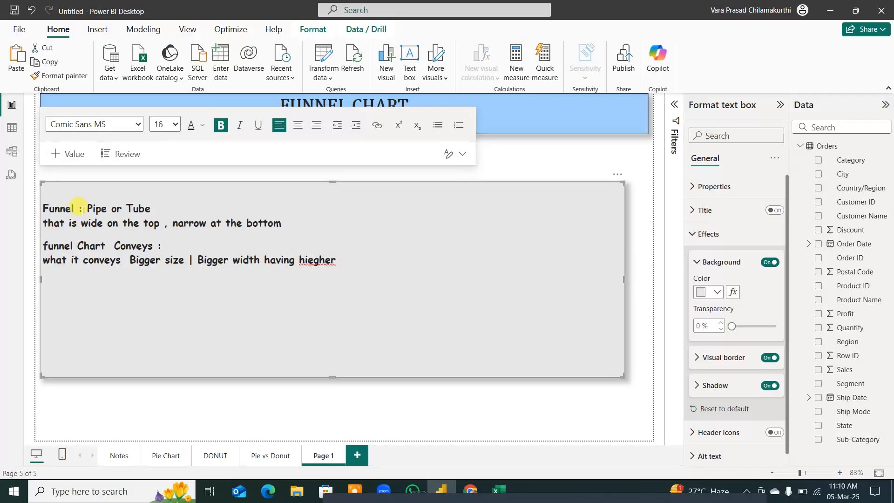
text( values bigger sales)
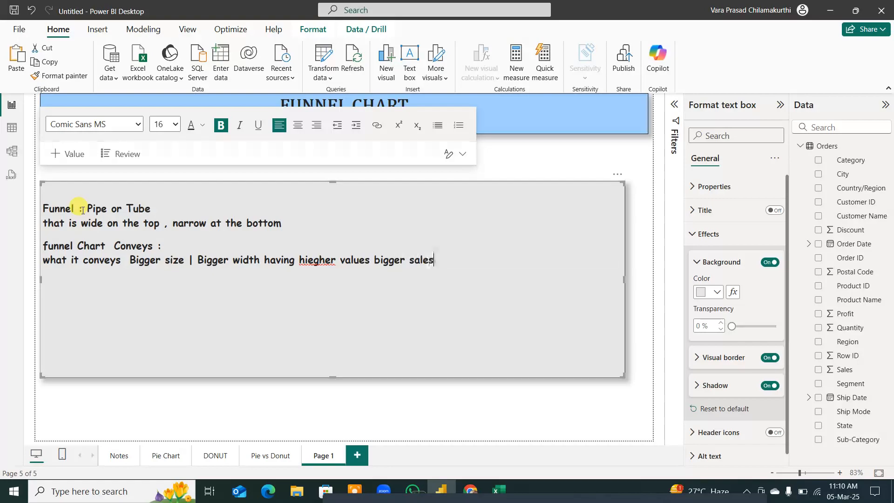
text( | profit)
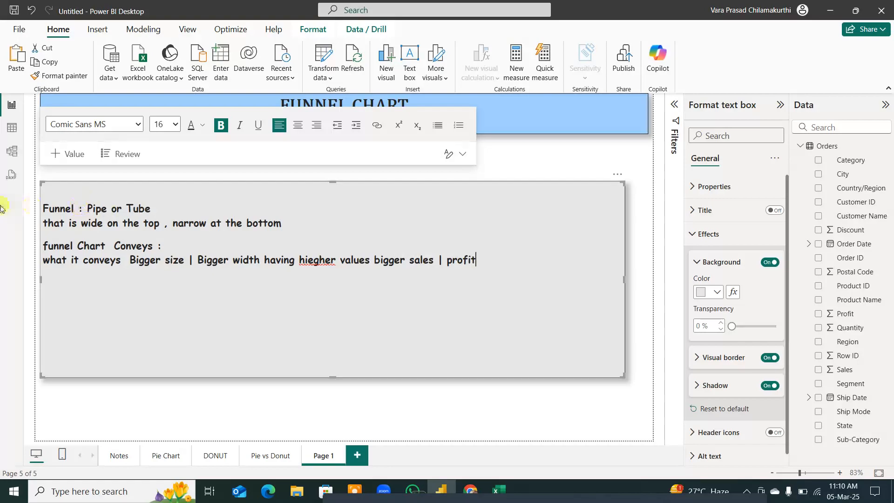
click(312, 261)
key(BackSpace)
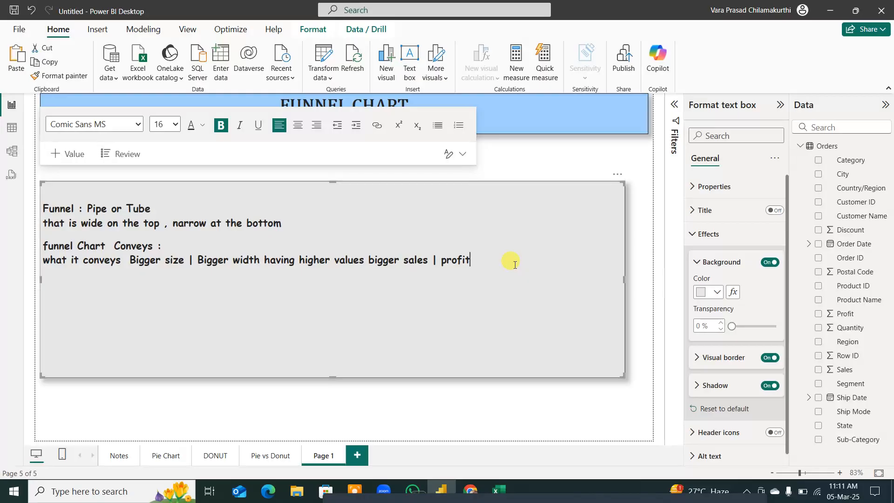
Step: Add the closing line "the shape is like funnel , there fore it is know as Funnel Chart"
key(Return)
text(the shape is like )
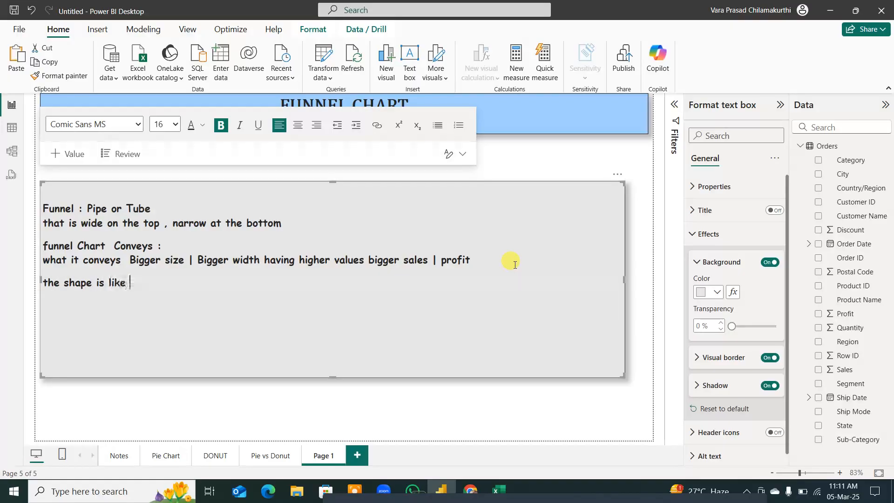
text(funnel )
text(the)
key(BackSpace)
key(BackSpace)
key(BackSpace)
text(, there for )
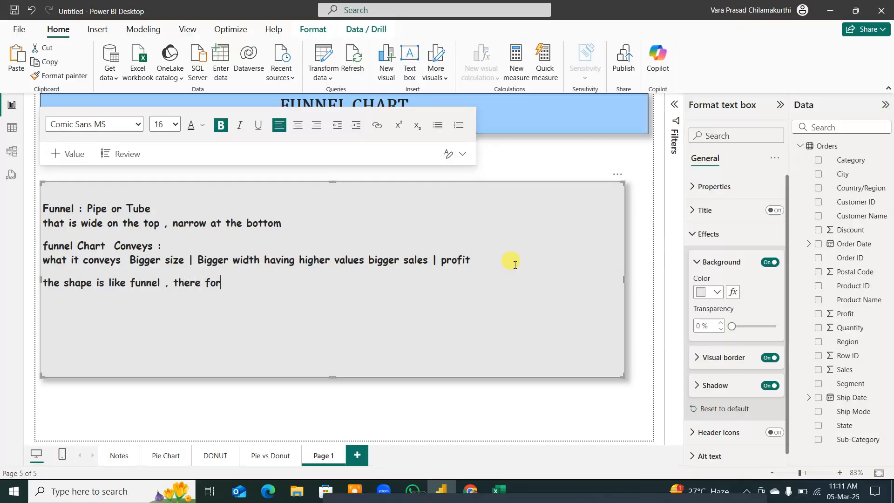
text(re it is know)
text(as Funnel )
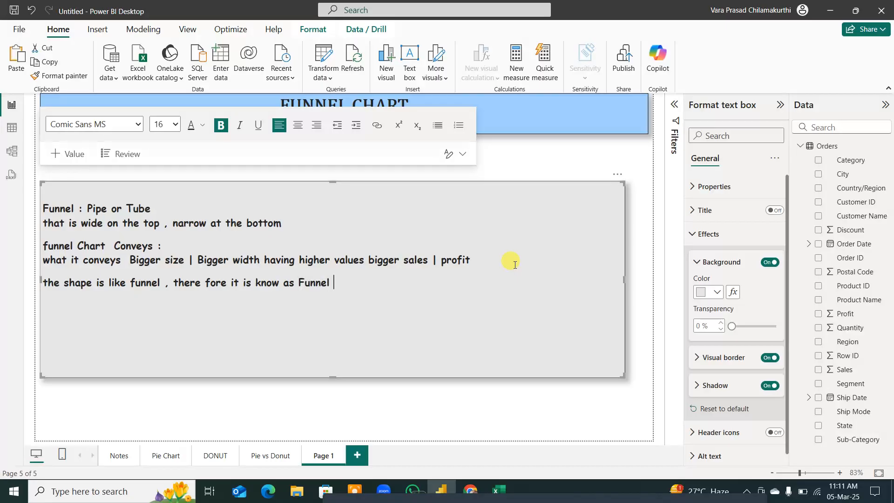
text(Chart)
key(Return)
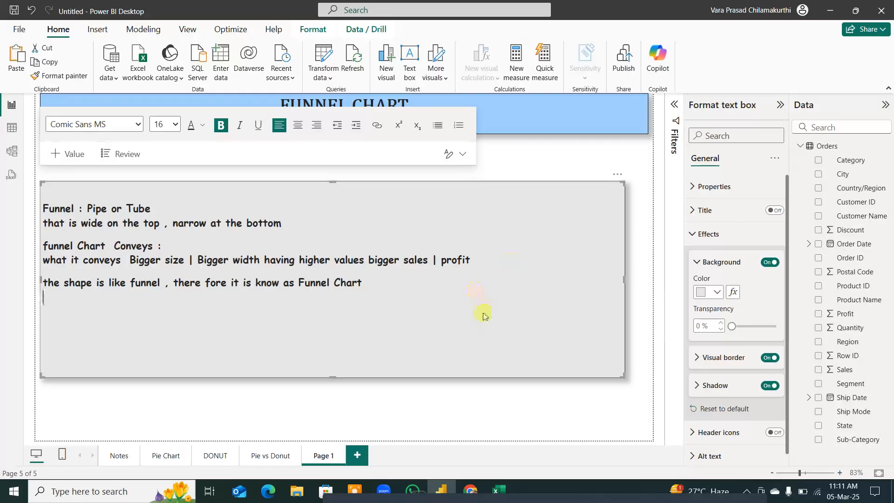
Step: Add a new report page and place an empty funnel visual on it, enlarged to about two thirds of the page width
click(362, 456)
click(358, 455)
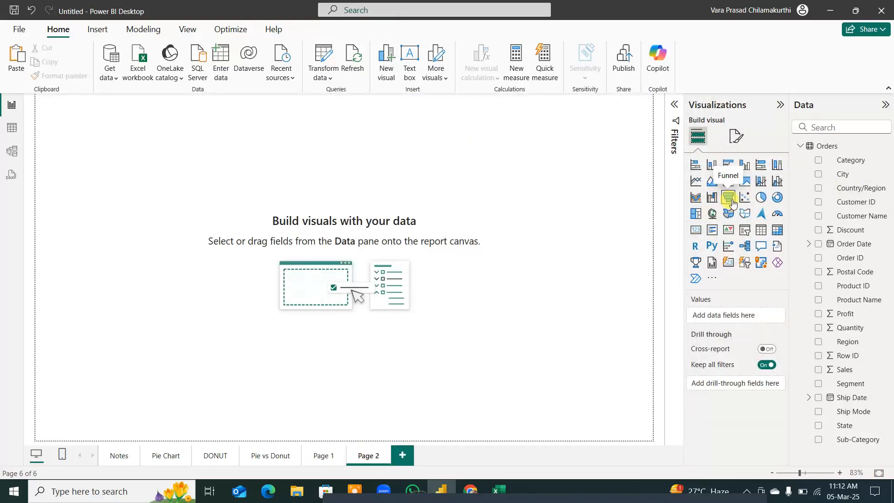
key(ctrl)
click(730, 199)
drag(152, 176, 271, 265)
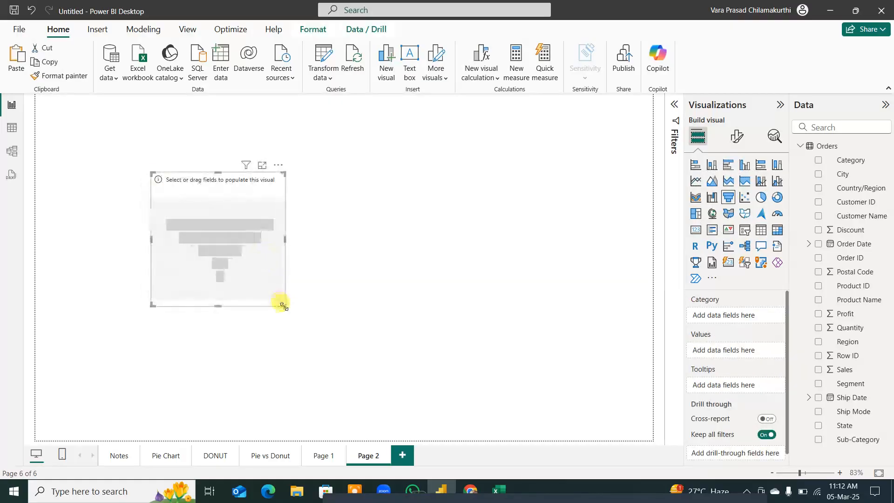
drag(286, 305, 554, 318)
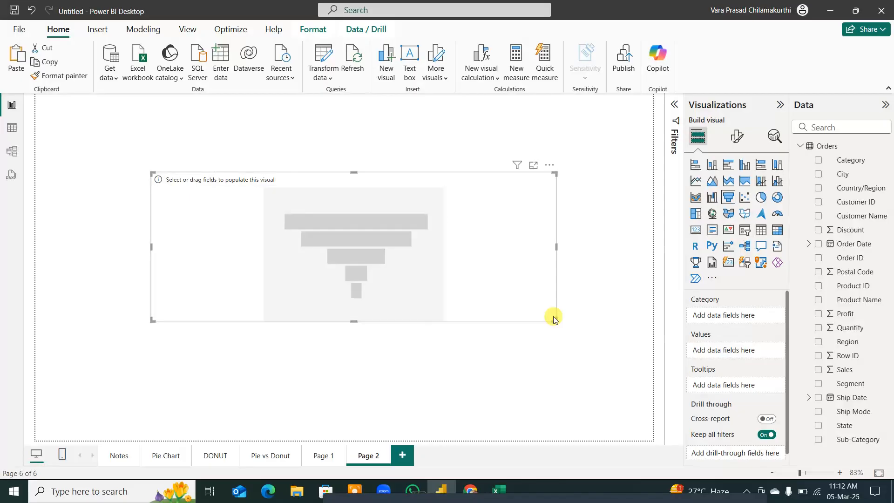
Step: Mark the bars of the empty funnel visual with the annotation pen and outline a funnel around them with a narrow stem and oval mouth
key(ctrl+alt+d)
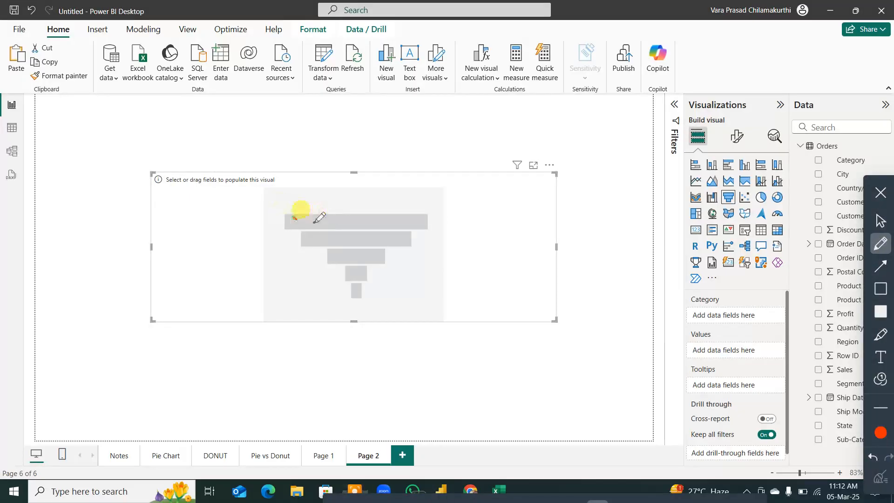
drag(294, 218, 422, 226)
mouse_move(332, 243)
mouse_down()
mouse_move(391, 244)
mouse_move(362, 275)
mouse_move(369, 288)
mouse_up()
drag(278, 217, 352, 316)
mouse_move(429, 223)
mouse_down()
mouse_move(375, 309)
mouse_move(366, 362)
mouse_up()
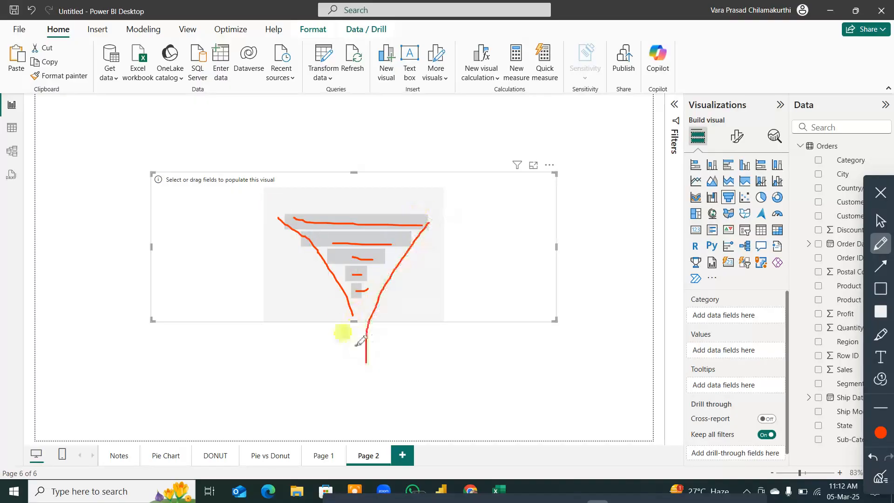
drag(349, 312, 354, 377)
mouse_move(283, 206)
mouse_down()
mouse_move(346, 218)
mouse_move(302, 198)
mouse_up()
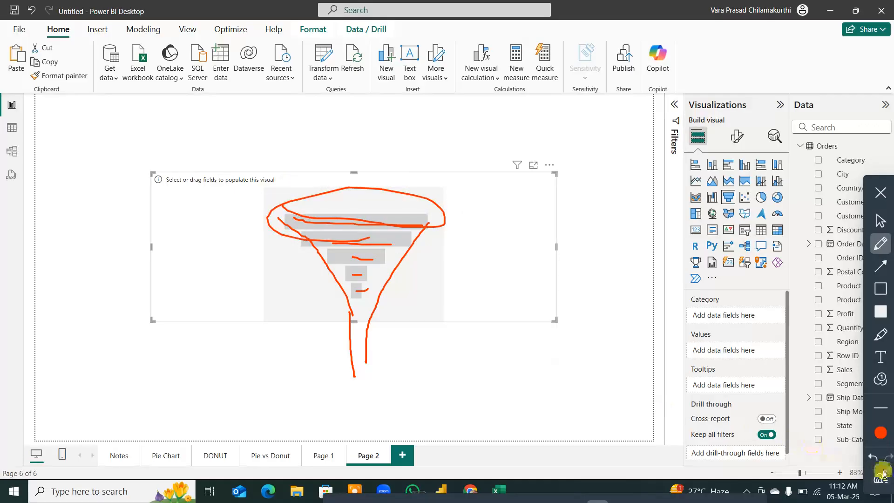
Step: Clear the pen annotations, close the annotation tools and stretch the empty funnel visual downward
click(880, 476)
click(880, 192)
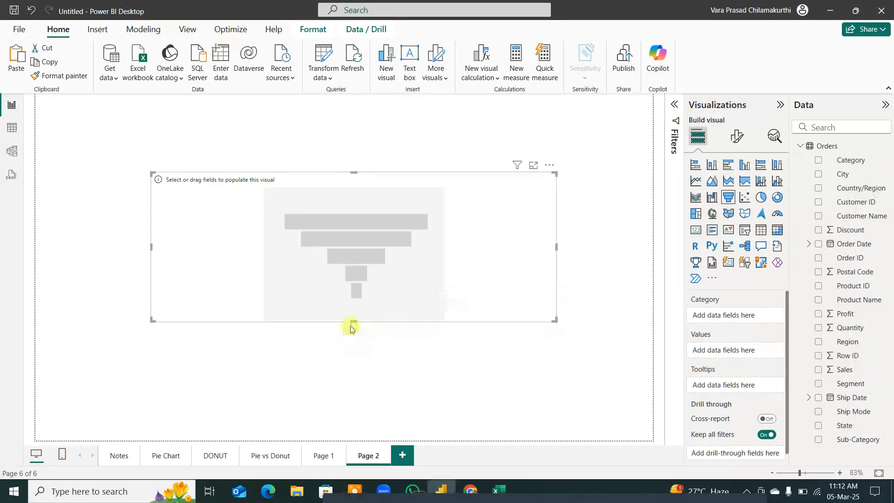
drag(350, 320, 357, 368)
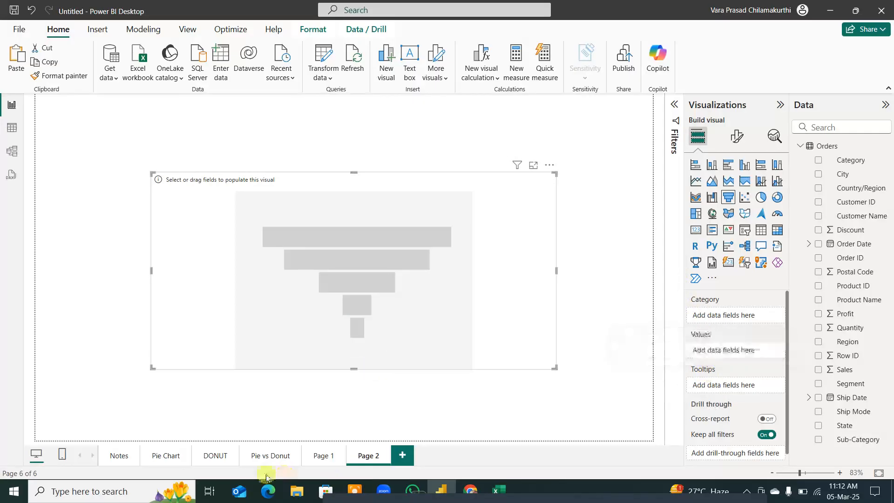
Step: Widen the empty funnel visual on Page 2 on both sides to span most of the page and extend its lower edge
click(214, 459)
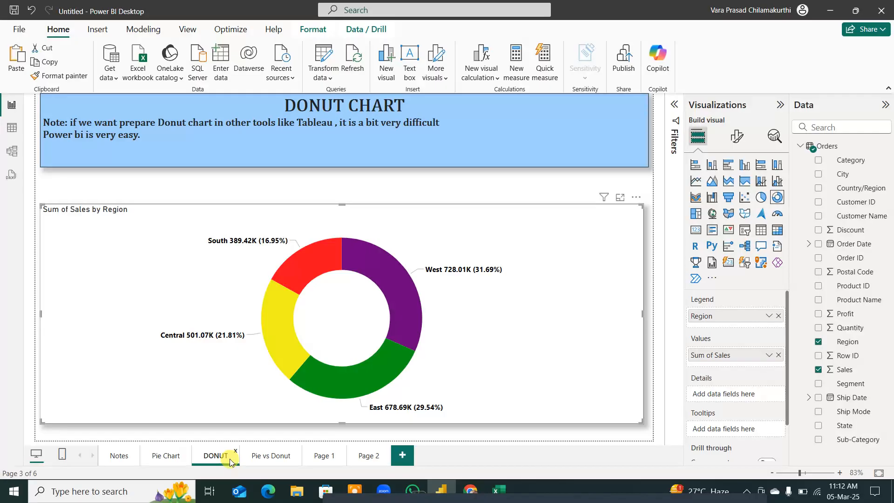
click(372, 458)
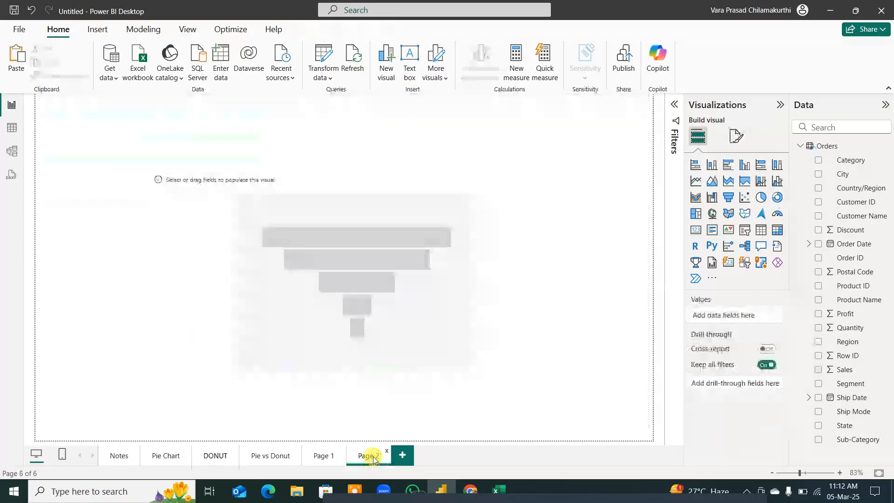
click(546, 298)
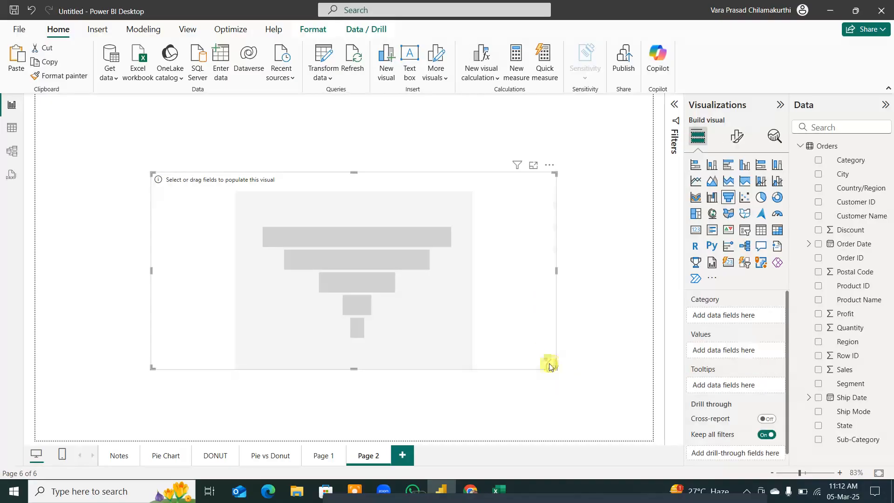
drag(556, 367, 613, 377)
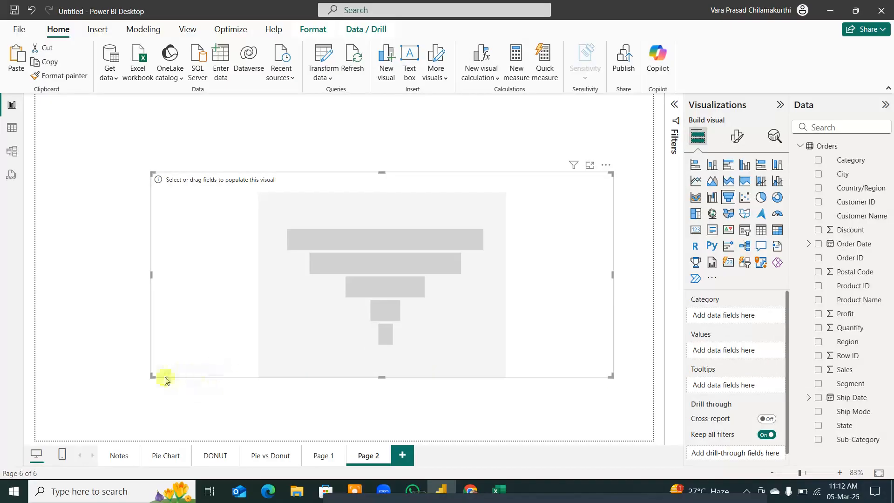
drag(150, 376, 68, 378)
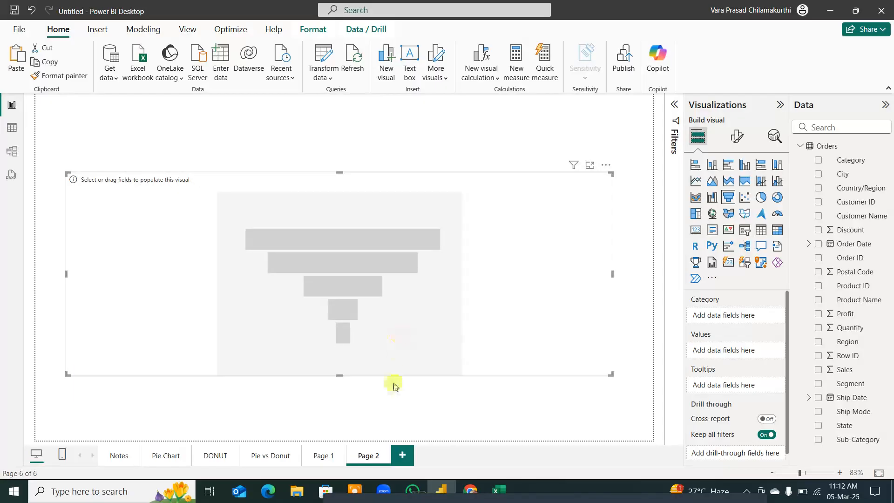
drag(339, 371, 345, 395)
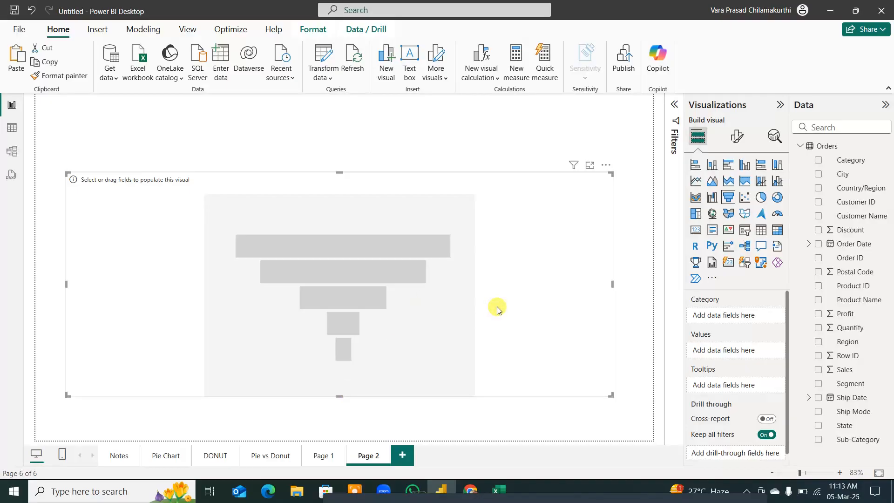
Step: Assign Sub-Category as the funnel's category and Sales as its values, and stretch the chart to nearly the full page height
click(710, 311)
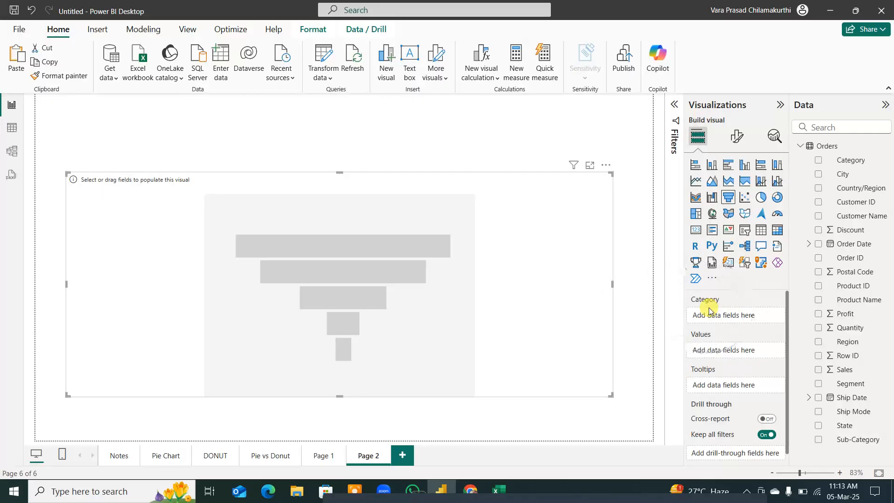
click(704, 336)
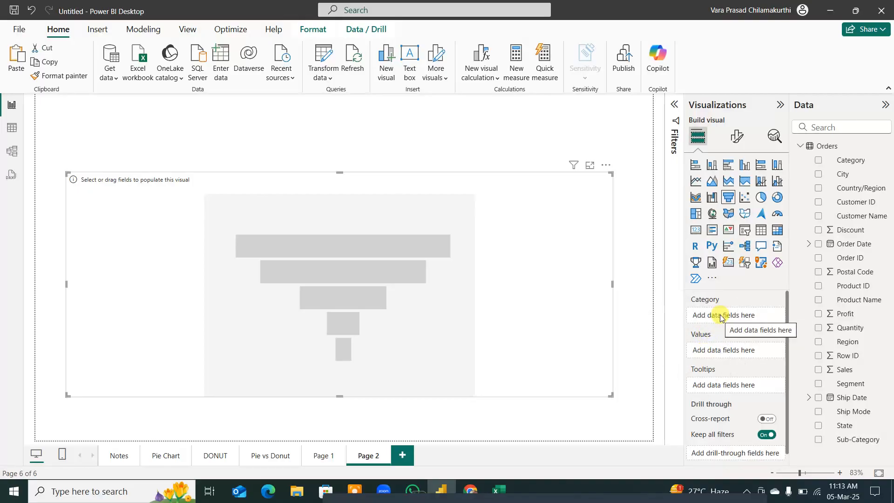
drag(857, 439, 755, 321)
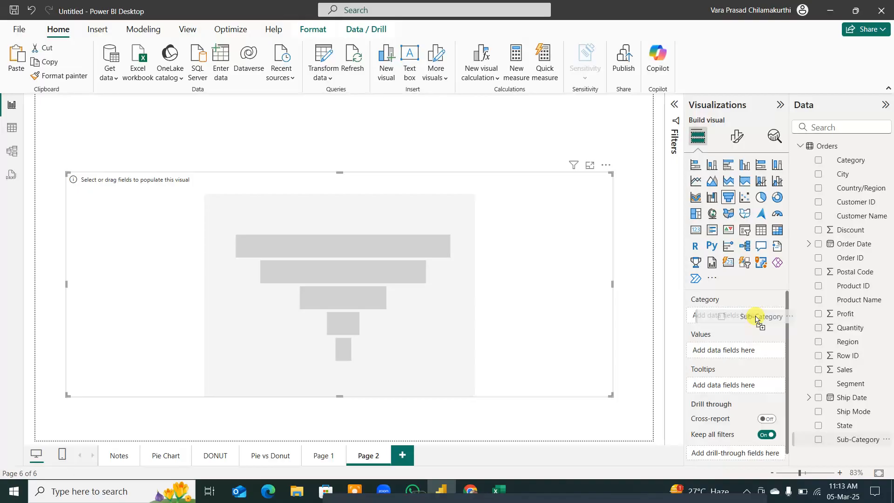
drag(755, 319, 756, 319)
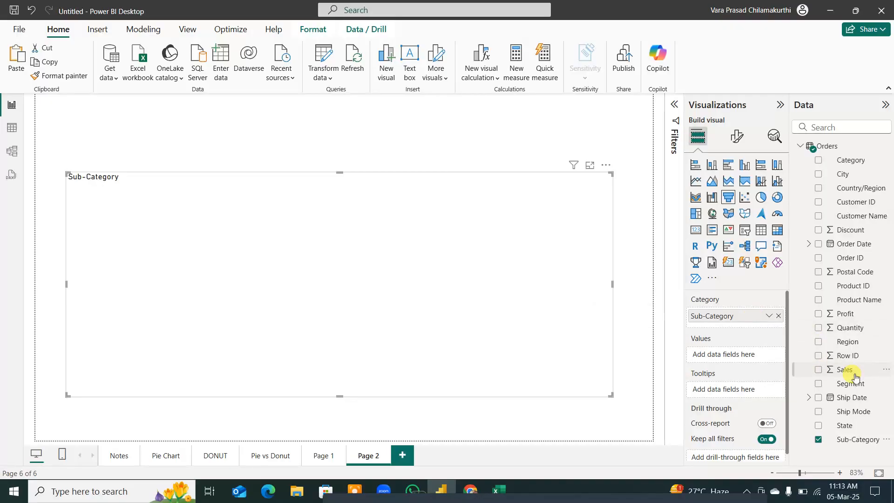
drag(848, 369, 752, 366)
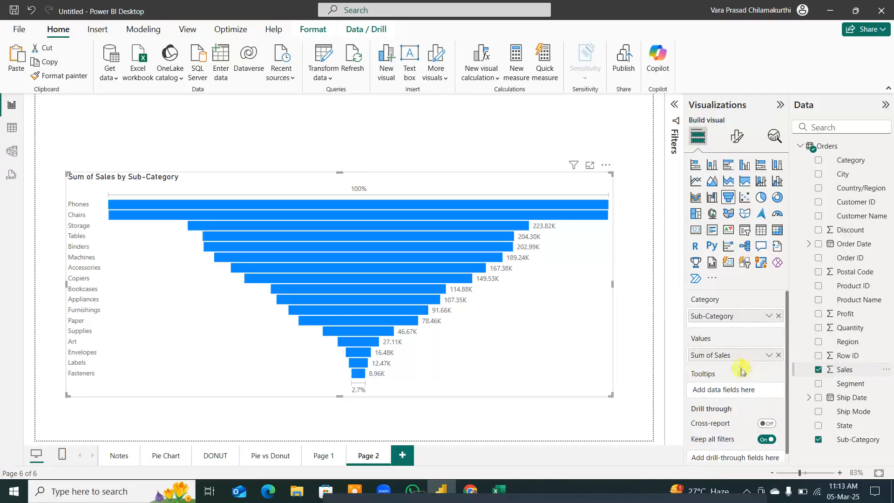
drag(339, 171, 340, 107)
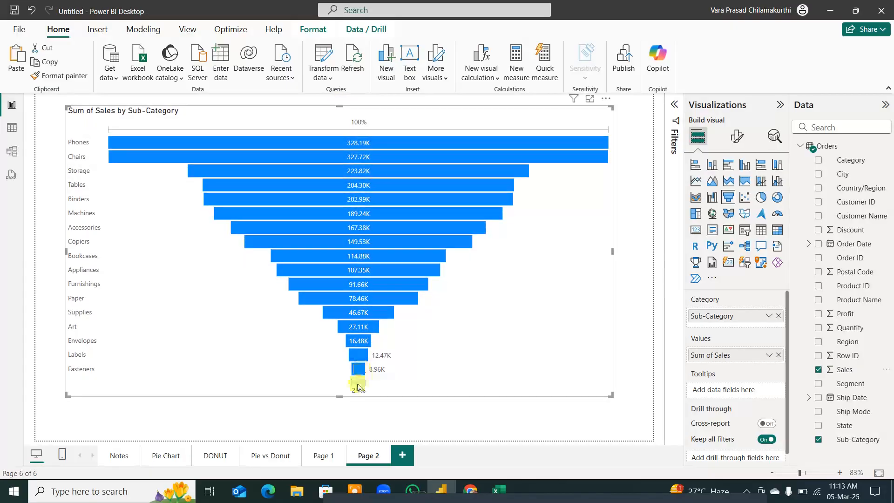
drag(339, 396, 343, 430)
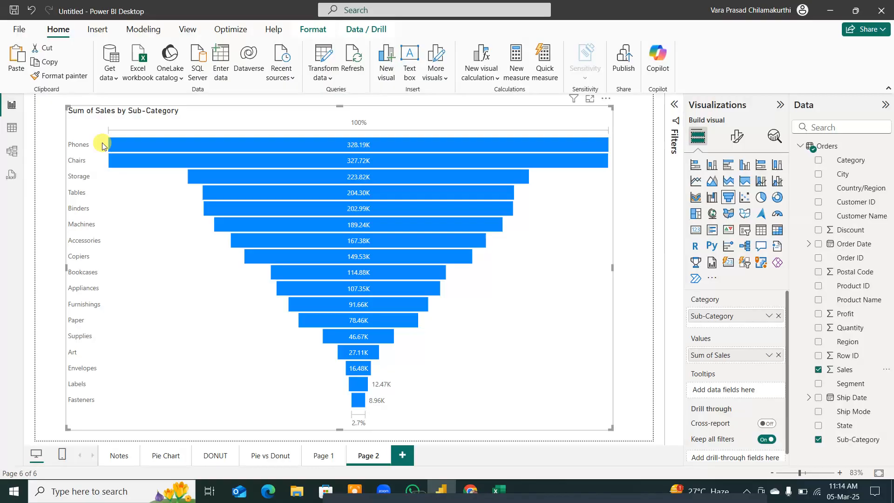
Step: Try the sub-category sales as a stacked column chart and a clustered bar chart, and switch back to the funnel chart
click(712, 165)
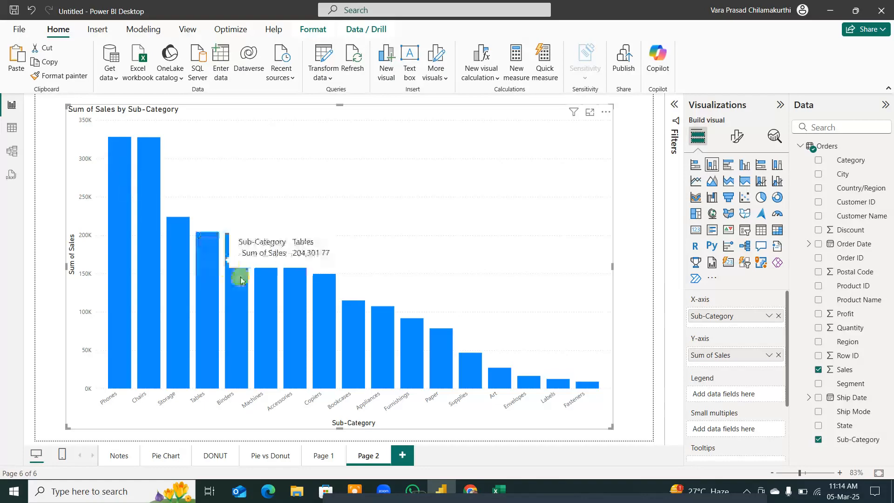
click(728, 165)
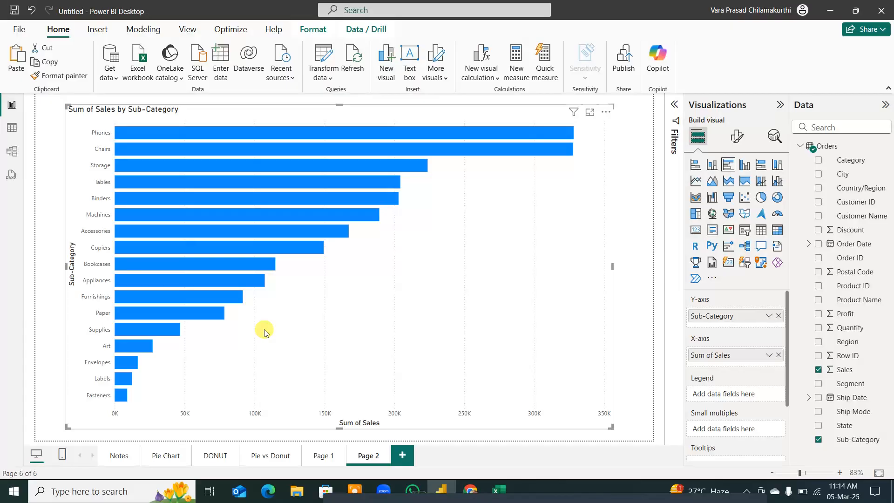
click(707, 167)
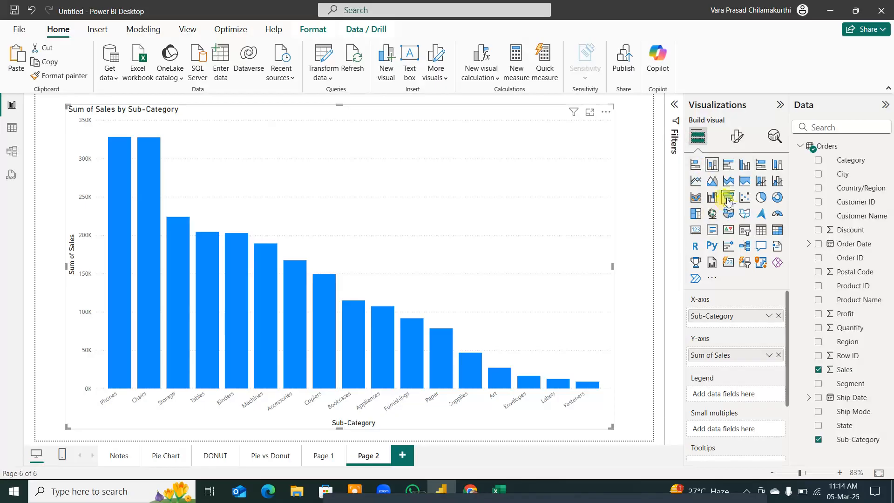
click(726, 198)
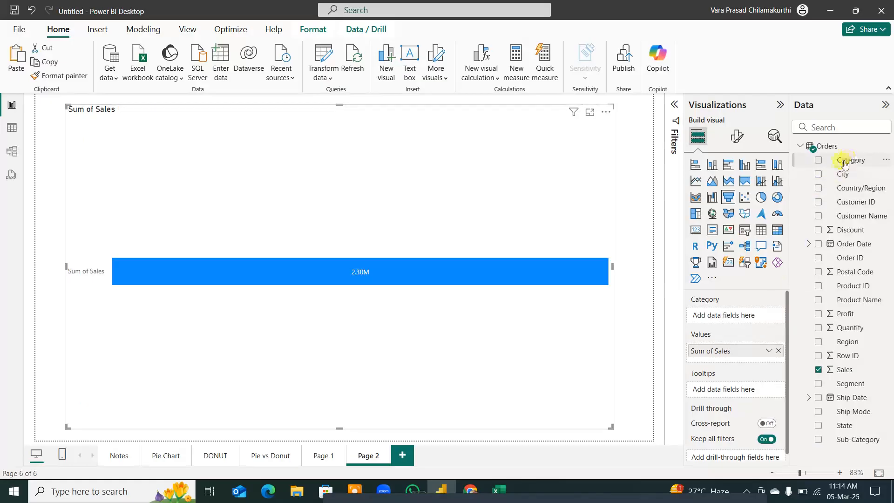
Step: Try Category, Segment and Region in turn as the funnel's category field, and put Sub-Category back
drag(850, 159, 735, 317)
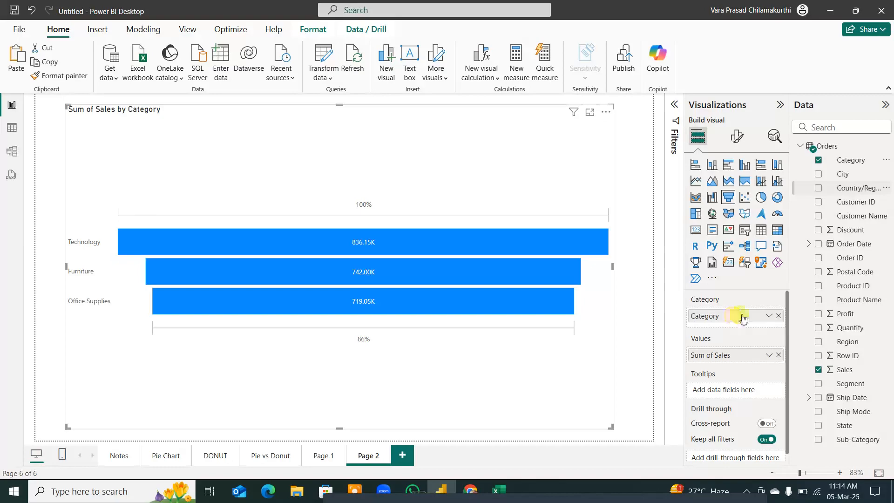
click(778, 315)
drag(850, 383, 744, 317)
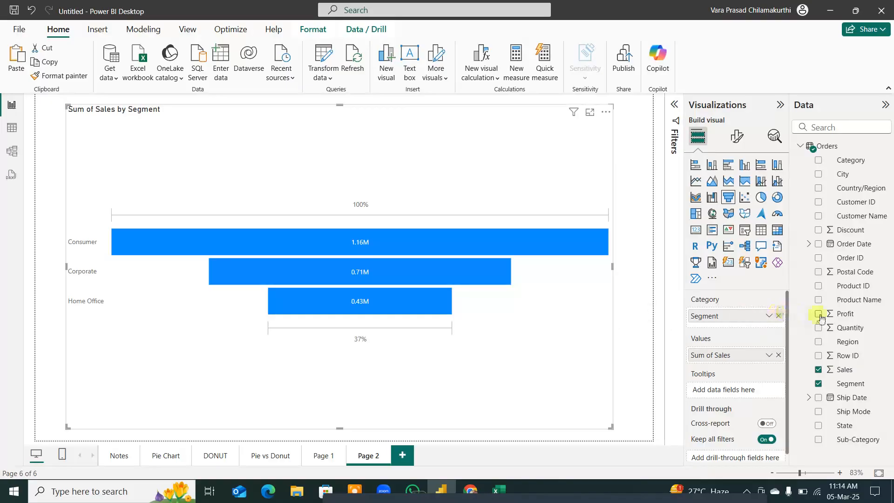
drag(787, 327, 764, 316)
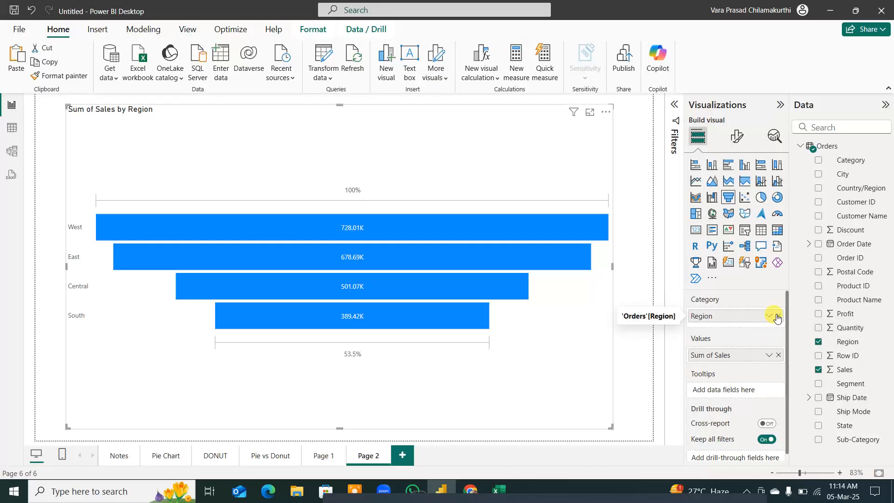
click(777, 316)
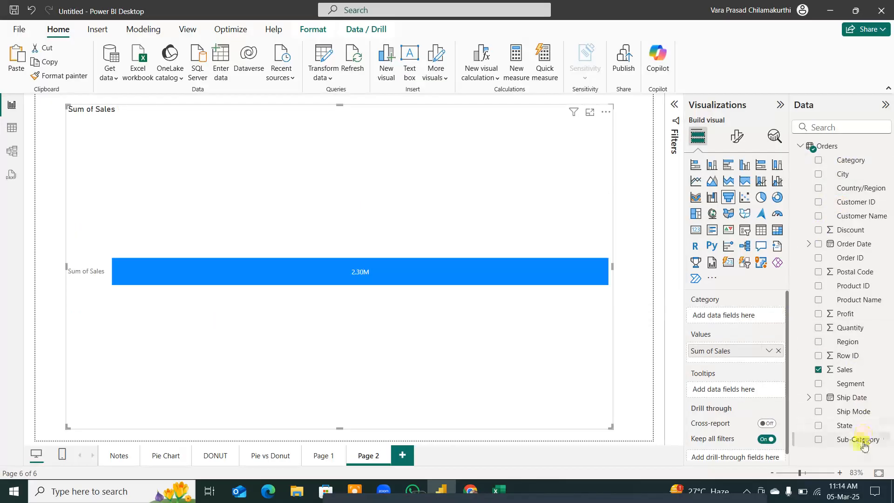
drag(857, 439, 748, 322)
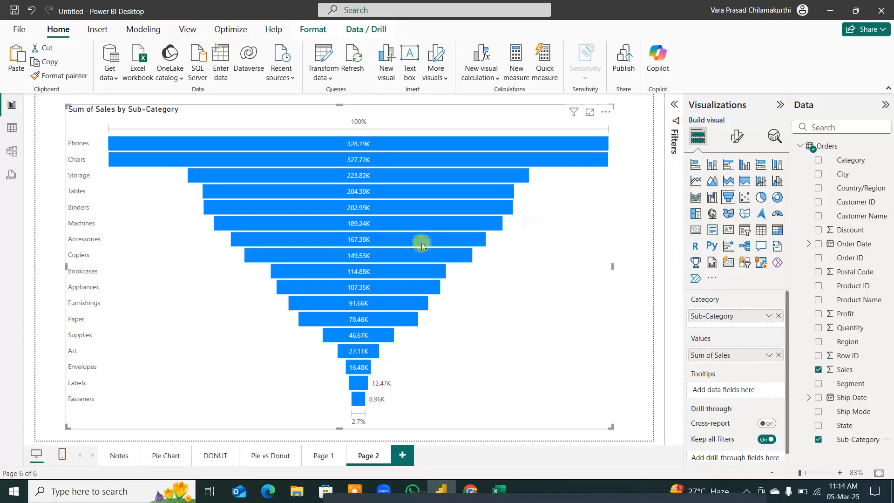
Step: Lower the funnel chart's top edge, circle its widest bars with the annotation pen, and clear the drawing
drag(339, 101, 339, 146)
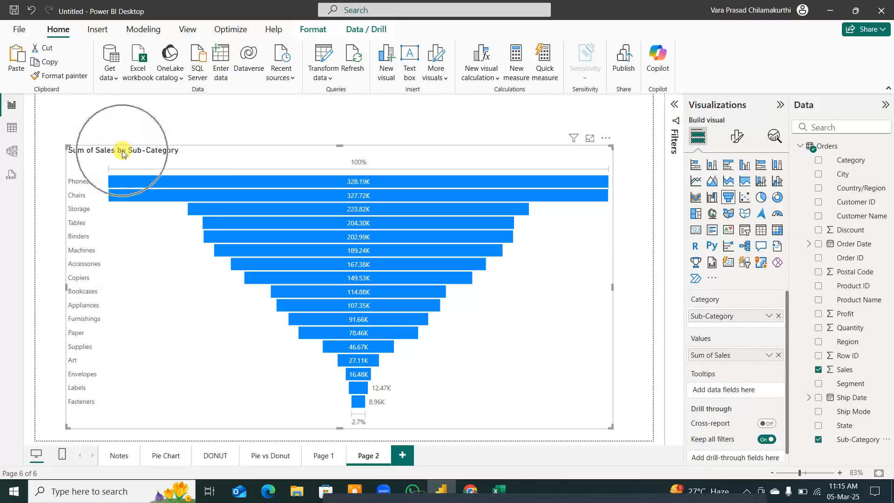
mouse_move(436, 196)
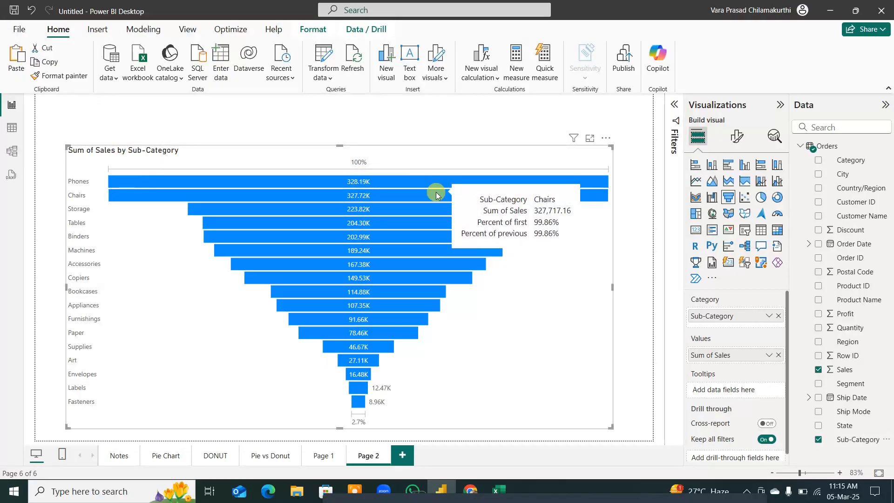
key(F6)
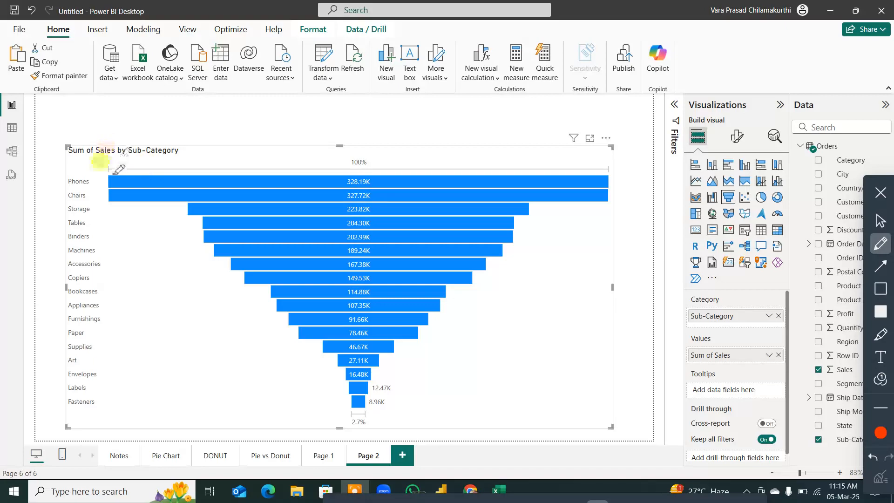
mouse_move(111, 179)
mouse_down()
mouse_move(605, 189)
mouse_move(554, 147)
mouse_move(149, 155)
mouse_move(105, 180)
mouse_move(467, 202)
mouse_up()
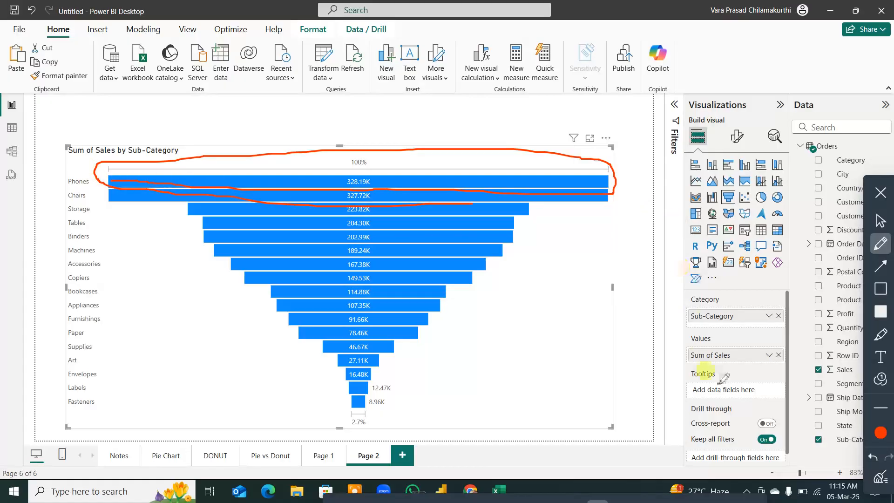
click(880, 476)
click(880, 192)
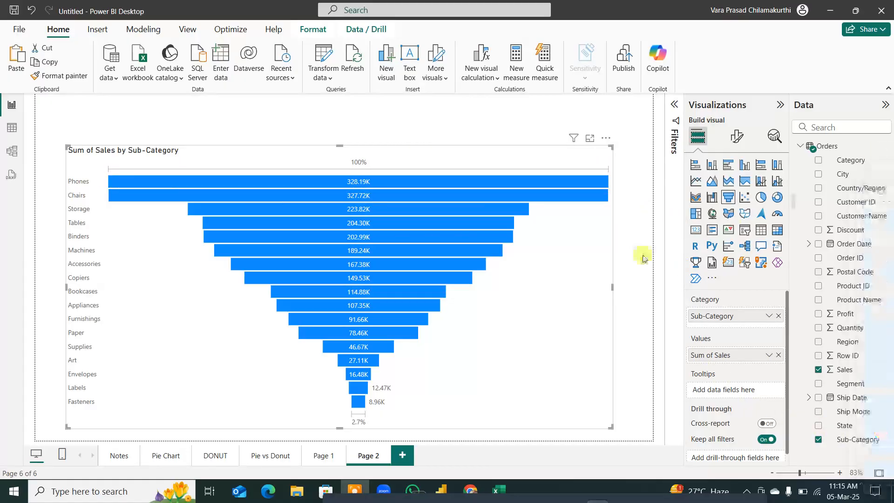
Step: Turn on the visual border and shadow effects for the funnel chart
click(736, 136)
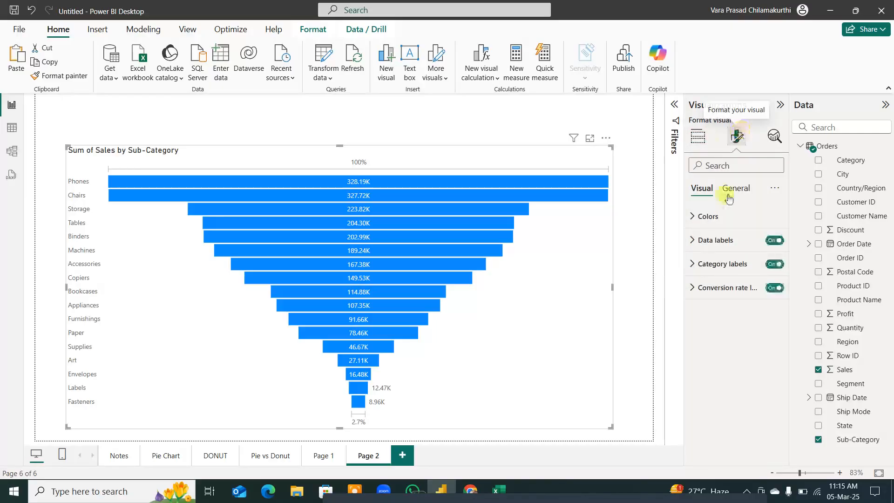
click(734, 188)
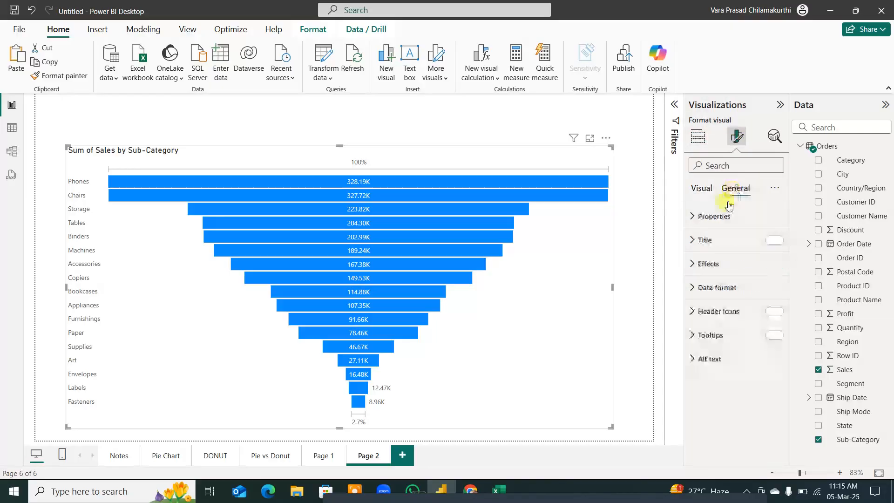
click(719, 264)
click(771, 416)
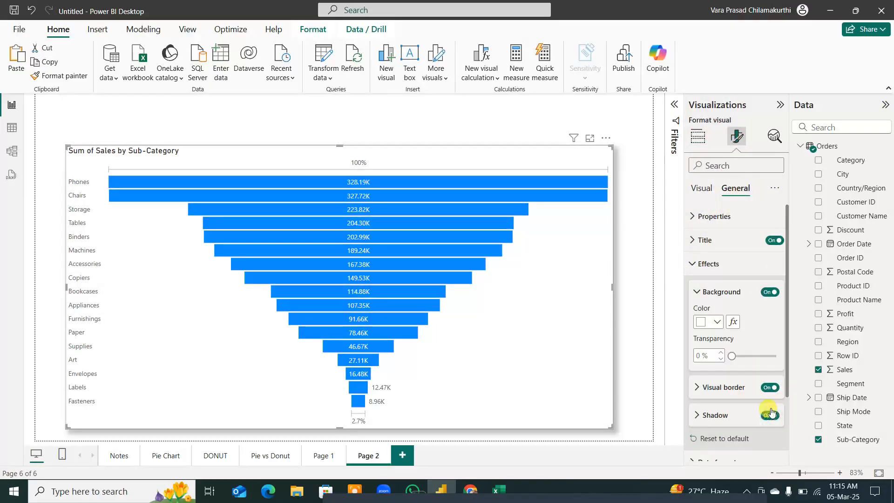
Step: Widen the funnel chart to the right edge of the page and set its background color to yellow
drag(612, 286, 658, 291)
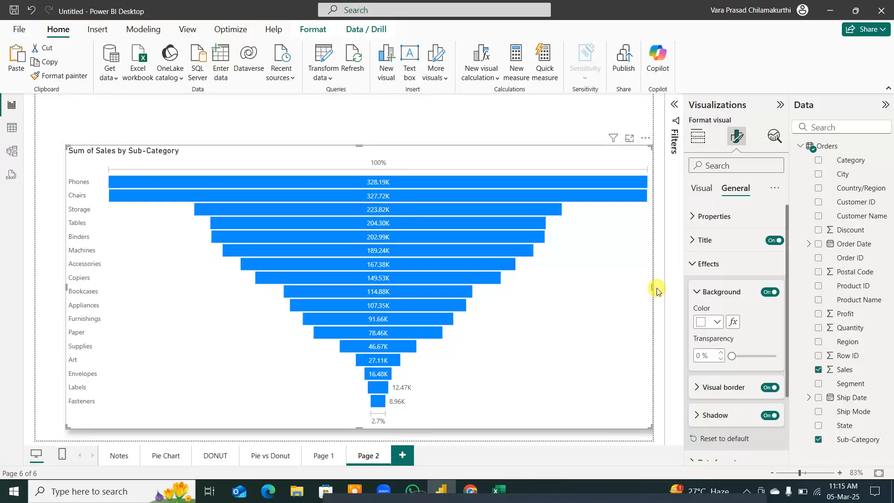
click(717, 321)
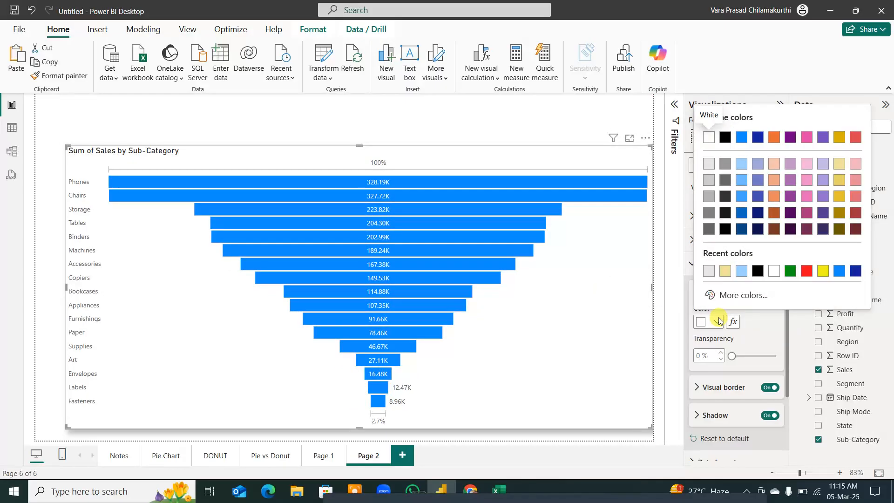
click(822, 270)
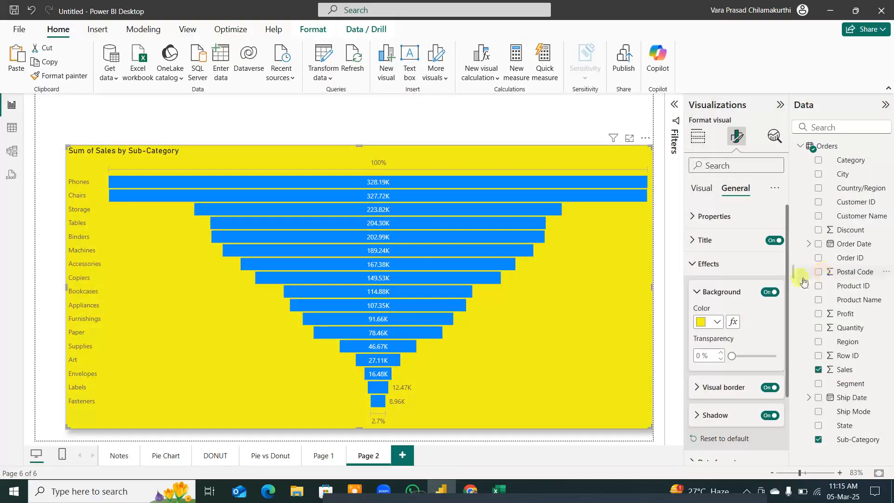
Step: Set the funnel chart's background color to white
click(717, 321)
click(784, 271)
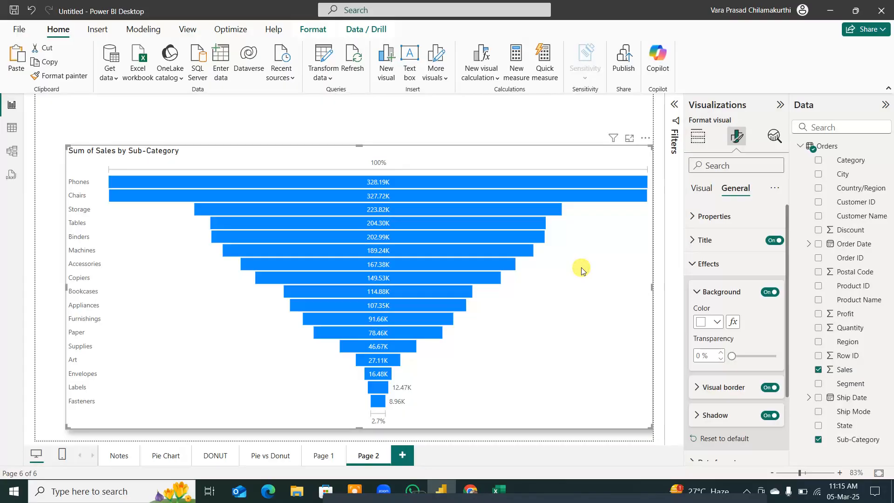
click(84, 216)
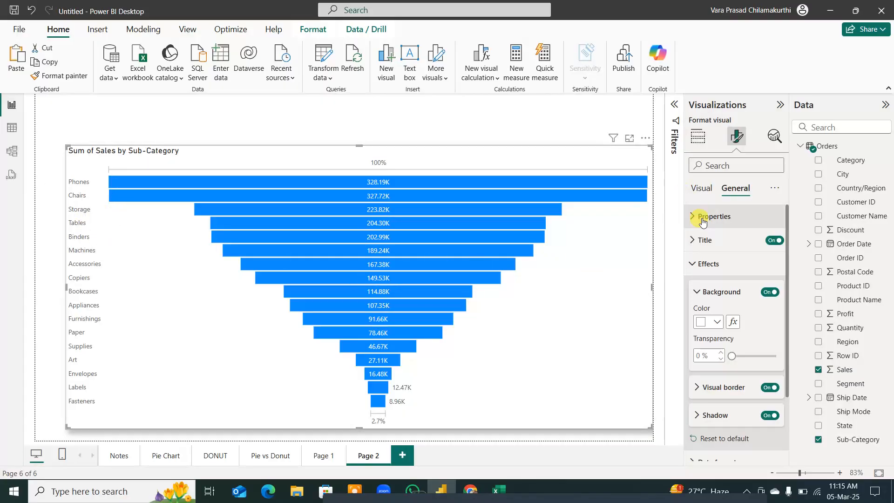
Step: Turn the funnel chart's data labels off and back on, and do the same with its category labels
click(701, 187)
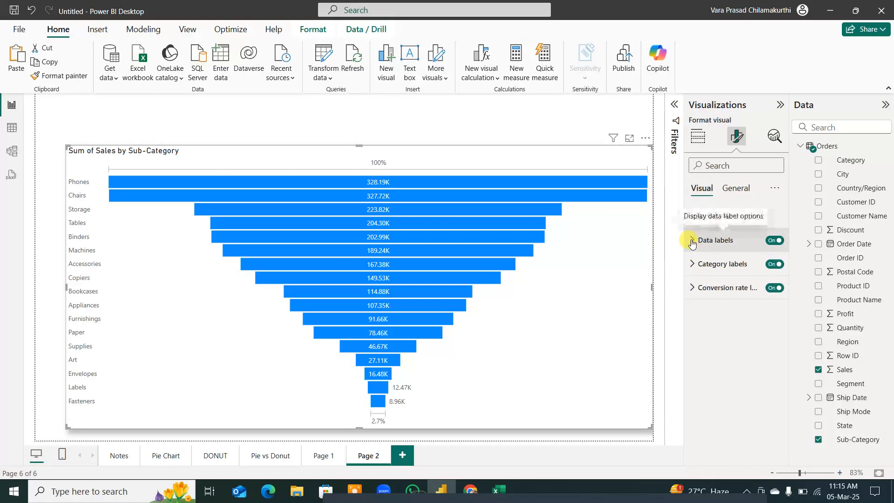
click(770, 240)
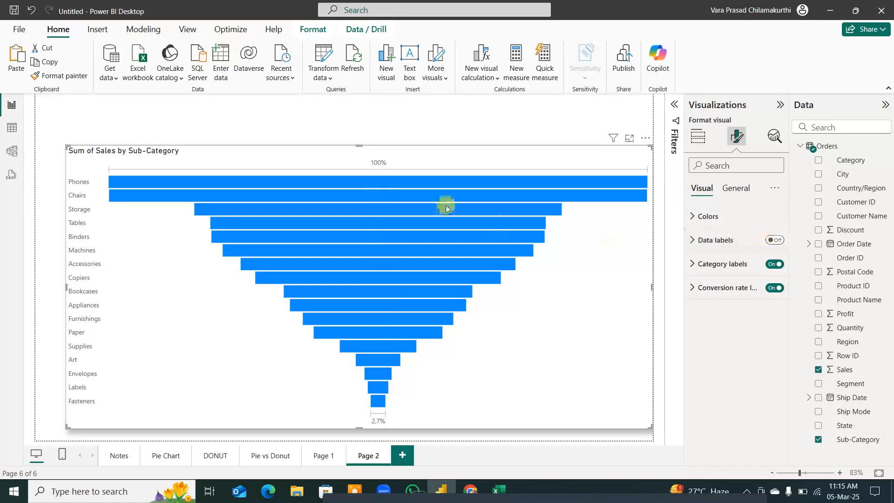
click(779, 242)
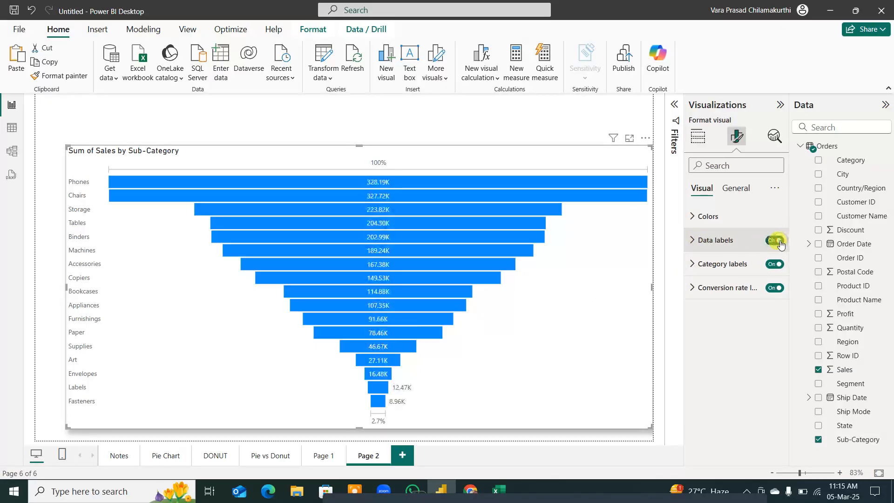
click(690, 265)
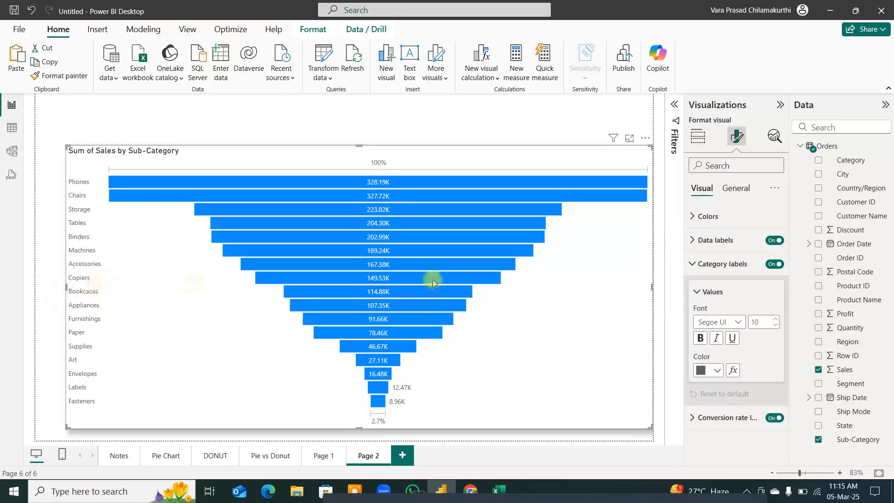
click(774, 264)
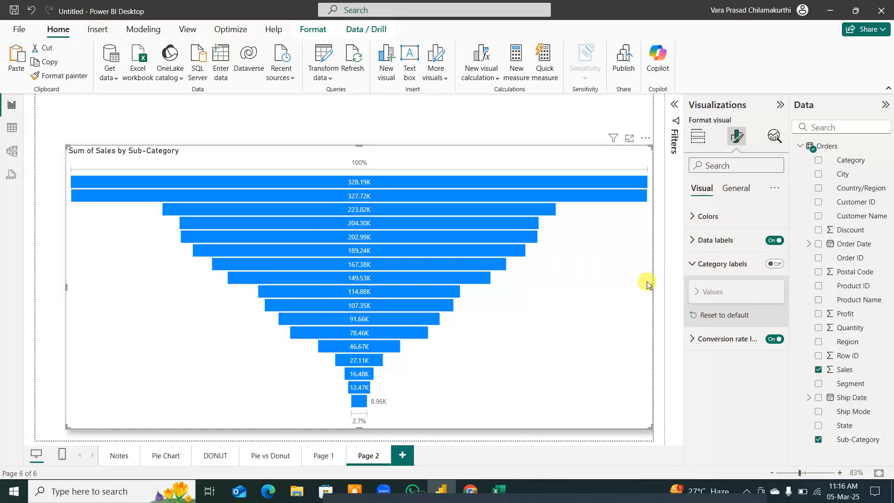
click(765, 267)
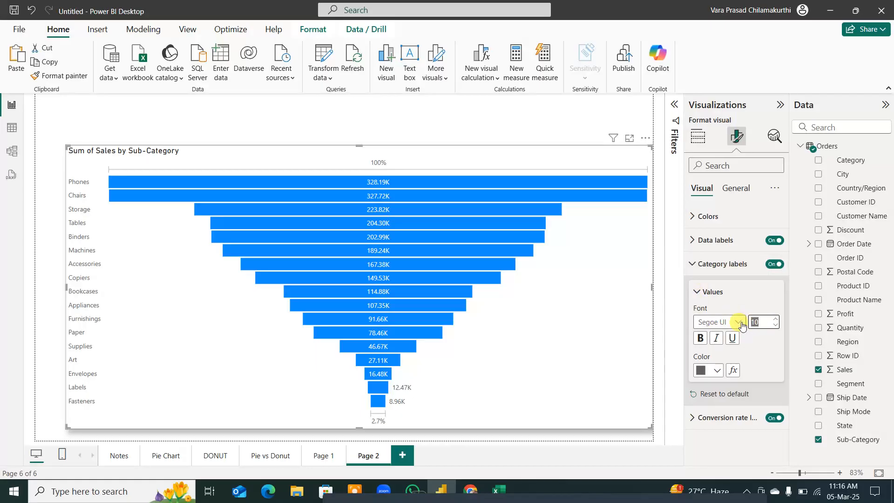
Step: Make the funnel's category labels bold at font size 11, try red for them, and set their color to black
click(700, 338)
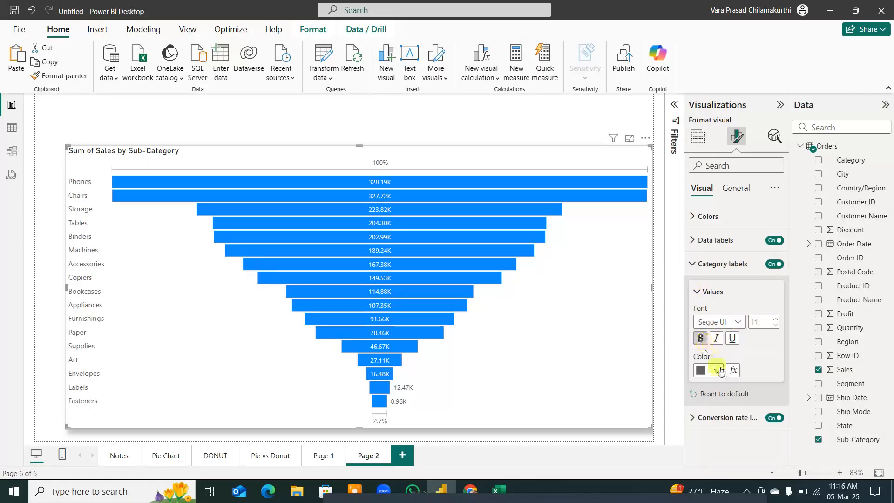
click(719, 370)
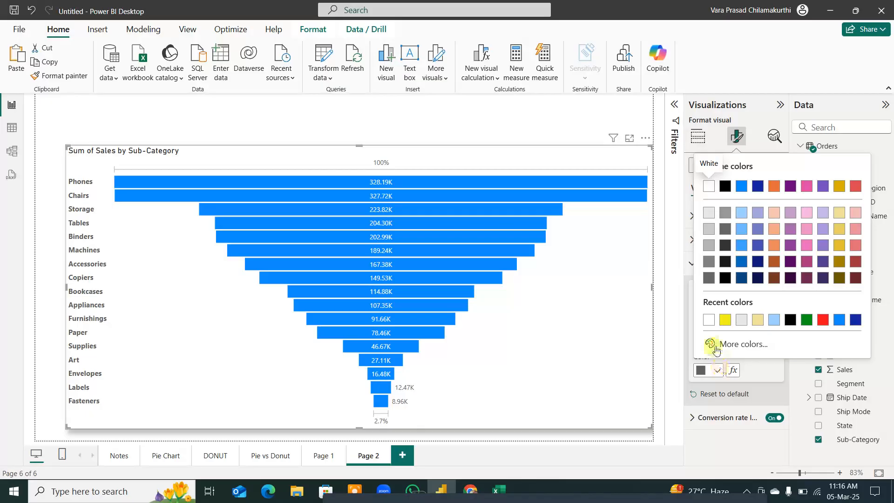
click(823, 319)
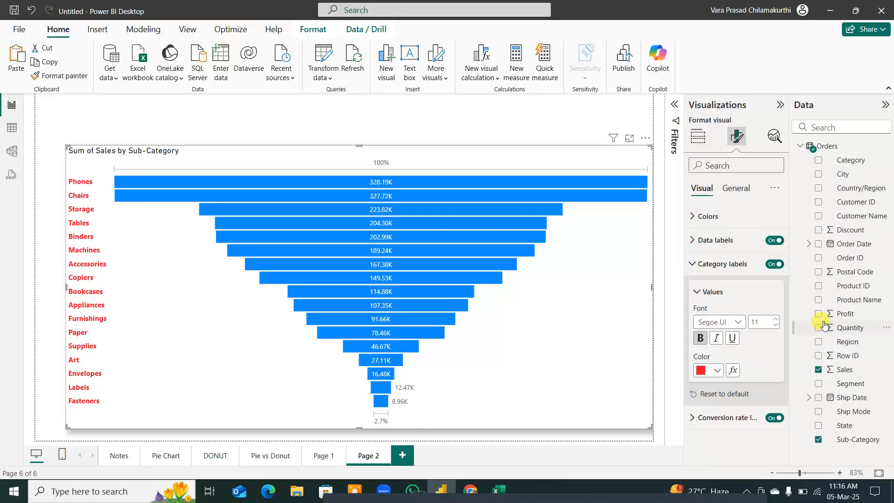
click(717, 370)
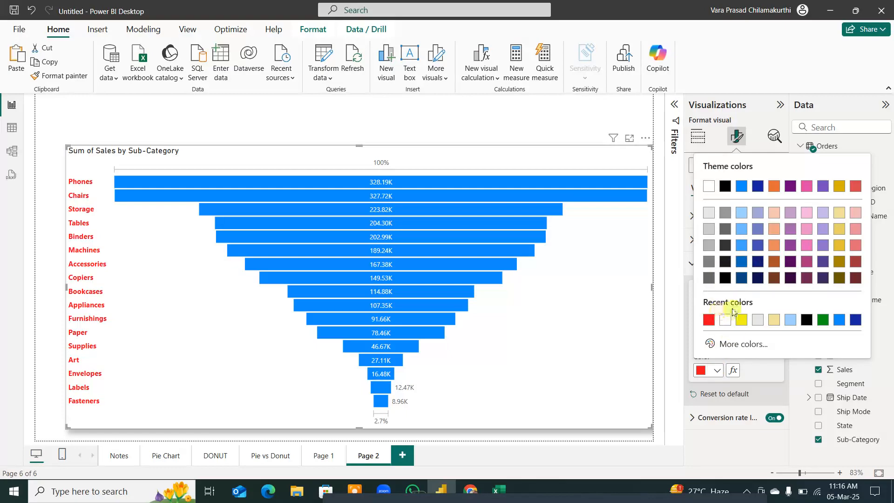
click(725, 185)
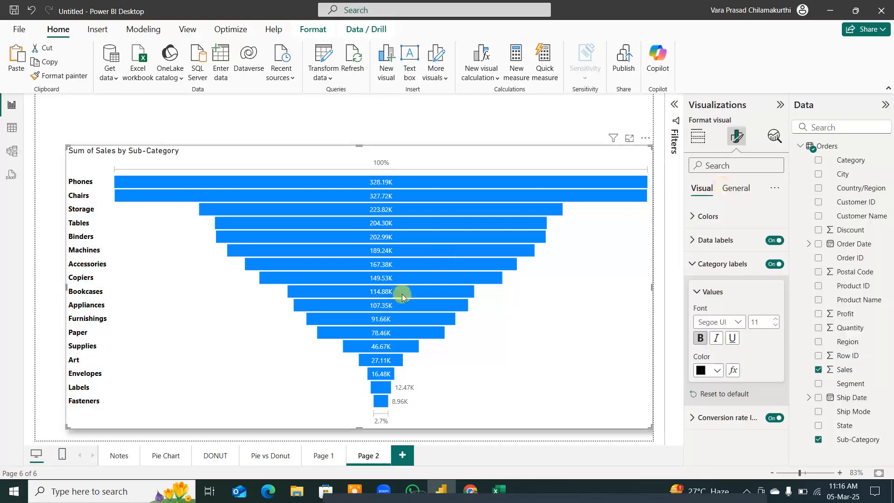
click(692, 263)
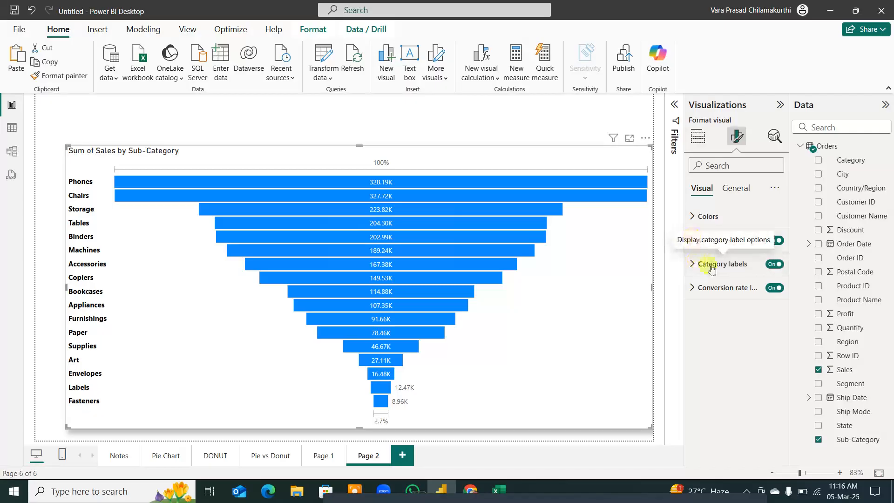
Step: Make the values of the funnel chart's data labels bold
click(693, 241)
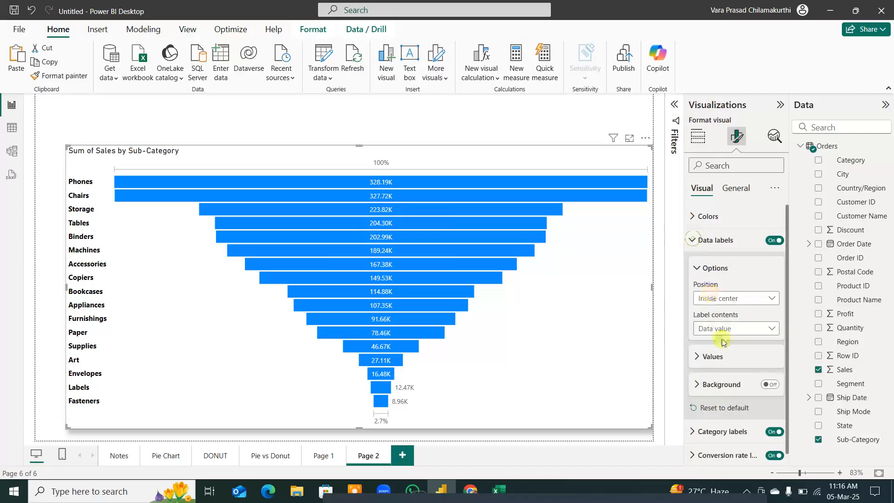
click(694, 360)
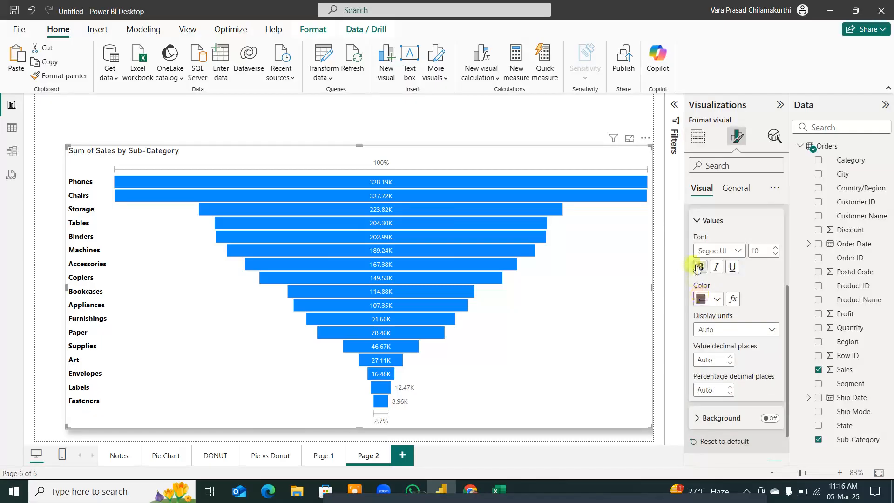
click(697, 267)
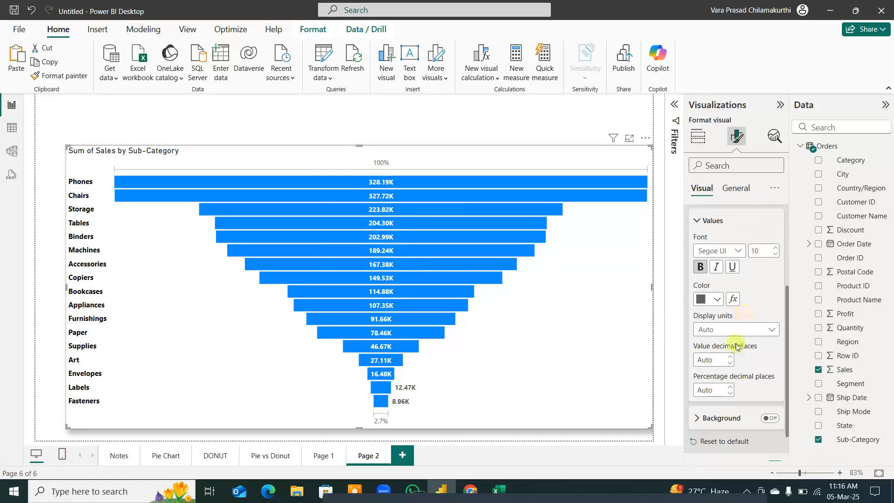
scroll(737, 347, up, 5)
click(695, 237)
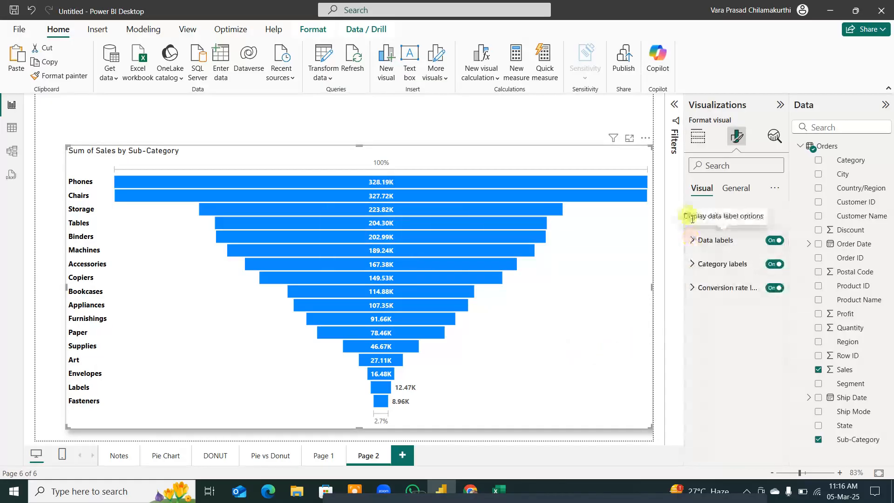
Step: Try black and red as the default color of the funnel bars, and set it to dark blue
click(693, 217)
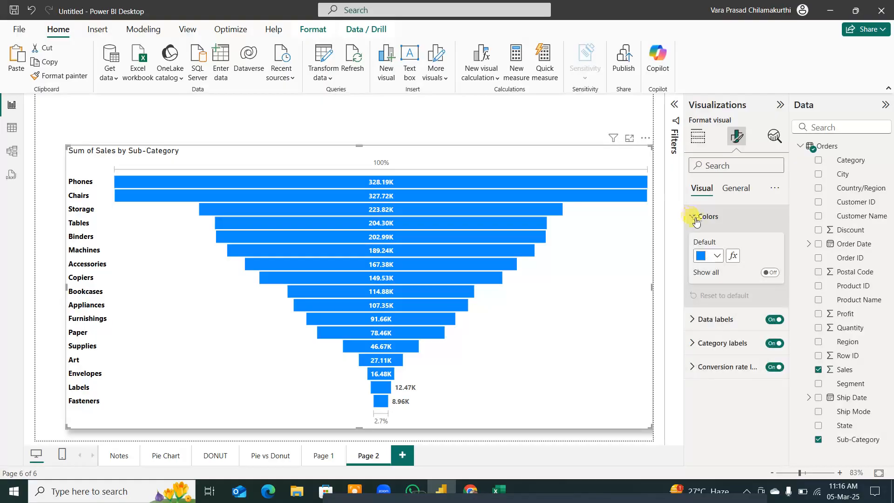
click(716, 258)
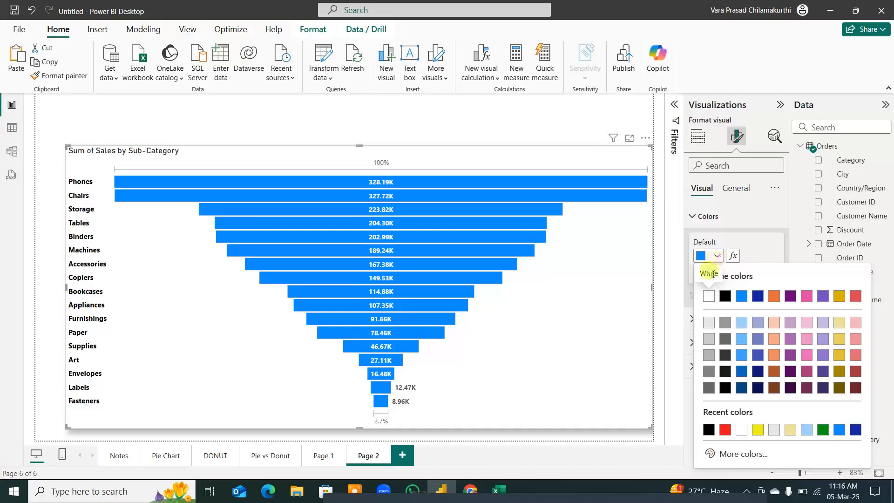
click(724, 297)
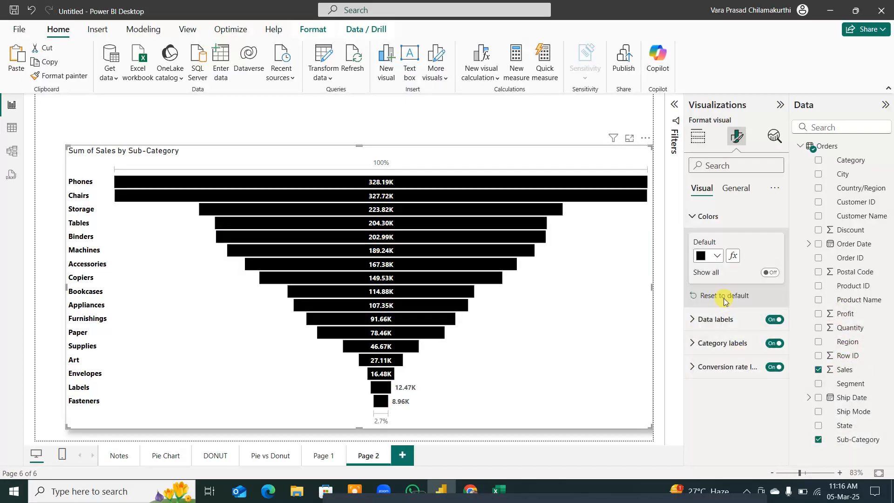
click(714, 255)
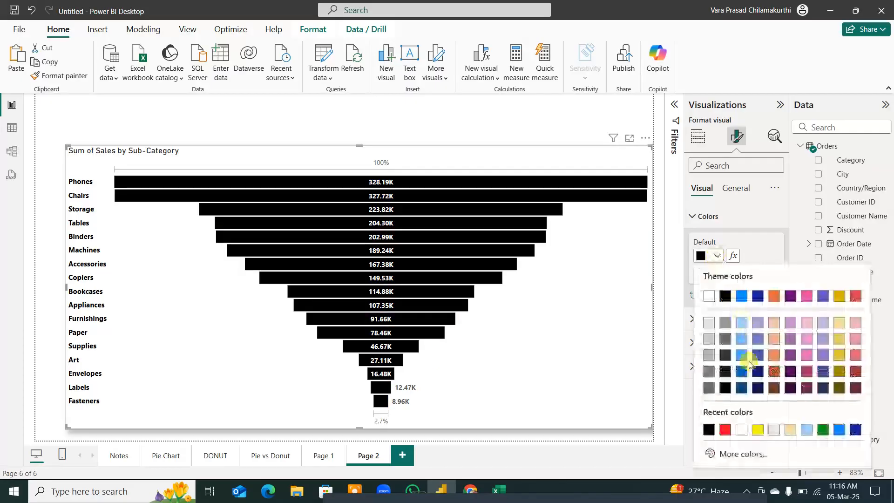
click(729, 432)
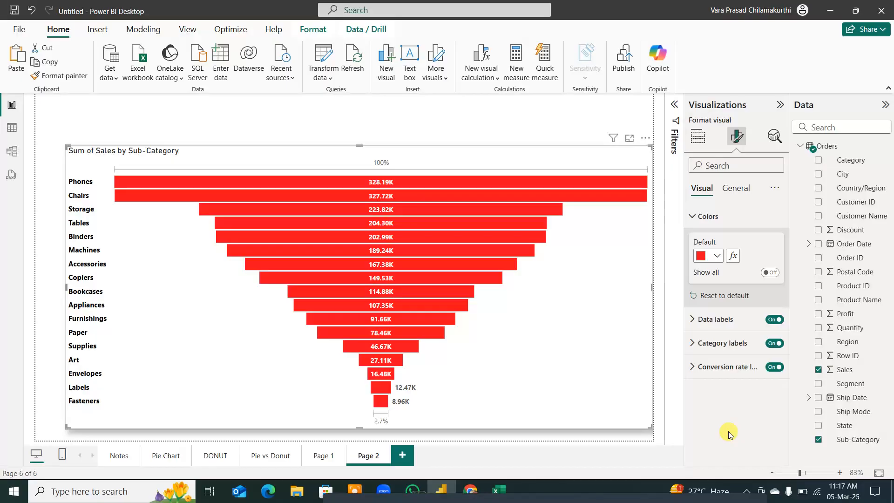
click(715, 255)
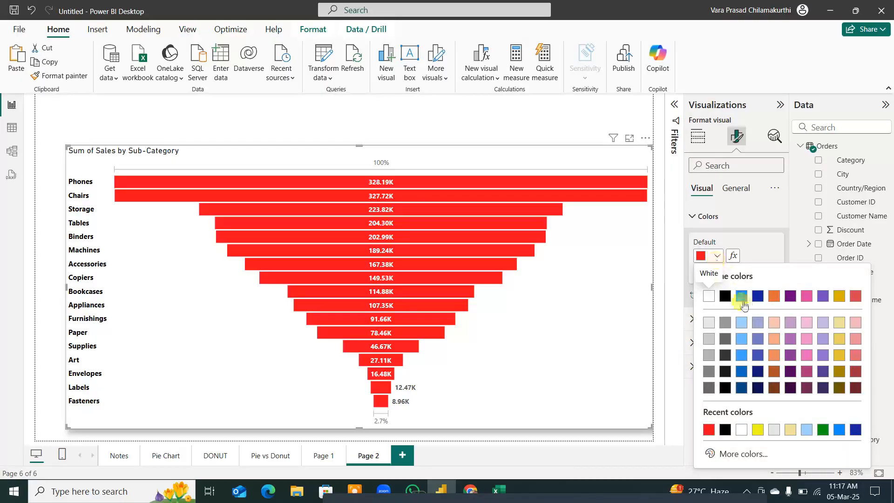
click(855, 429)
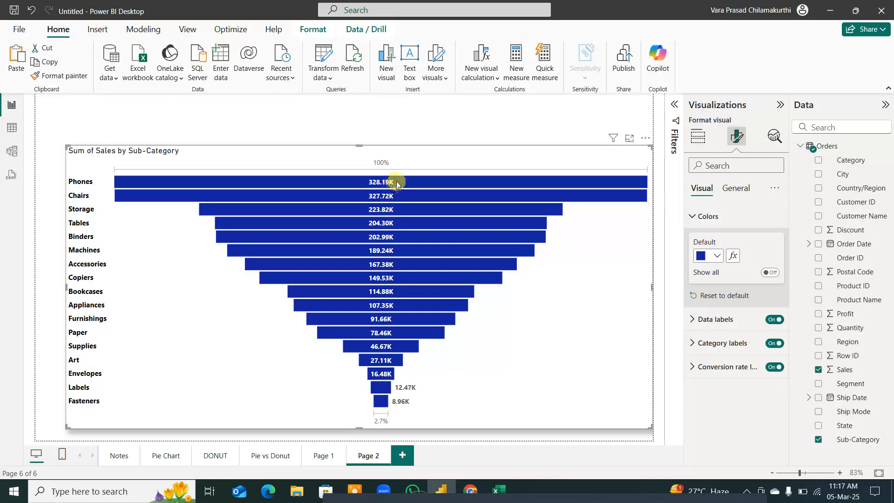
mouse_move(420, 181)
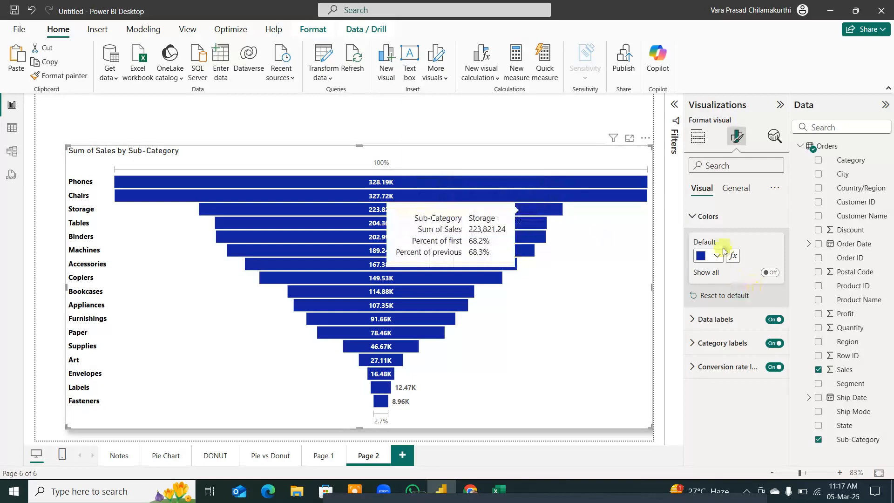
click(695, 216)
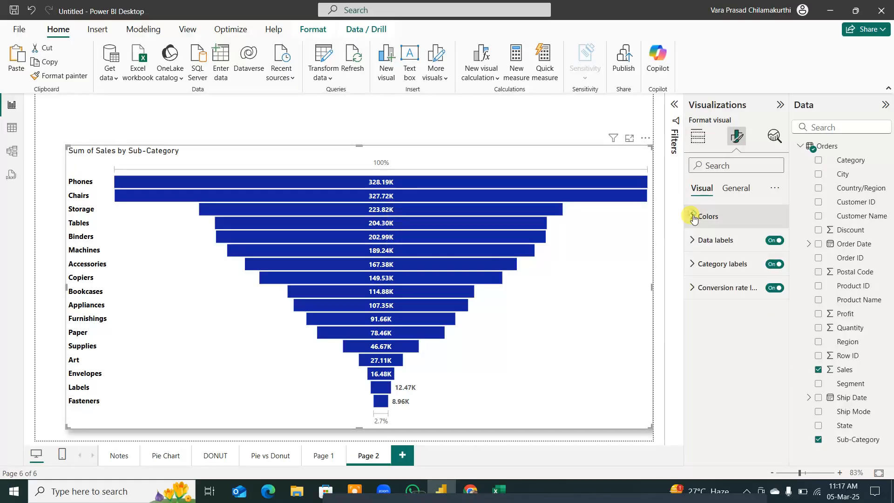
Step: Look through the funnel chart's general formatting options, including the tooltip type, page and text settings
click(736, 188)
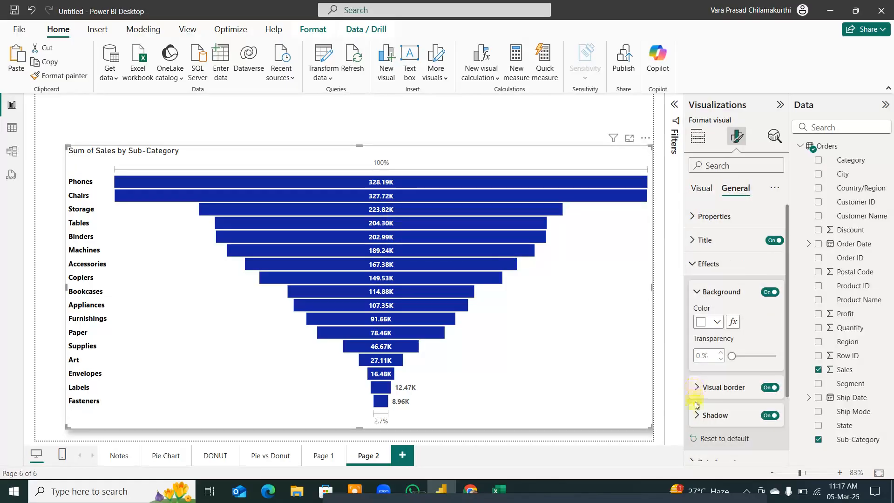
click(709, 191)
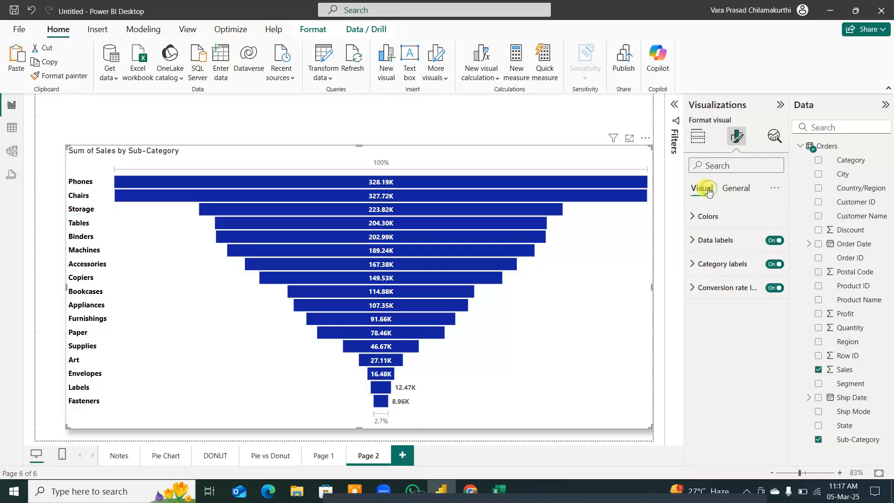
click(737, 188)
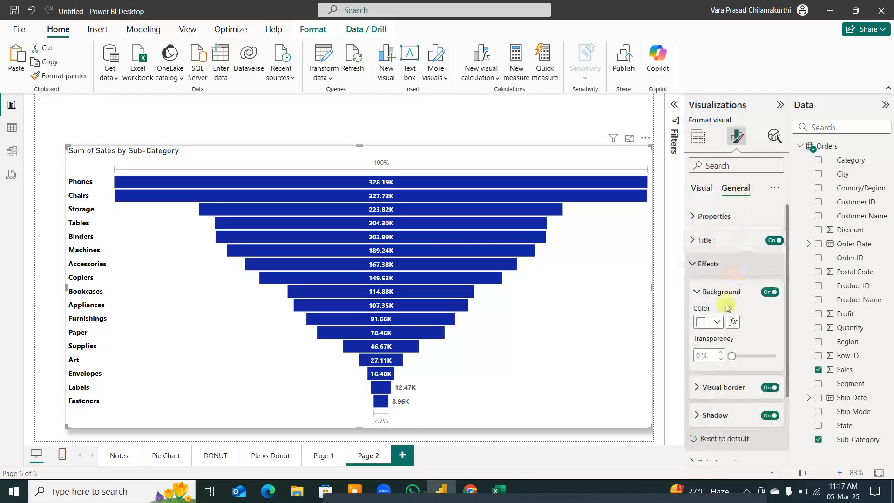
click(693, 263)
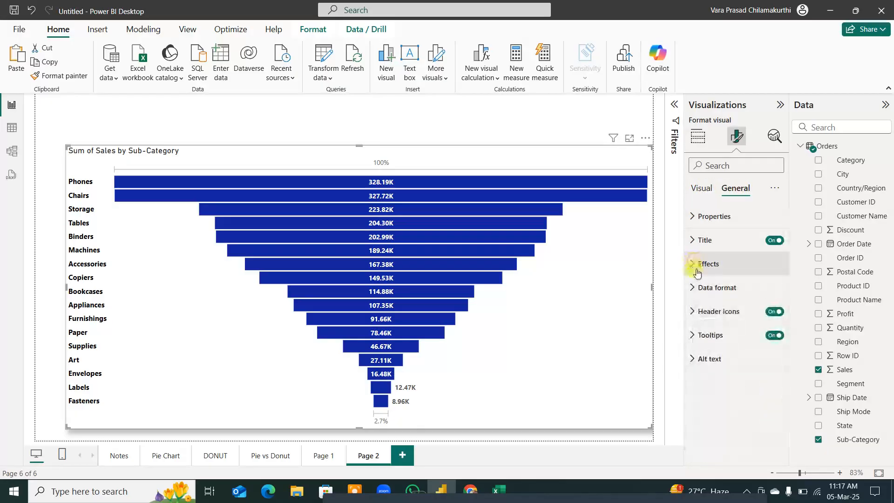
click(693, 335)
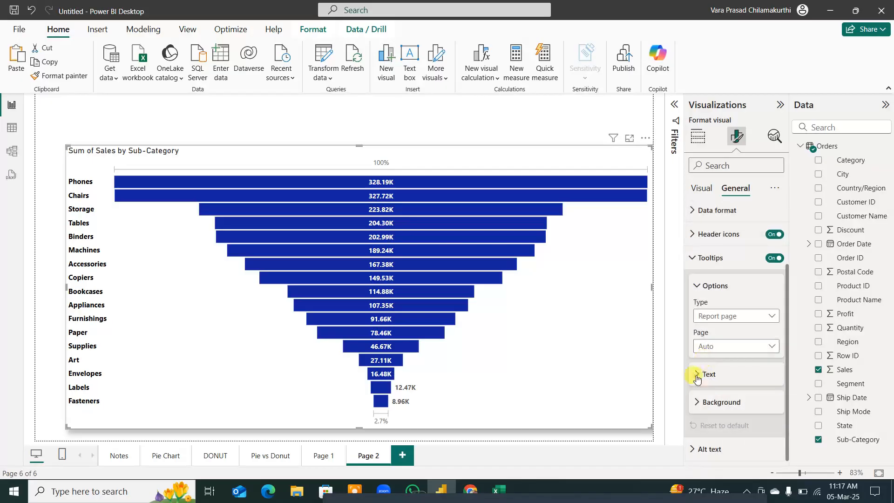
click(696, 374)
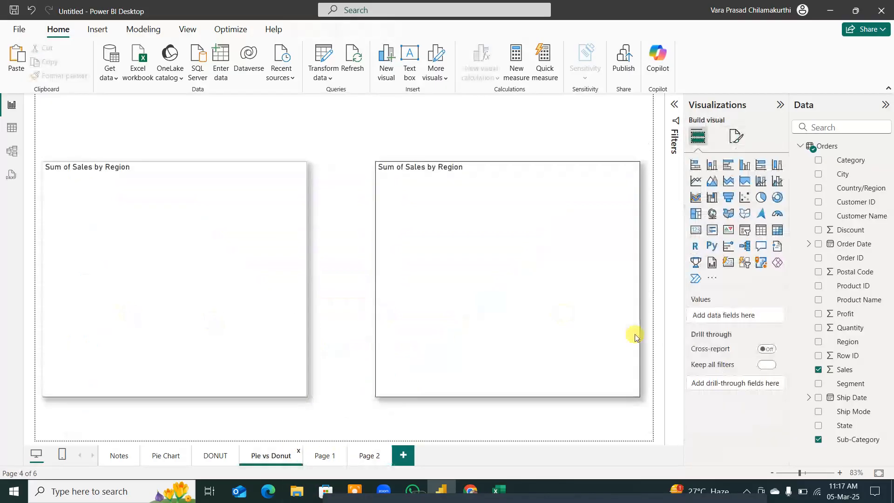
Step: On Page 2, set the label color of the funnel chart's tooltip text to yellow
click(375, 456)
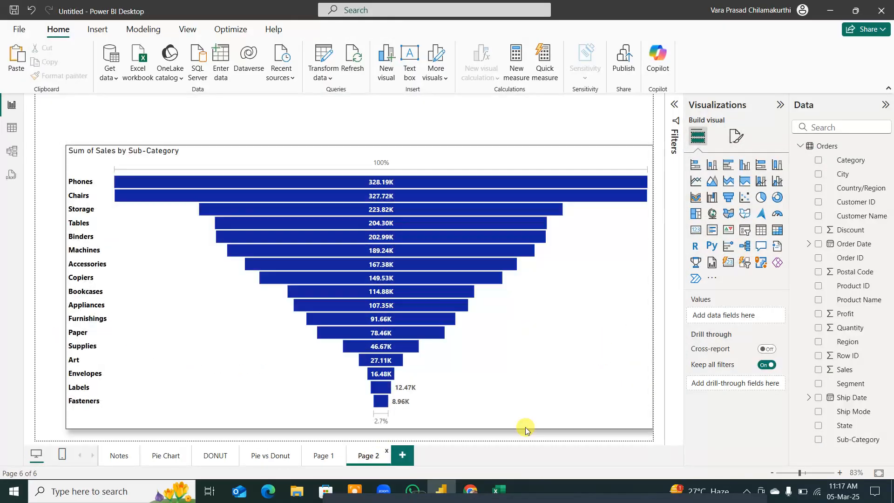
click(736, 145)
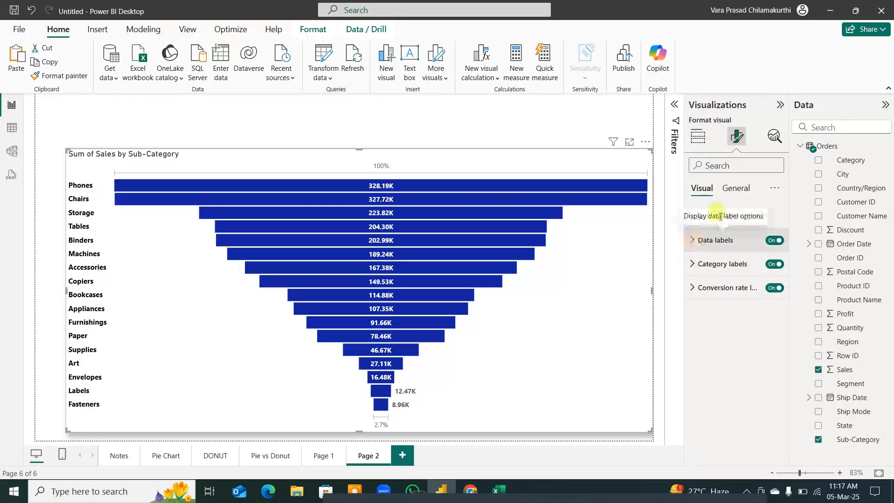
click(736, 188)
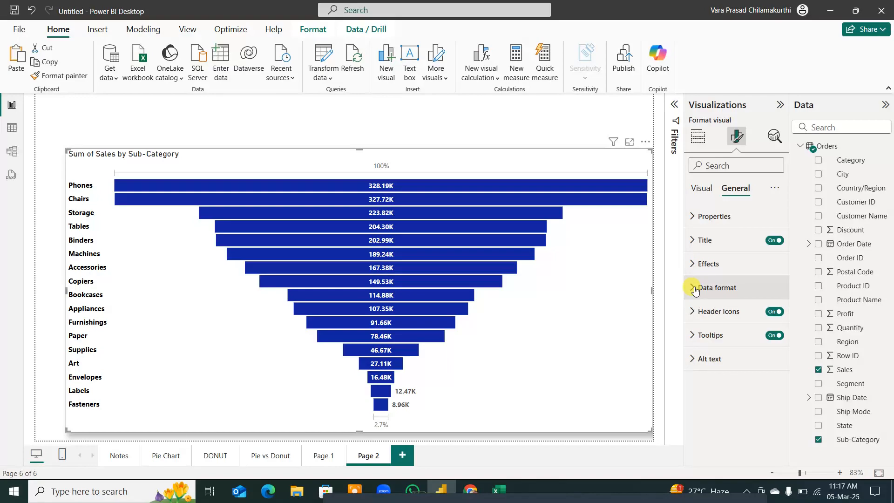
click(696, 338)
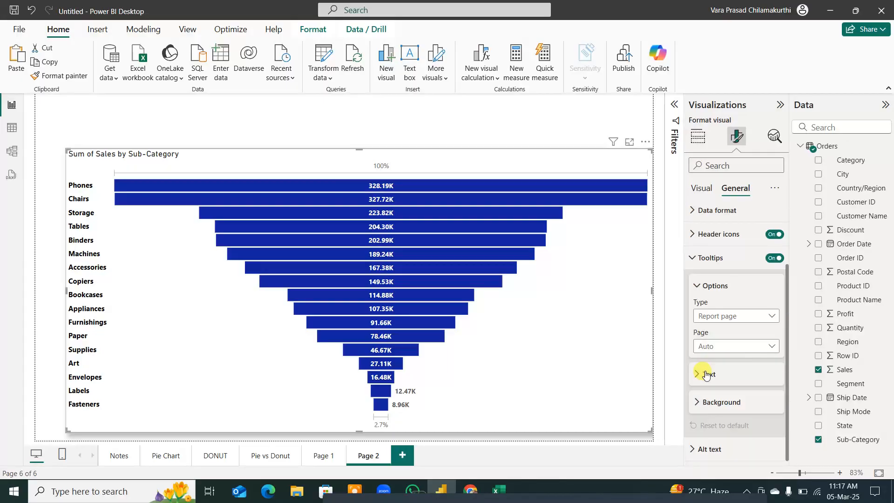
click(706, 374)
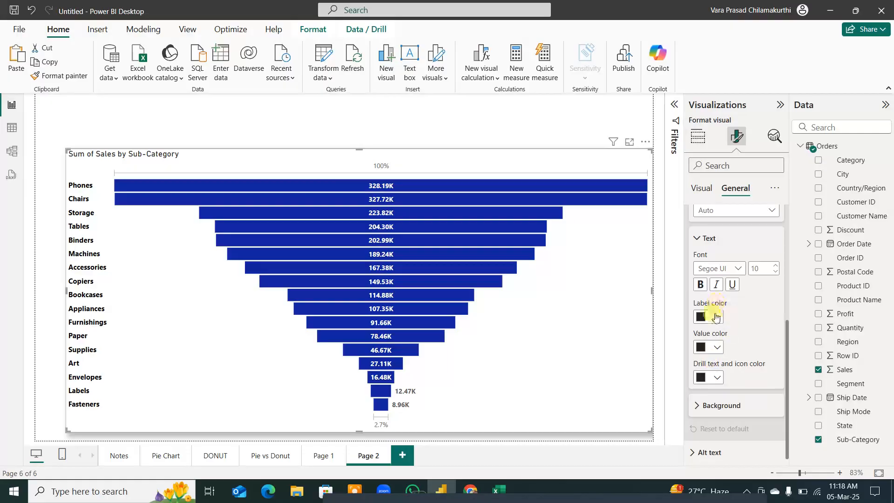
click(716, 317)
click(770, 263)
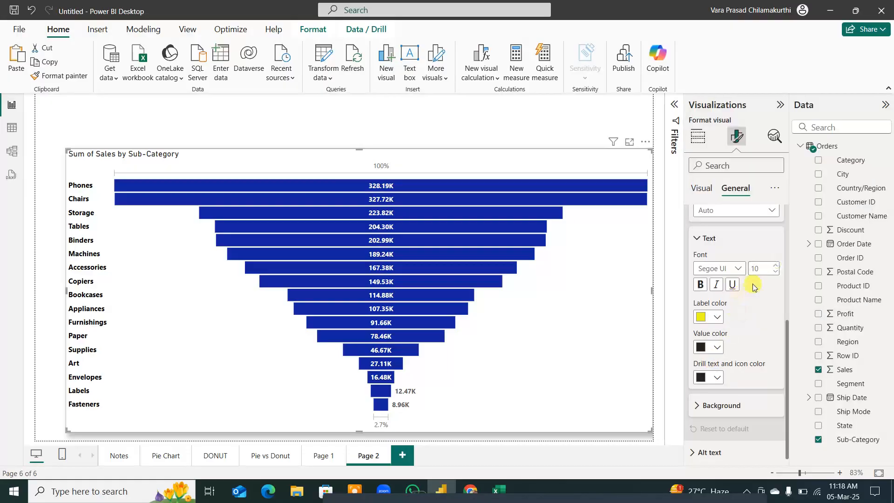
Step: Make the funnel chart's tooltip text bold and set its value color to white
click(700, 285)
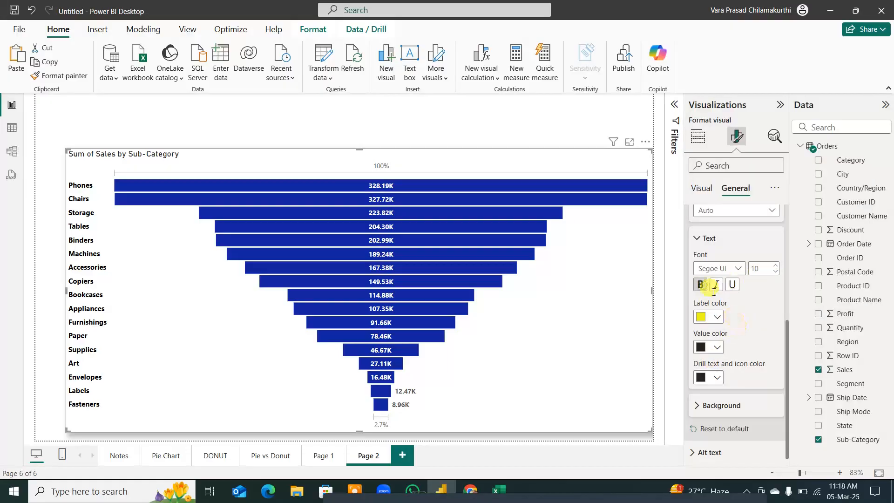
click(718, 347)
click(775, 298)
click(695, 240)
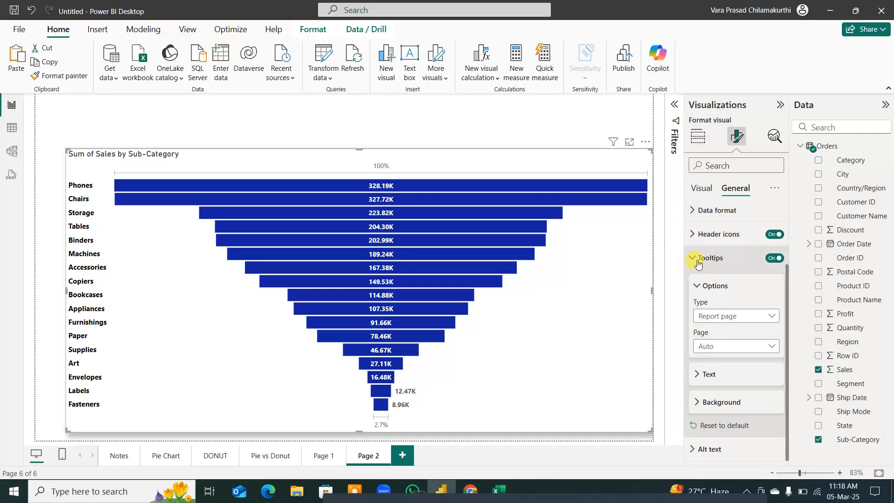
Step: Try black and dark blue as the tooltip background color, checking it on the funnel bars, and set it to black
click(697, 401)
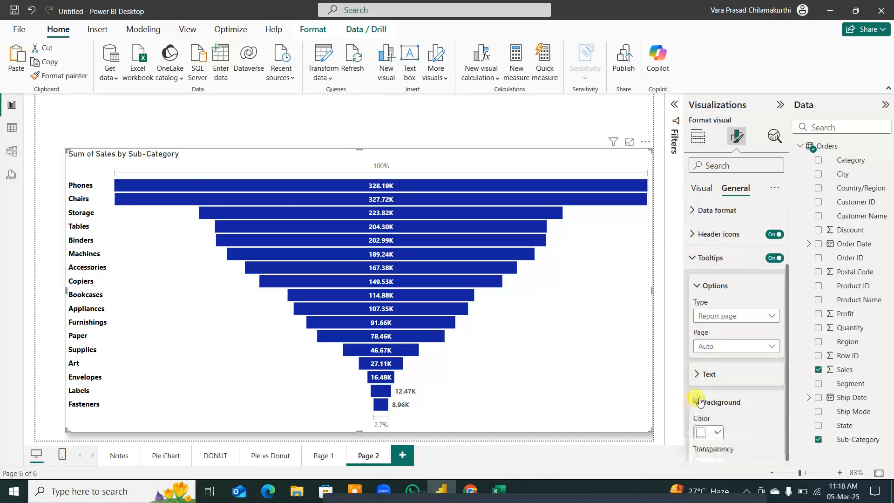
click(710, 432)
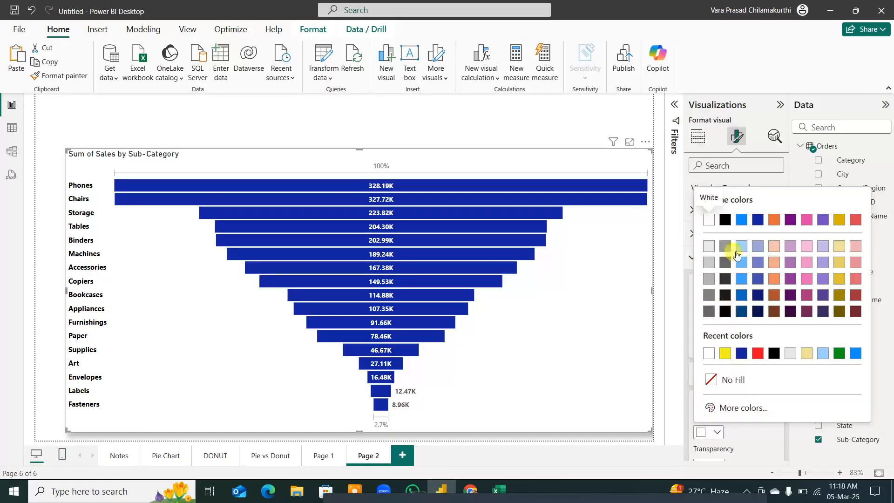
click(725, 220)
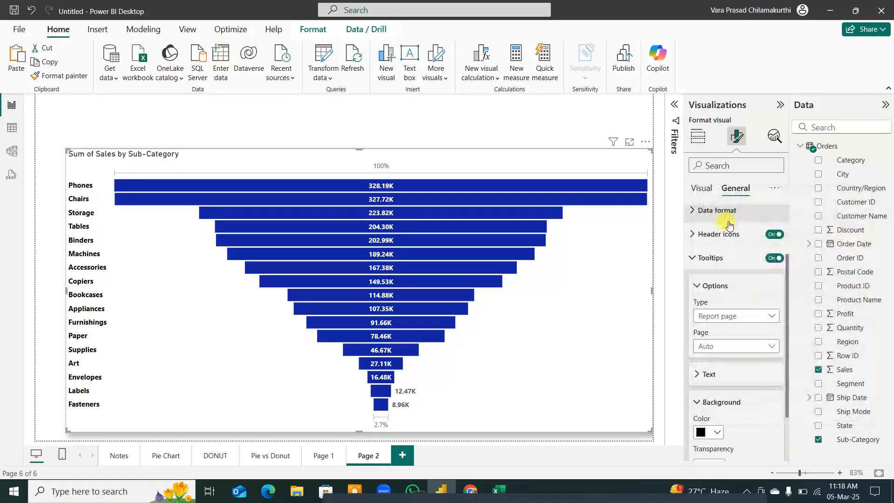
click(717, 431)
click(754, 350)
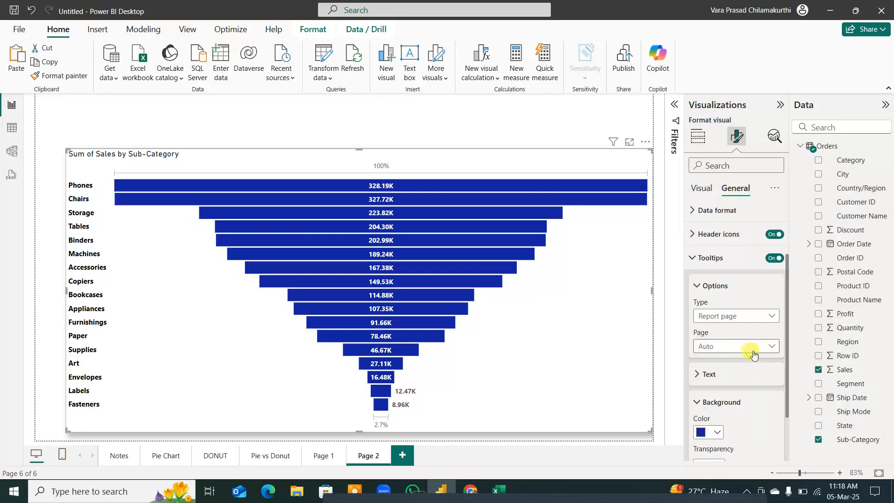
scroll(455, 303, down, 1)
click(454, 291)
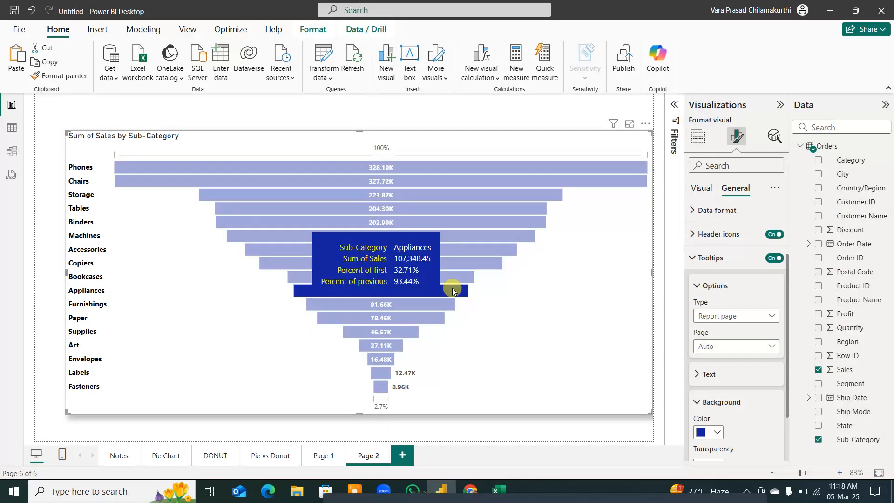
click(715, 431)
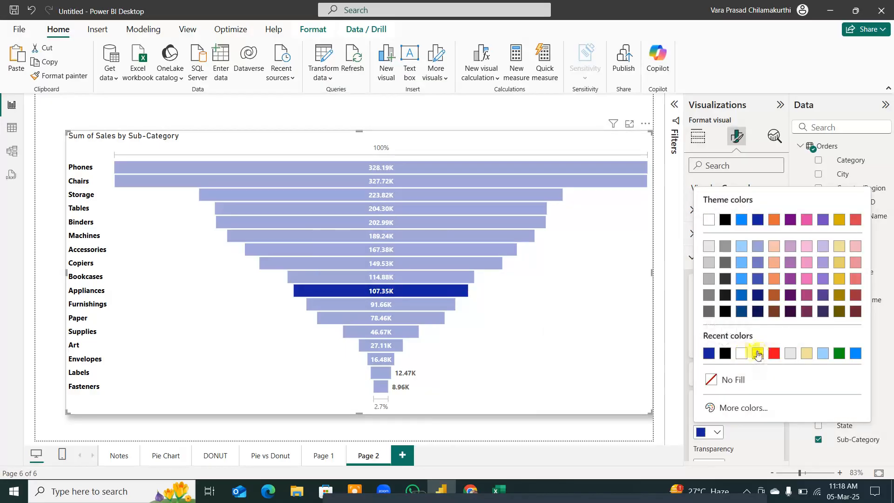
click(725, 353)
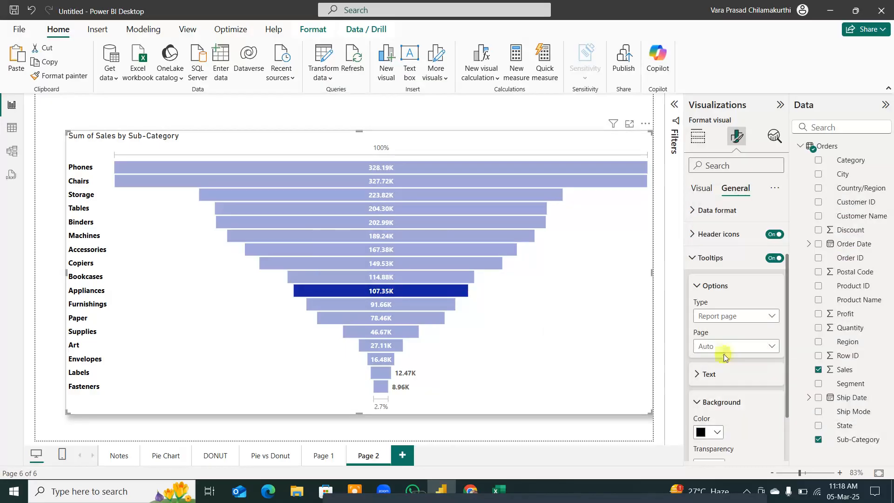
click(455, 292)
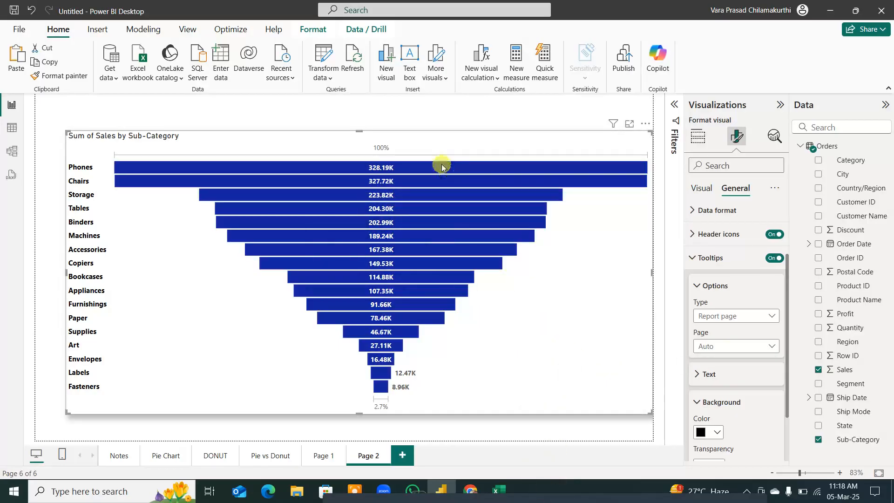
mouse_move(443, 167)
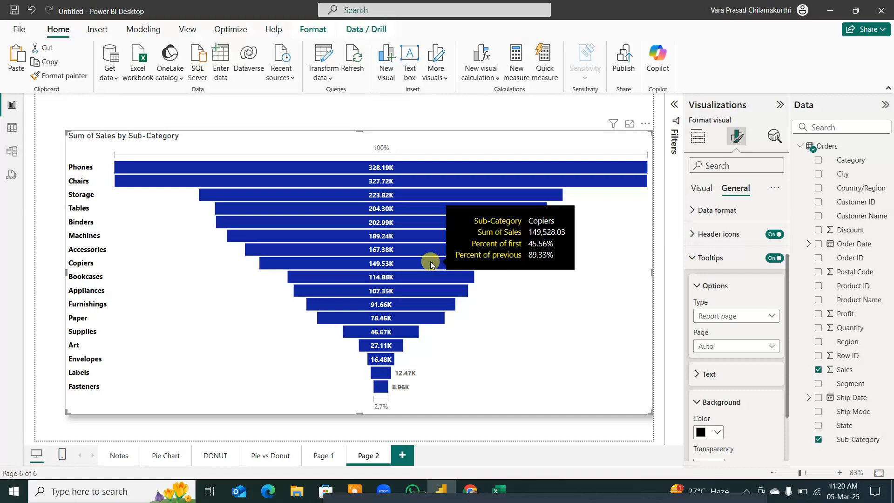
Step: Circle and outline the funnel chart with red freehand strokes, and clear the annotations
key(ctrl+alt+d)
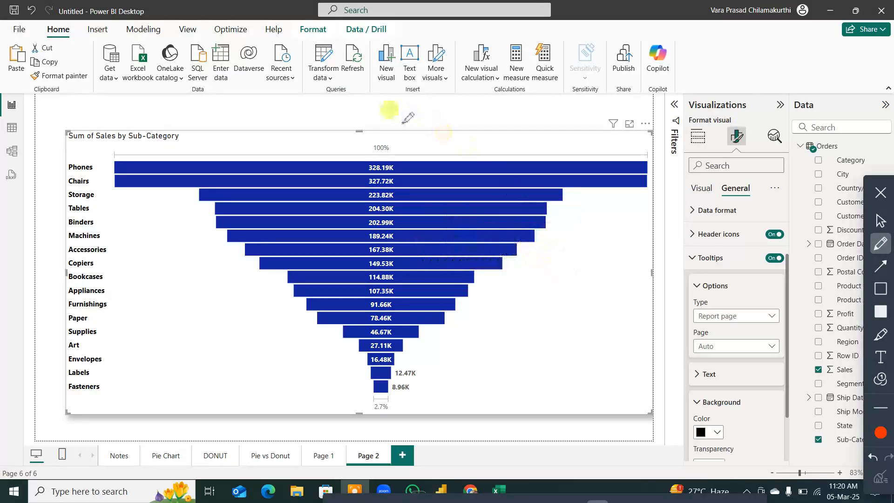
mouse_move(335, 107)
mouse_down()
mouse_move(94, 190)
mouse_move(609, 283)
mouse_move(198, 47)
mouse_up()
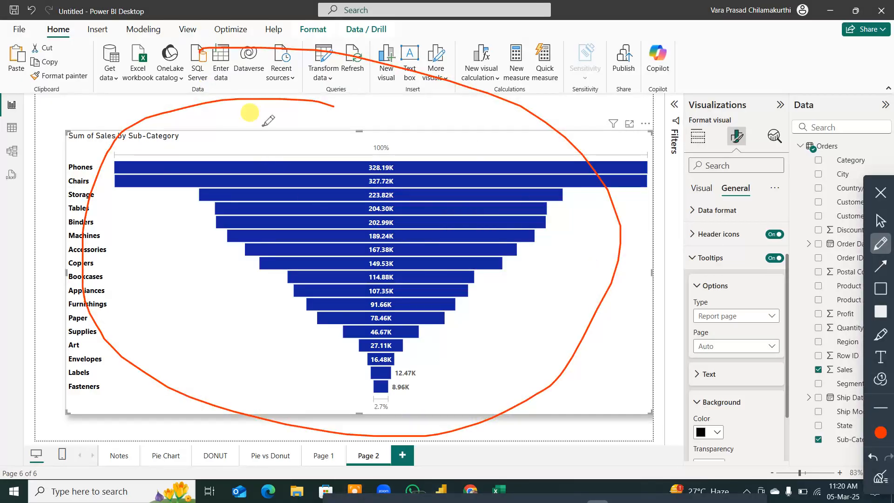
drag(256, 122, 371, 84)
drag(525, 339, 601, 362)
mouse_move(586, 430)
mouse_down()
mouse_move(295, 413)
mouse_move(47, 417)
mouse_move(37, 346)
mouse_up()
mouse_move(39, 279)
mouse_down()
mouse_move(123, 123)
mouse_move(657, 119)
mouse_up()
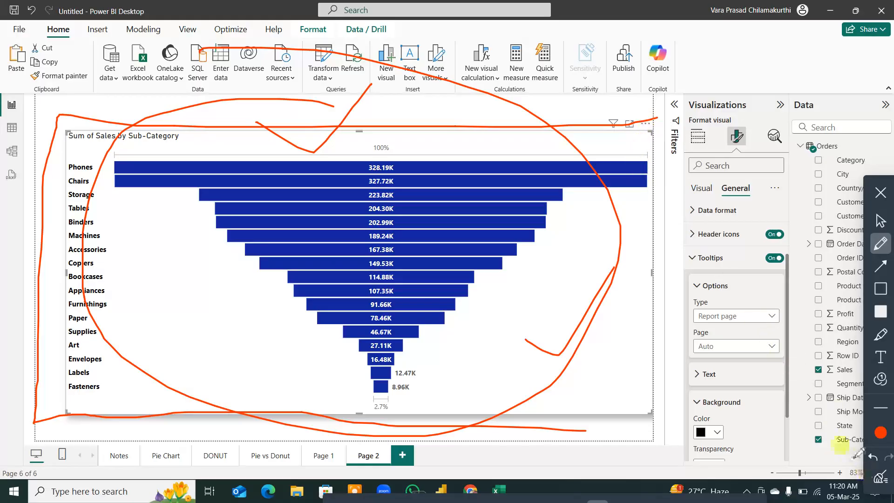
drag(845, 444, 406, 224)
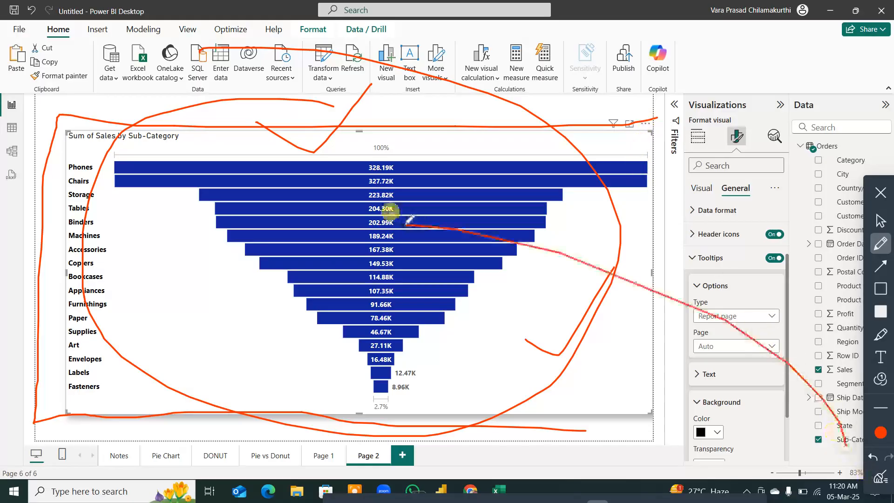
click(879, 475)
click(871, 194)
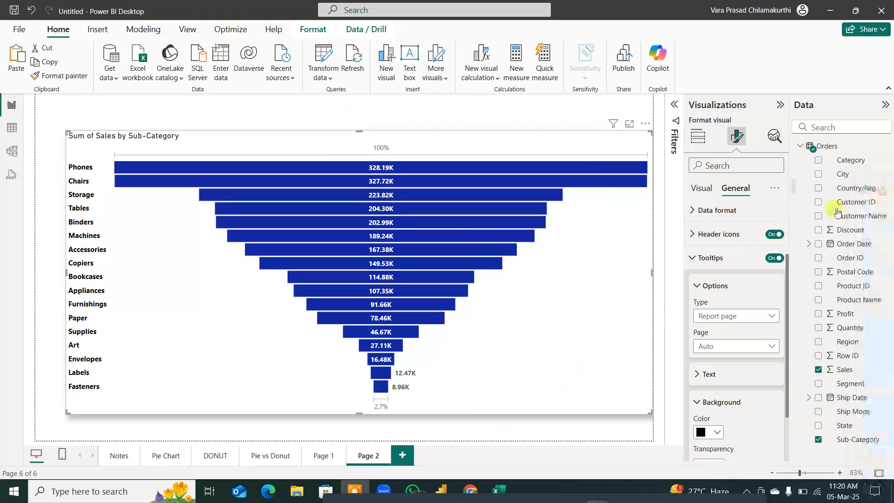
Step: Move the funnel chart to the left edge of the page, and turn its title off and back on
drag(201, 138, 171, 132)
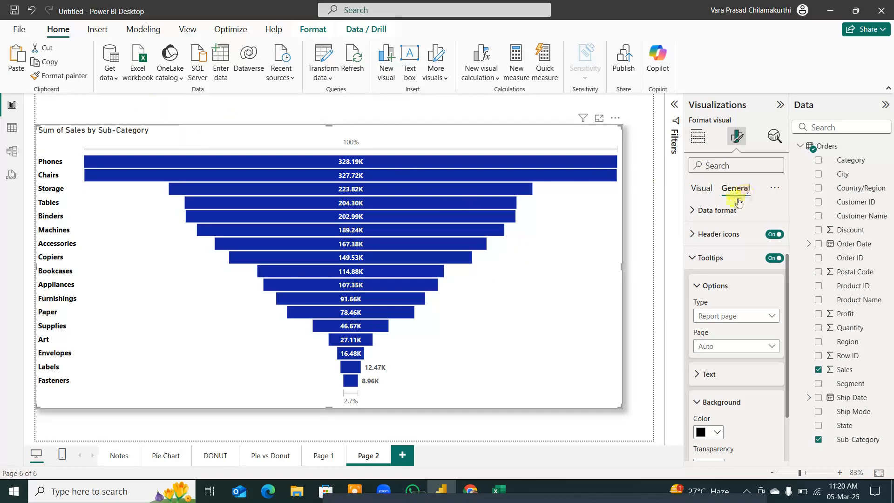
click(700, 187)
click(731, 191)
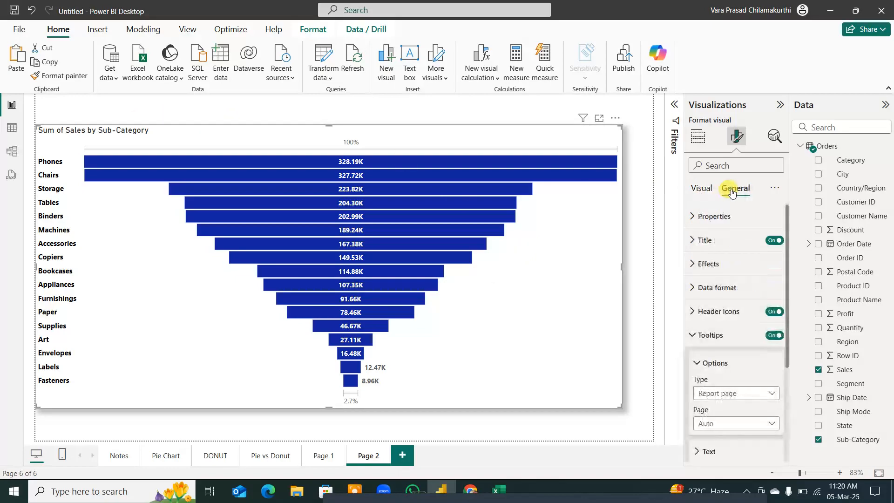
click(772, 240)
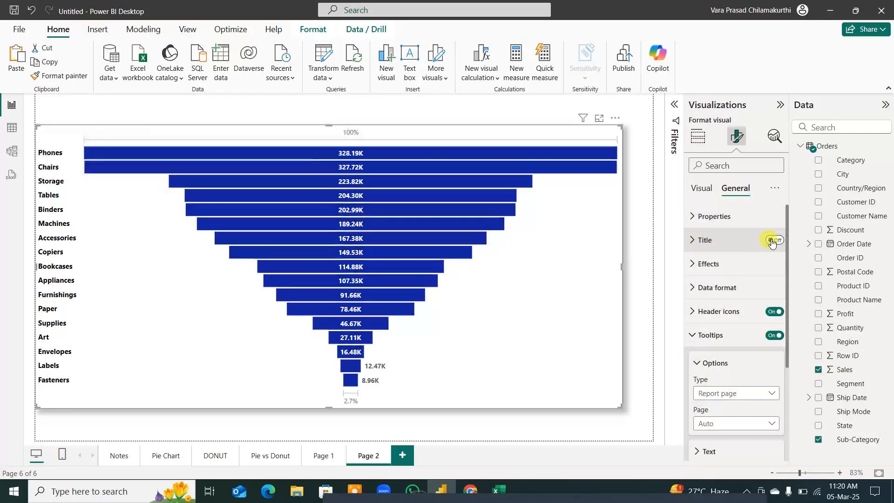
click(772, 240)
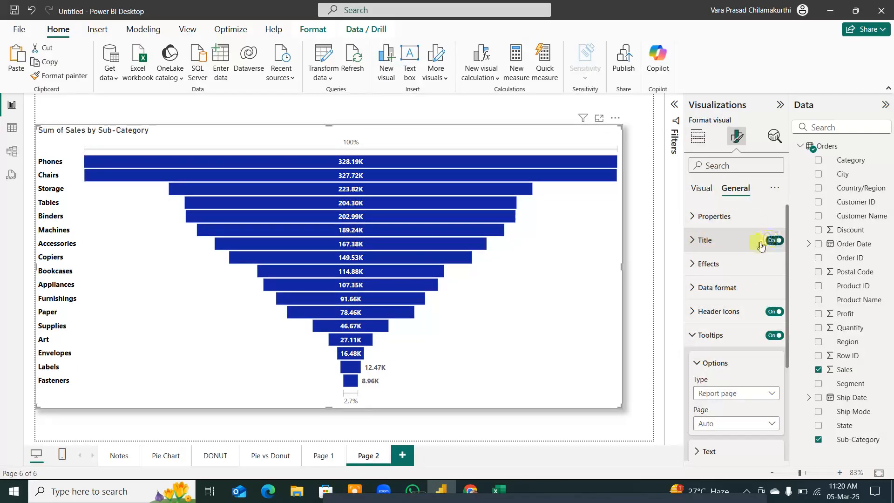
Step: Change the funnel chart's title to "Sales by Sub-Category" and make it bold at font size 20
click(704, 240)
drag(721, 298, 642, 299)
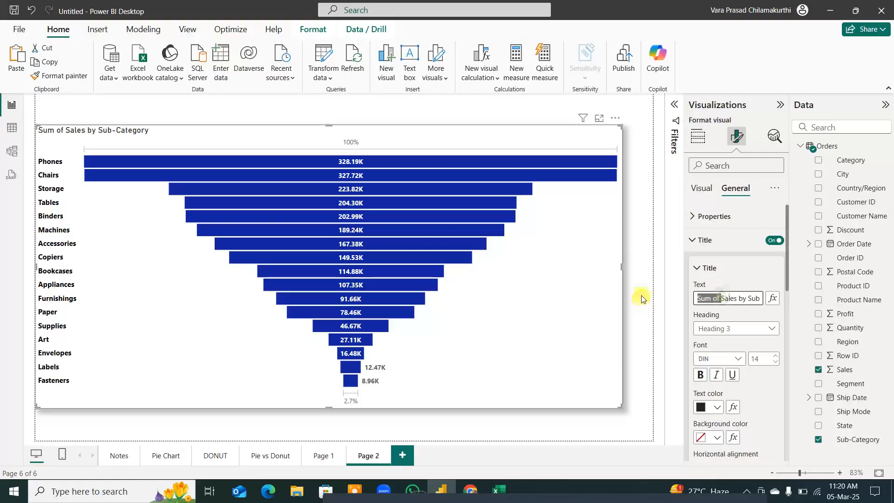
key(BackSpace)
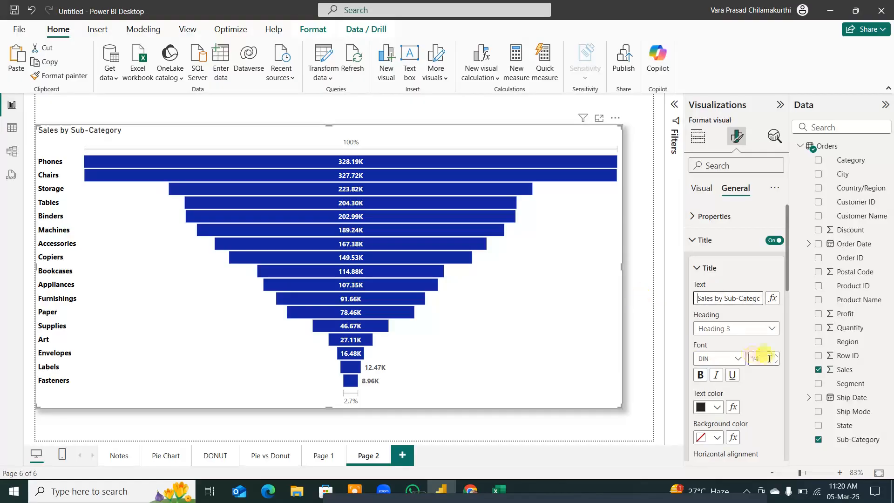
click(760, 359)
text(20)
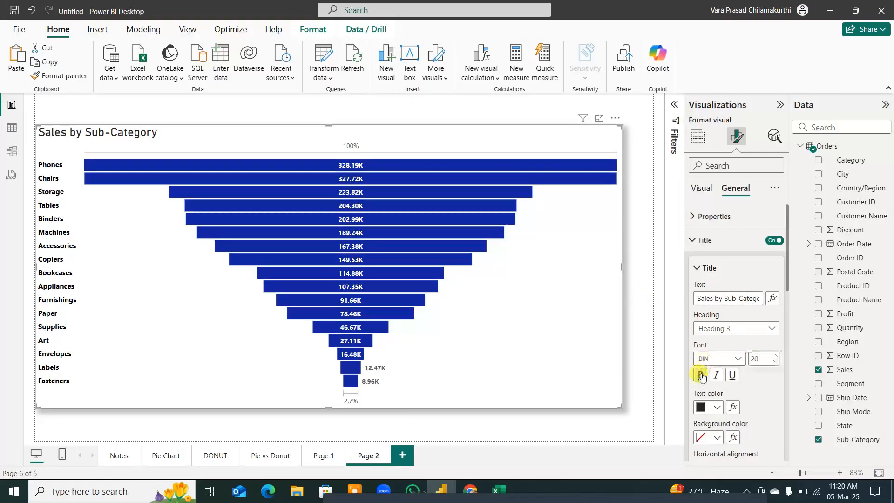
Step: Center the funnel chart's title, try red for it, and set its text color to dark blue
click(717, 407)
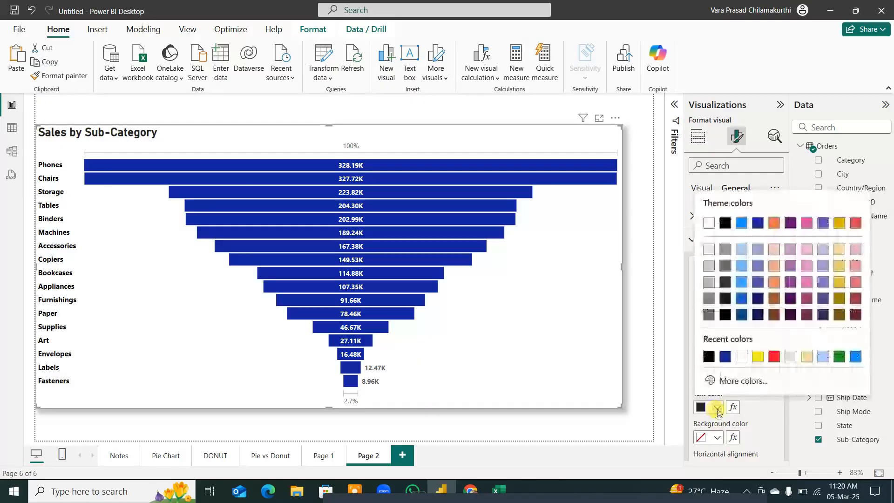
click(775, 362)
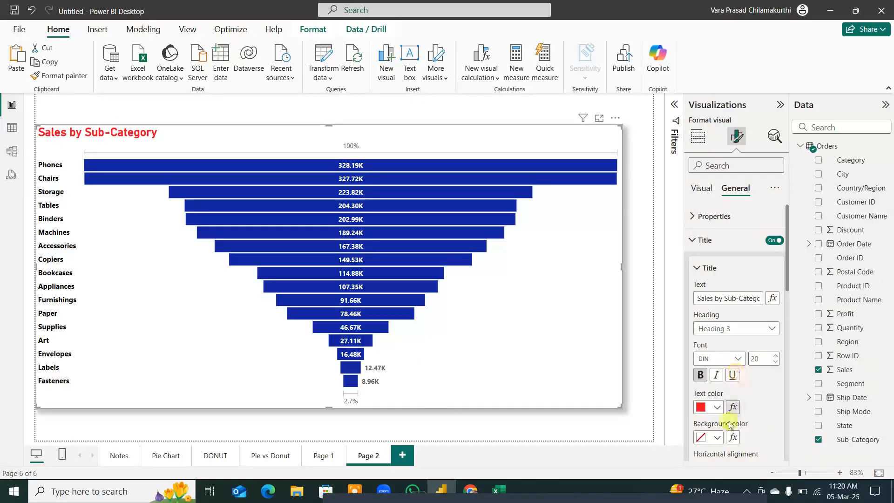
scroll(731, 419, down, 3)
click(716, 333)
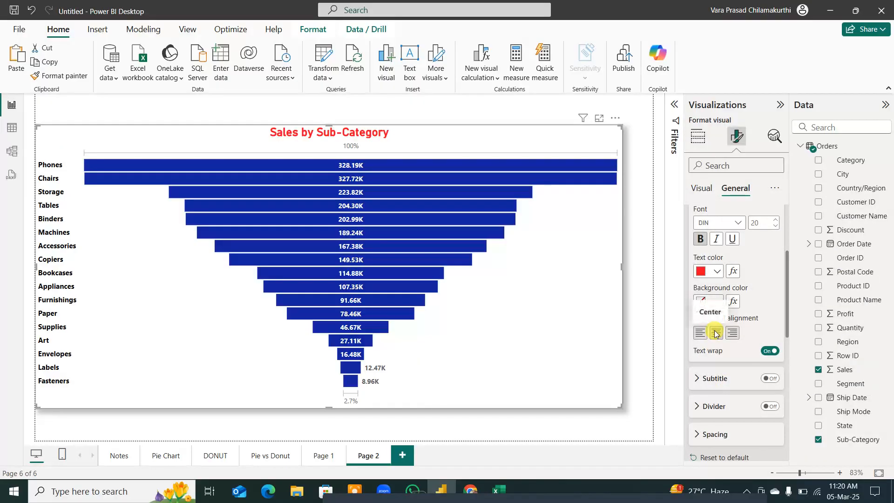
click(717, 271)
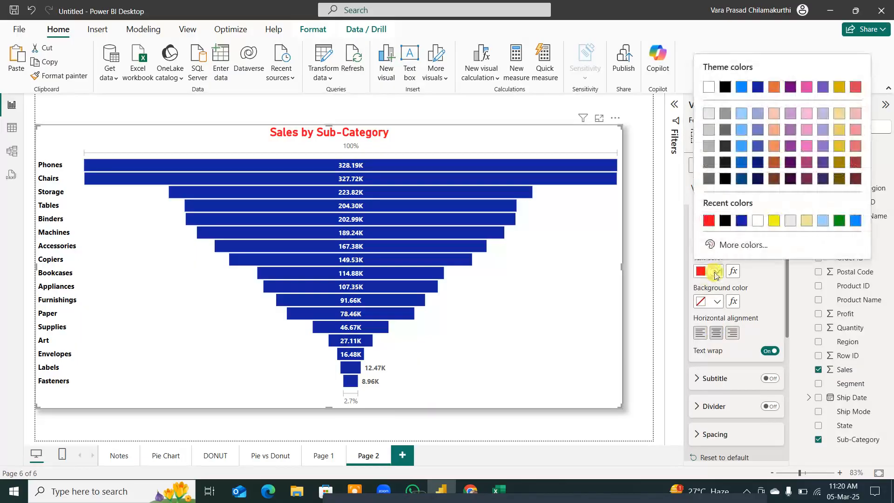
click(757, 86)
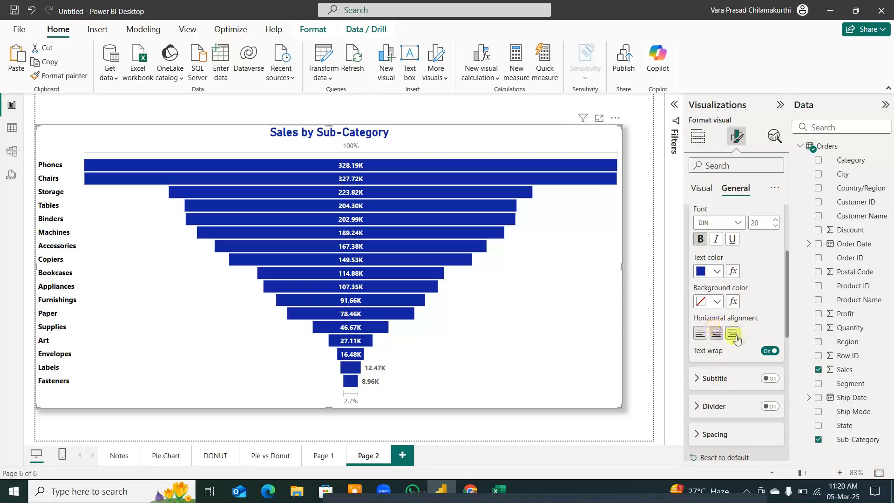
scroll(740, 333, up, 3)
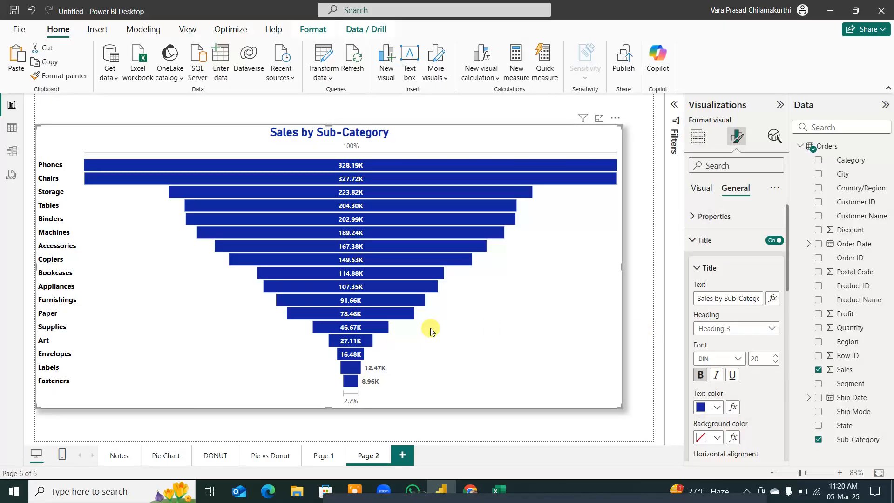
Step: Tick the Phones, Chairs and Storage bars and circle the Fasteners bar in red freehand strokes, and clear the annotations
key(ctrl+alt+d)
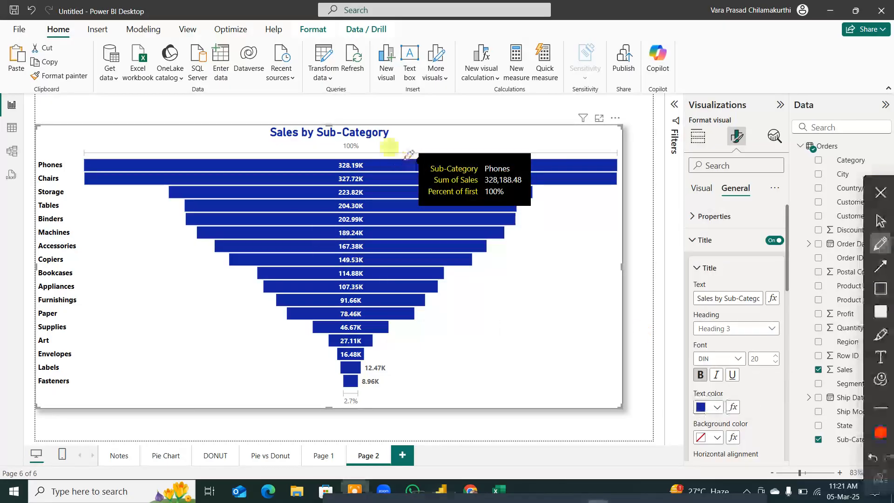
drag(381, 162, 404, 139)
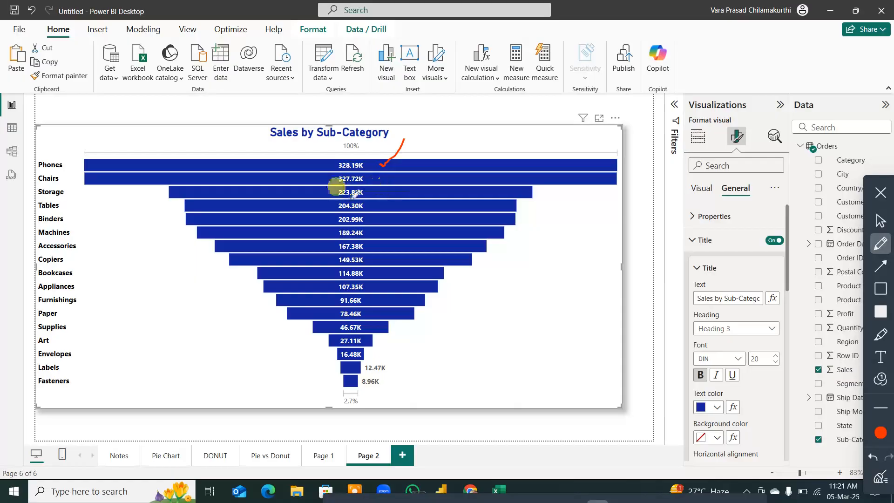
drag(433, 181, 453, 157)
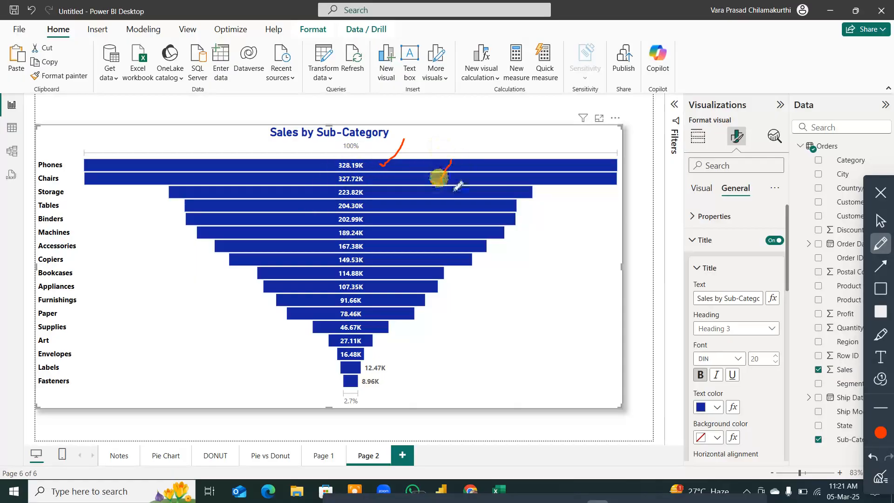
mouse_move(452, 191)
mouse_down()
mouse_move(479, 195)
mouse_move(492, 176)
mouse_up()
mouse_move(353, 367)
mouse_down()
mouse_move(314, 379)
mouse_move(365, 396)
mouse_move(381, 365)
mouse_up()
mouse_move(312, 385)
mouse_down()
mouse_move(166, 373)
mouse_move(167, 288)
mouse_up()
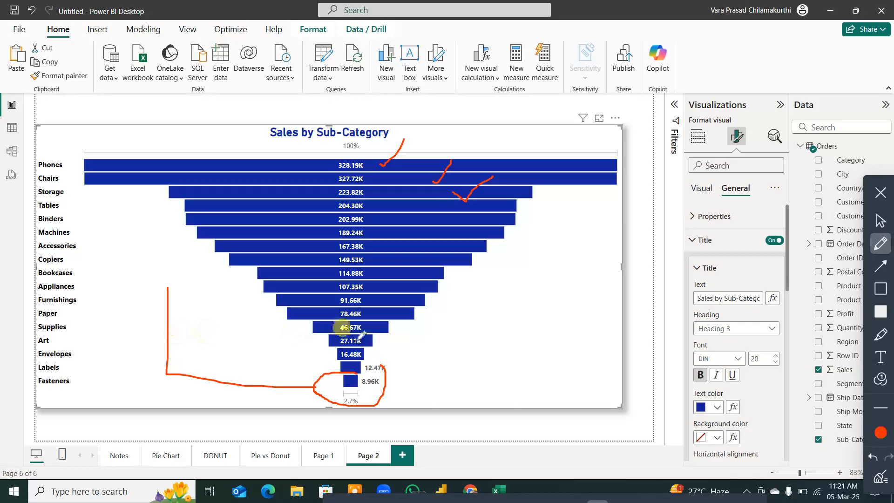
click(879, 479)
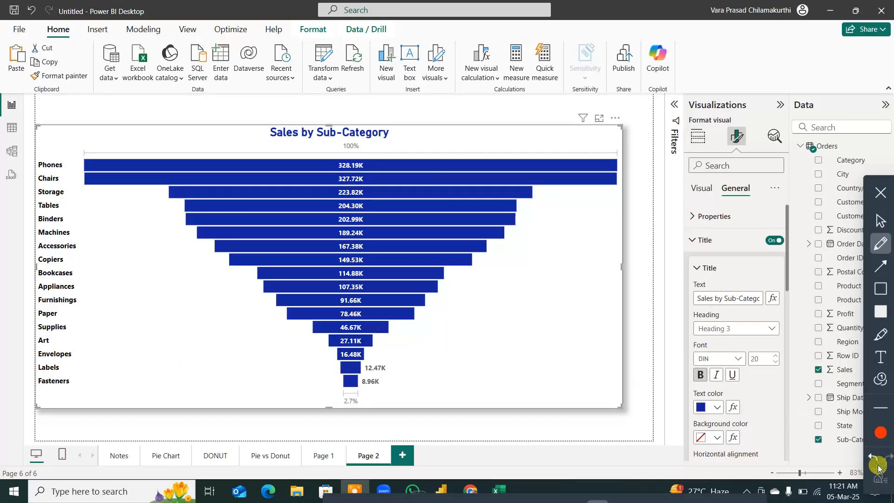
click(880, 192)
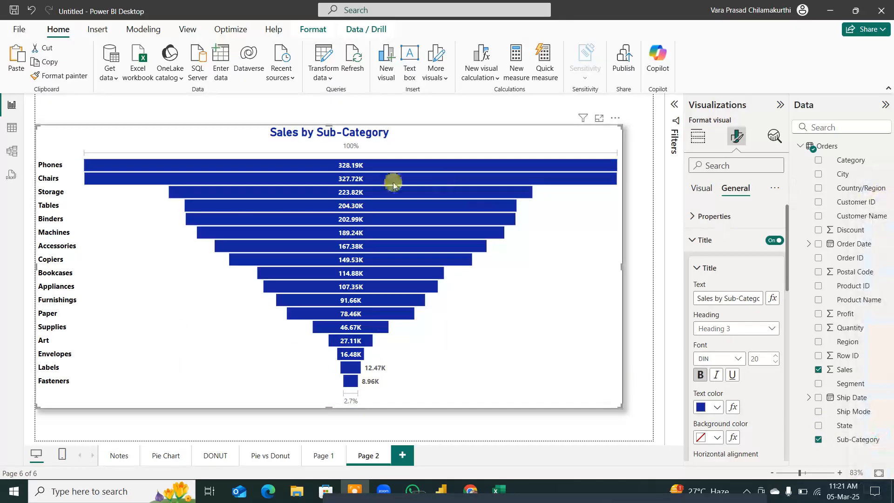
Step: Examine the funnel bars' tooltips and compare the funnel with the chart on the DONUT page
mouse_move(393, 185)
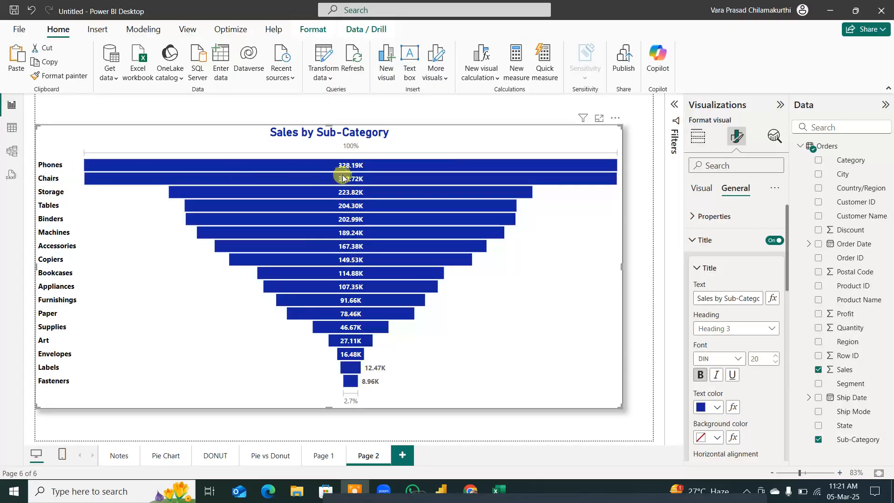
mouse_move(356, 179)
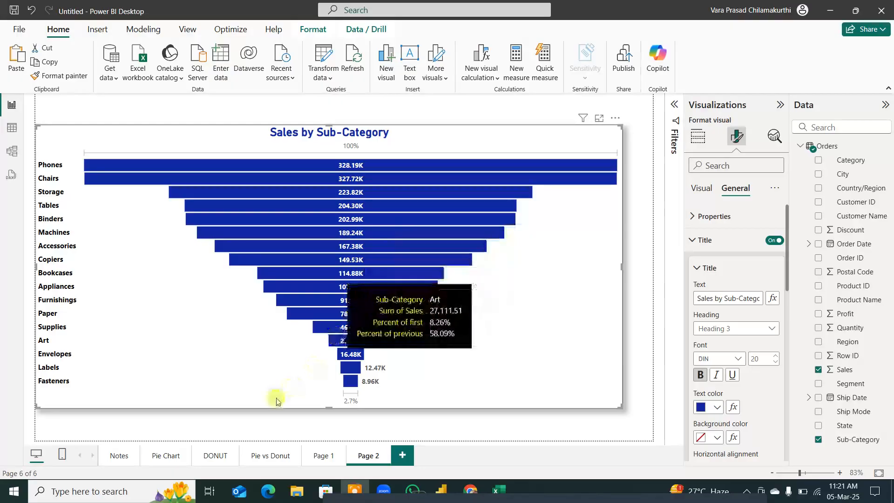
click(220, 460)
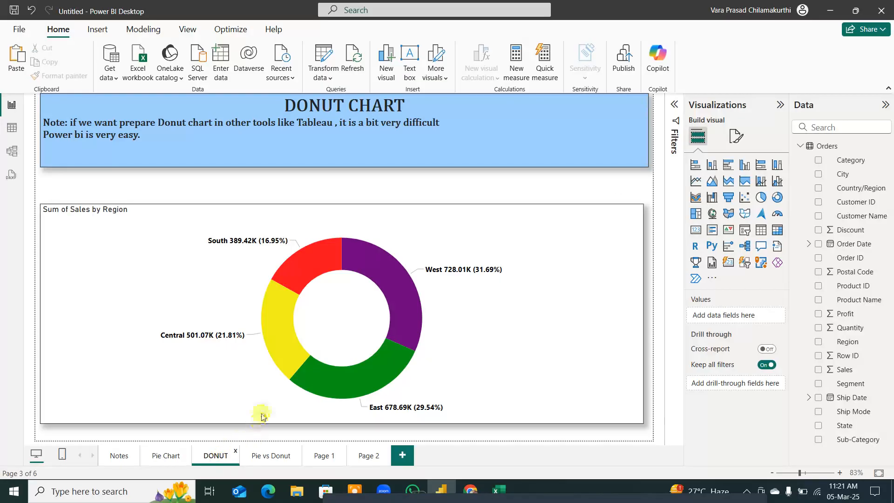
click(370, 459)
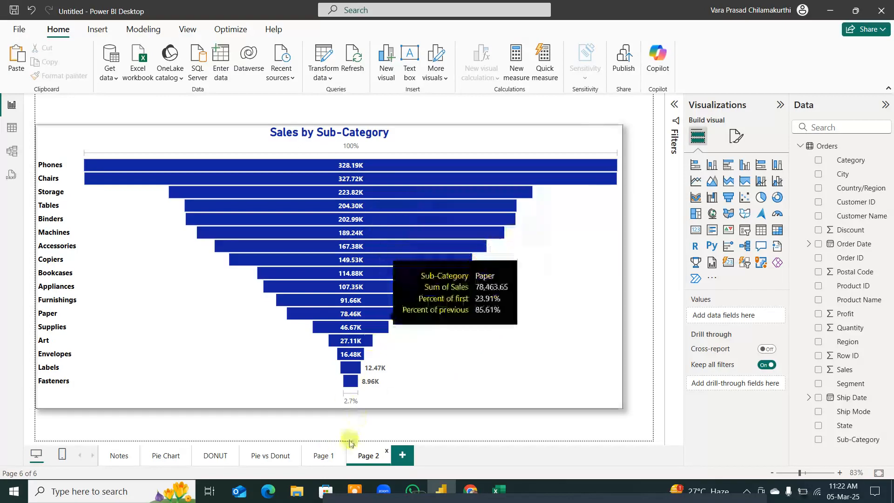
Step: On the Pie vs Donut page, widen the donut chart slightly toward the pie chart
click(324, 456)
click(279, 458)
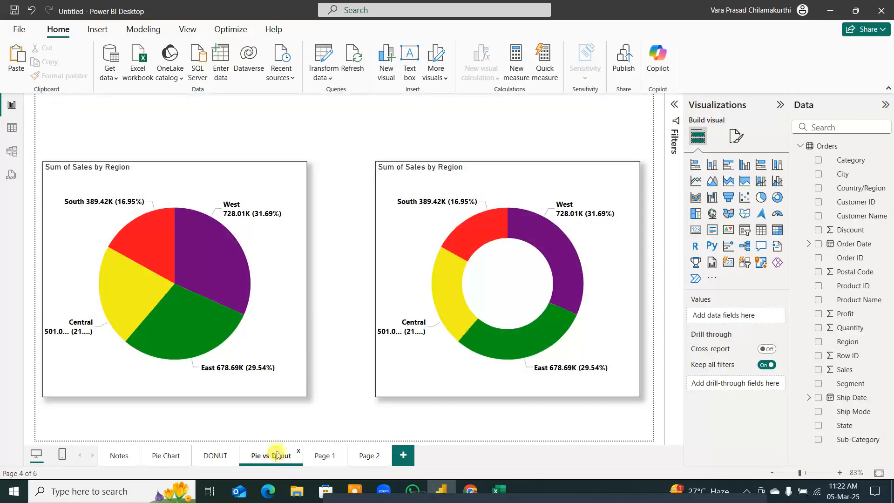
click(378, 368)
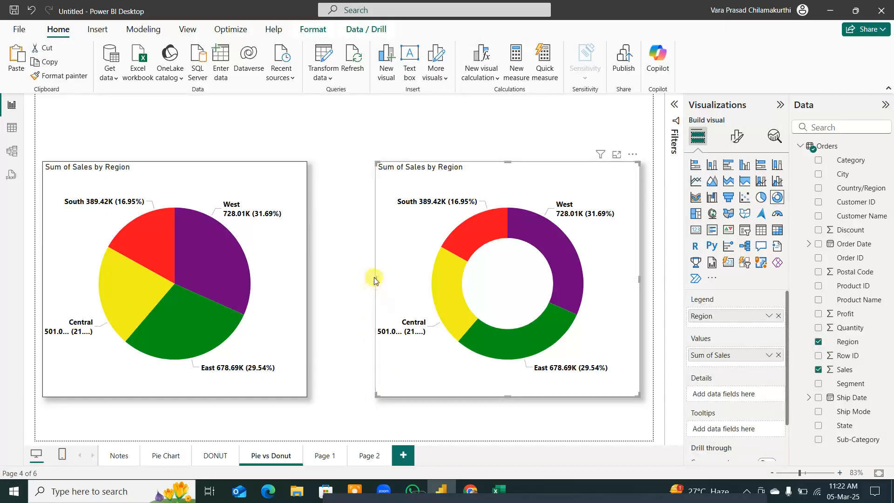
drag(375, 279, 355, 278)
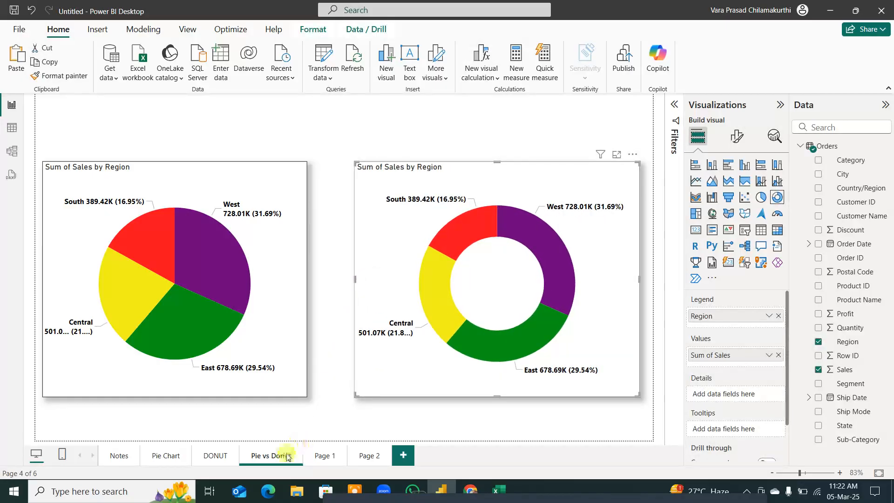
Step: On the DONUT page, extend the donut chart upward to just below the heading text box
click(218, 459)
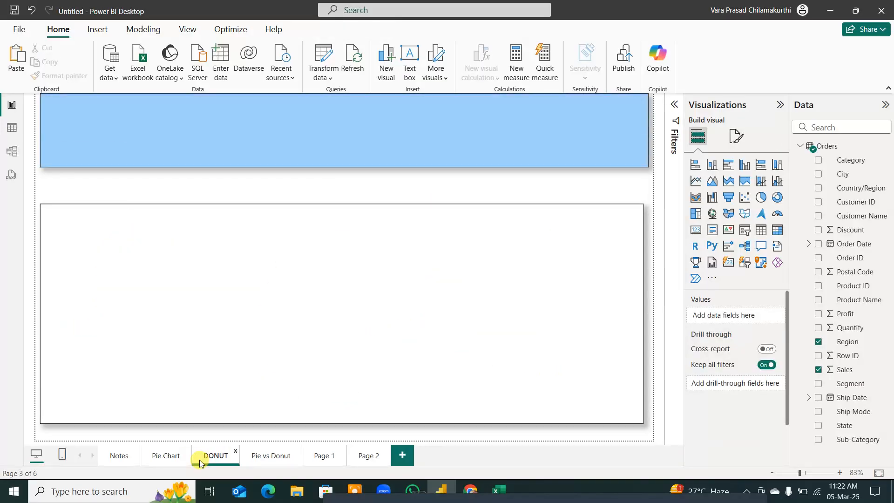
click(354, 209)
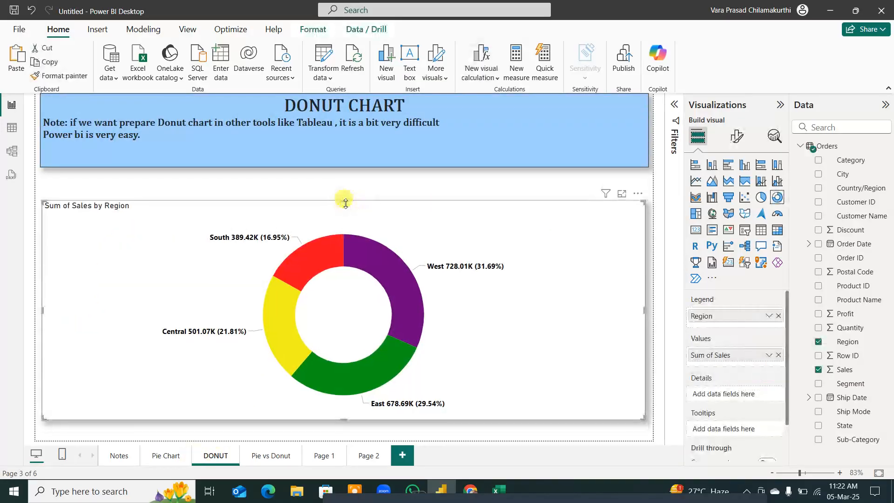
drag(344, 198, 343, 176)
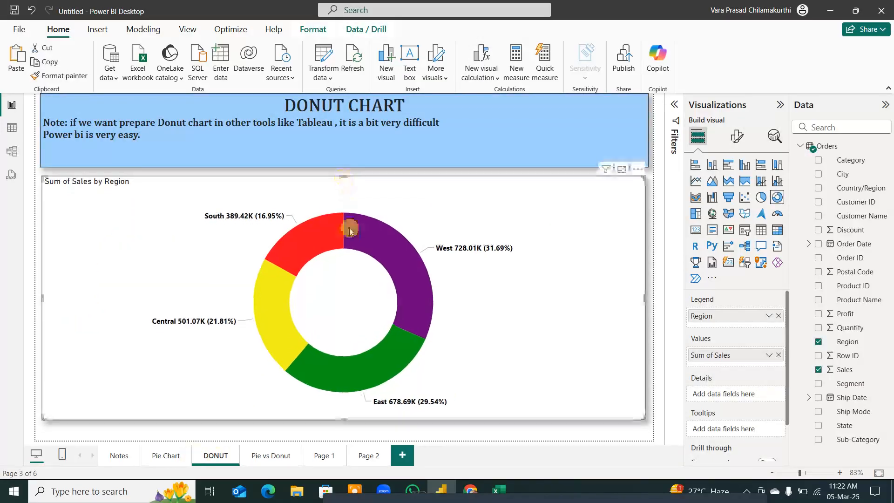
Step: Rename Page 1, which holds the funnel chart notes, to "Note"
click(368, 457)
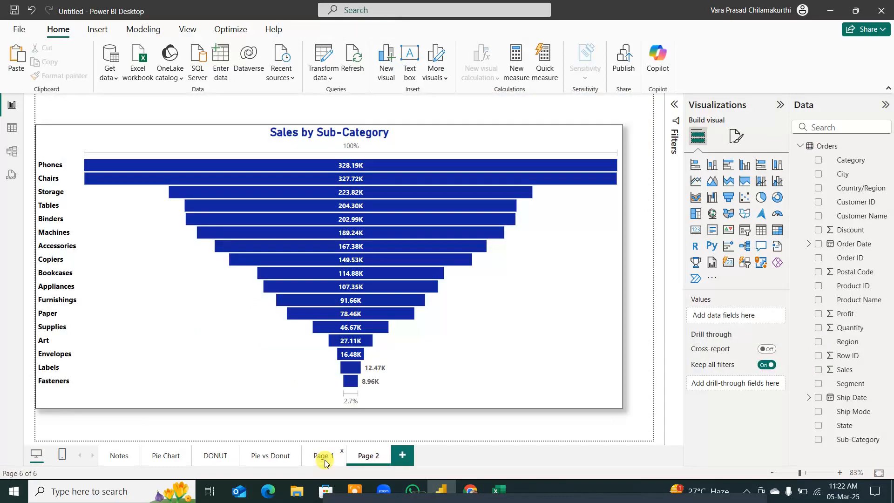
click(324, 457)
right_click(325, 461)
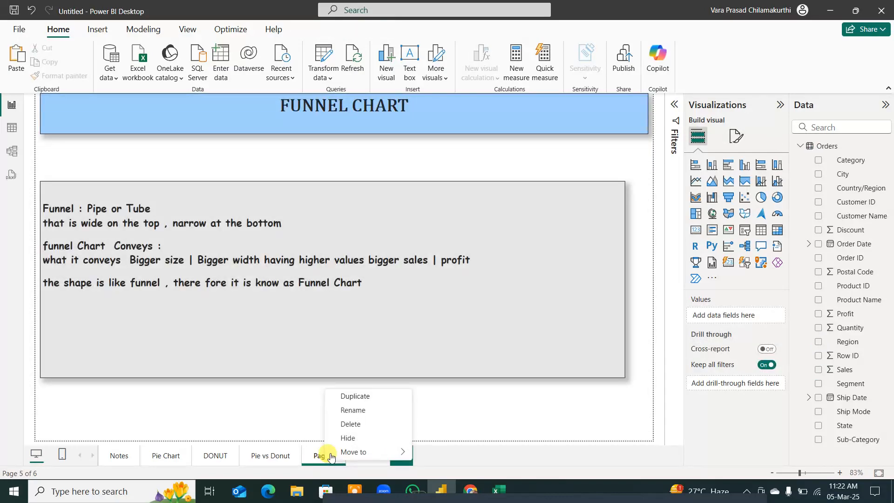
click(354, 412)
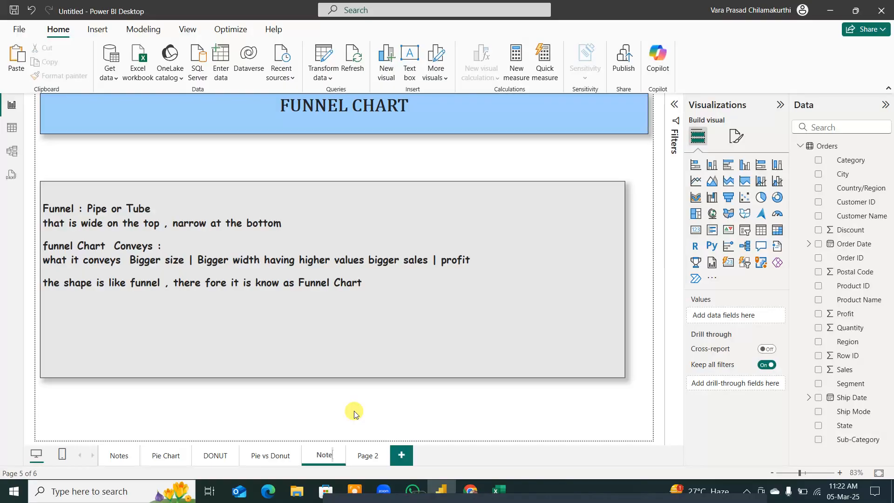
Step: Rename Page 2 to "Funnel", and check the Note page before returning to the funnel chart
click(365, 456)
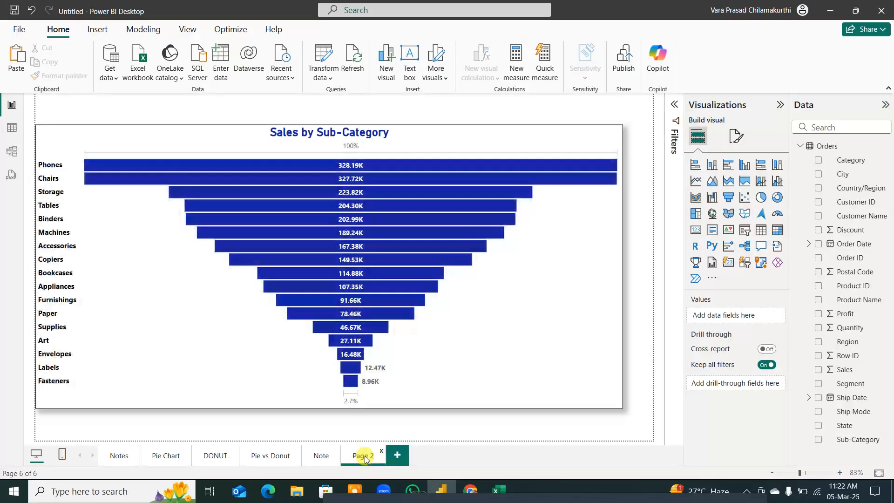
right_click(365, 458)
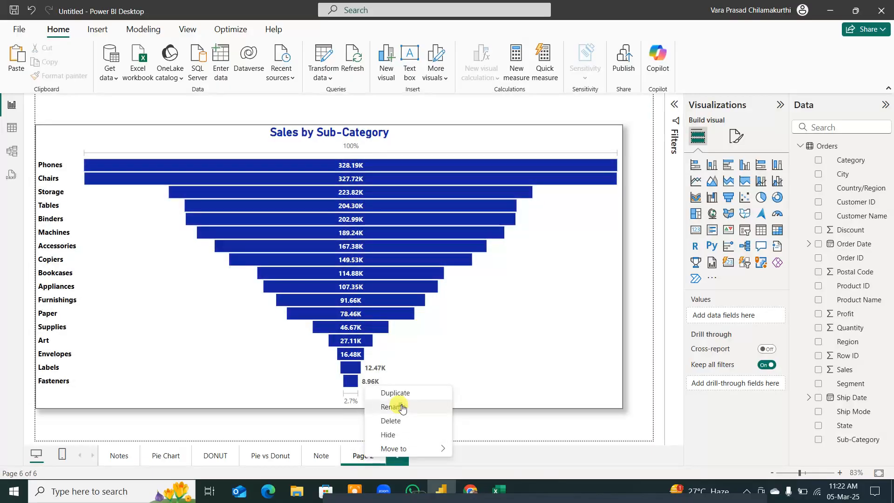
click(402, 407)
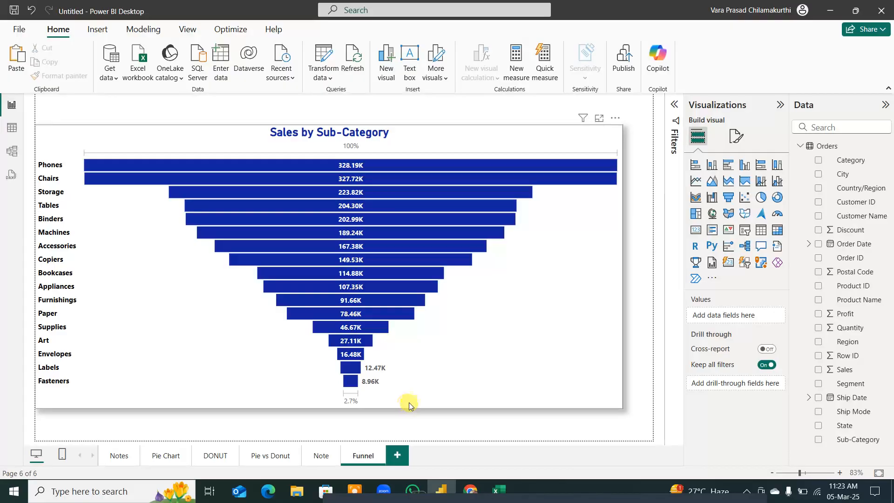
click(320, 456)
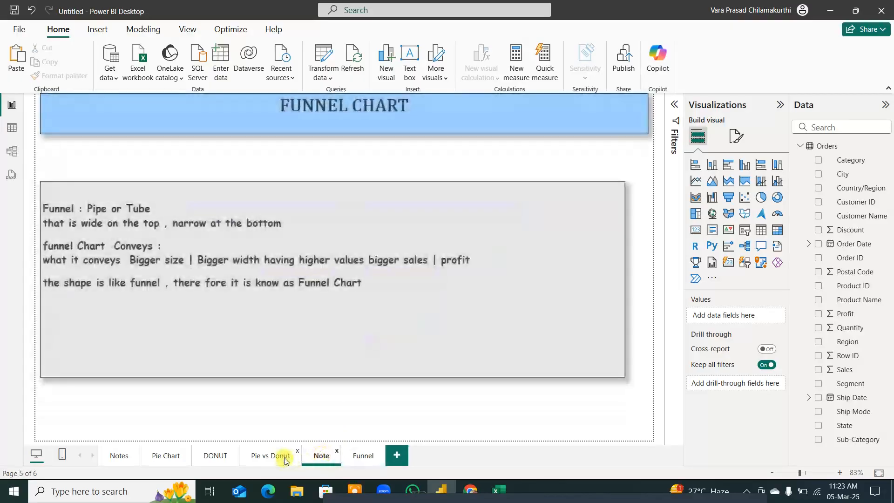
click(359, 455)
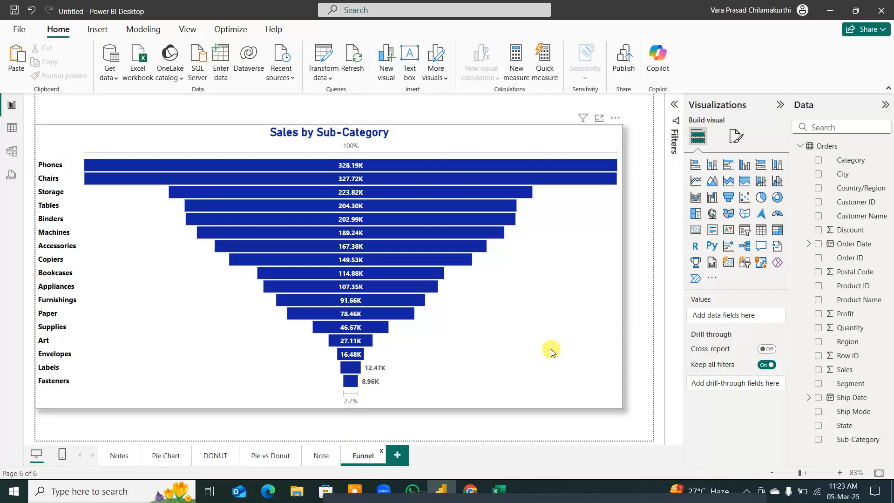
Step: Try black as the default color of the funnel chart's bars, and reset the bar color to default
click(591, 300)
click(736, 135)
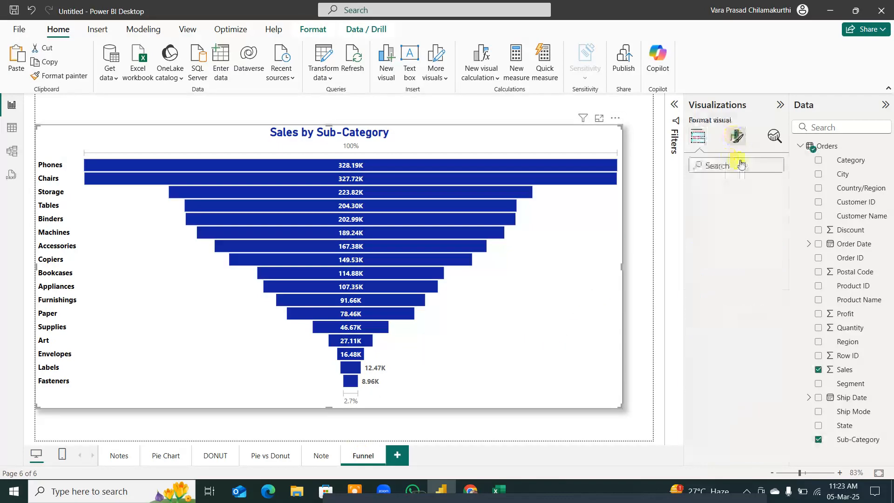
click(735, 187)
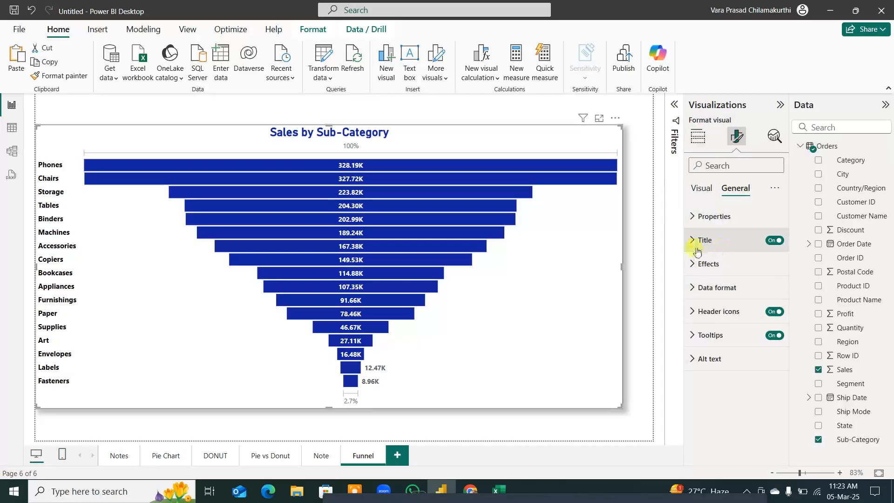
click(701, 188)
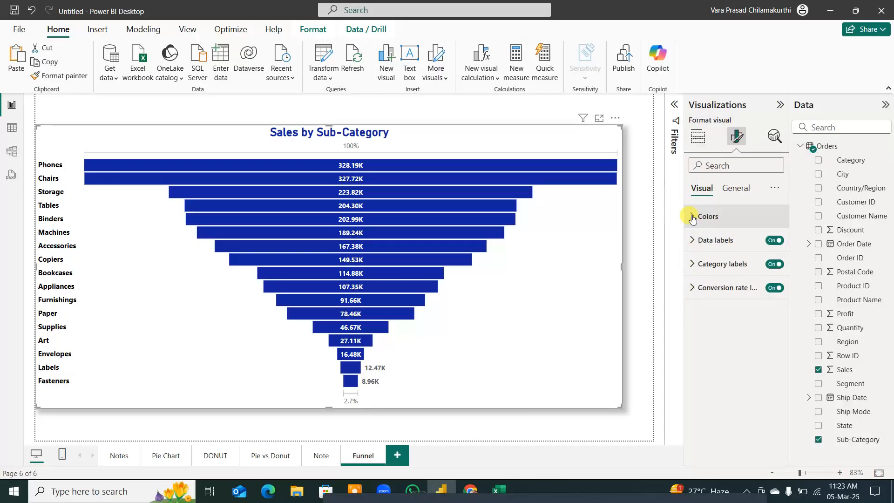
click(698, 217)
click(712, 255)
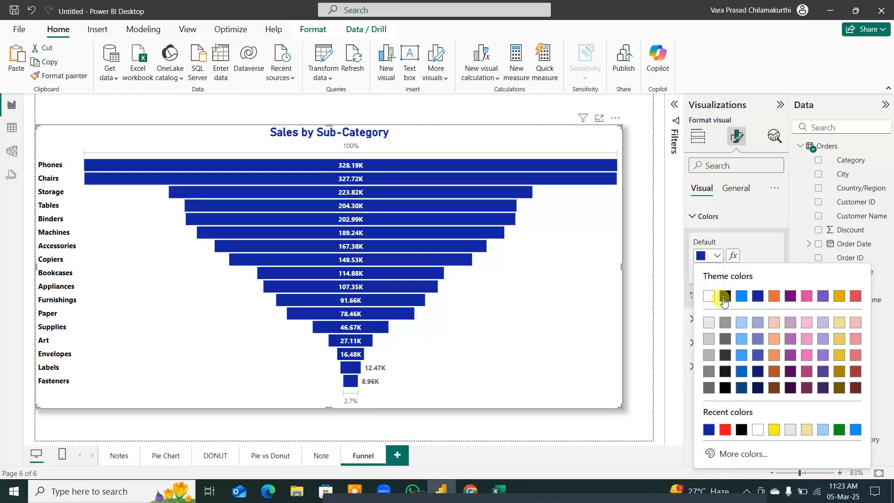
click(722, 297)
click(723, 296)
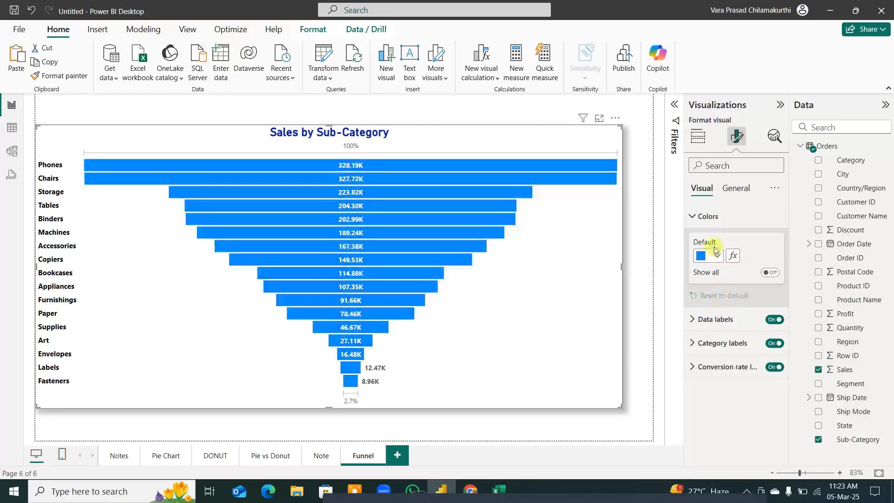
Step: Try yellow and red as the default color of the funnel chart's bars
click(712, 256)
click(773, 429)
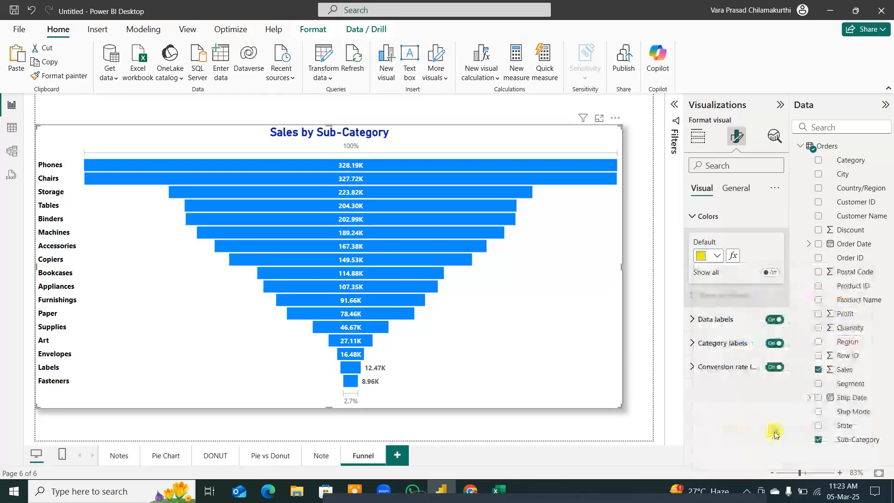
click(717, 256)
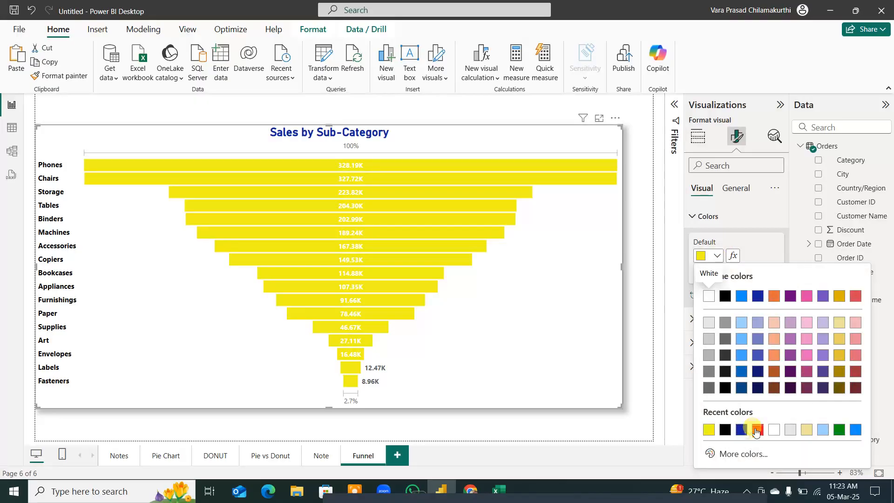
click(754, 426)
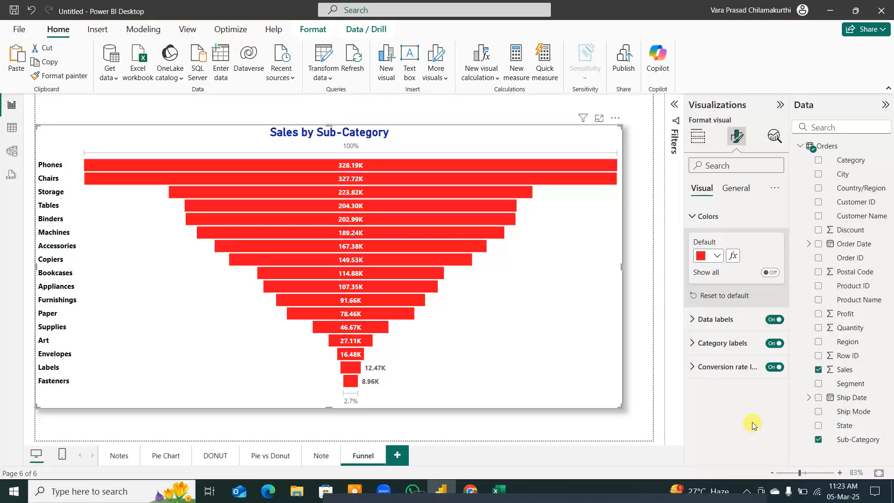
click(715, 255)
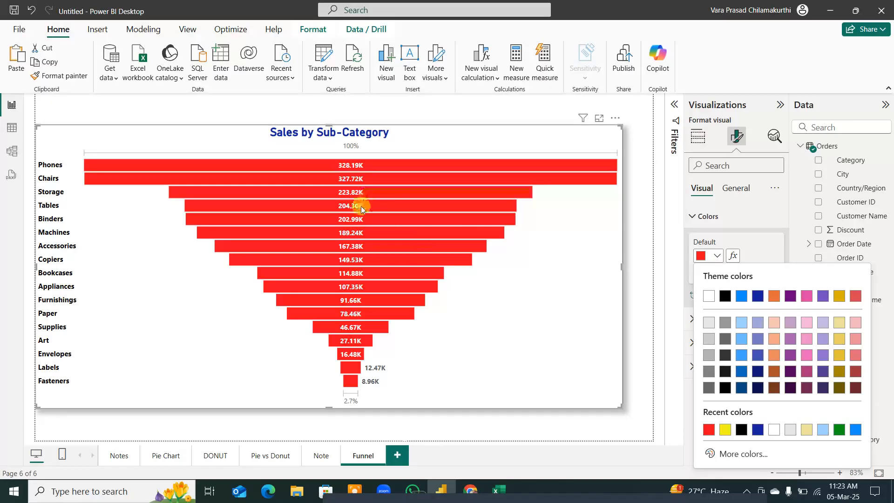
key(ctrl)
key(ctrl)
key(ctrl)
key(ctrl)
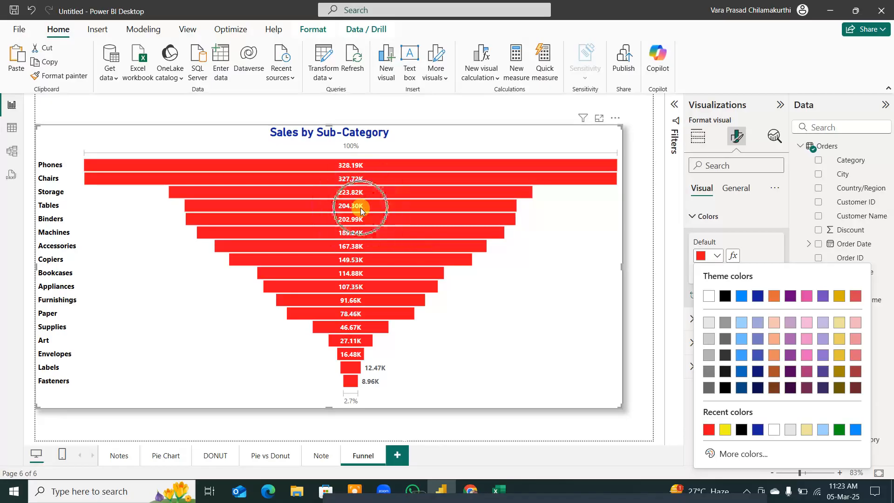
key(ctrl)
key(ctrl)
key(ctrl)
key(ctrl)
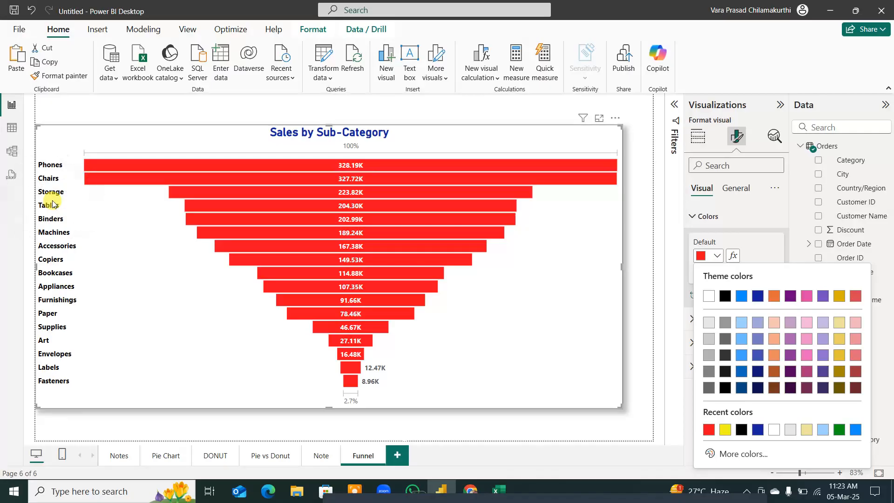
Step: Enlarge the funnel chart toward the page's right and bottom edges, and set its bars' default color to dark blue
click(622, 266)
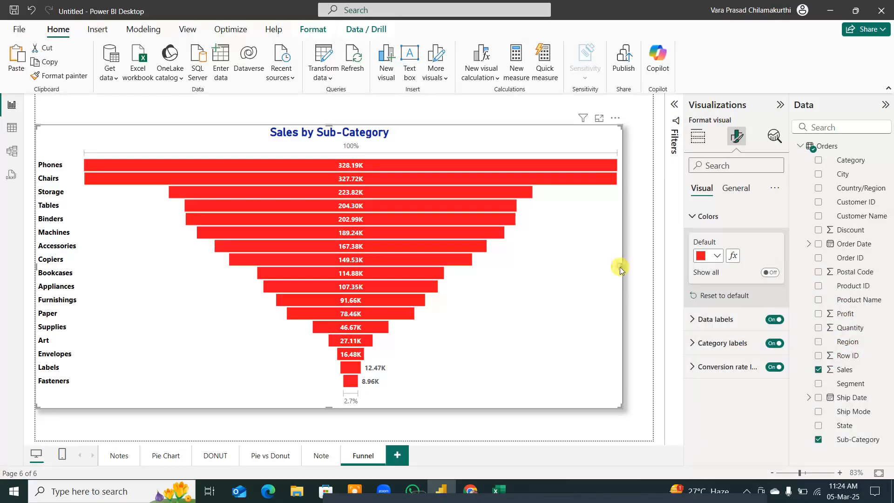
drag(624, 268, 645, 269)
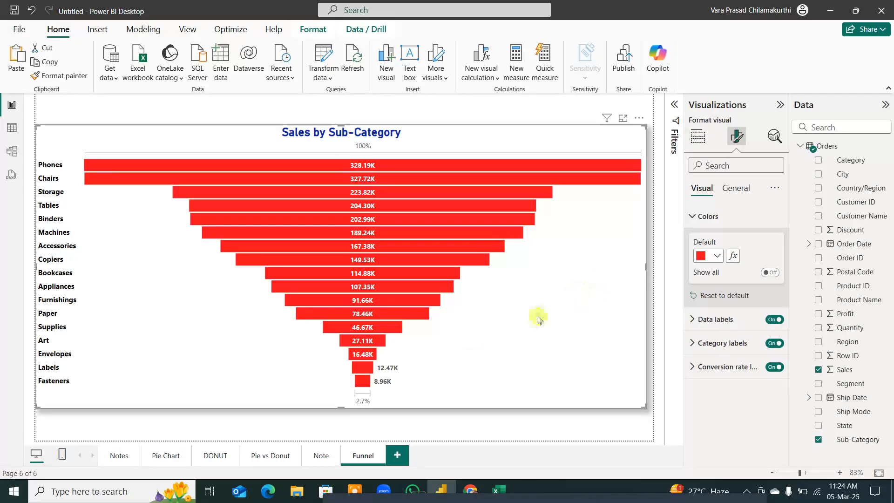
drag(342, 407, 346, 433)
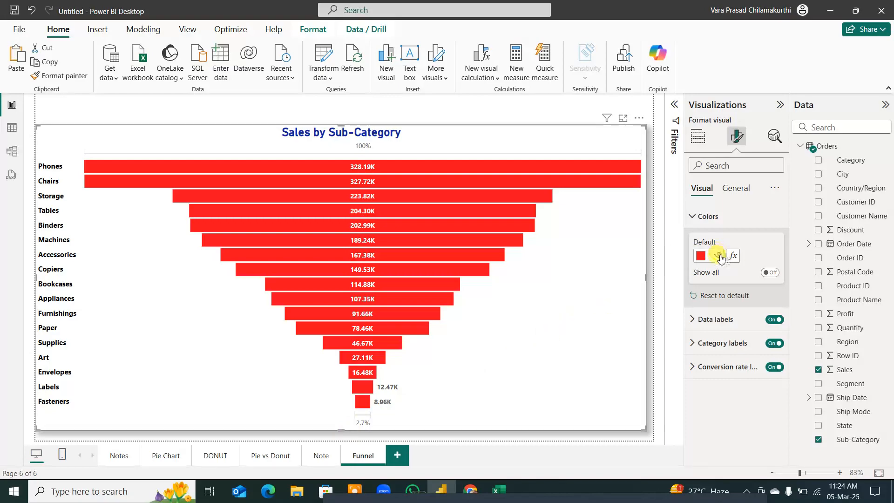
click(719, 255)
click(758, 425)
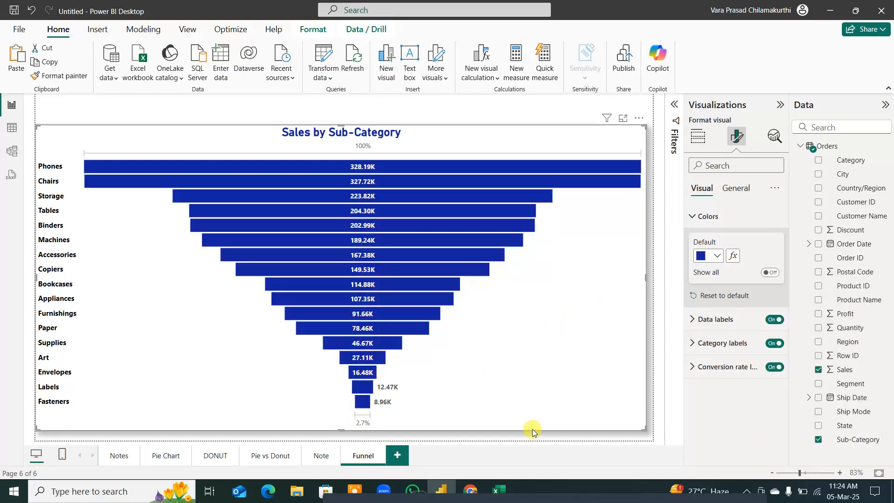